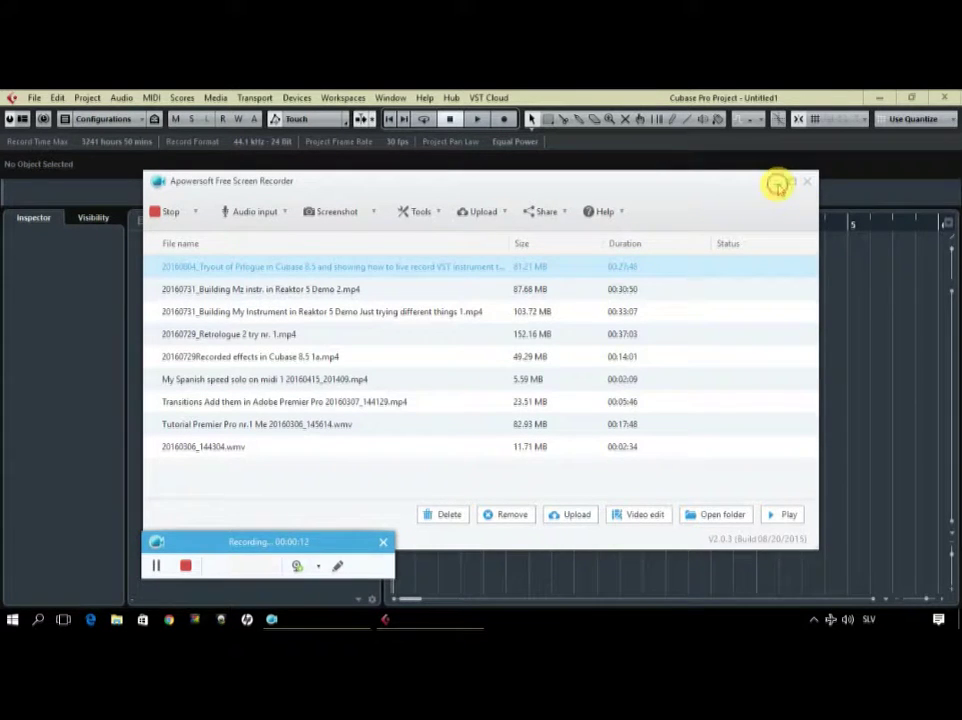
Add one instrument track using the Prologue synth routed to Stereo Out, and move the synth window clear of the track list.
click(779, 185)
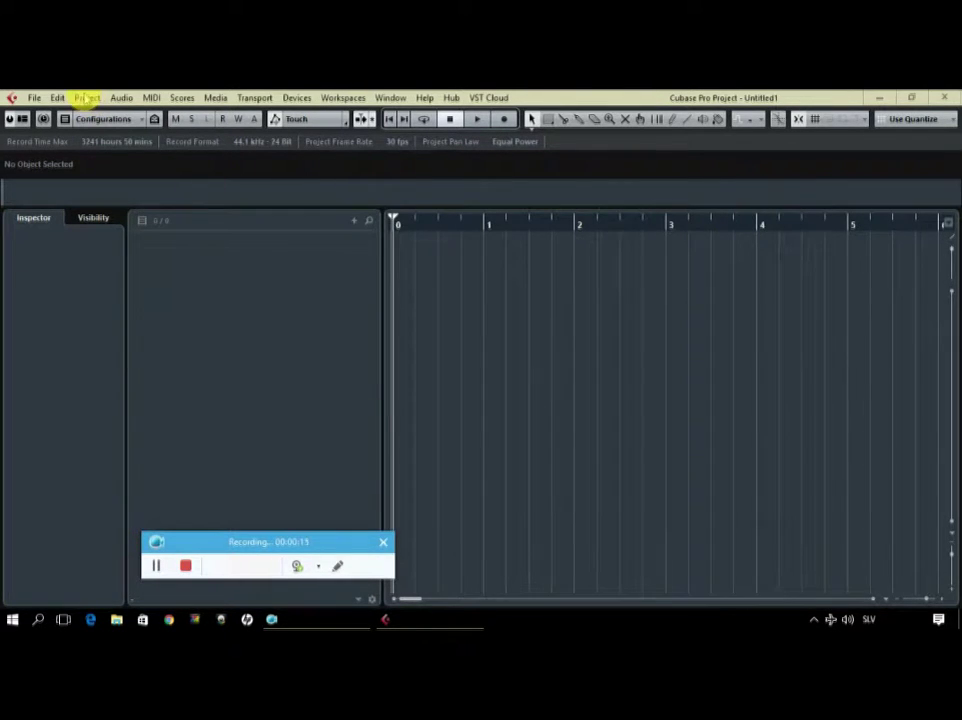
click(88, 99)
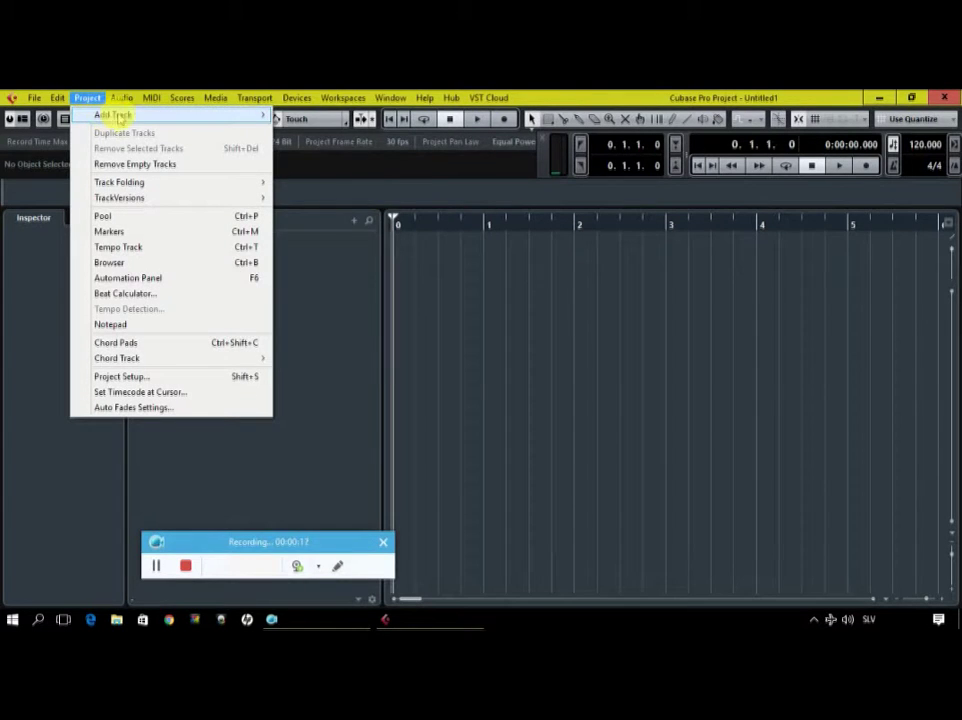
mouse_move(205, 114)
click(283, 130)
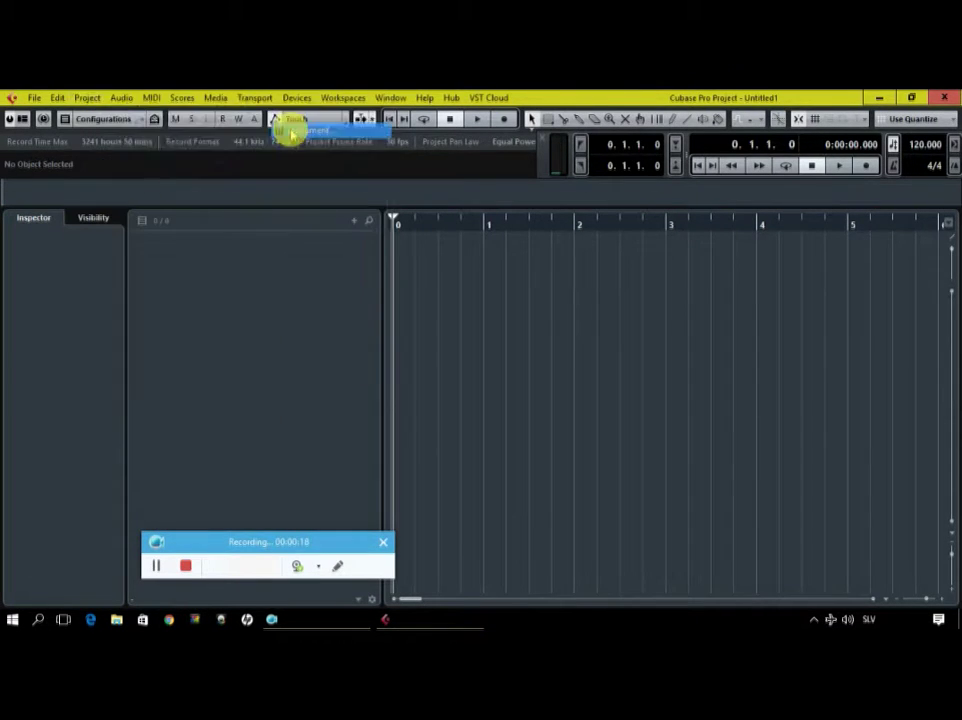
click(390, 165)
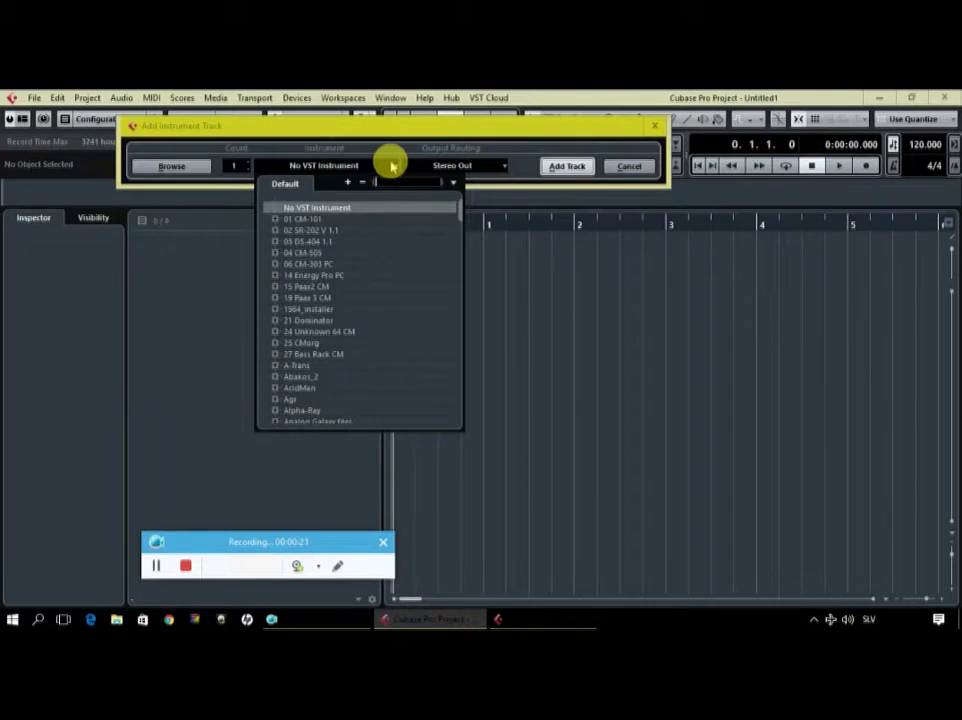
drag(461, 212, 464, 266)
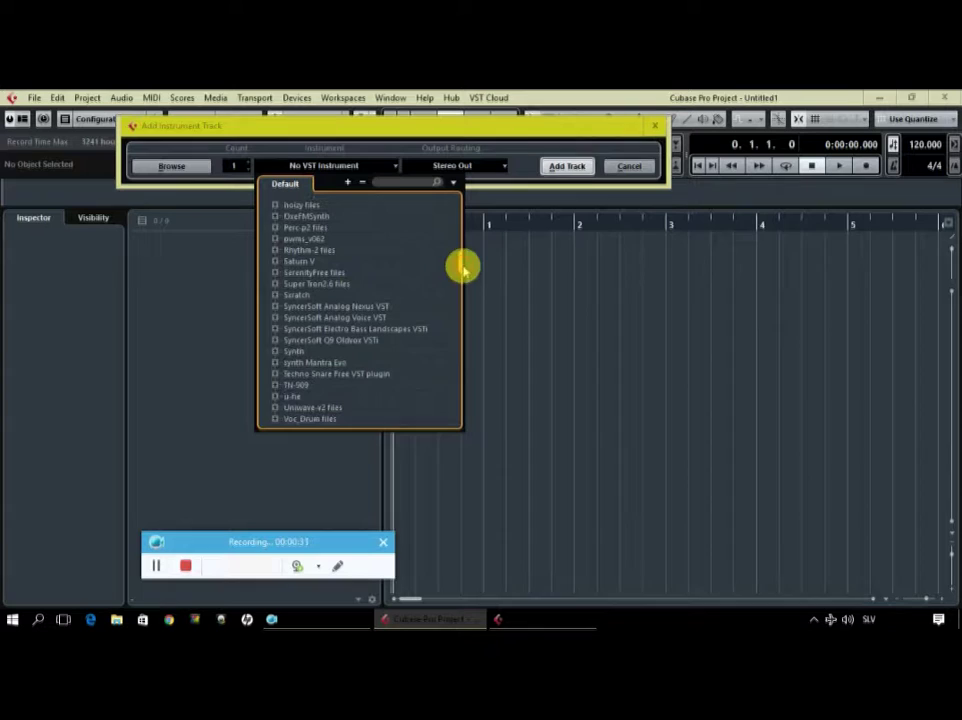
click(276, 353)
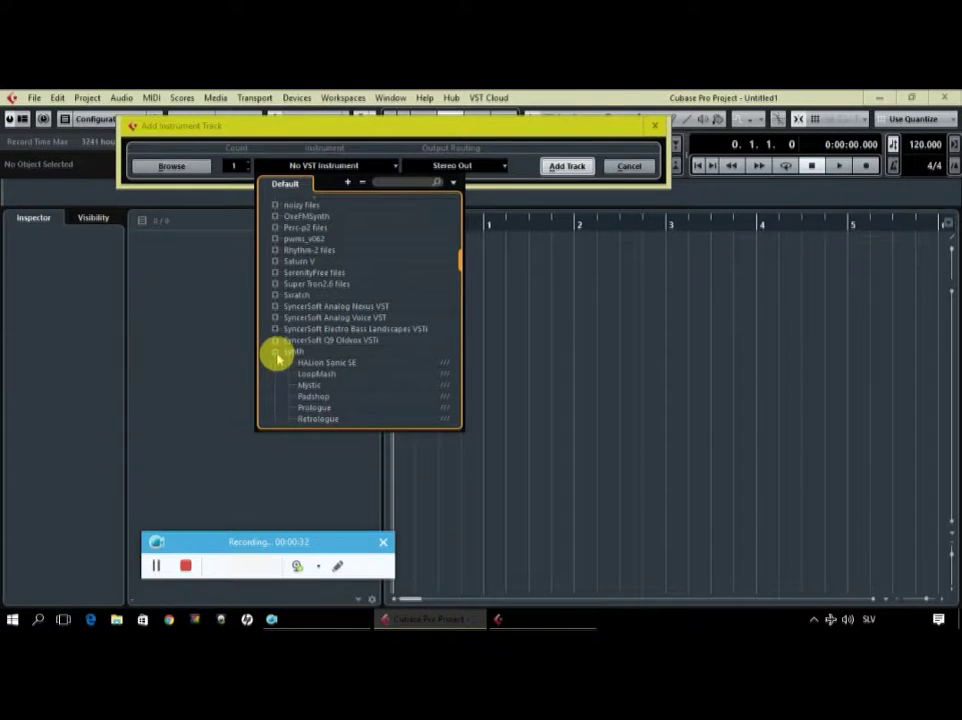
drag(457, 262, 457, 273)
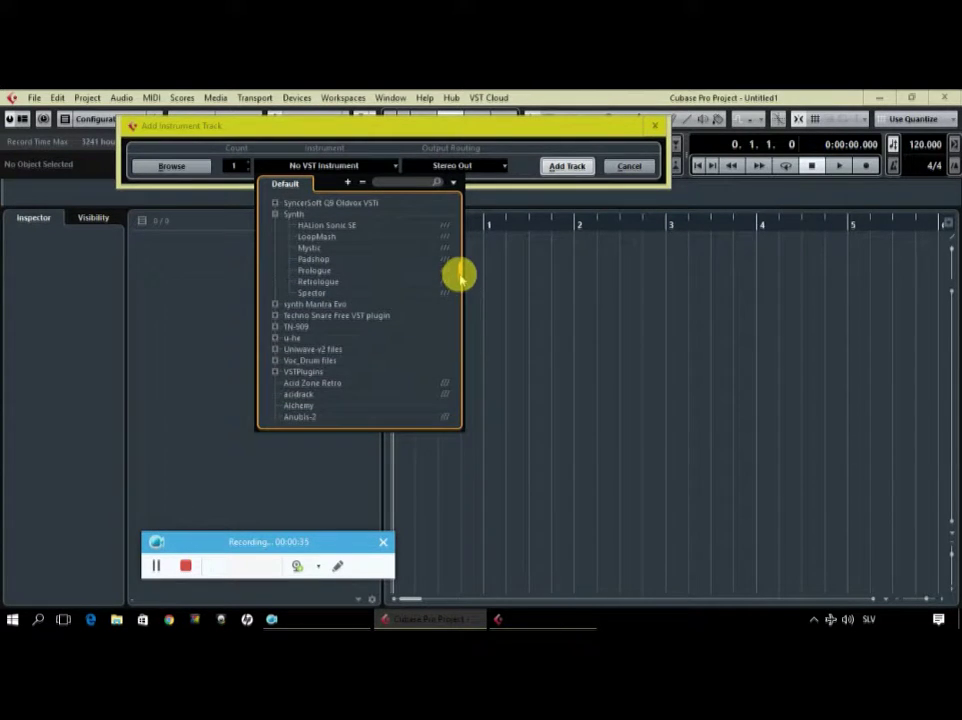
click(315, 271)
click(570, 166)
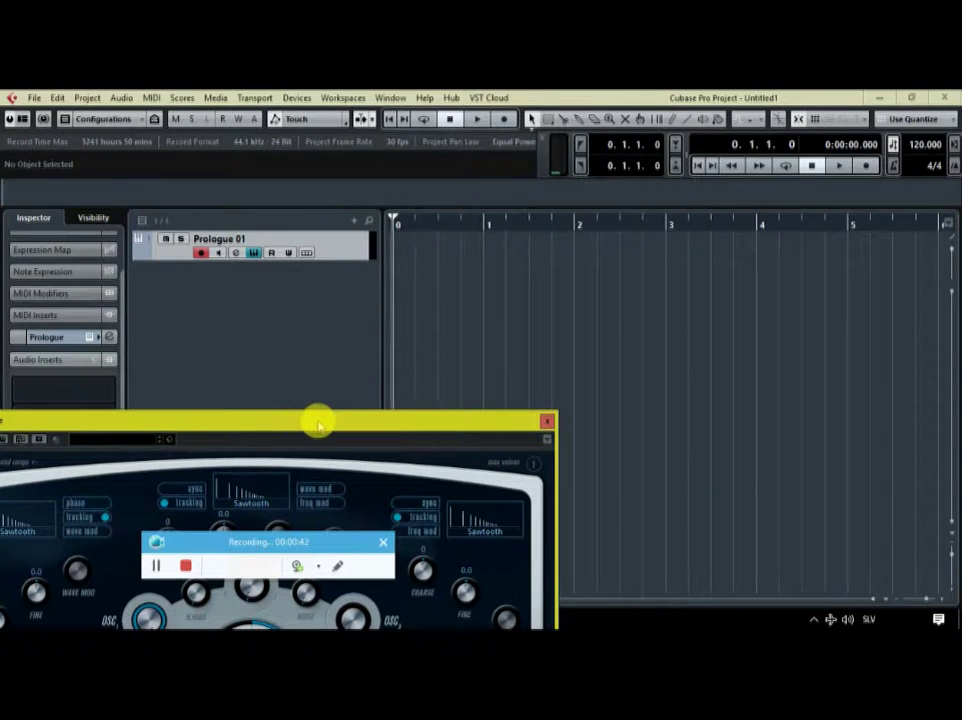
drag(324, 419, 633, 378)
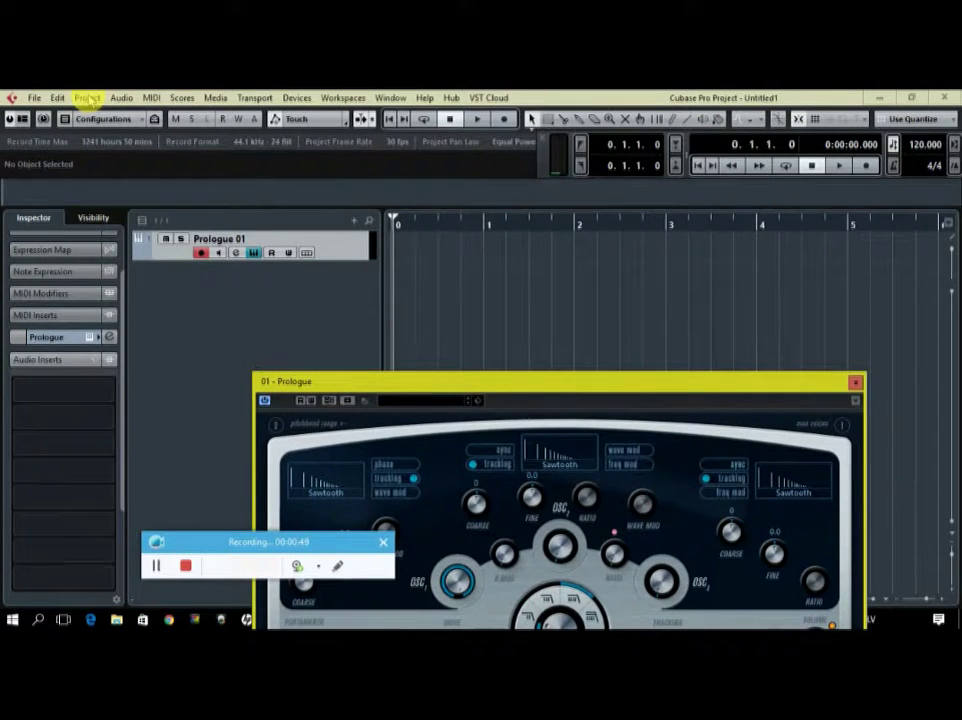
Add one stereo audio track routed to Stereo Out.
click(88, 100)
mouse_move(225, 118)
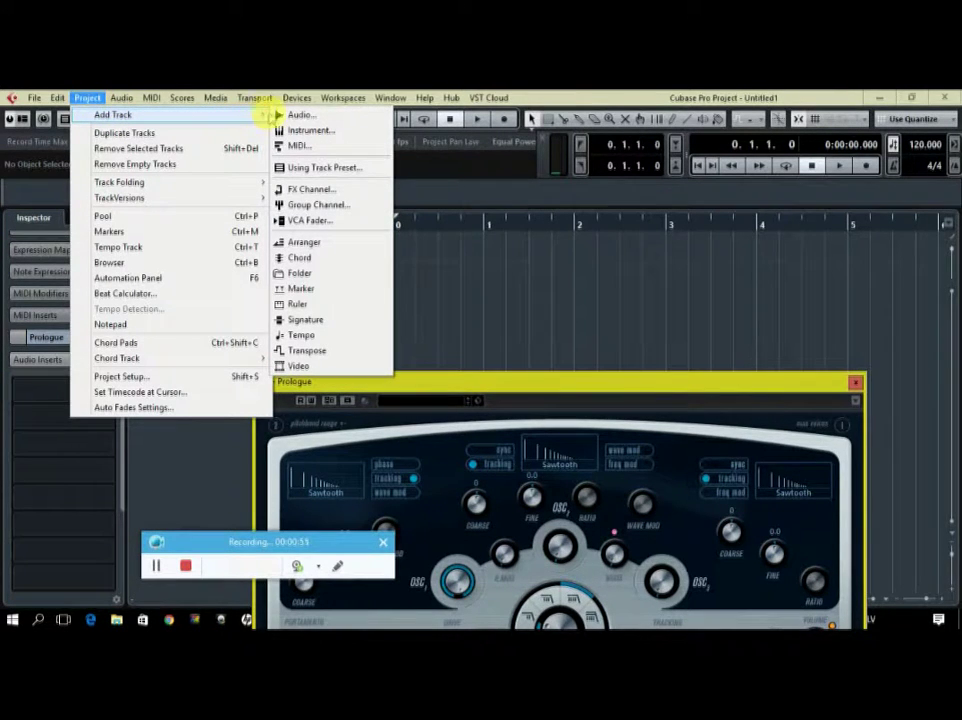
click(295, 116)
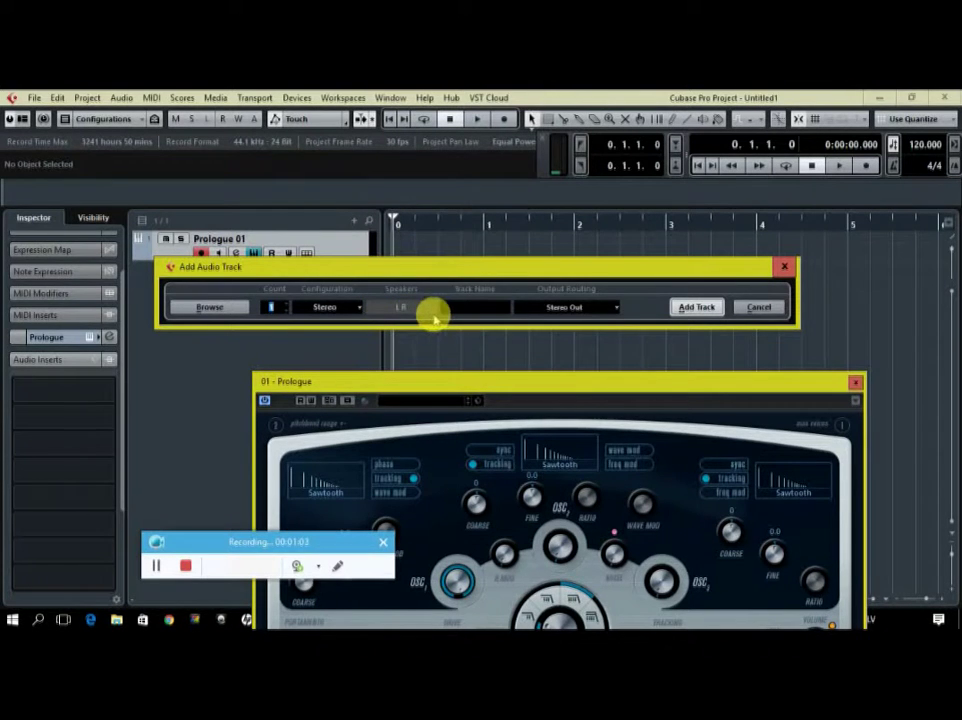
click(693, 308)
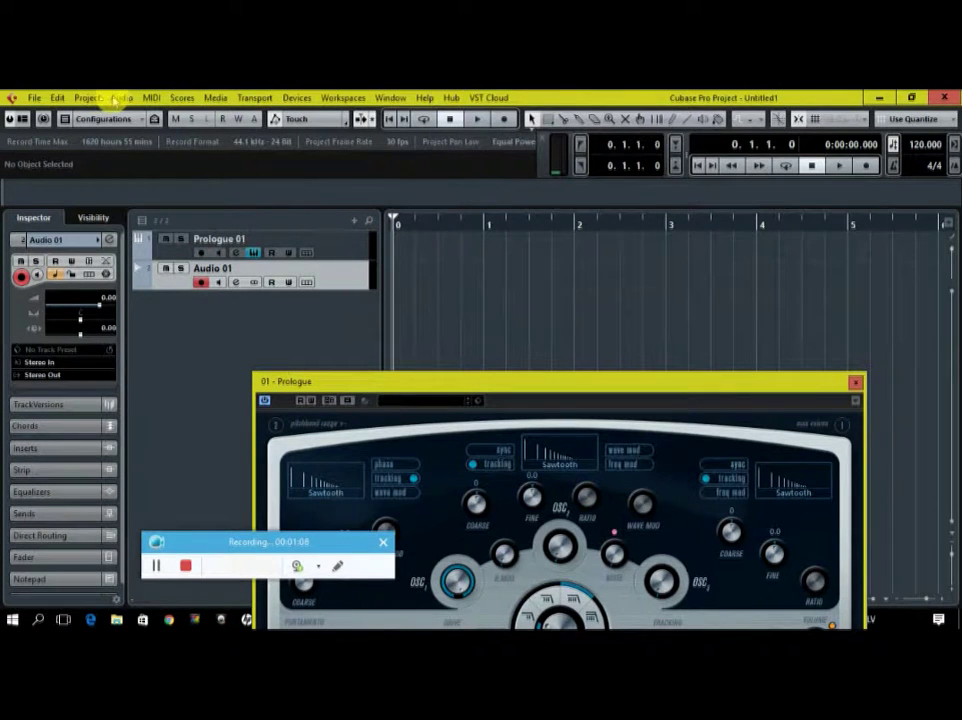
Add a second audio track with the Mono configuration, routed to Stereo Out.
click(115, 103)
click(115, 103)
click(115, 103)
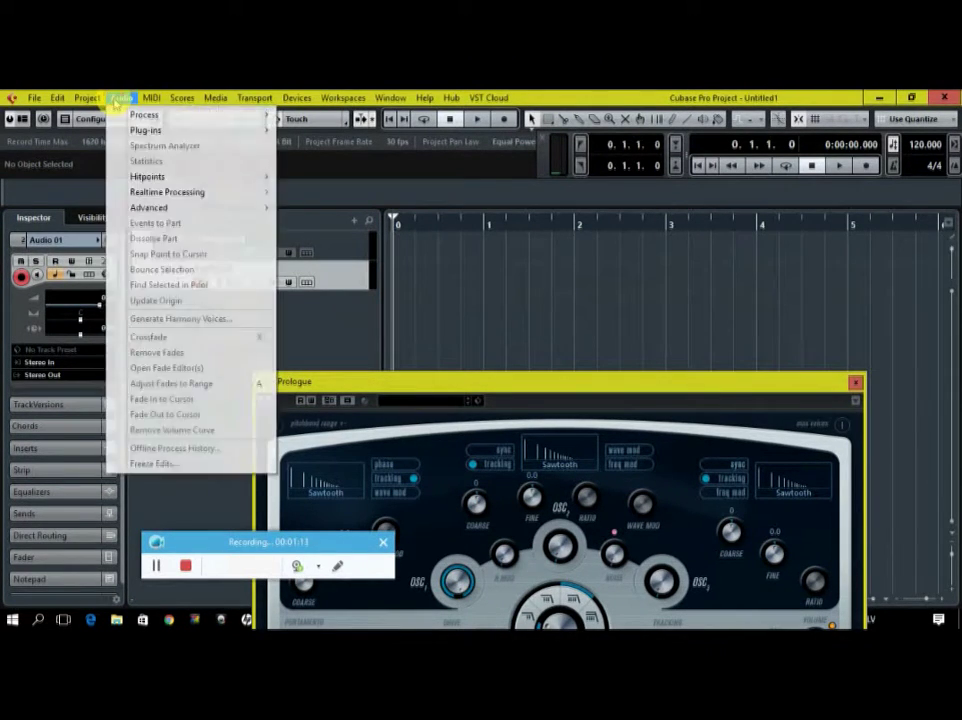
mouse_move(93, 106)
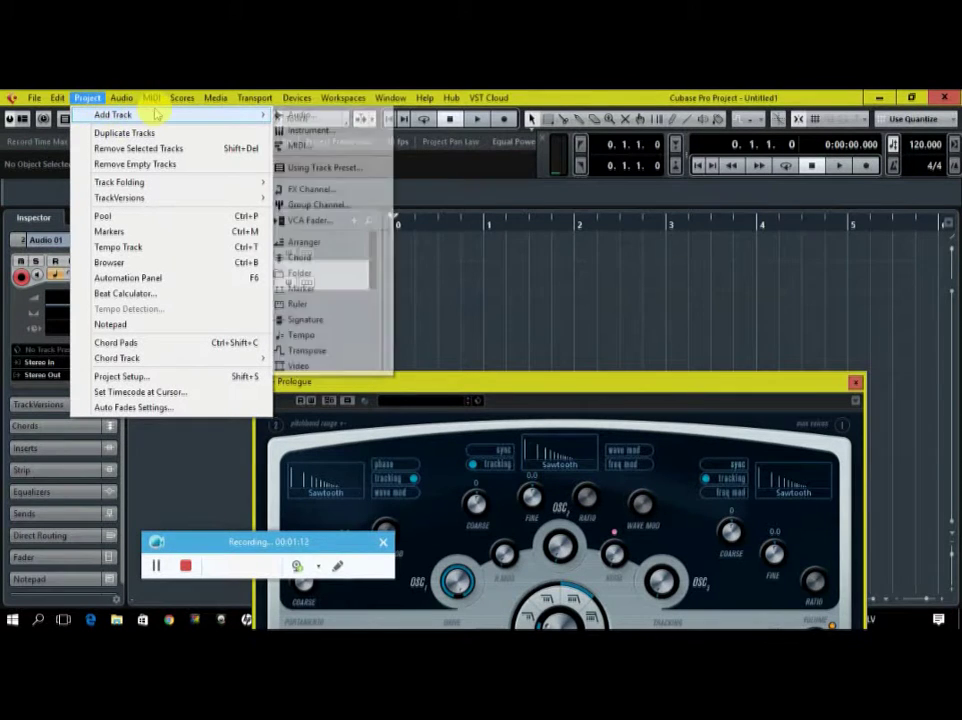
click(293, 115)
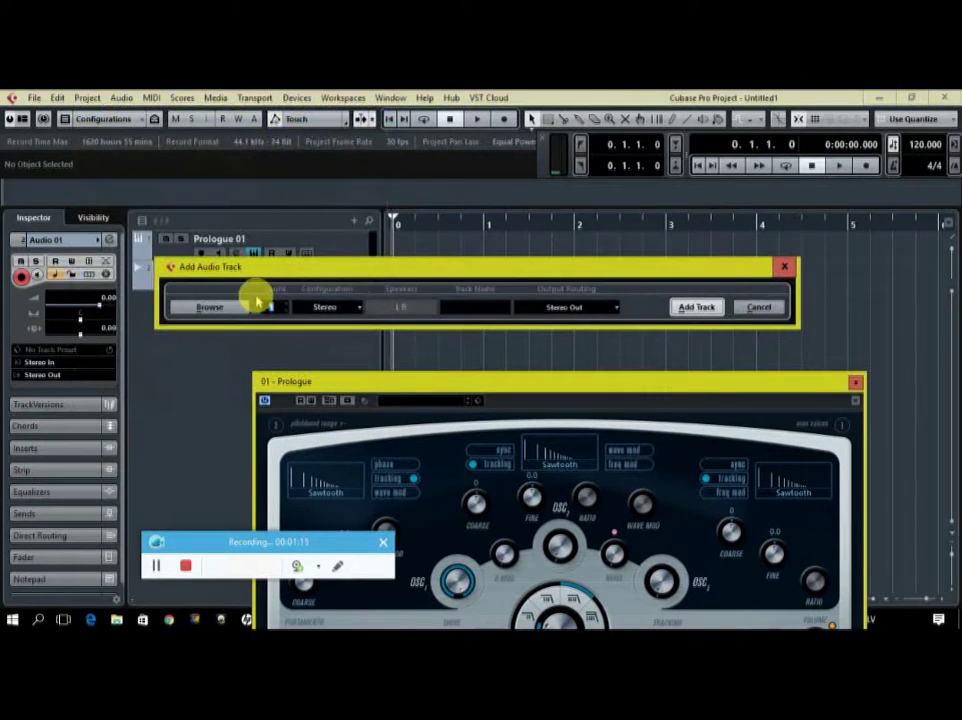
click(348, 306)
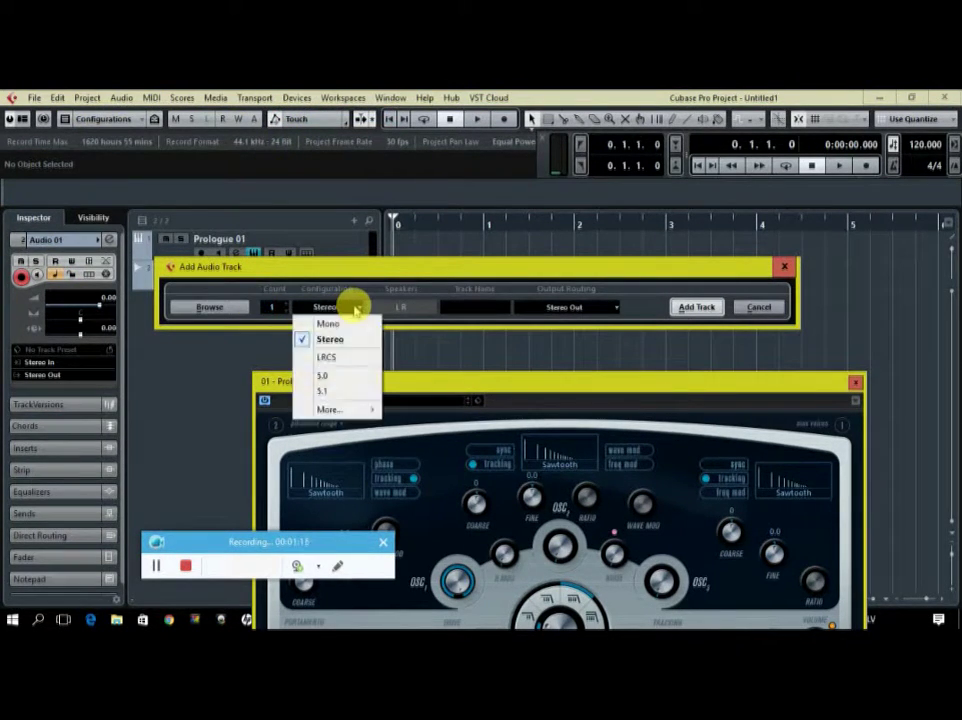
click(343, 323)
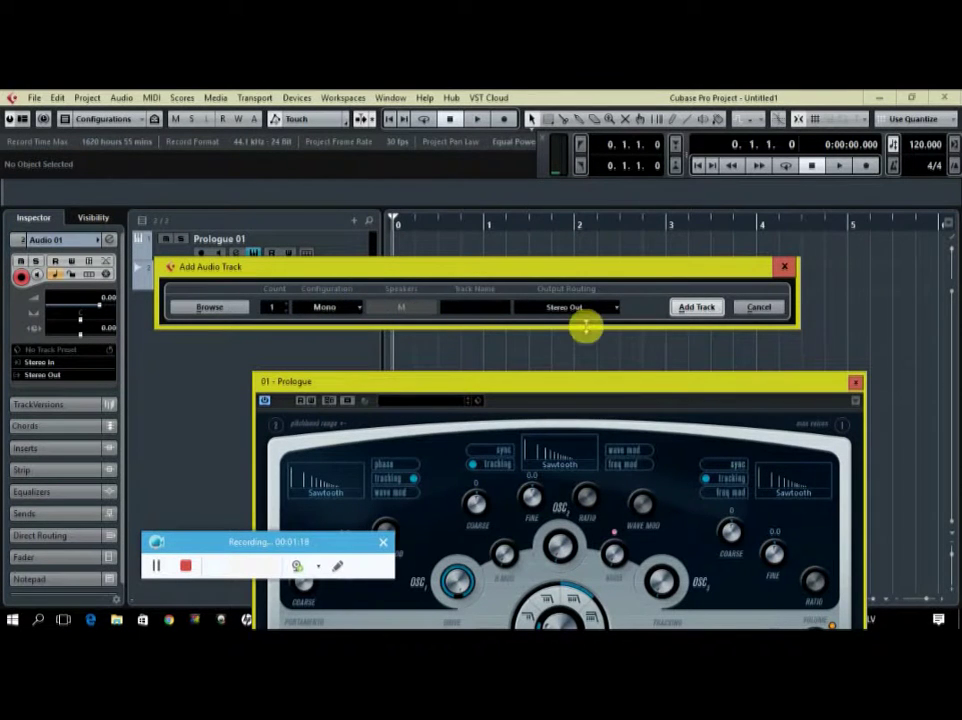
click(704, 308)
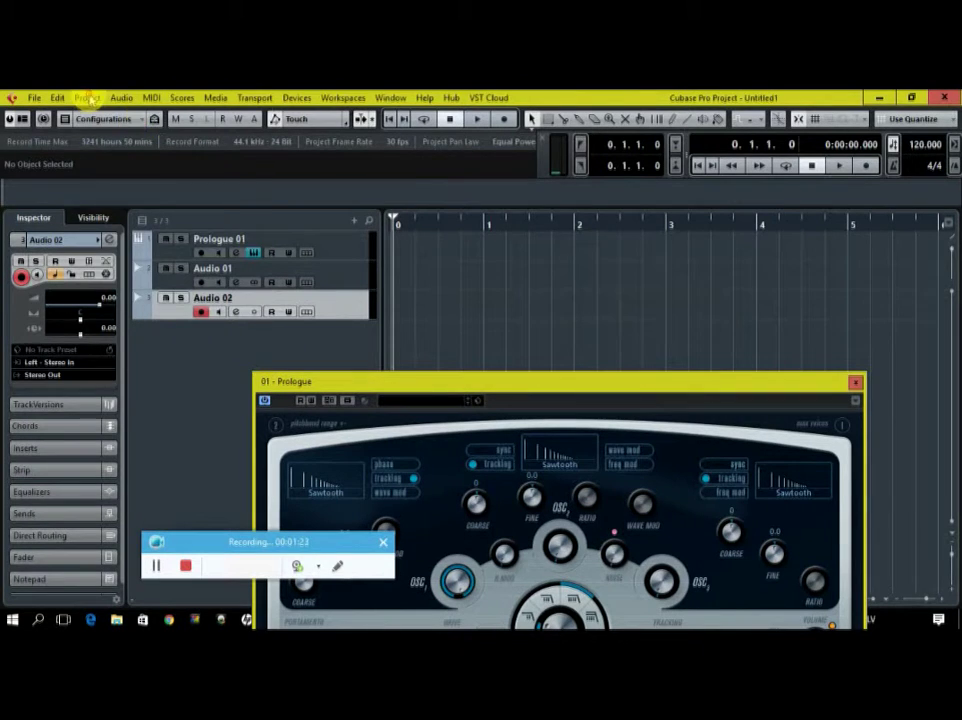
Add one mono group channel track inside a folder, routed to Stereo Out, and move the Prologue window clear of the tracks.
click(87, 97)
mouse_move(150, 116)
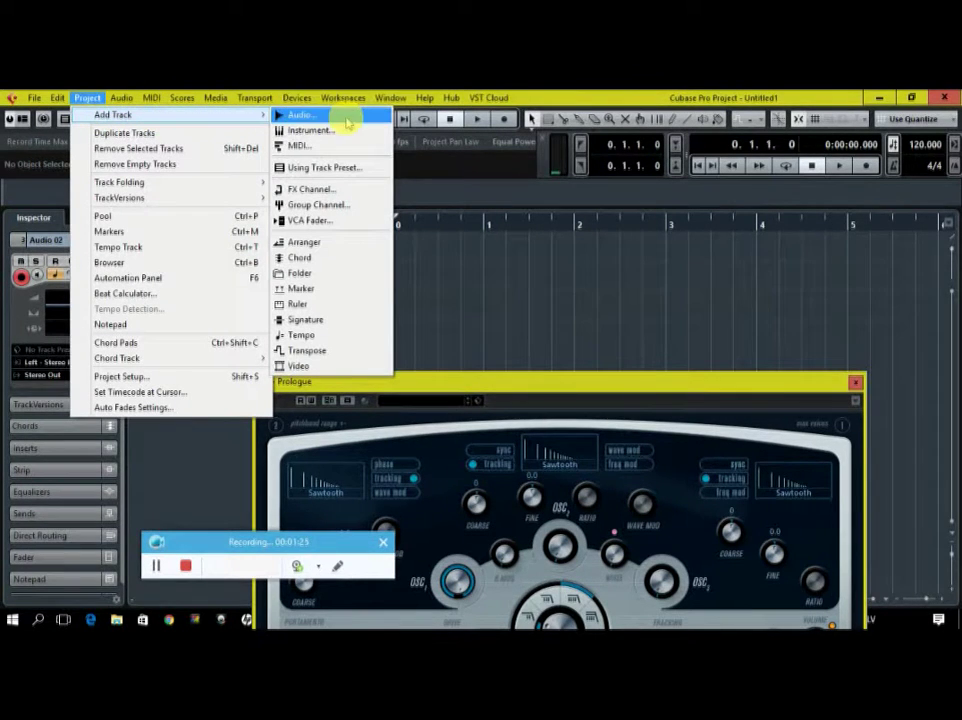
click(352, 208)
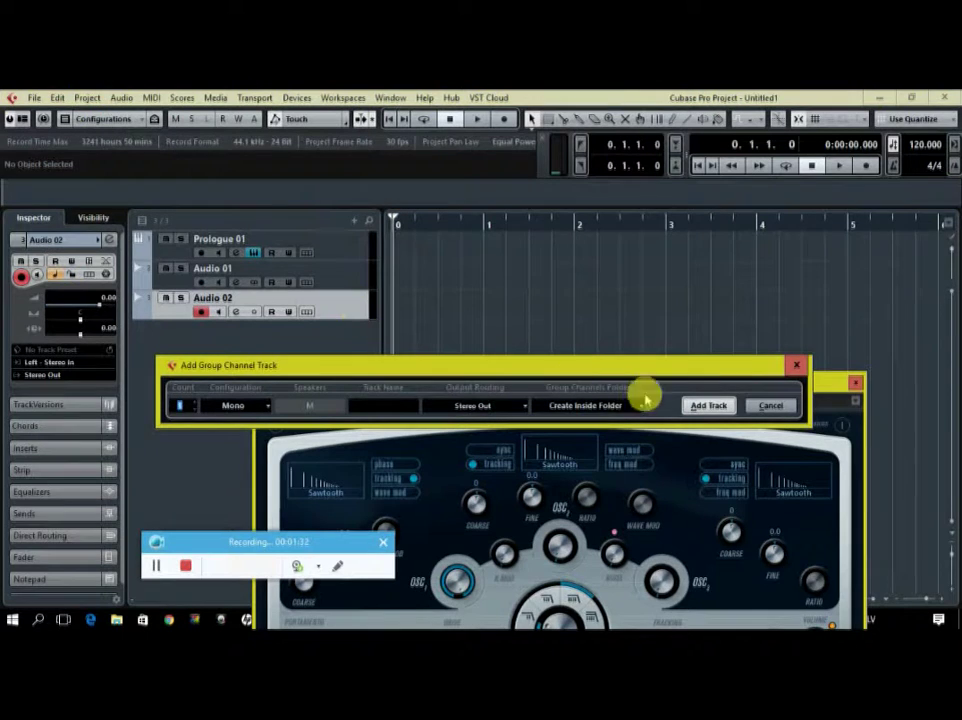
click(710, 405)
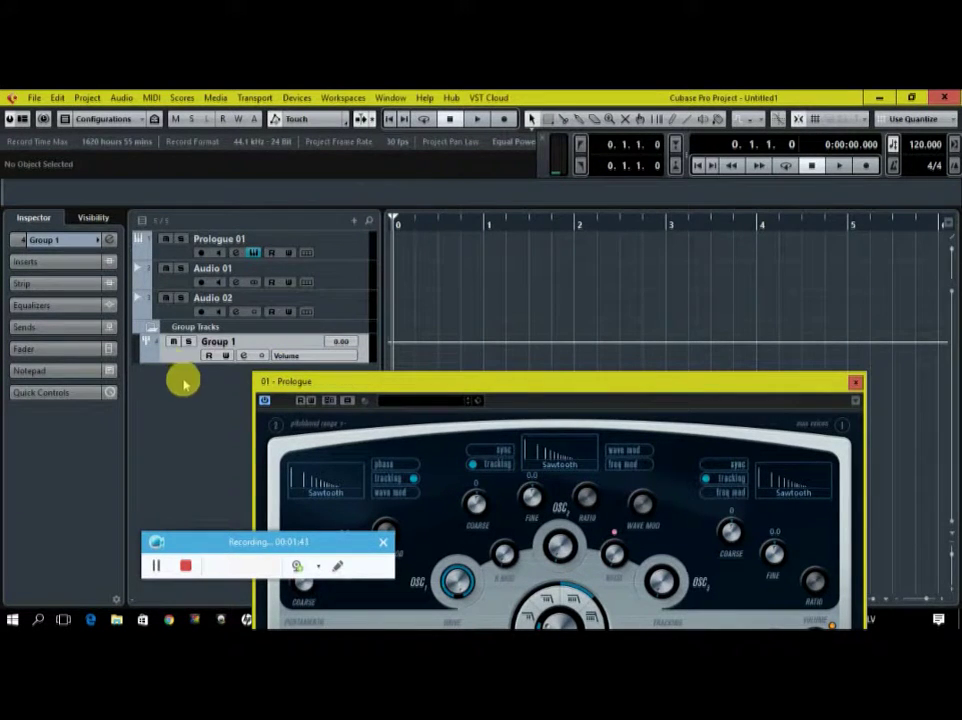
mouse_move(361, 382)
mouse_down()
mouse_move(399, 389)
mouse_move(425, 432)
mouse_up()
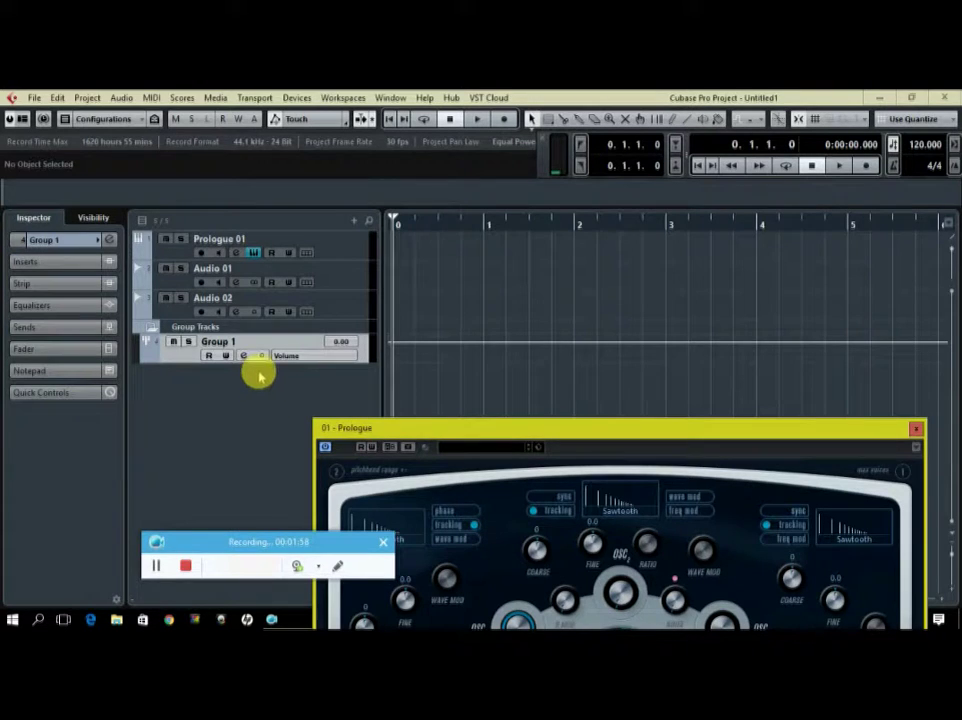
Import the "Just improvised thinking" MIDI file into the current project without creating a new one.
click(328, 243)
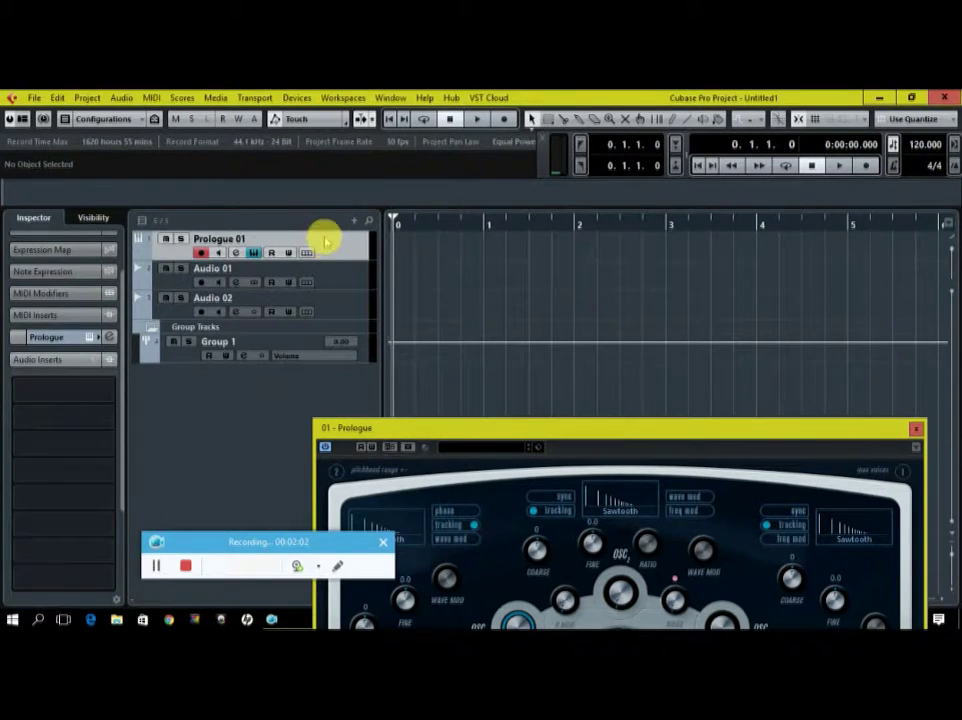
click(34, 97)
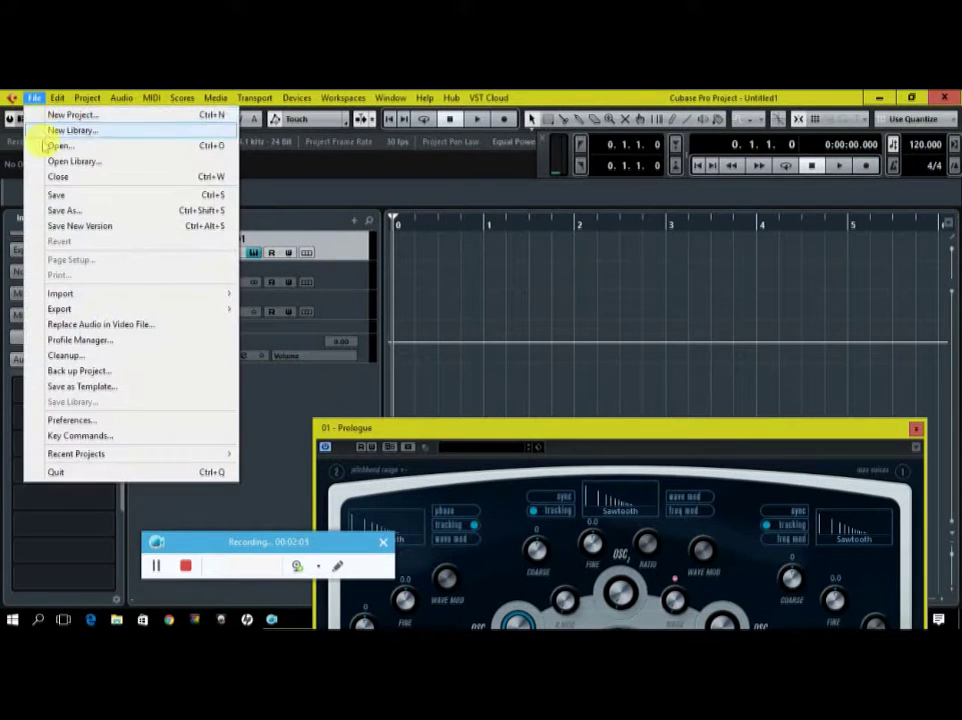
mouse_move(135, 297)
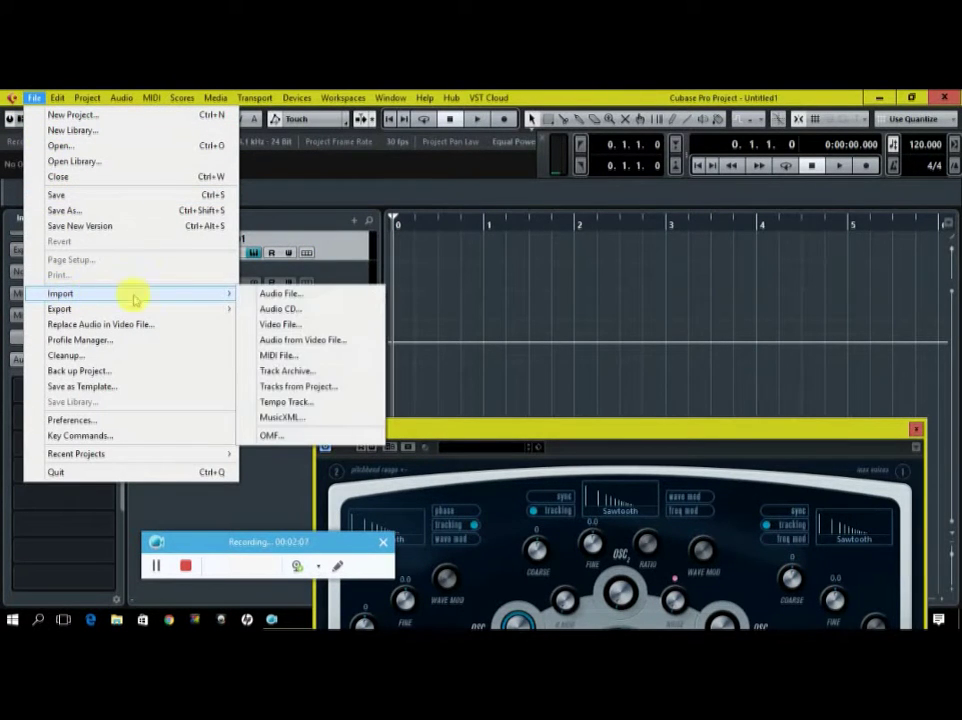
click(280, 355)
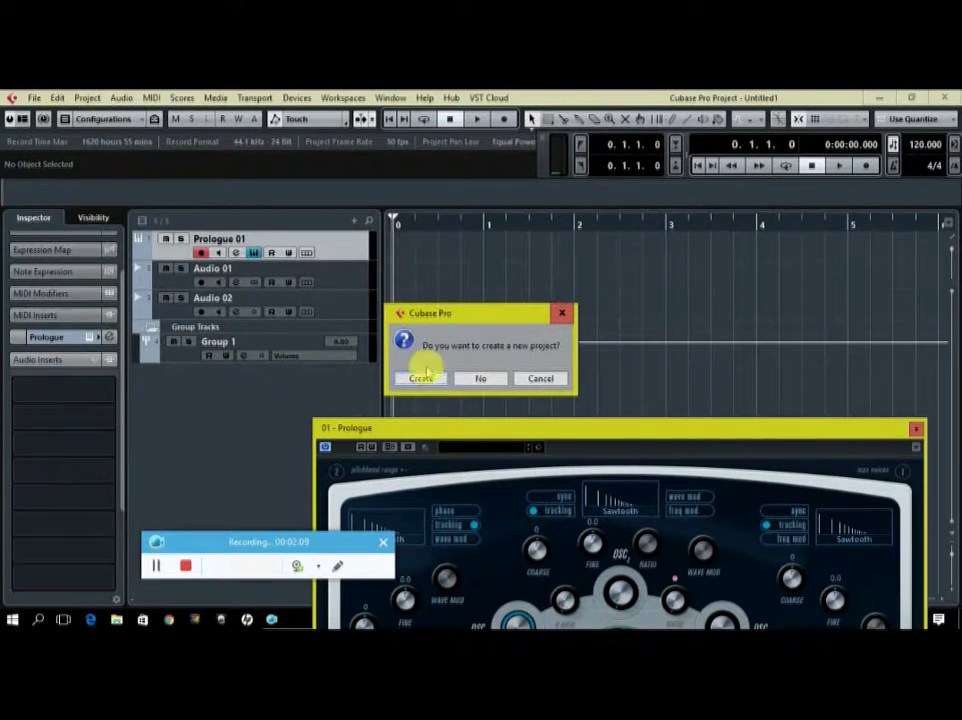
click(476, 378)
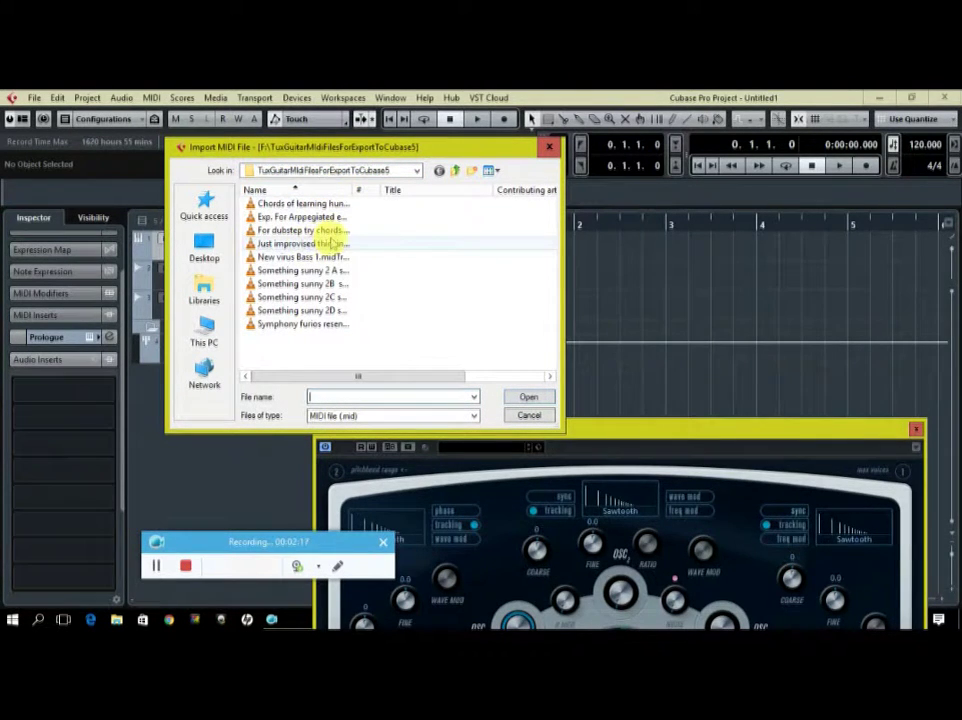
click(350, 244)
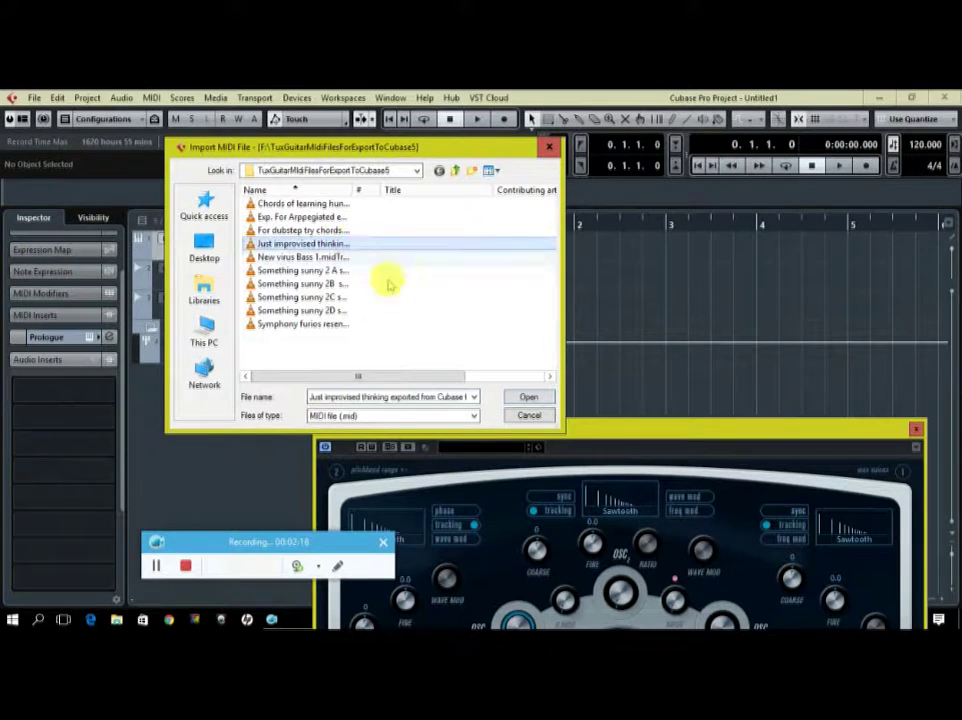
click(528, 397)
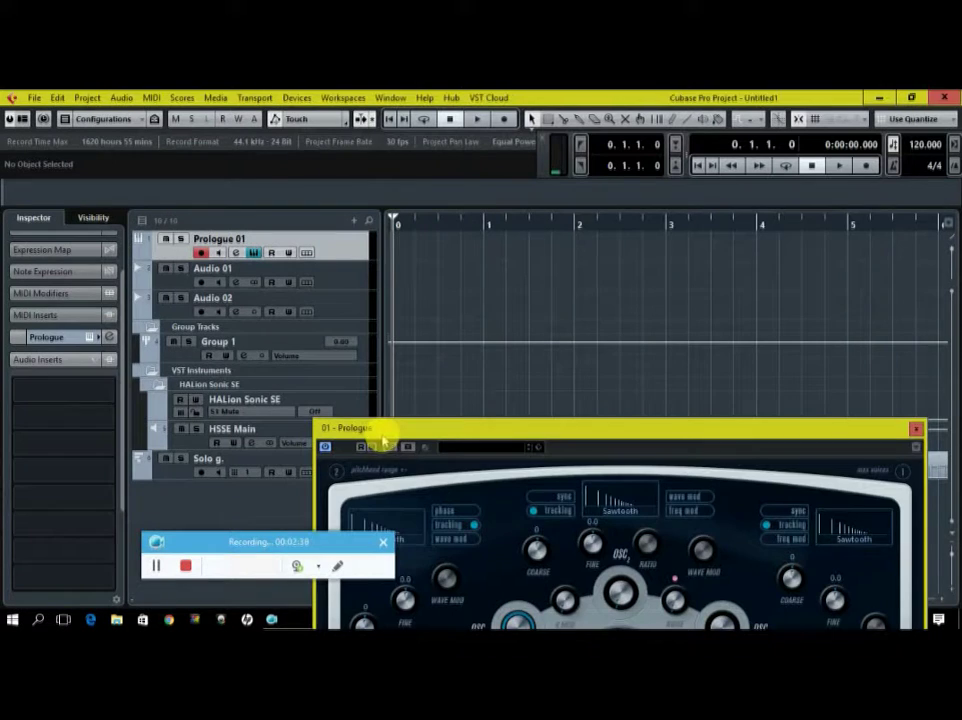
Move the imported Solo g. MIDI part onto the Prologue 01 track at the project start and repeat it without shared copies.
drag(385, 430, 446, 542)
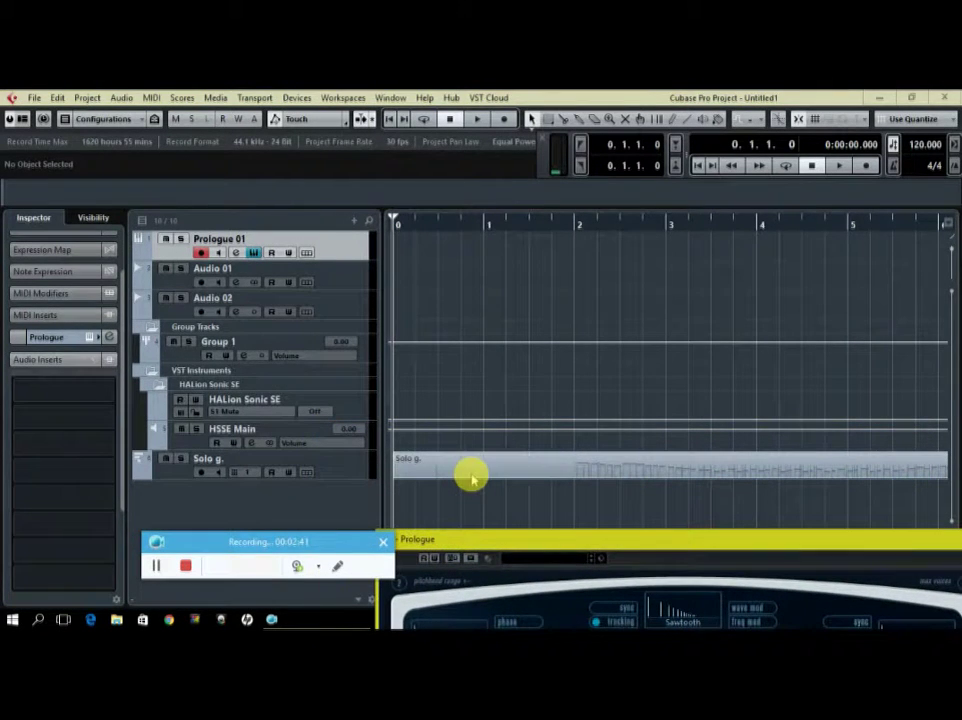
drag(472, 477, 463, 257)
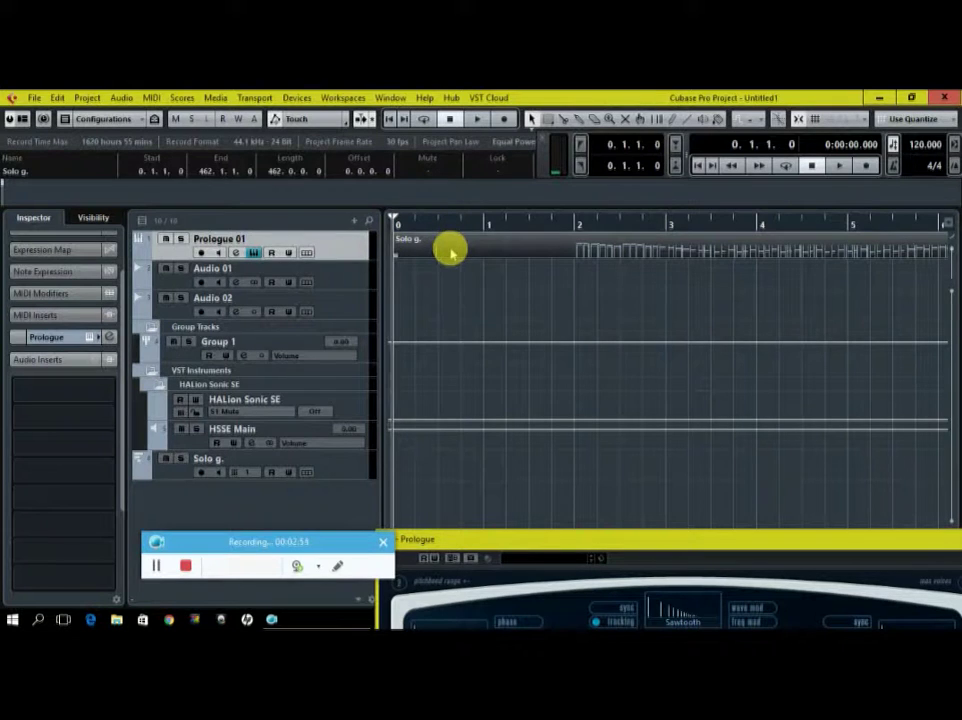
click(57, 97)
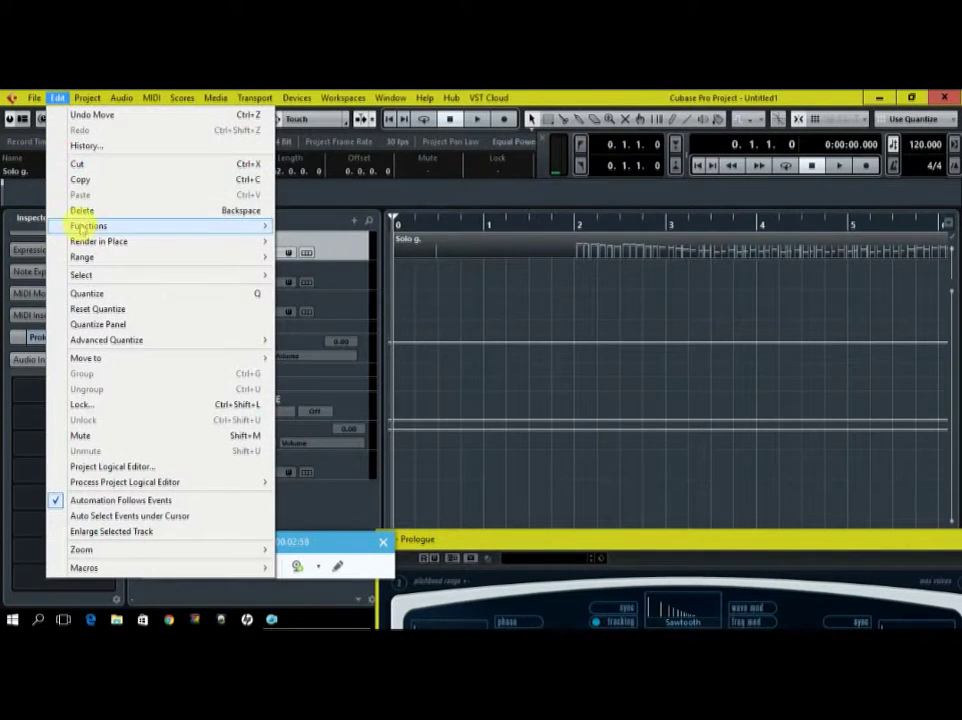
mouse_move(145, 230)
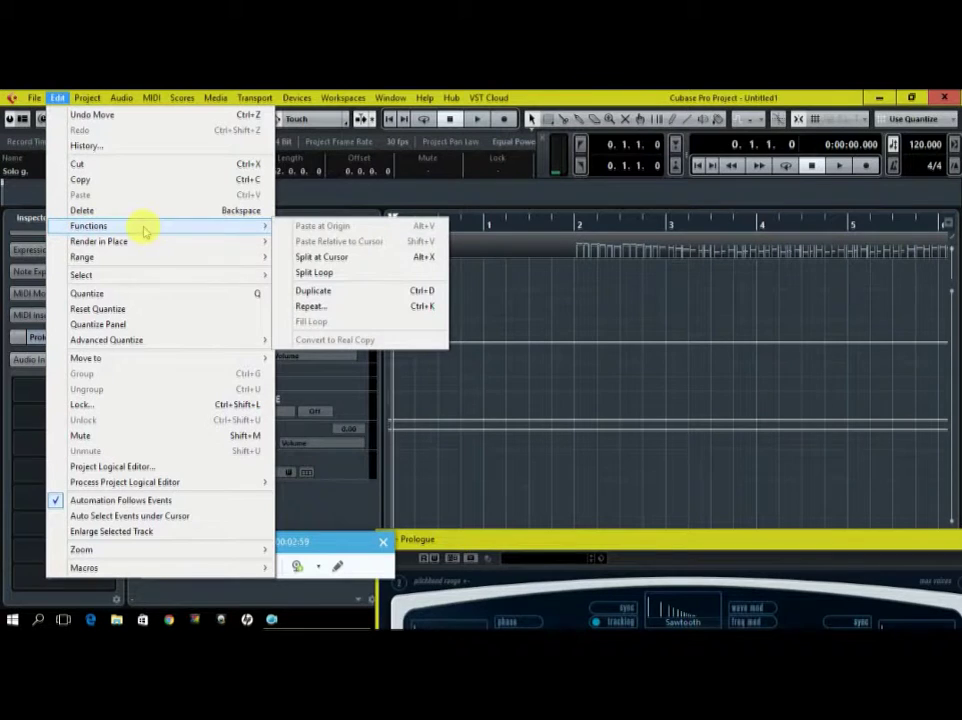
click(361, 306)
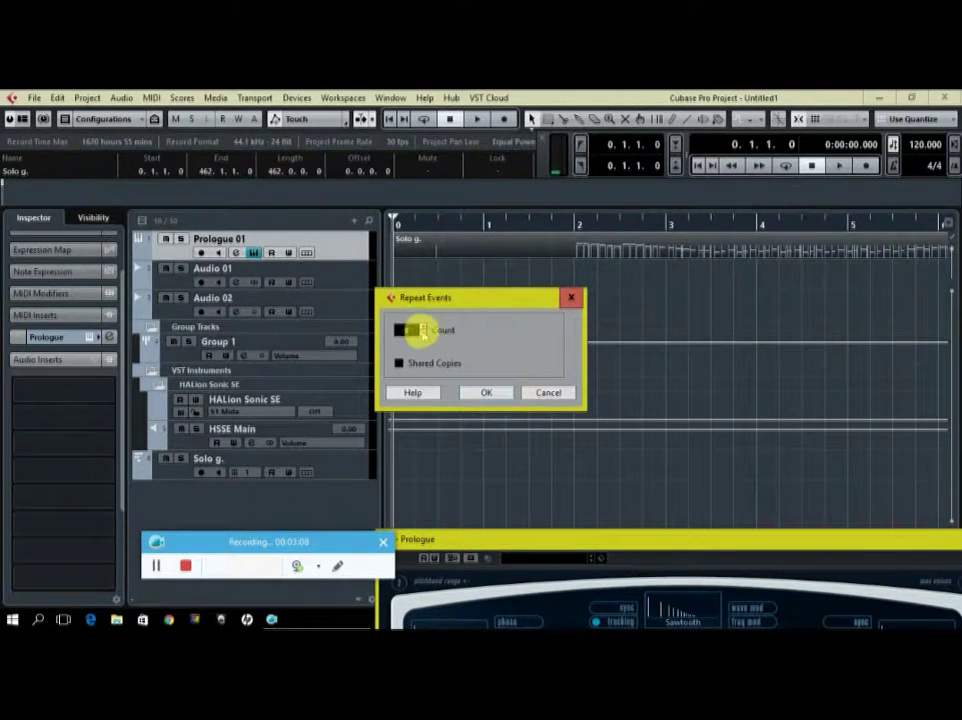
click(466, 393)
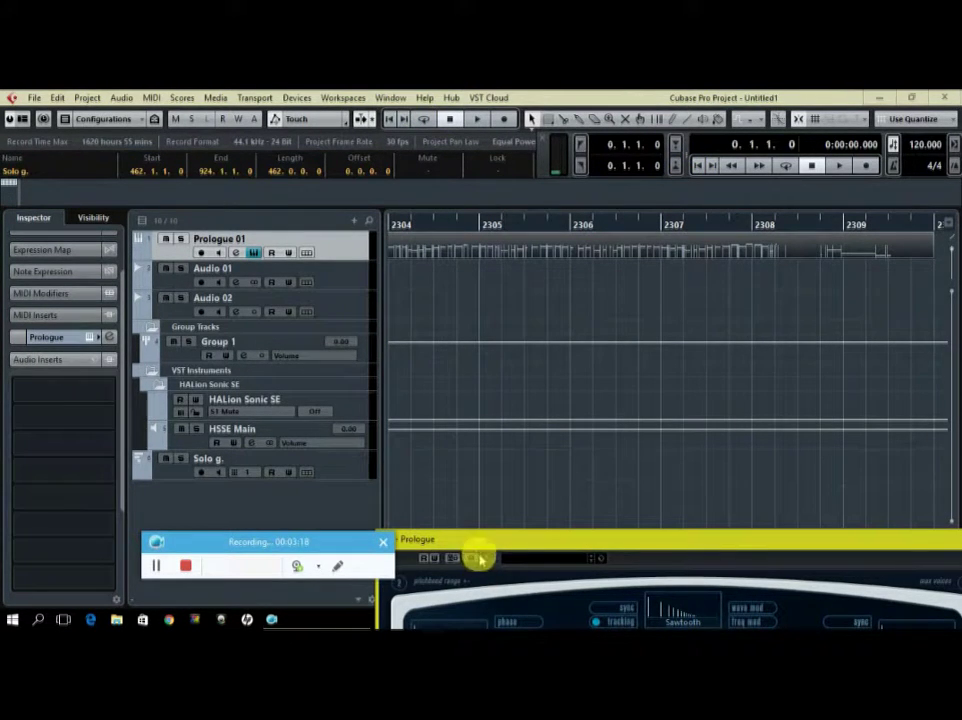
Return the arrangement to the project start and park the Prologue window below the MIDI part, clear of the track list.
drag(485, 541, 745, 121)
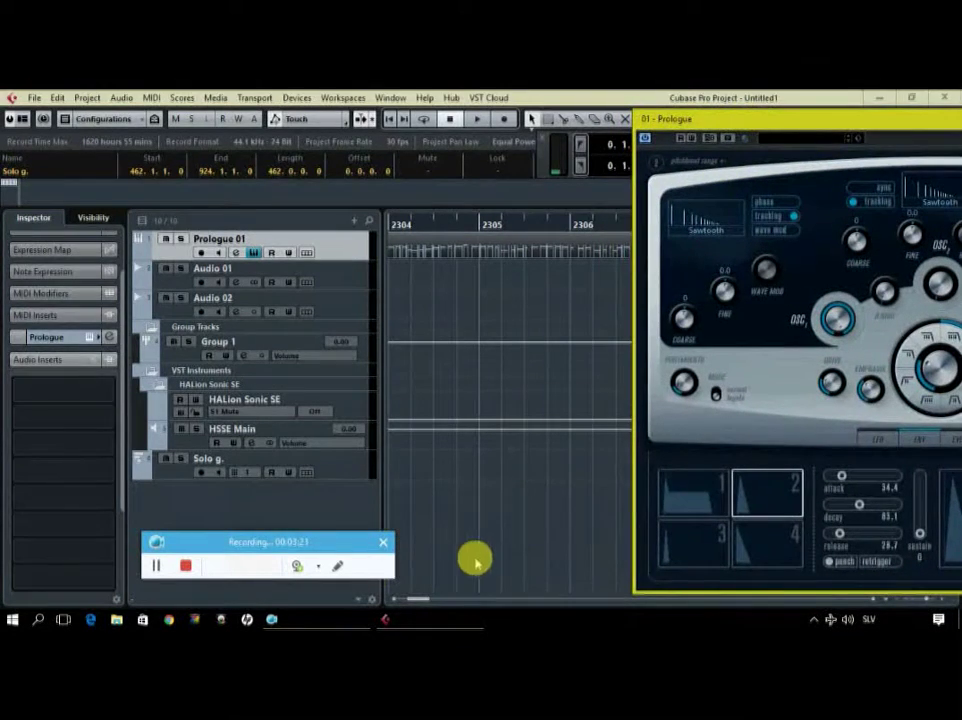
drag(423, 597, 399, 599)
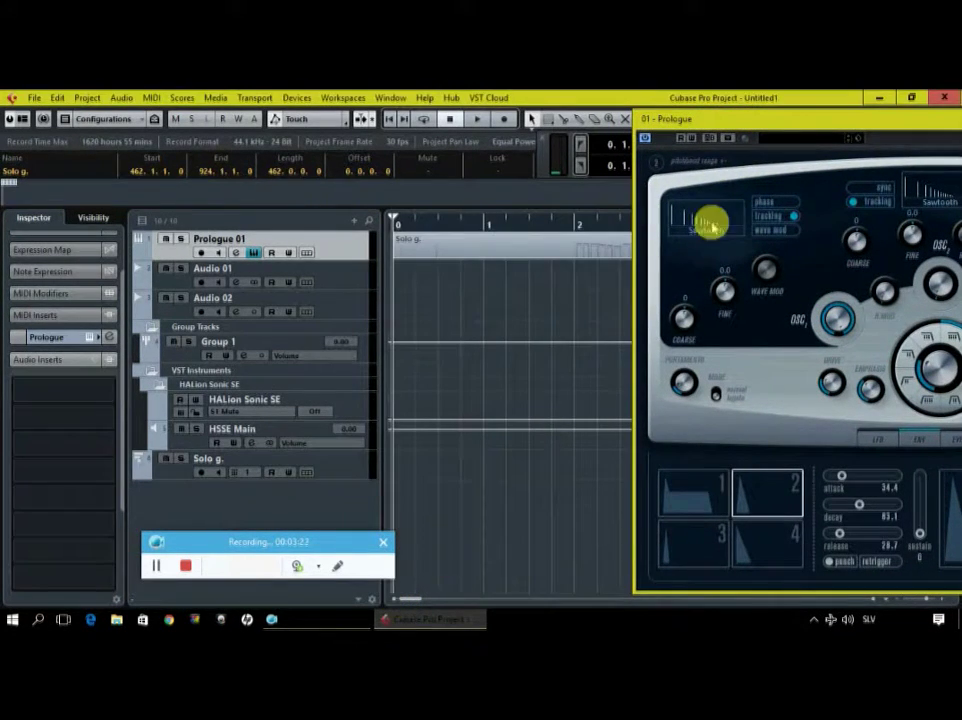
drag(801, 118, 584, 426)
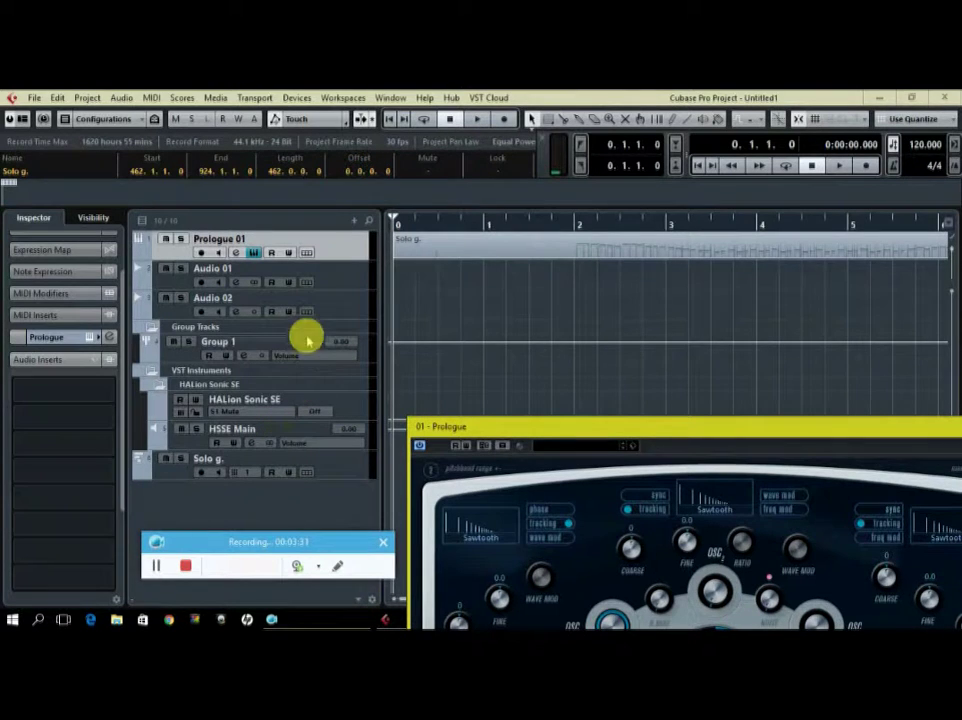
Turn on input monitoring for Audio 02 and reveal Group 1's basic track settings in the Inspector.
click(355, 270)
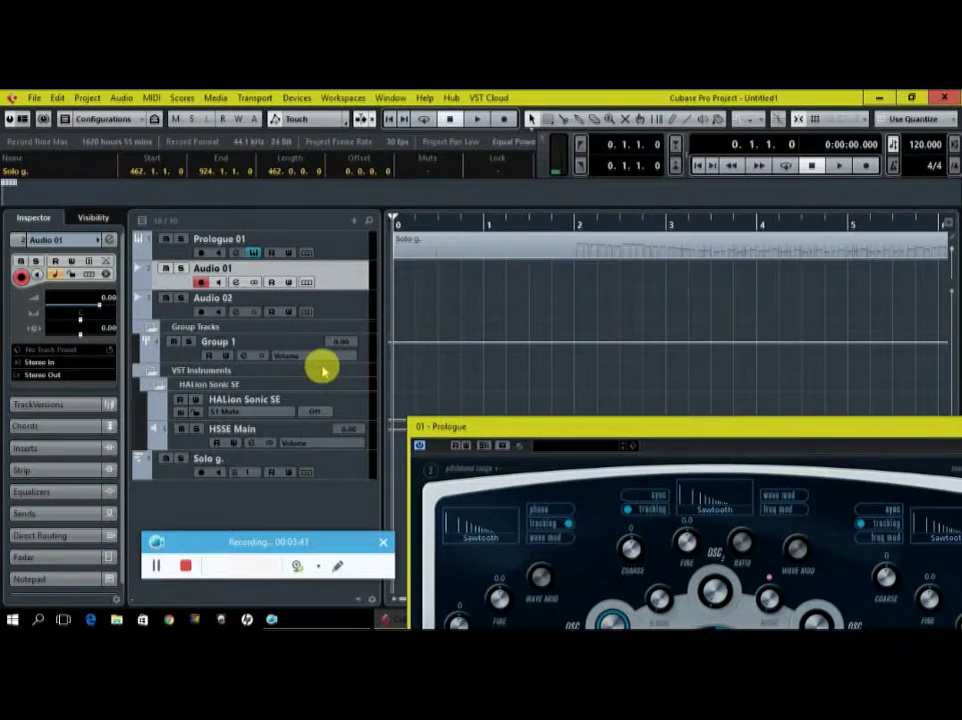
click(331, 308)
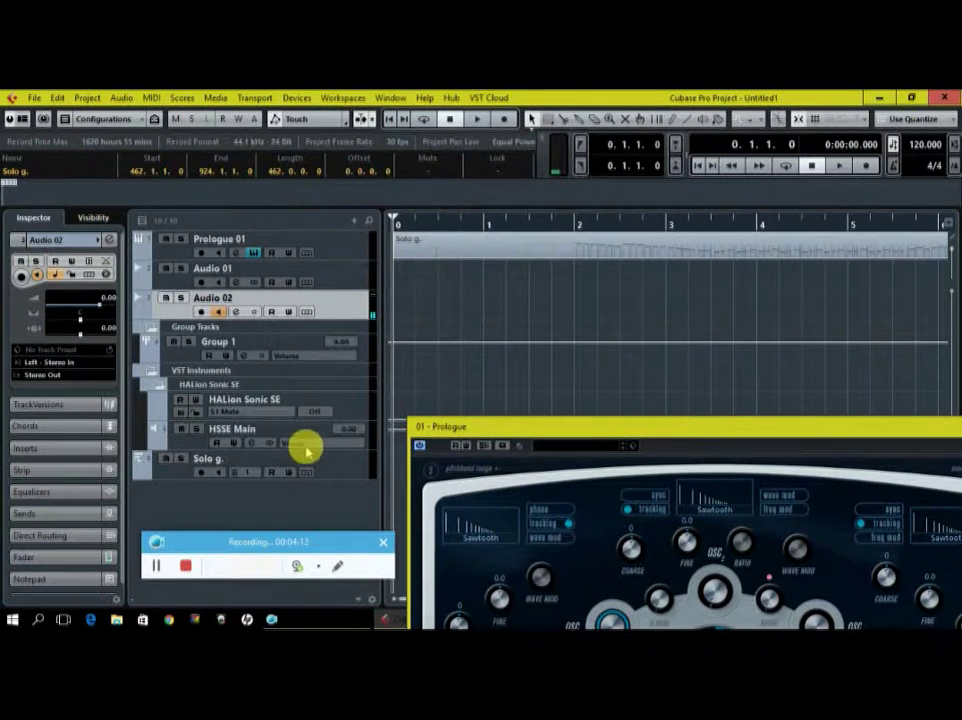
click(183, 345)
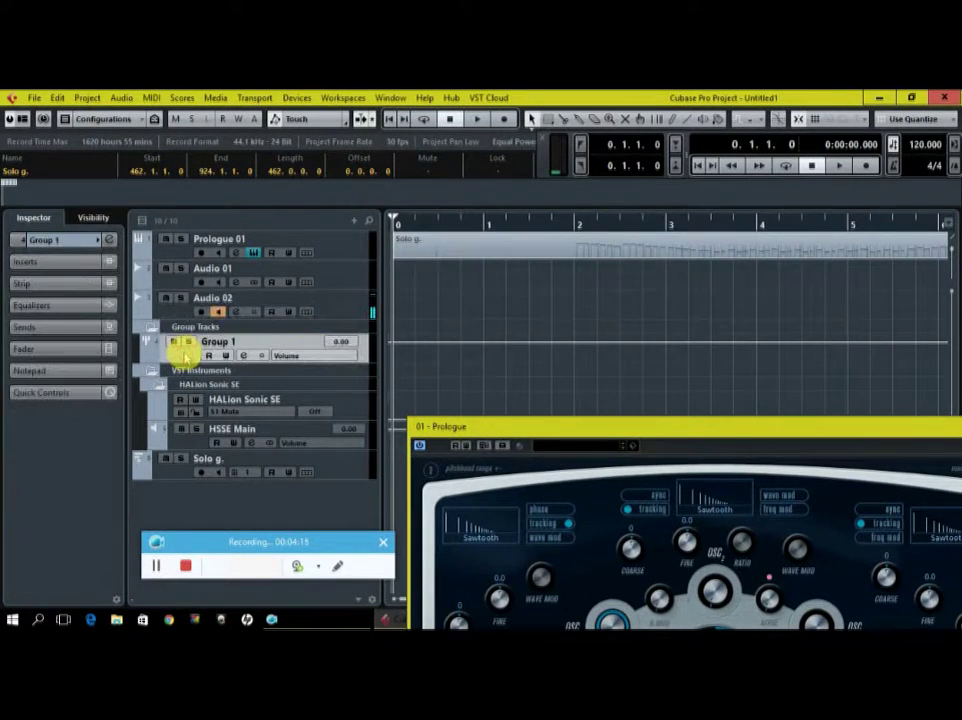
click(83, 240)
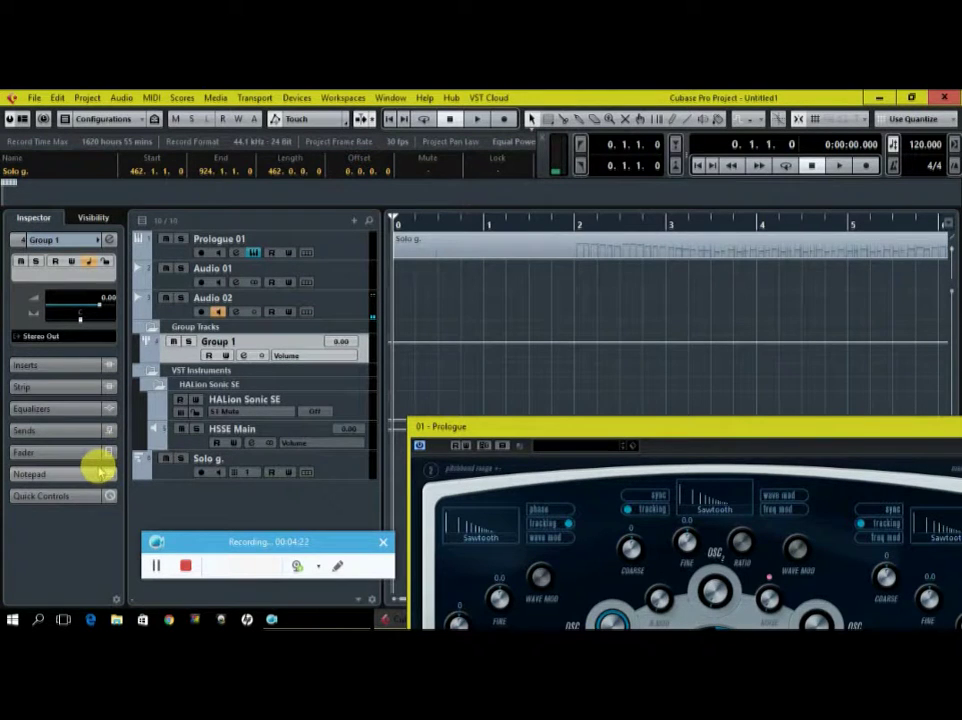
Add an active audio send from Prologue 01 to Group 1 with its level at about -0.17.
click(335, 248)
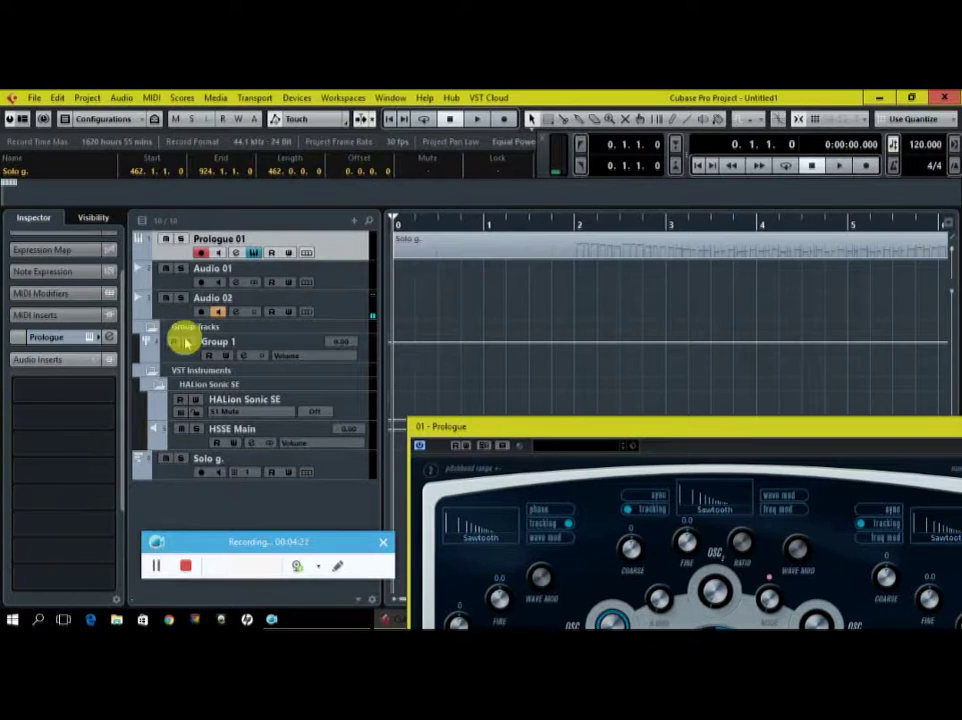
click(76, 363)
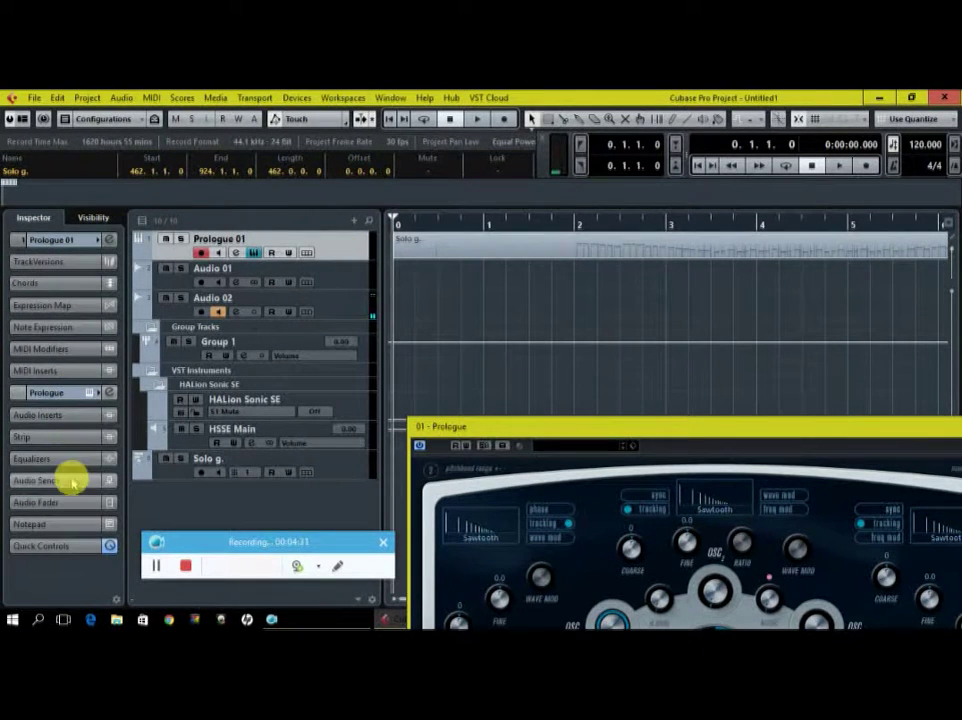
click(72, 482)
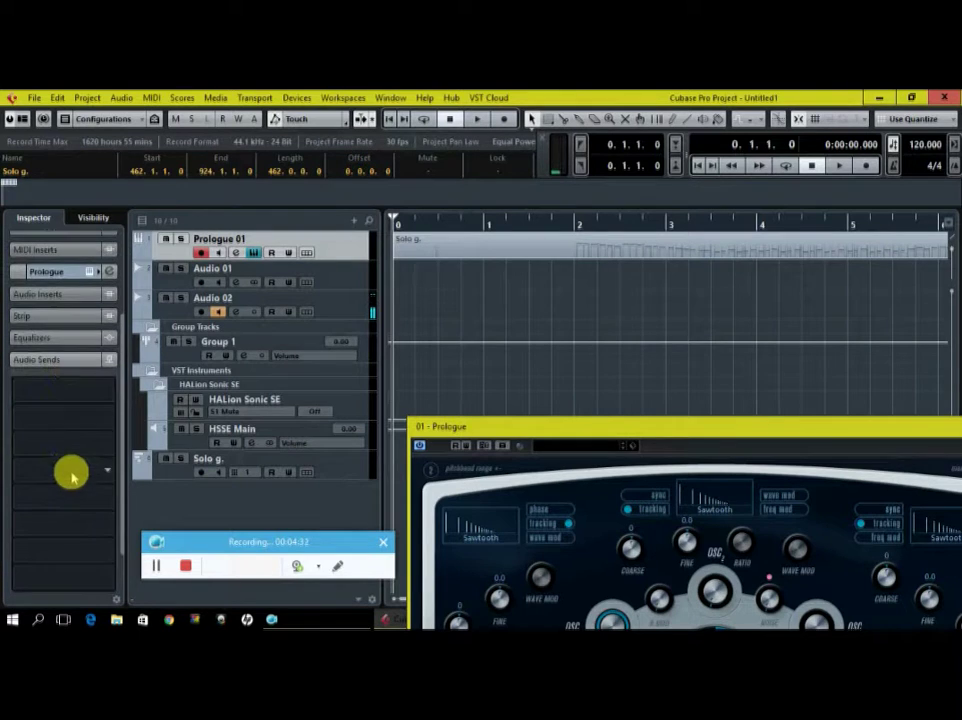
click(97, 400)
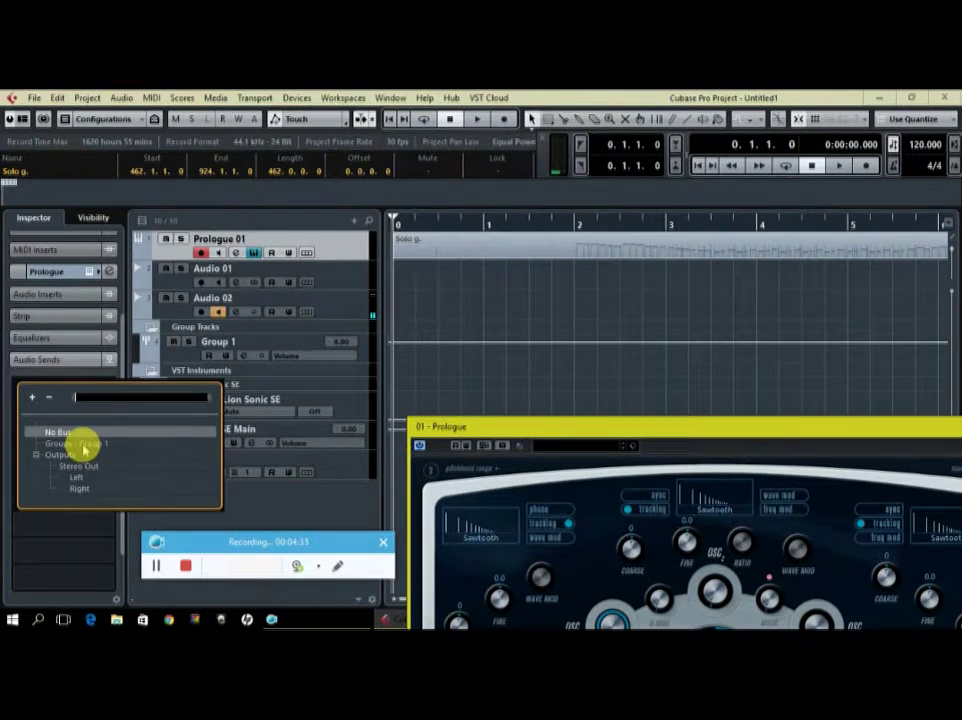
click(84, 445)
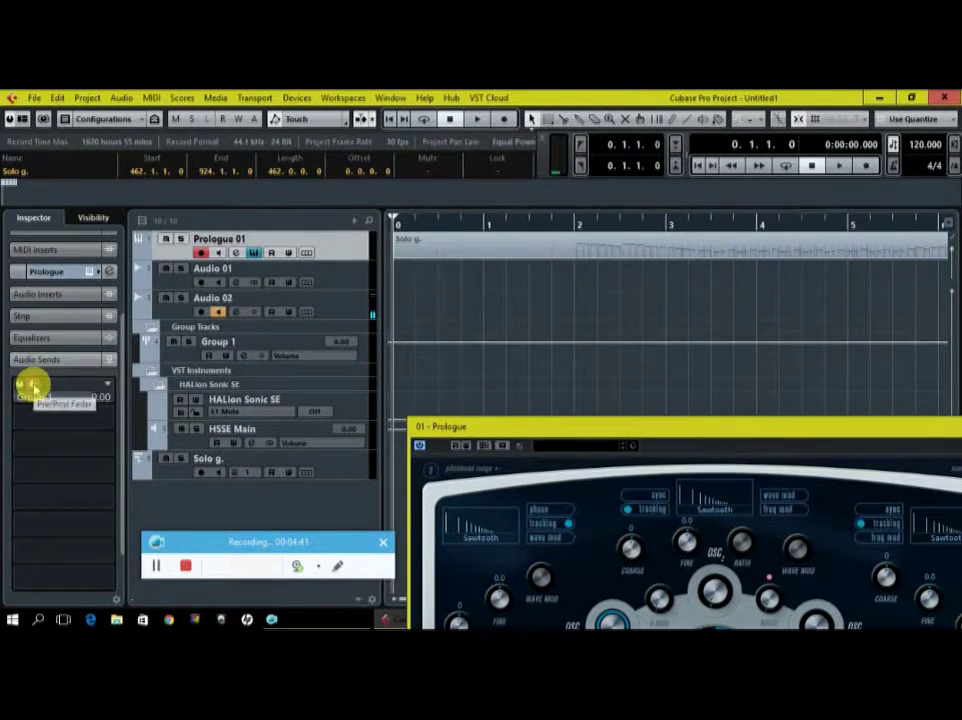
scroll(48, 390, down, 1)
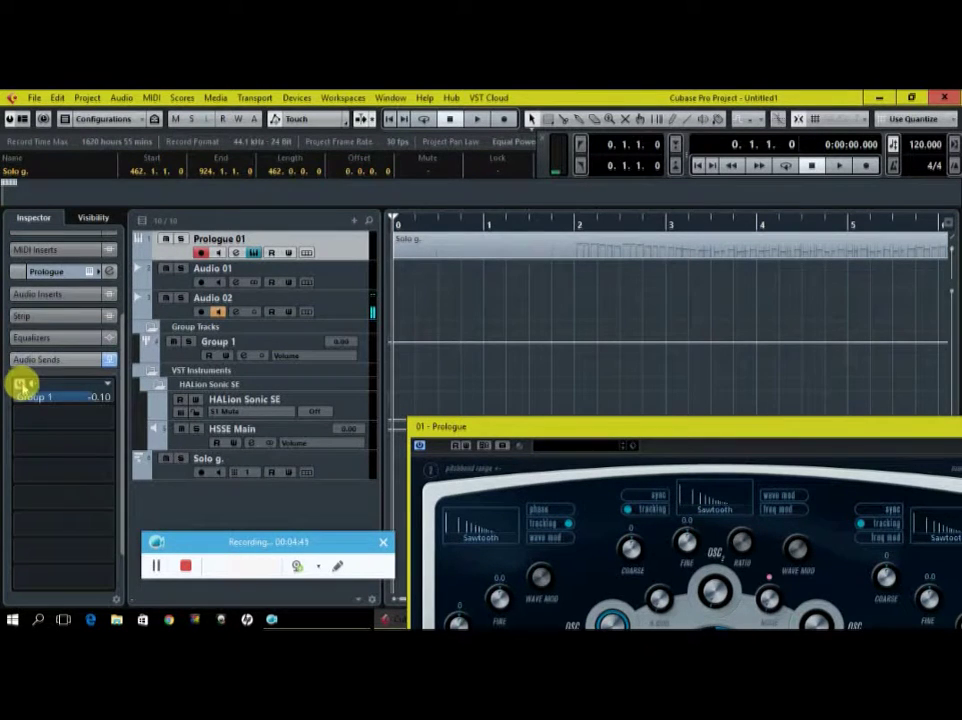
click(21, 384)
mouse_move(38, 393)
mouse_down()
mouse_move(60, 393)
mouse_move(32, 398)
mouse_move(43, 390)
mouse_up()
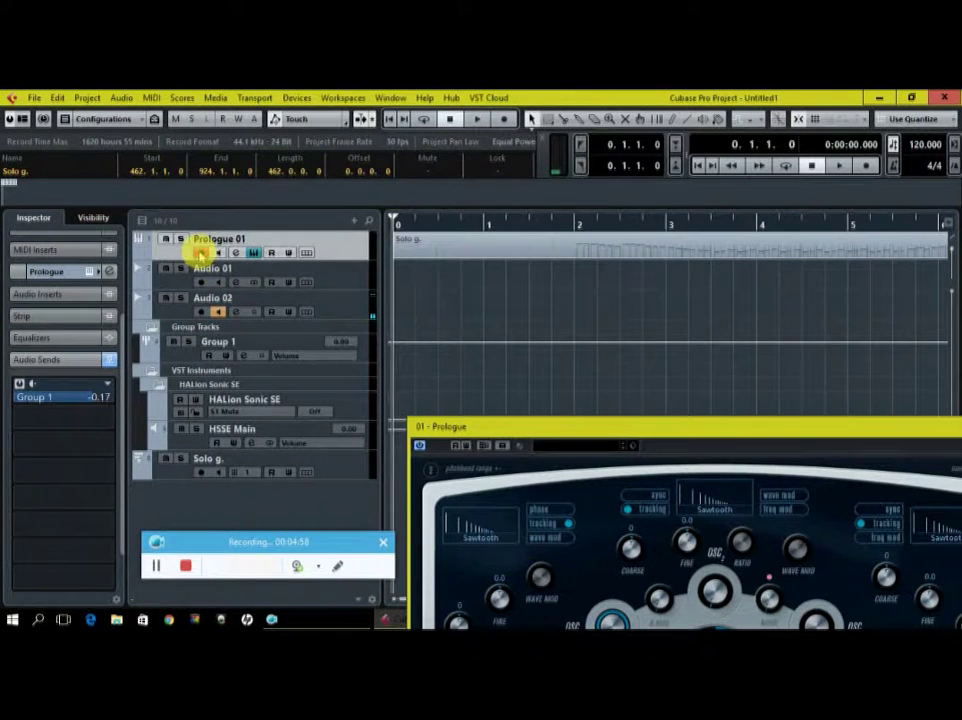
Turn on monitoring for Prologue 01 in place of record arming, and solo both Prologue 01 and Group 1.
click(219, 252)
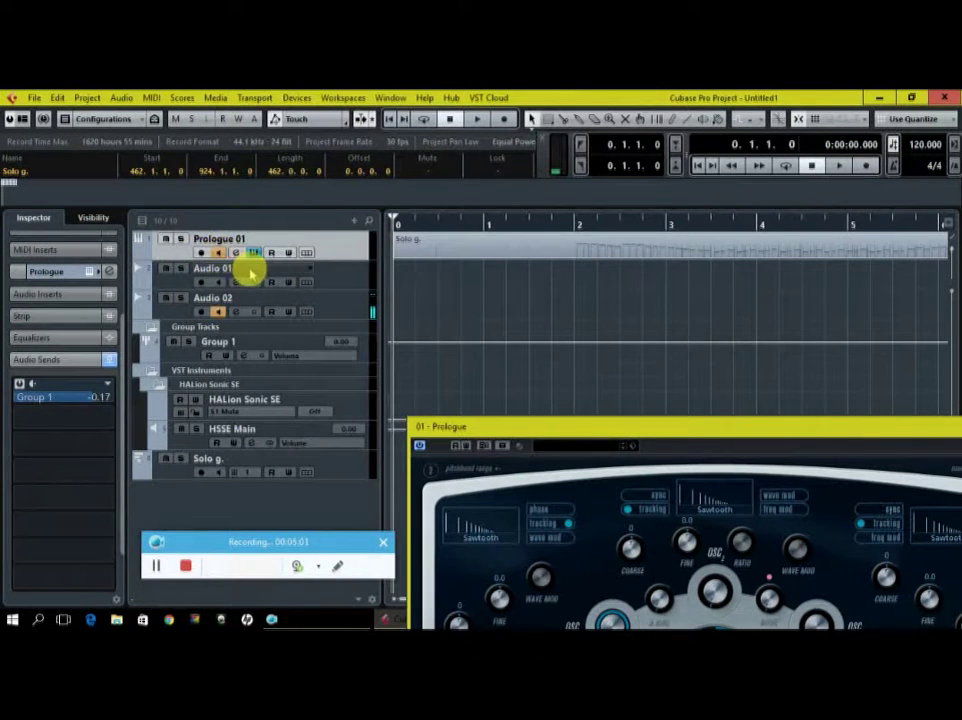
click(181, 239)
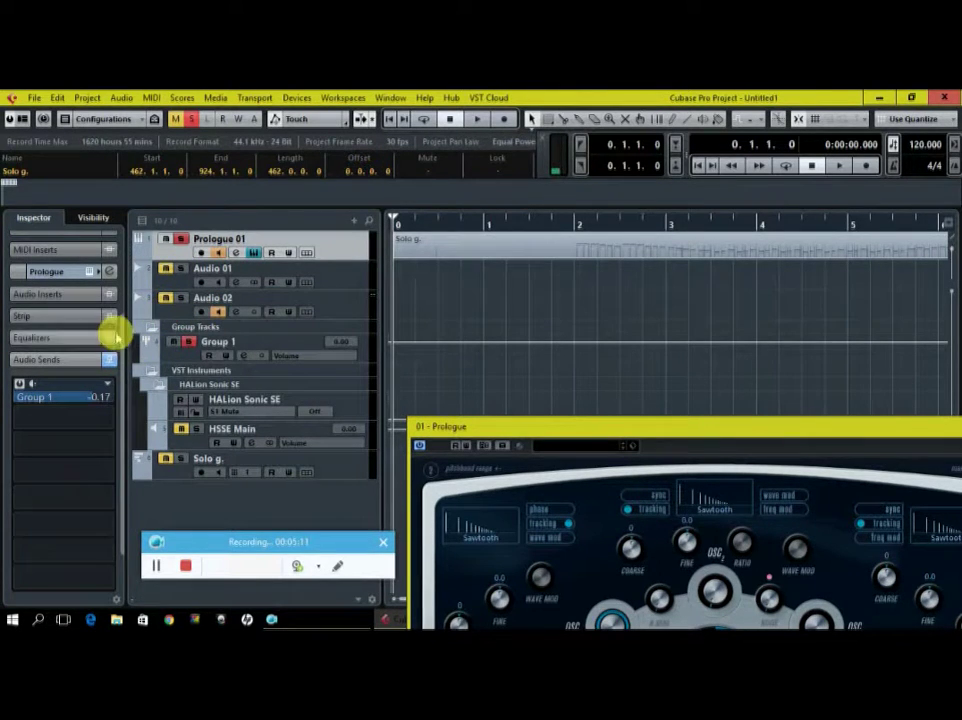
click(106, 359)
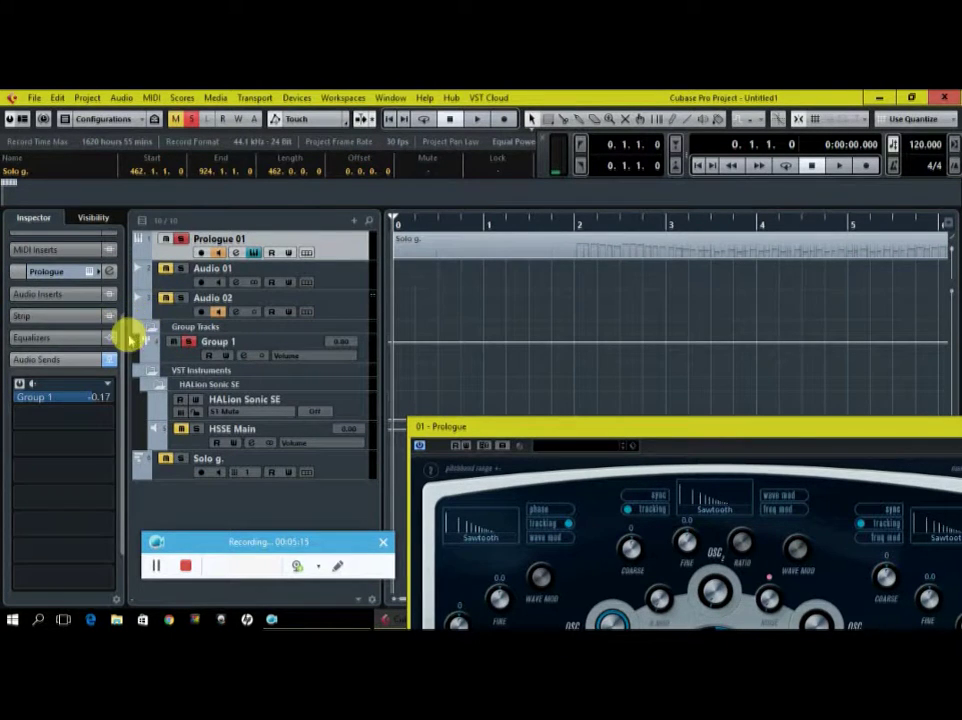
Set Audio 01's input routing to Group 1 and turn on its monitoring and solo.
click(167, 308)
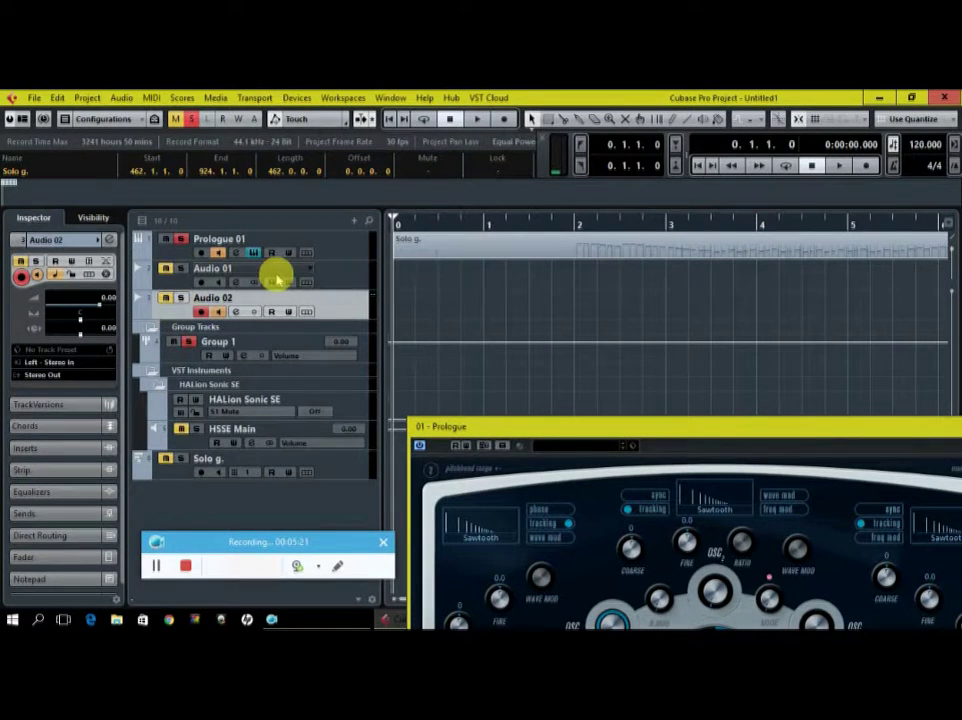
click(347, 265)
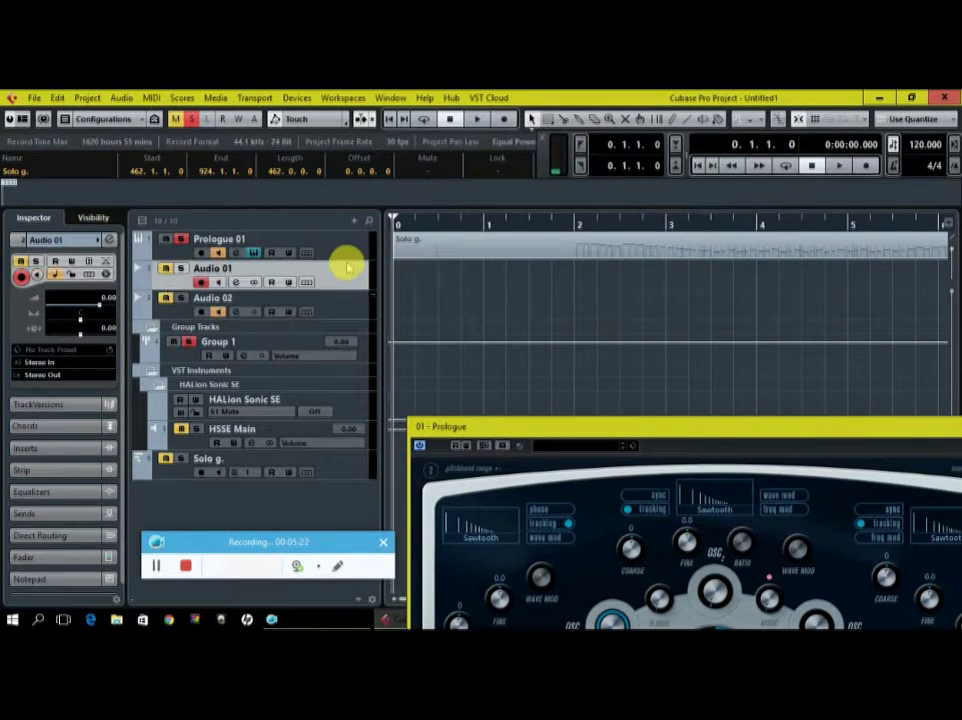
click(79, 361)
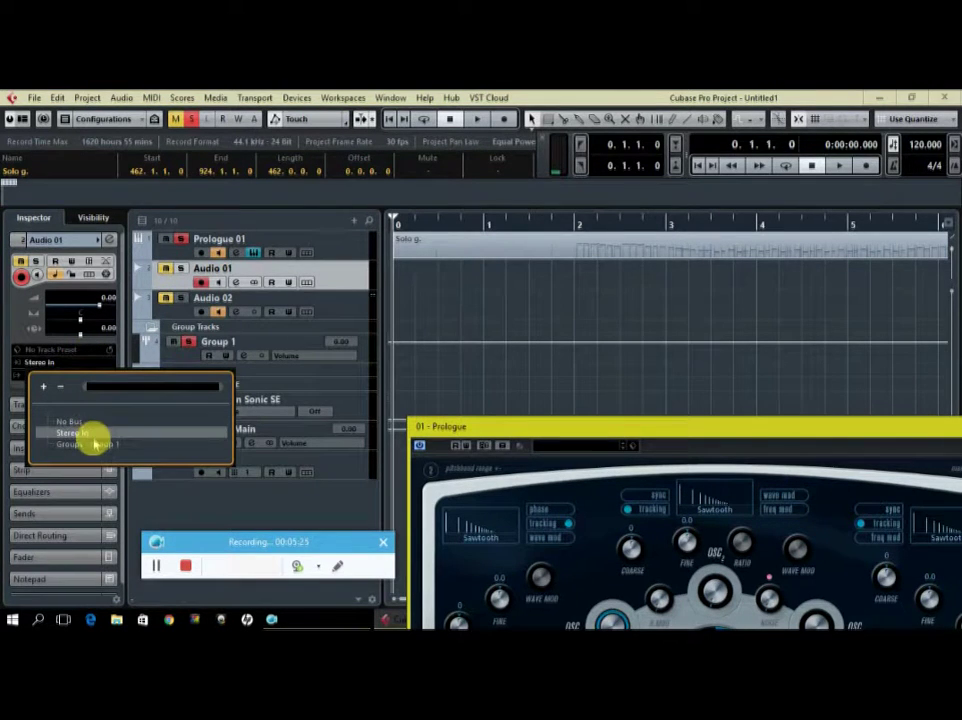
click(88, 444)
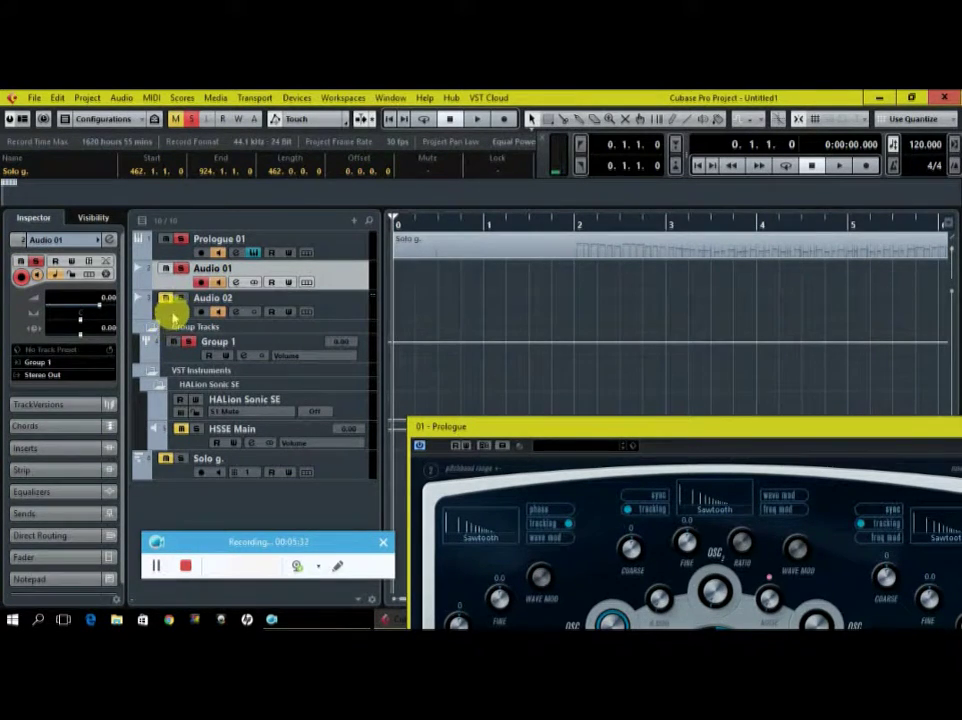
Rename the Audio 01 track as "Rec. Prologue 01".
double_click(241, 270)
key(BackSpace)
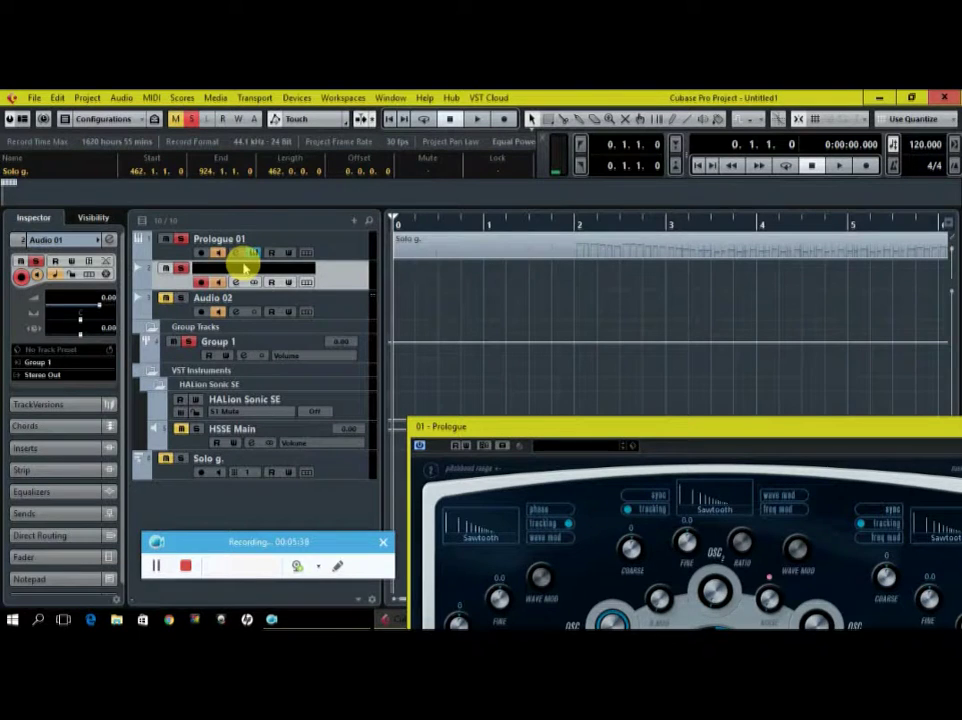
text(Rec. Prologue 01)
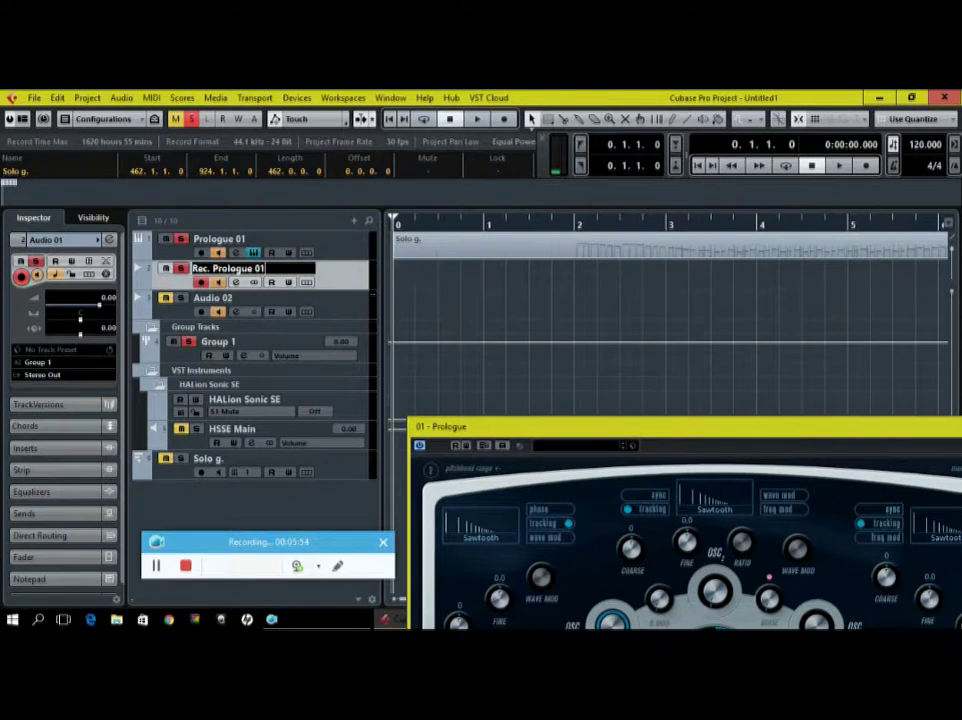
click(243, 262)
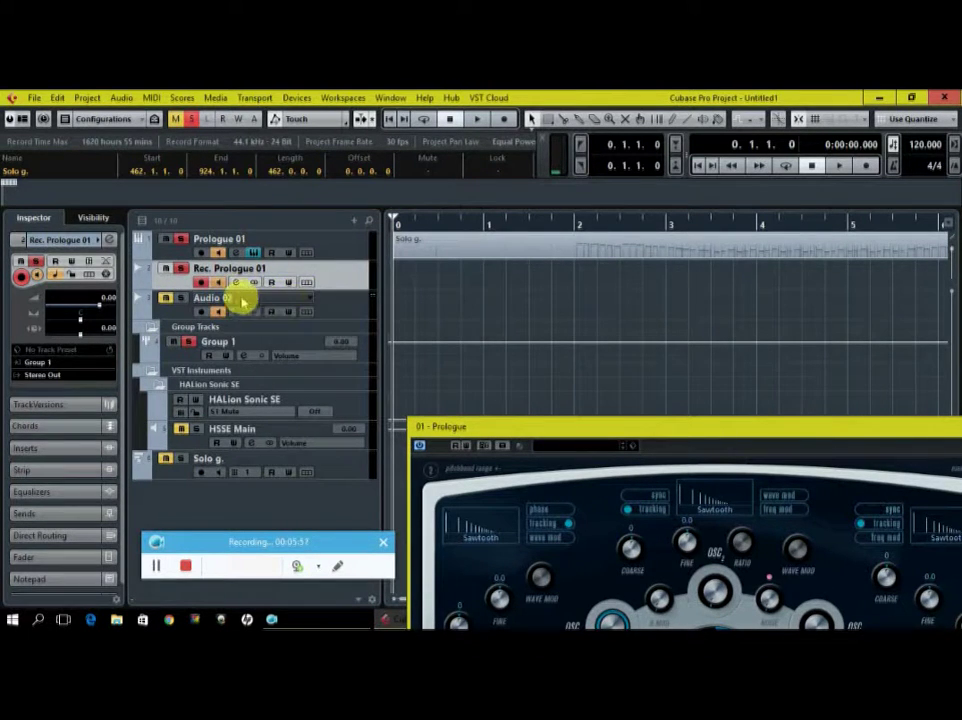
Rename the Audio 02 track as "My voice" and solo it.
click(286, 302)
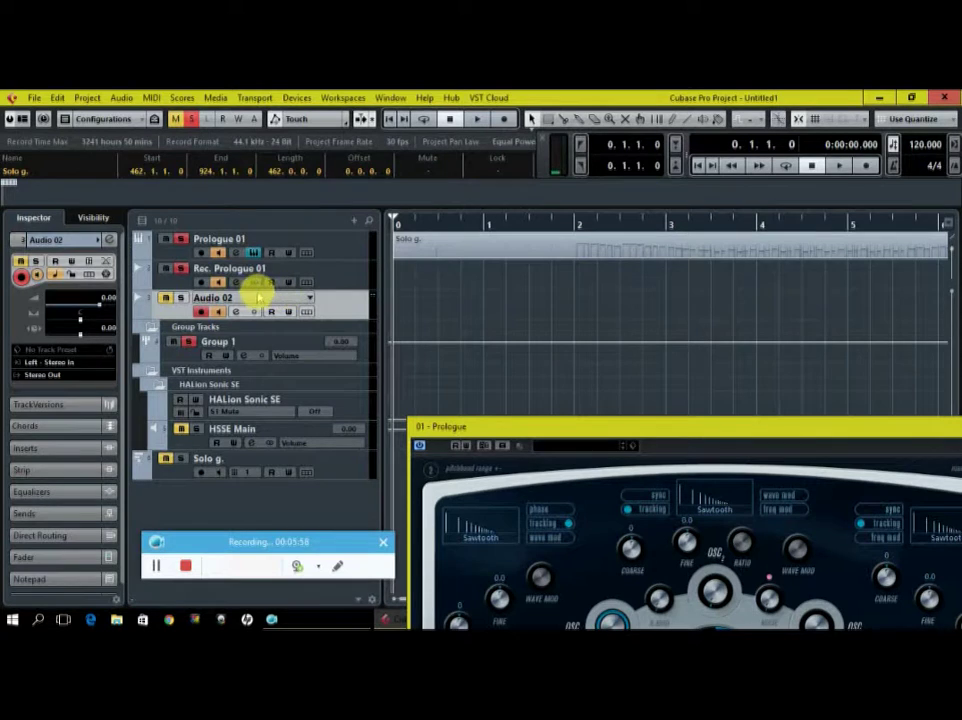
double_click(257, 299)
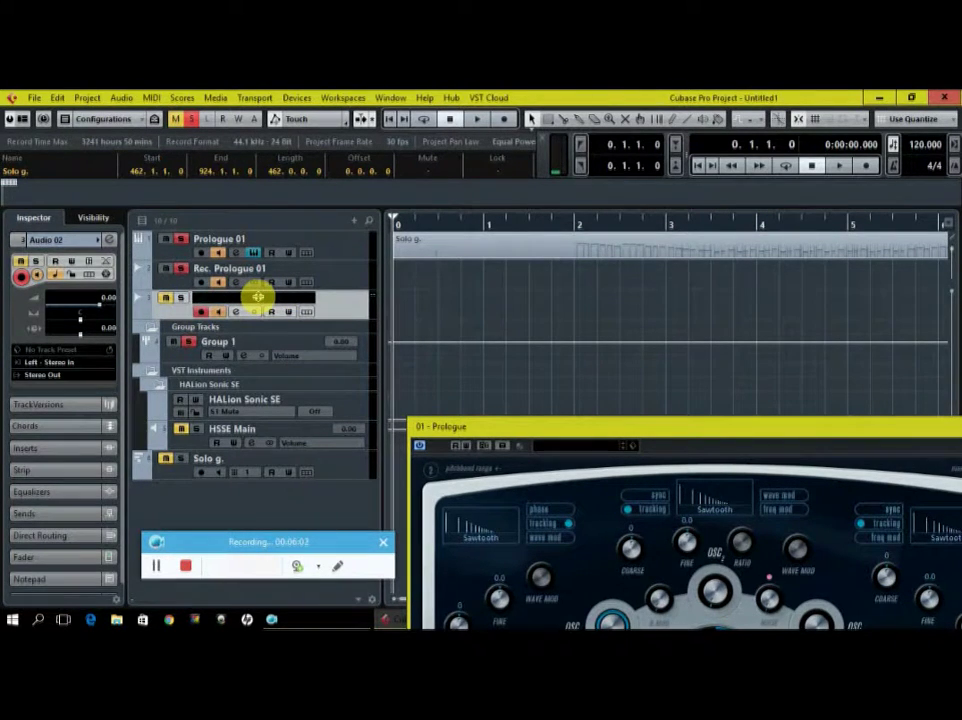
text(My voice)
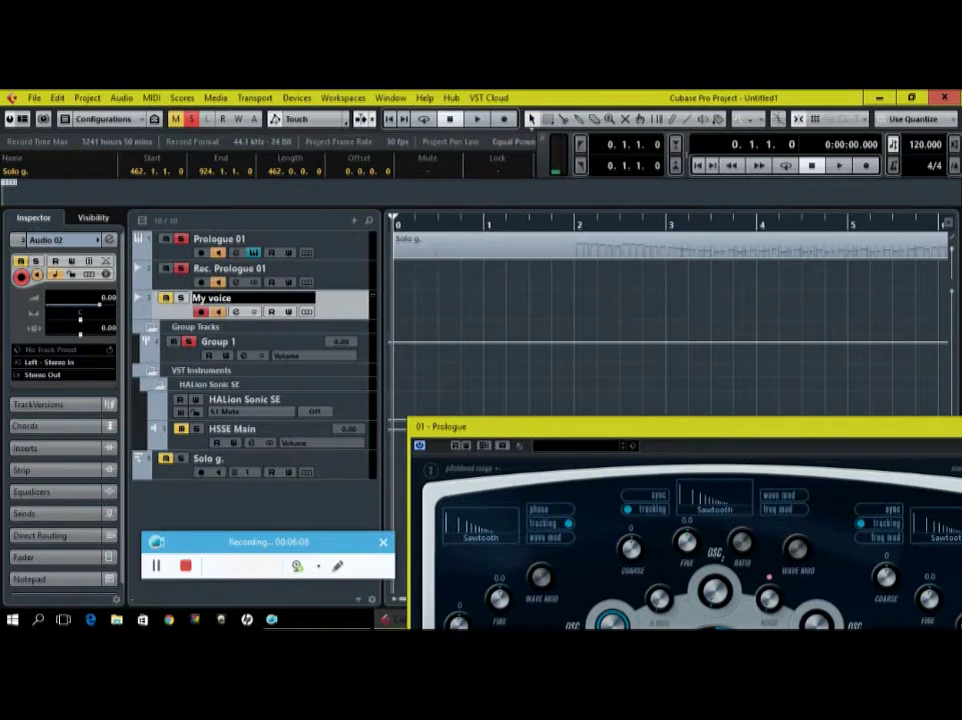
click(258, 299)
click(178, 299)
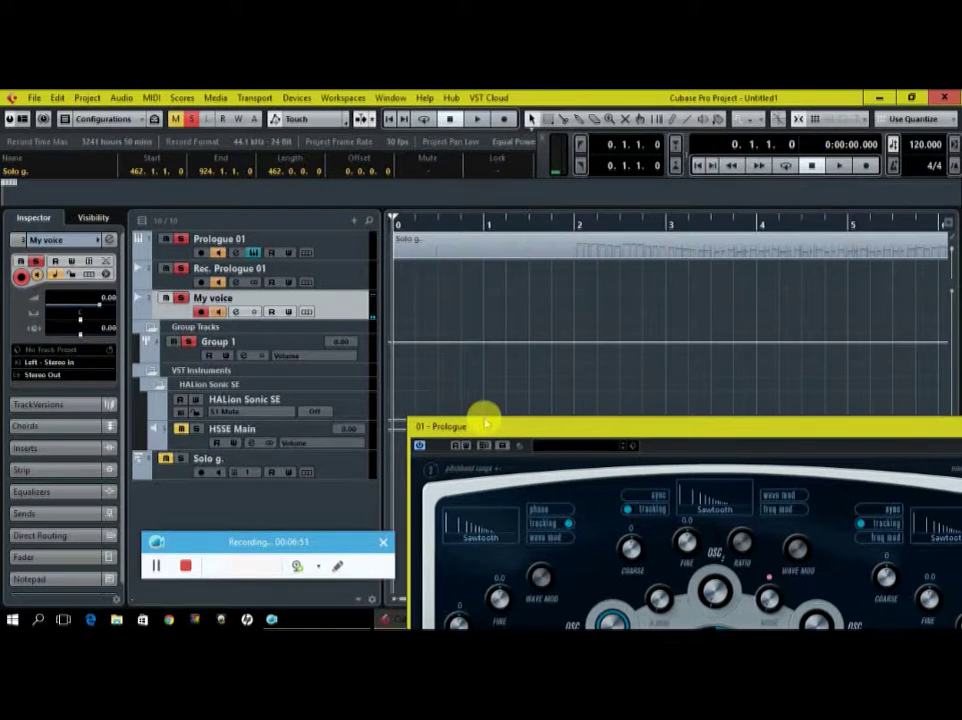
Record Rec. Prologue 01 and My voice together from the project start for about six bars, with the Prologue window kept below them.
drag(484, 417, 482, 413)
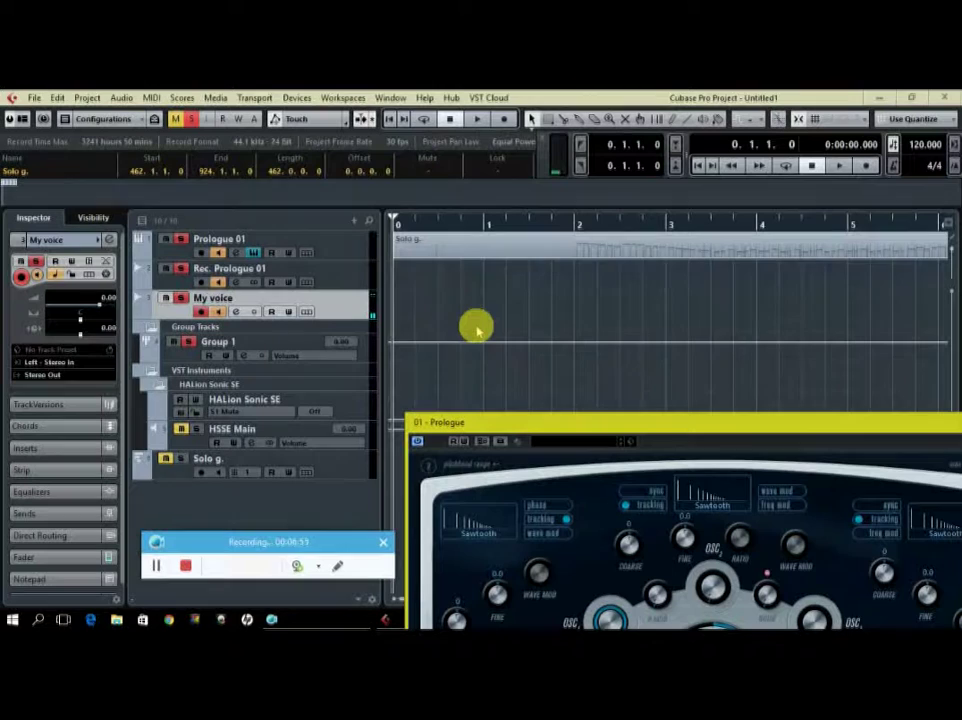
drag(565, 427, 457, 333)
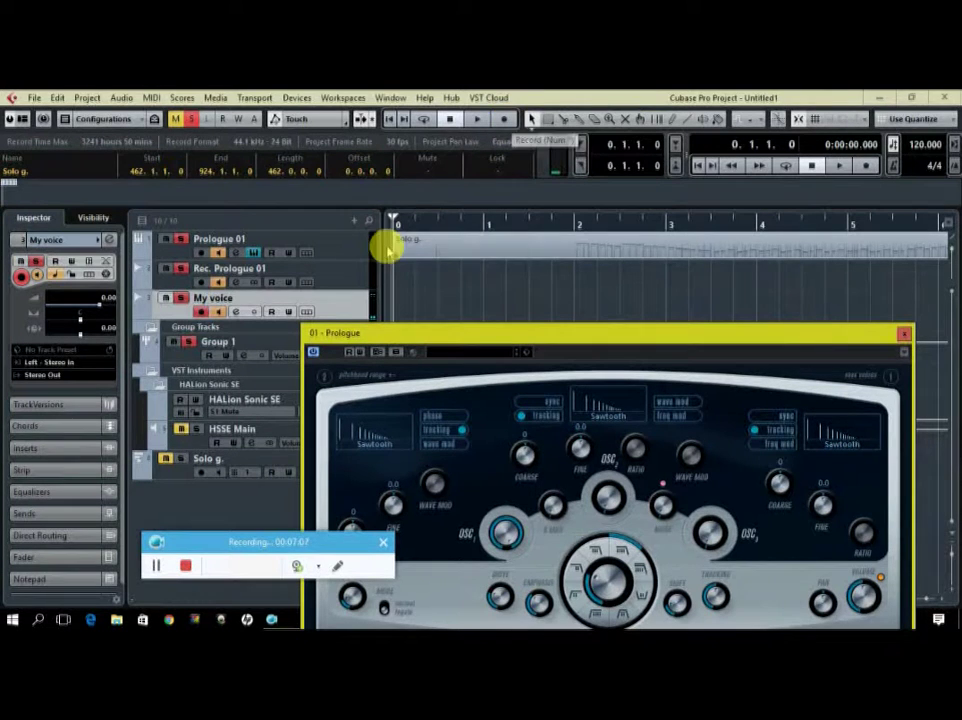
click(355, 270)
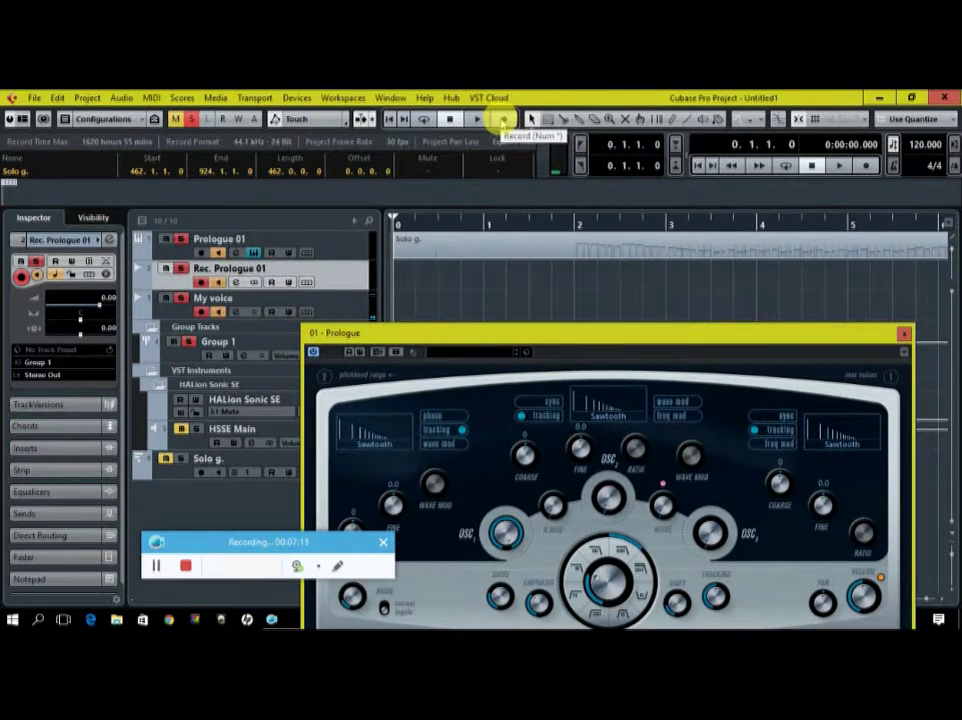
click(502, 119)
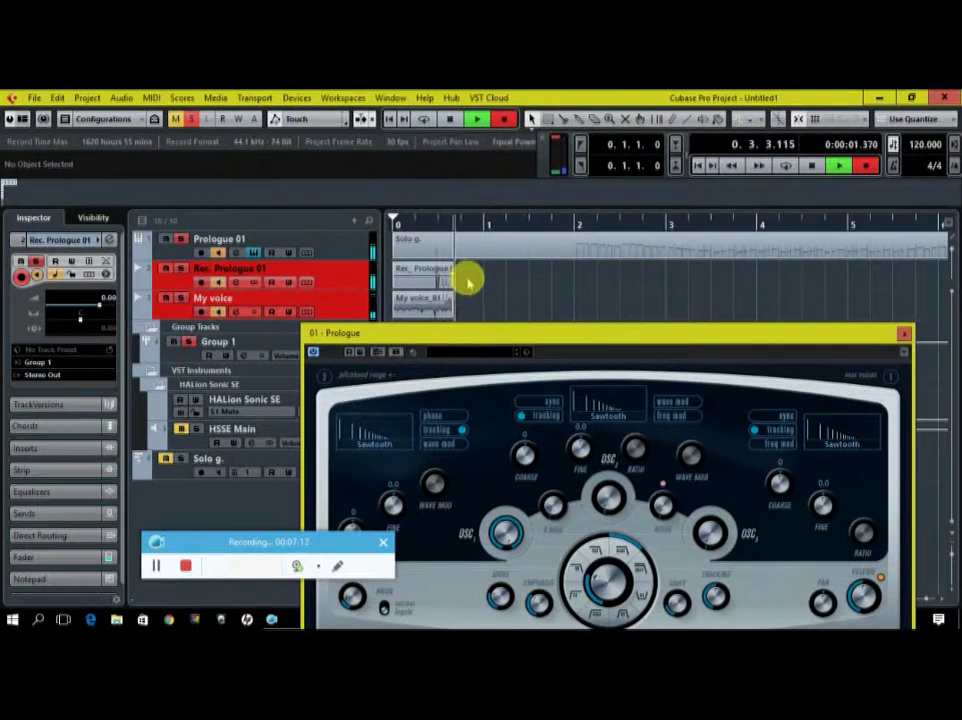
drag(459, 332, 468, 347)
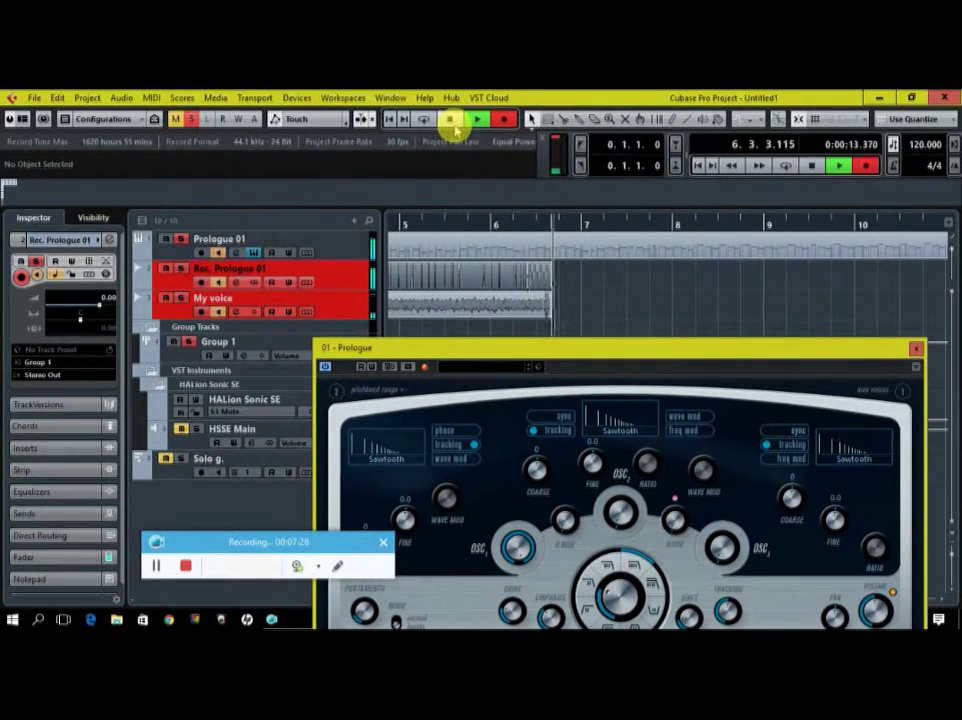
click(450, 120)
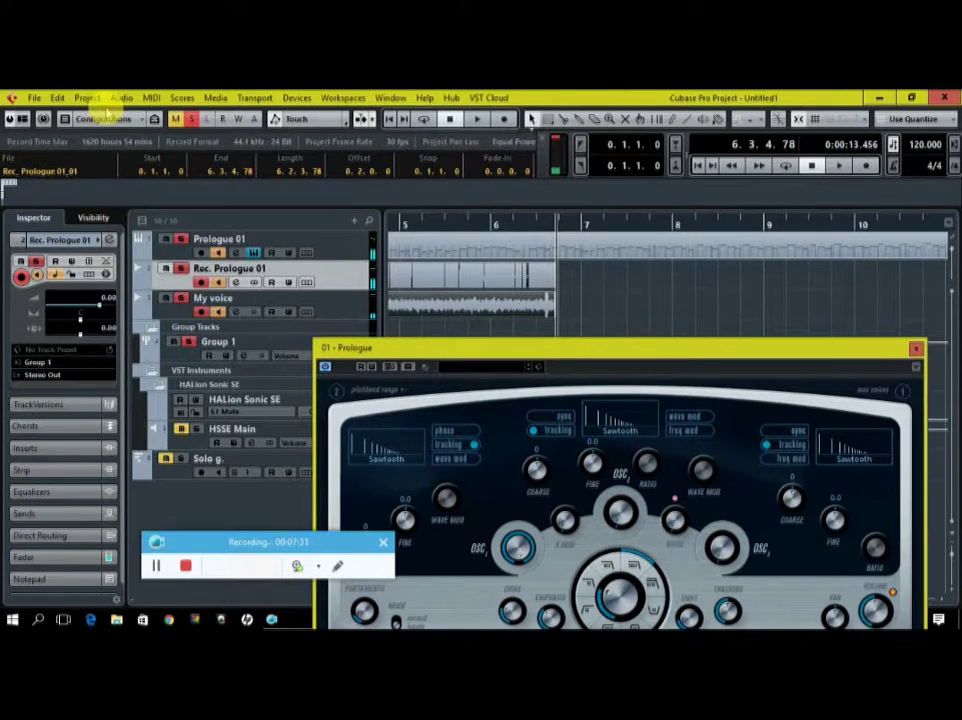
Undo the last recording of Rec. Prologue 01 and My voice and return the playhead to the project start.
click(57, 98)
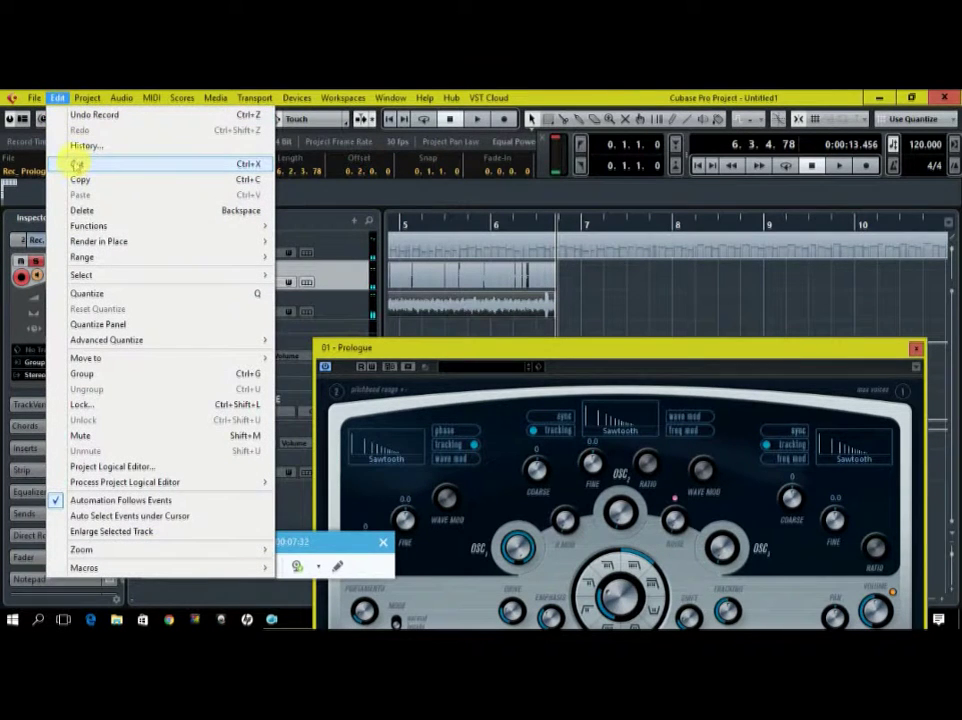
mouse_move(87, 100)
mouse_move(57, 98)
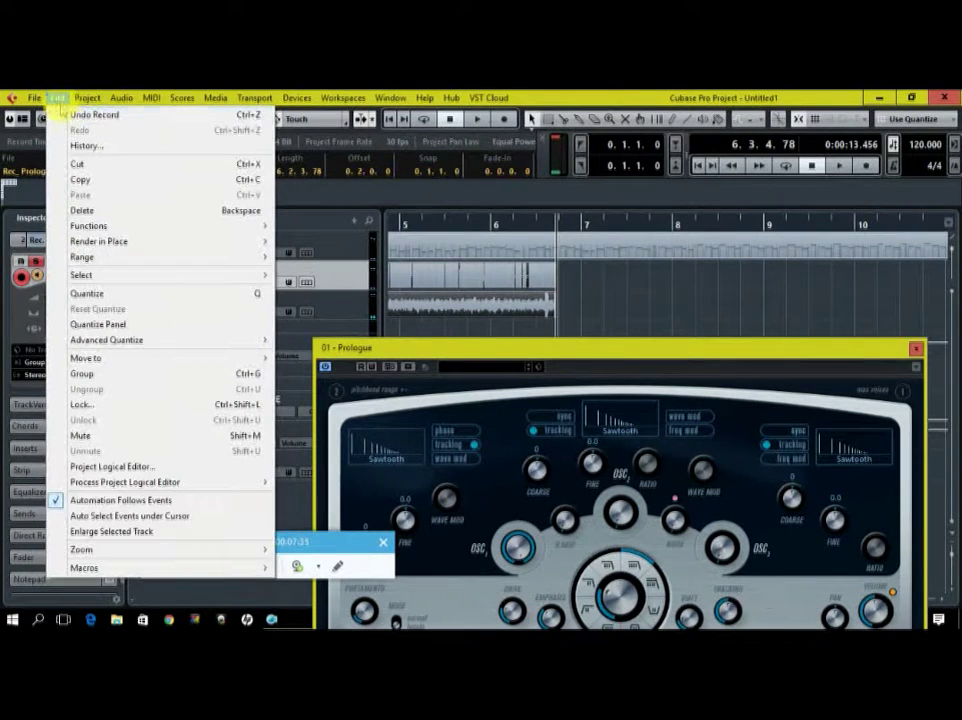
click(85, 114)
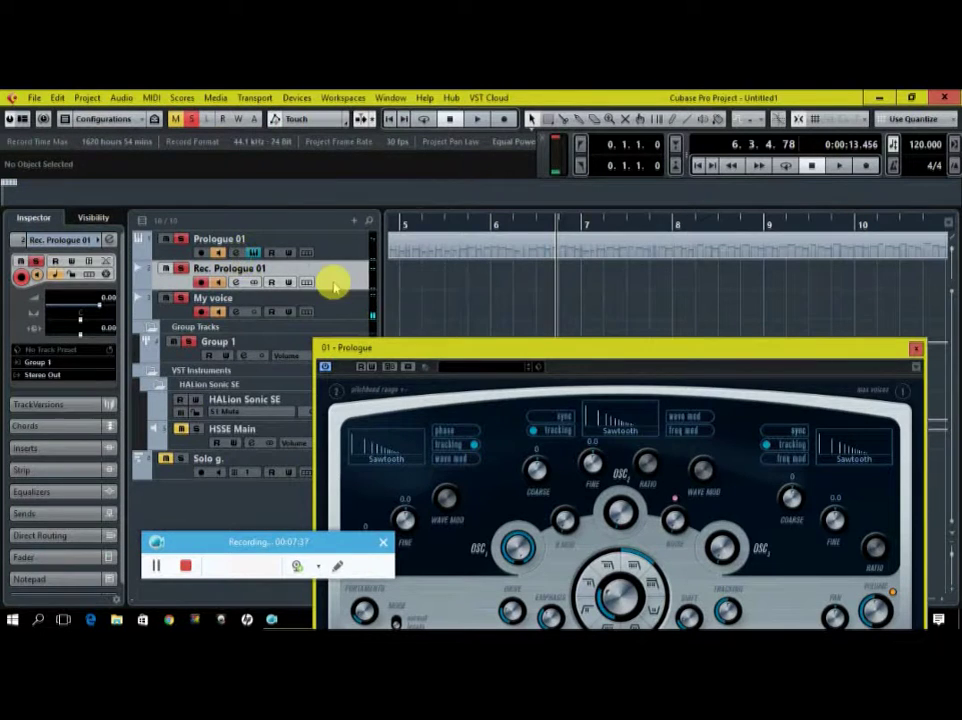
click(389, 120)
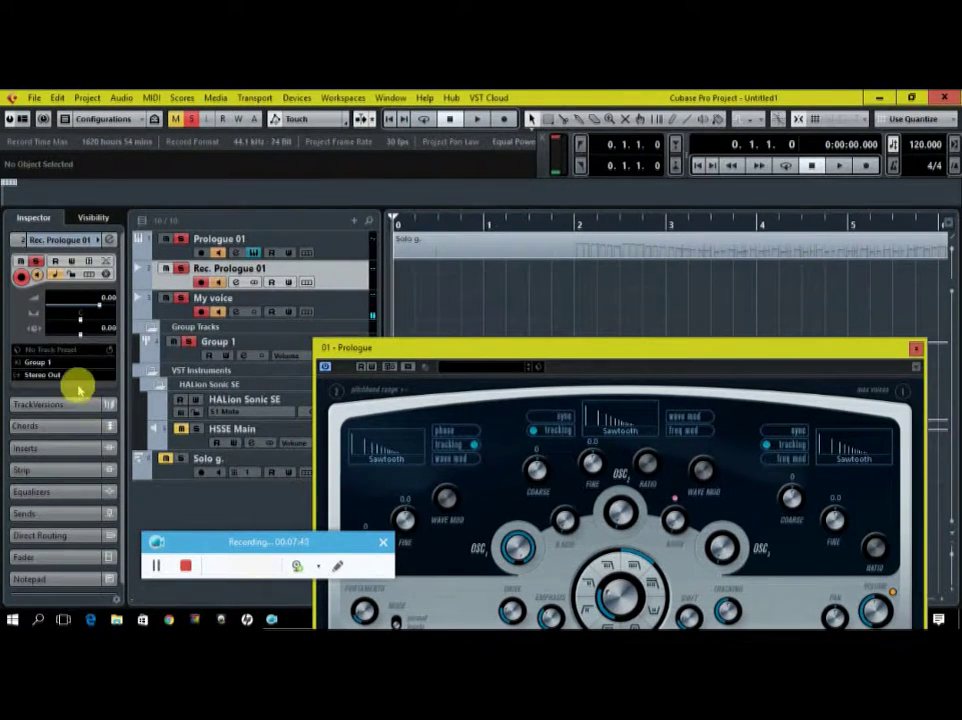
Show the channel fader of the My voice track and raise its level to 6.02.
click(356, 308)
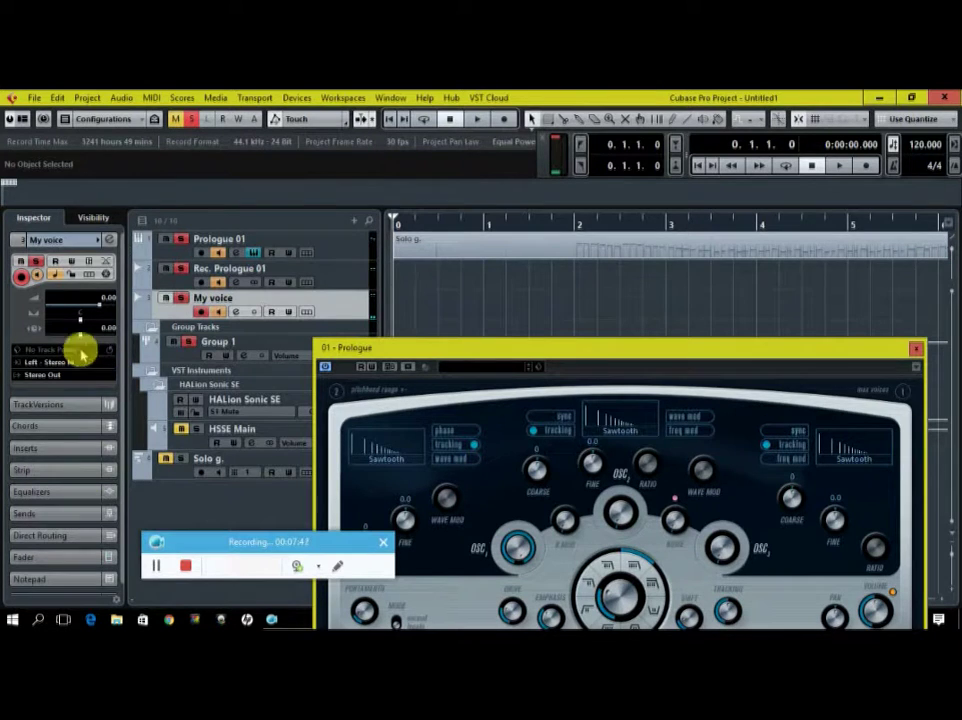
click(75, 240)
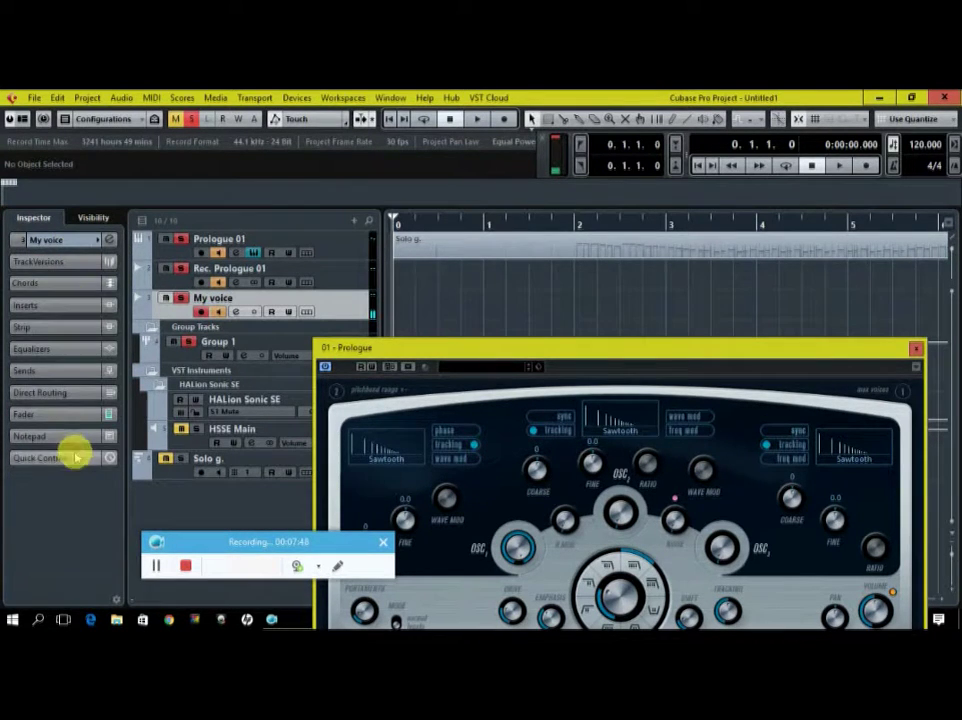
click(75, 416)
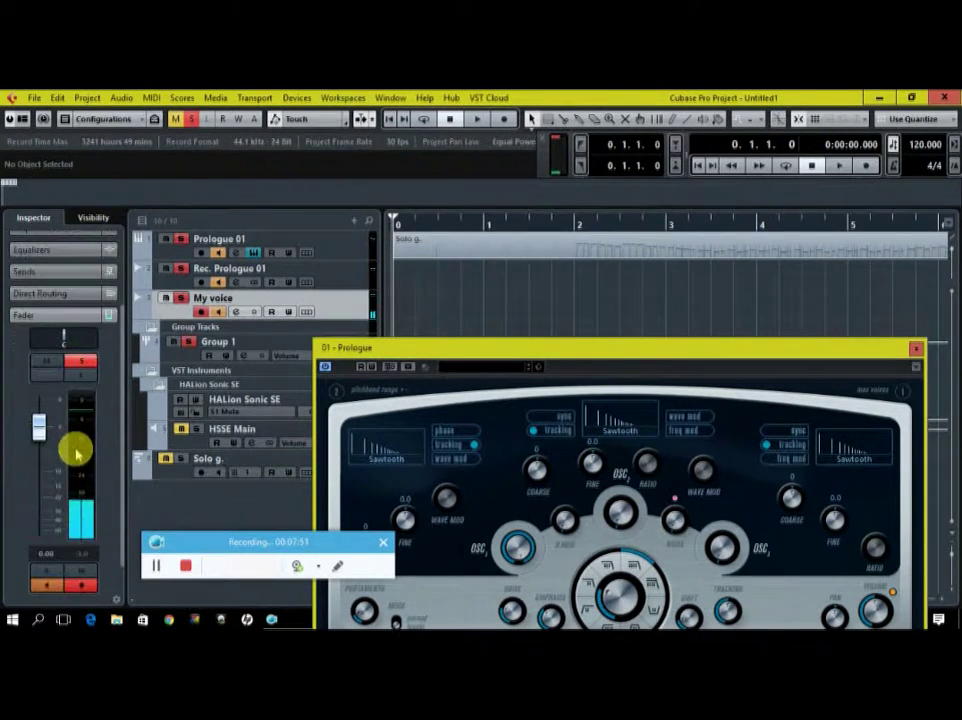
drag(42, 433, 39, 393)
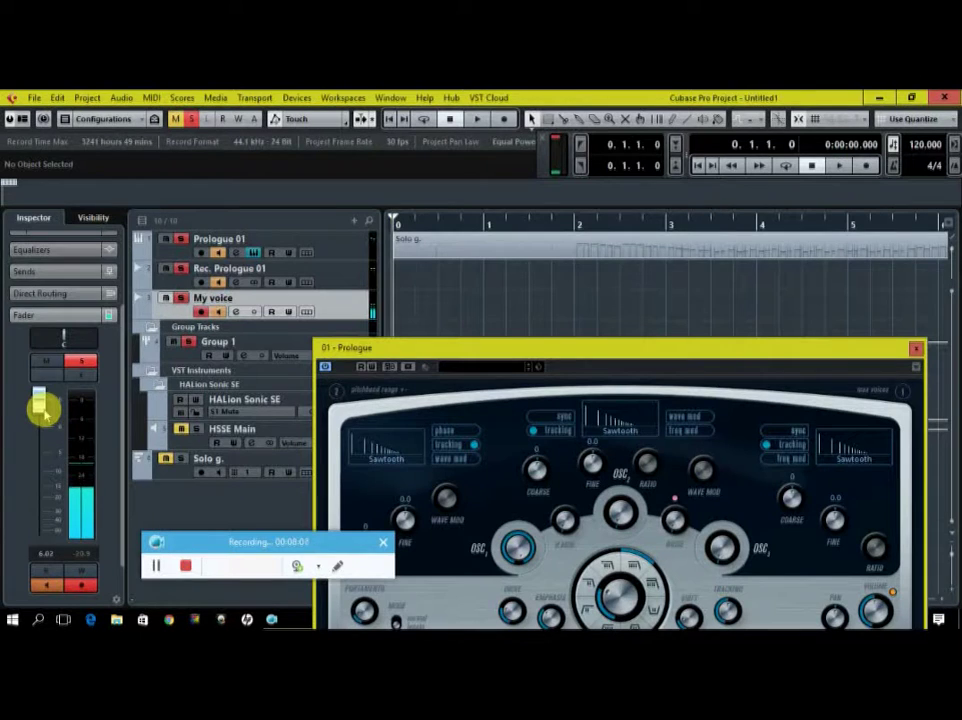
Uncover the transport's output meters and adjust the main output level, keeping the Prologue window below the tracks.
drag(545, 153, 369, 150)
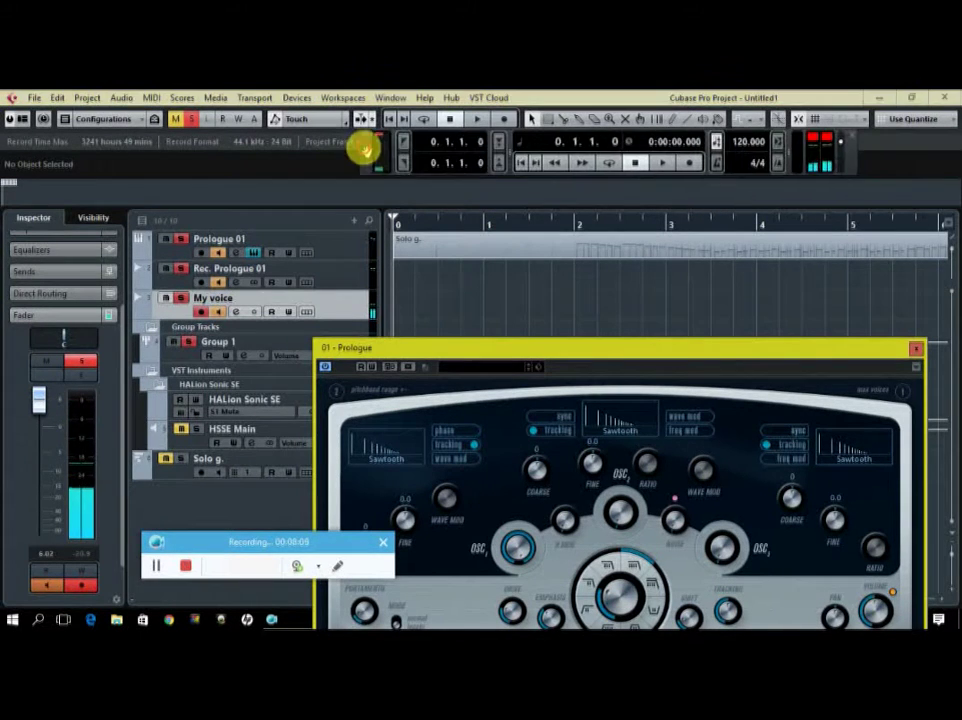
drag(824, 146, 826, 146)
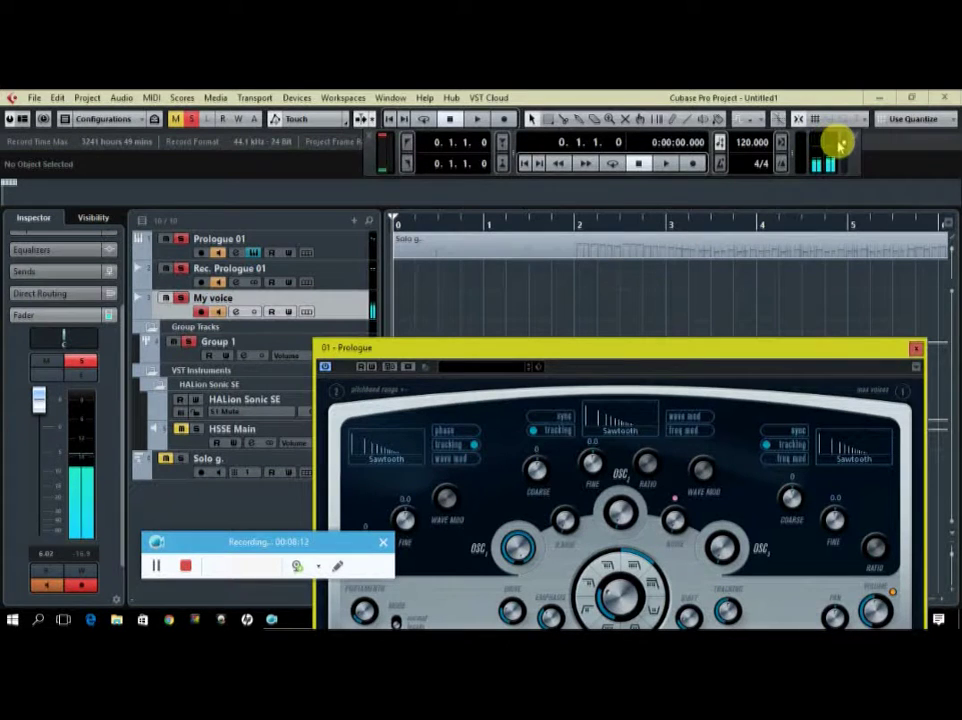
click(843, 146)
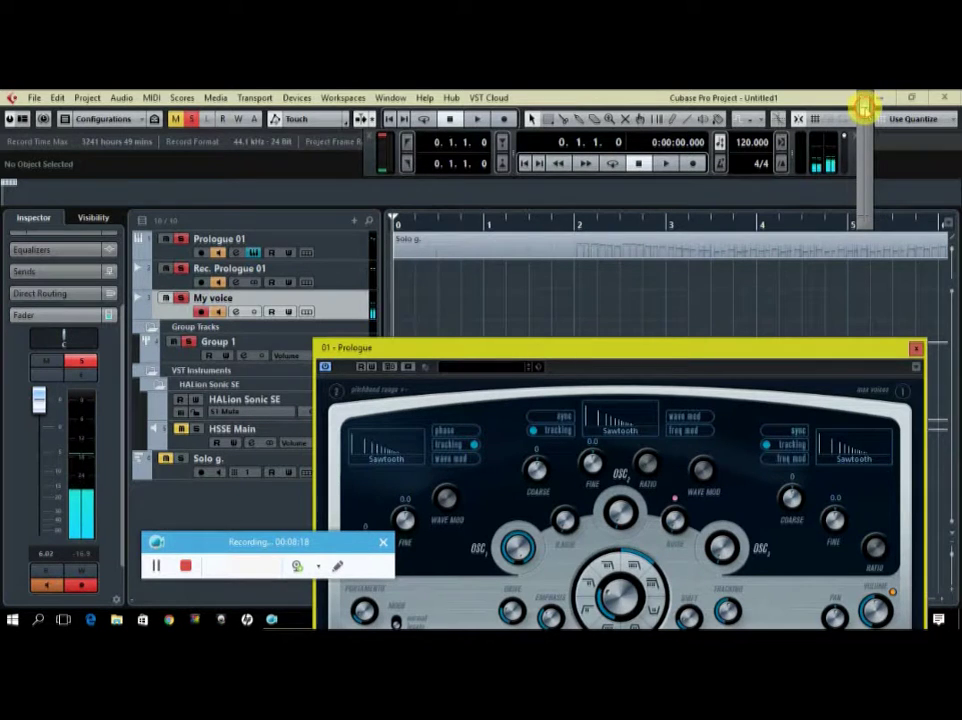
click(842, 143)
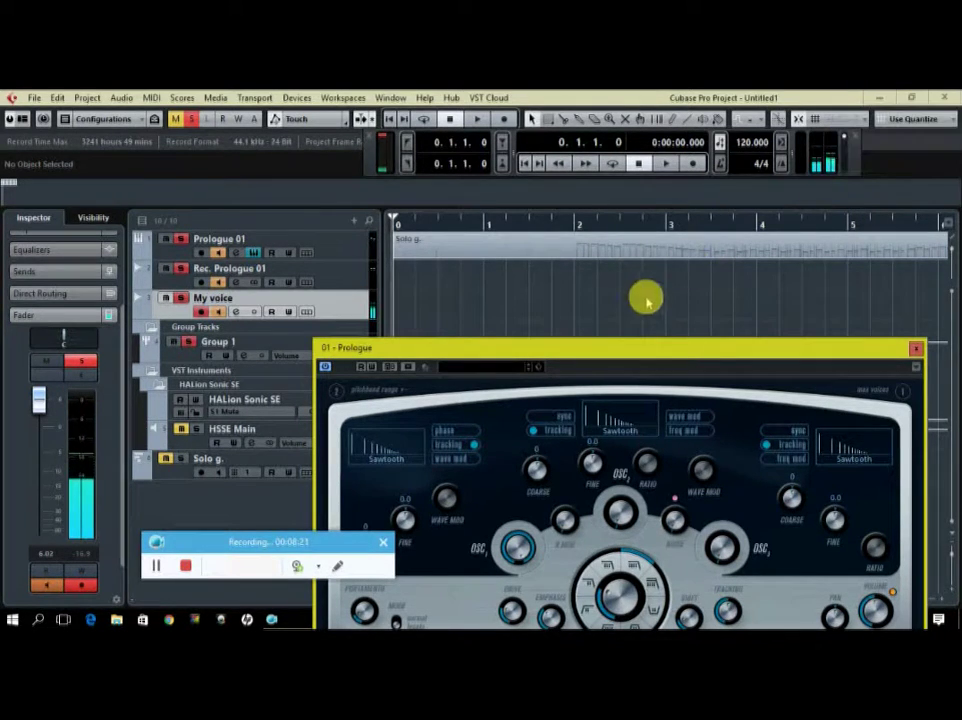
drag(621, 346, 645, 350)
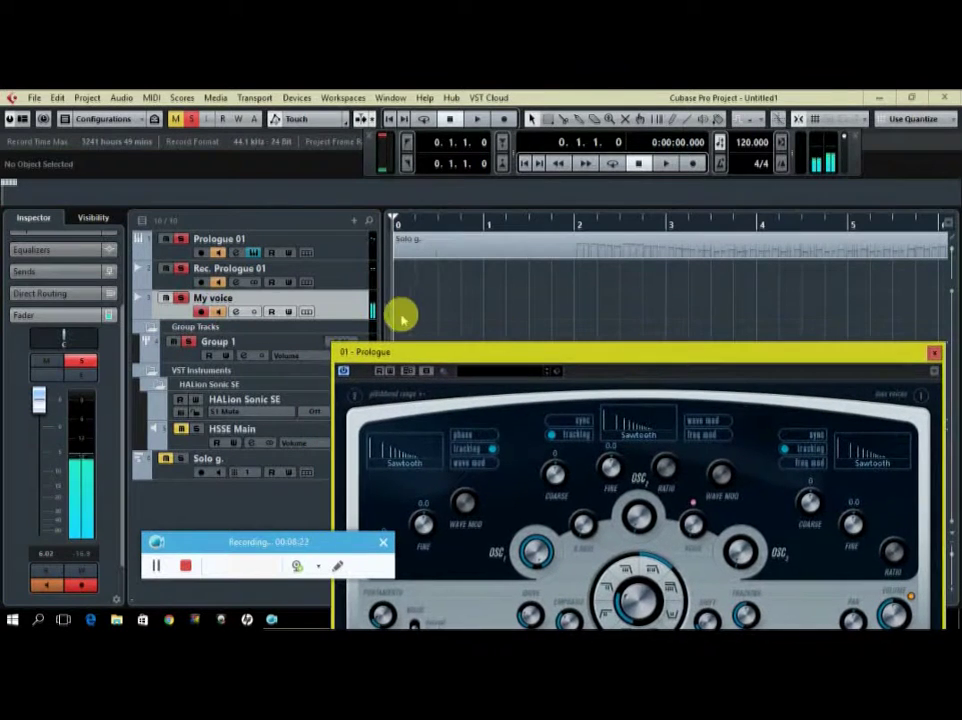
Play the project and lower the audio fader of the Prologue 01 track to -5.11.
click(355, 253)
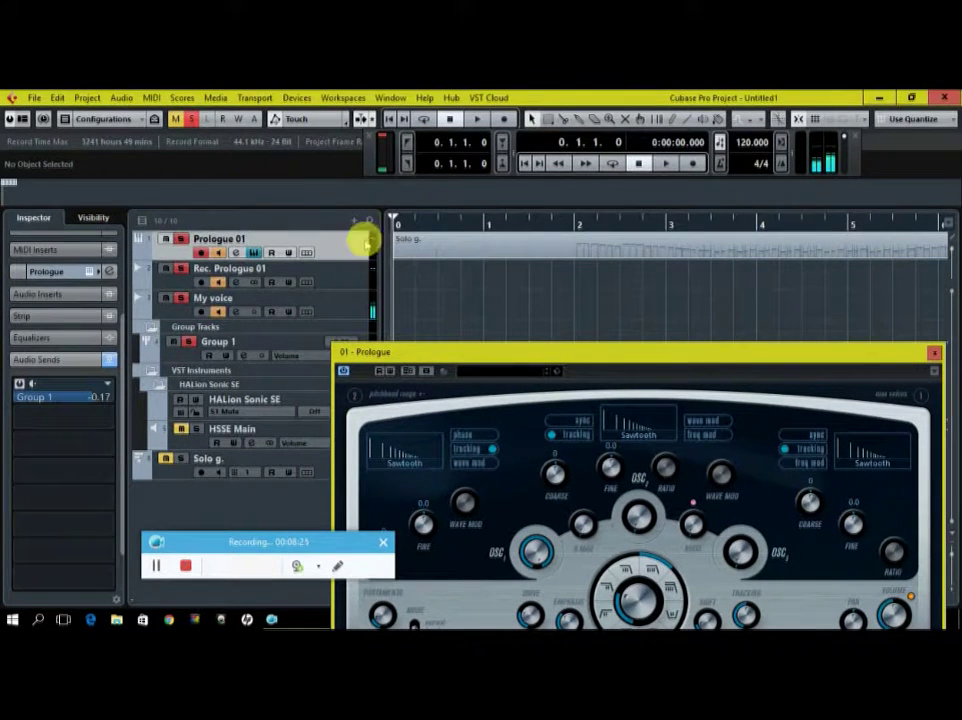
click(477, 119)
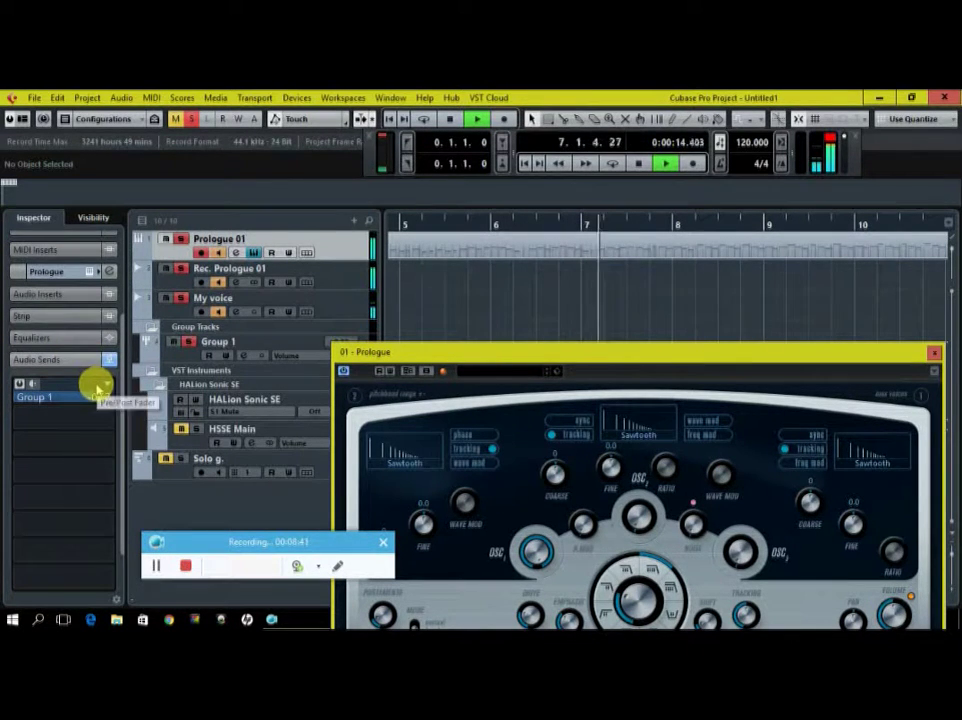
click(74, 275)
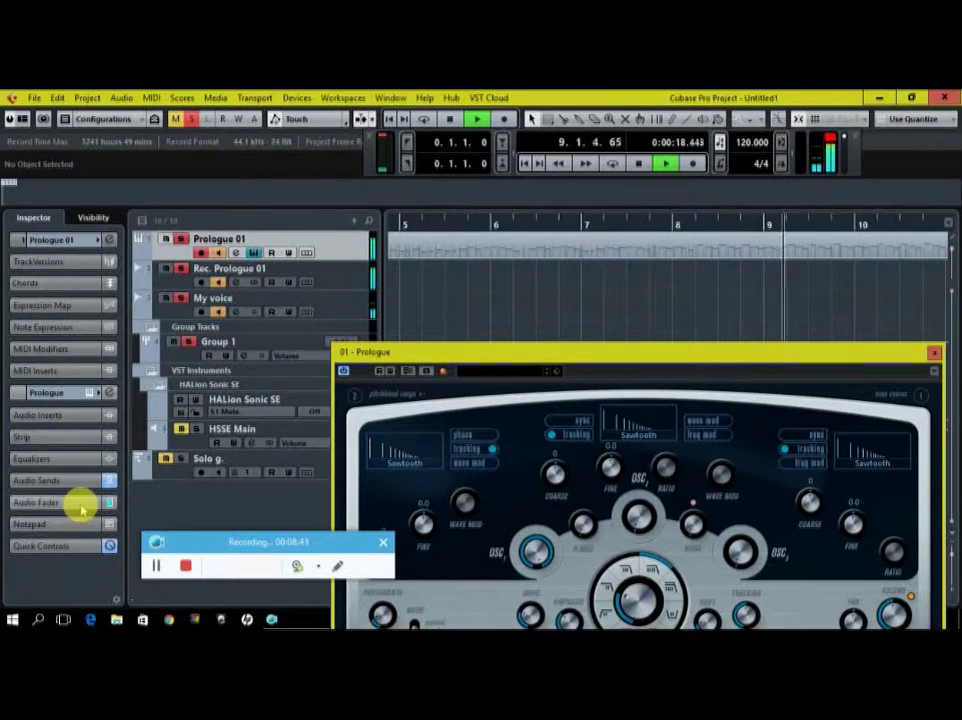
click(82, 507)
drag(42, 438, 42, 452)
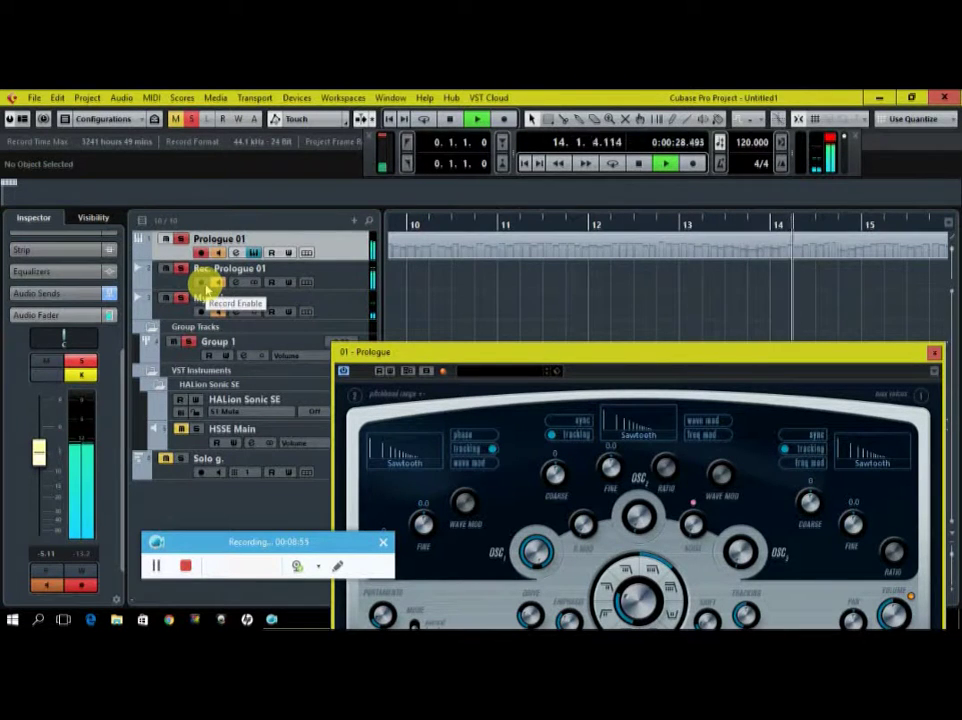
Play the project with Rec. Prologue 01 selected to check its incoming level.
click(344, 280)
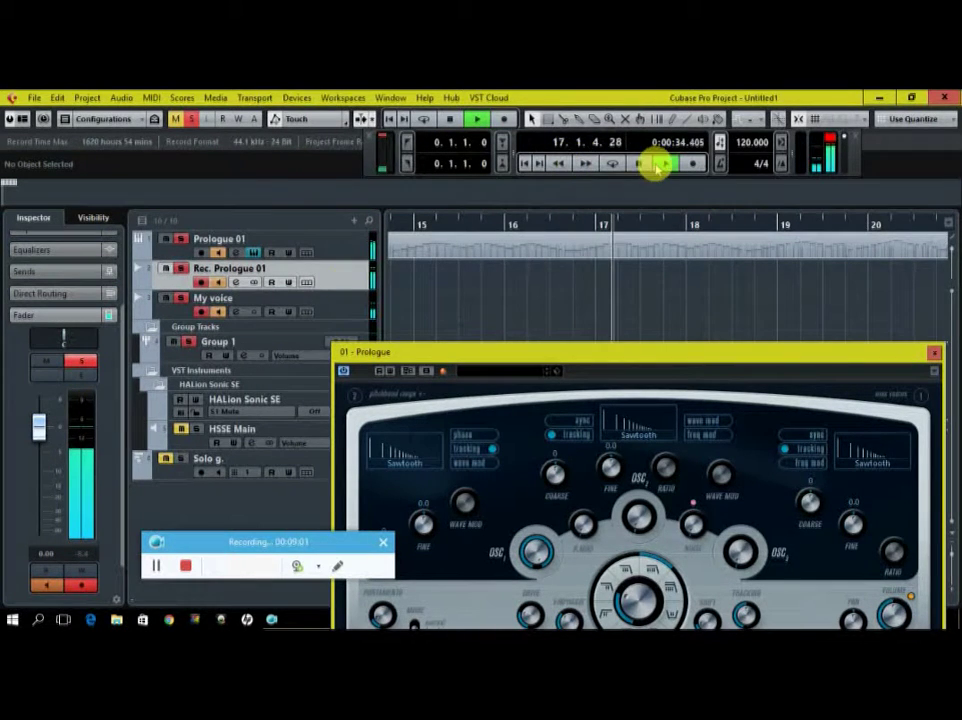
click(641, 164)
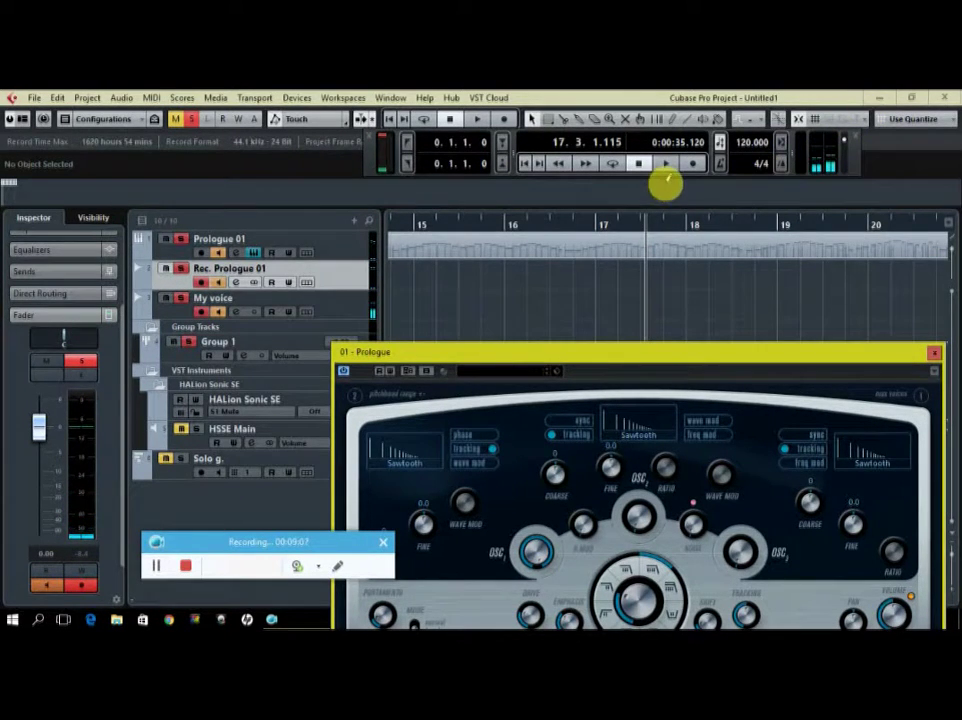
click(666, 164)
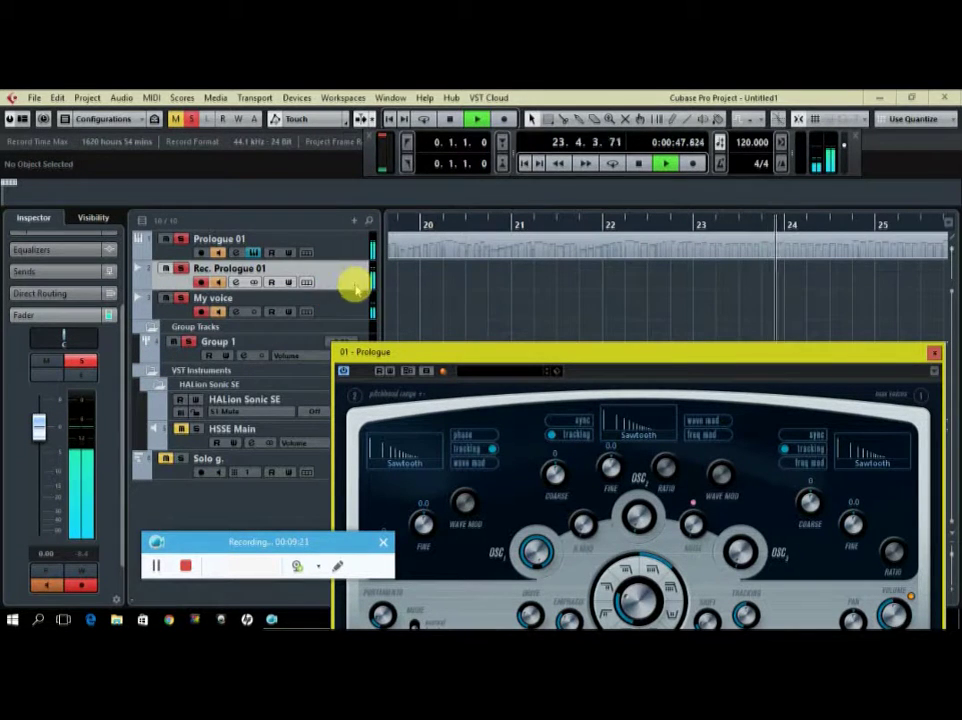
click(638, 163)
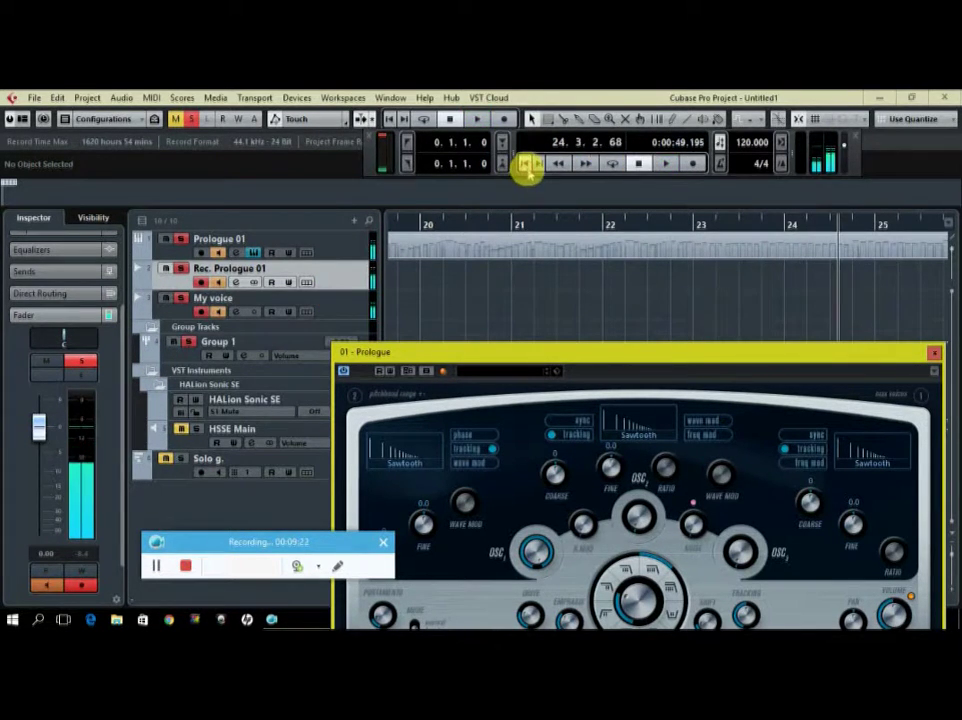
Record Rec. Prologue 01 and My voice from the project start and try to load a Prologue preset during the take.
click(525, 166)
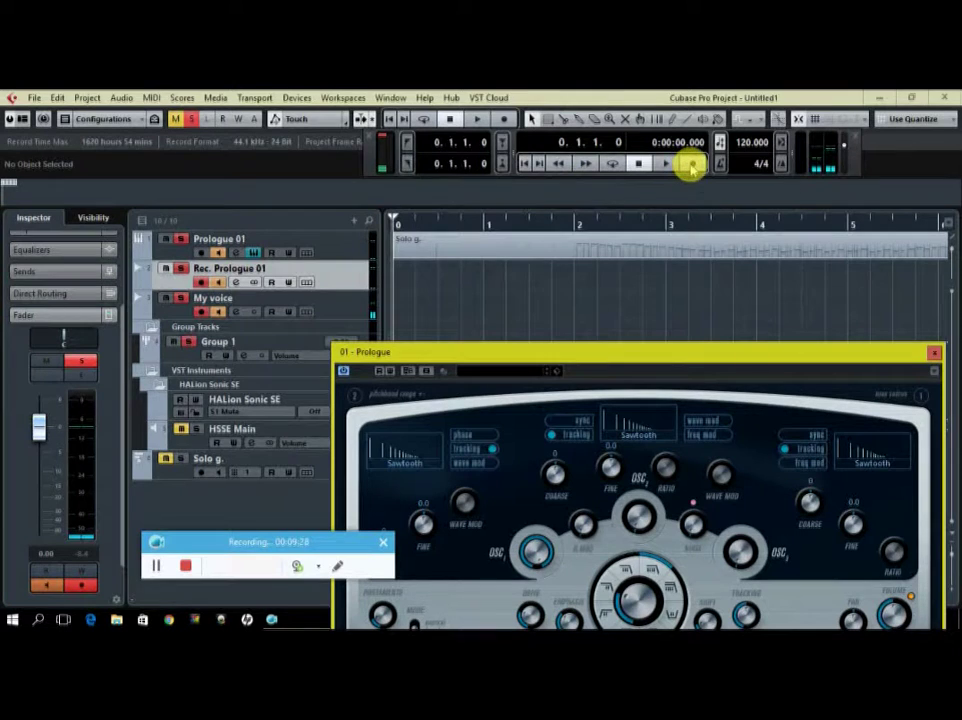
click(689, 164)
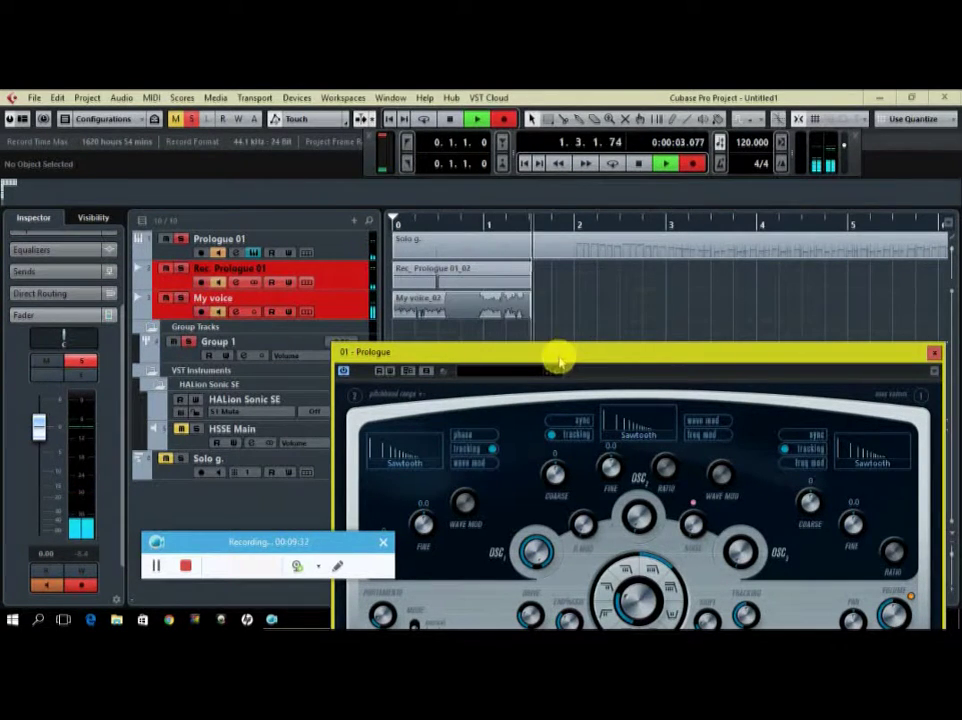
drag(557, 362, 455, 266)
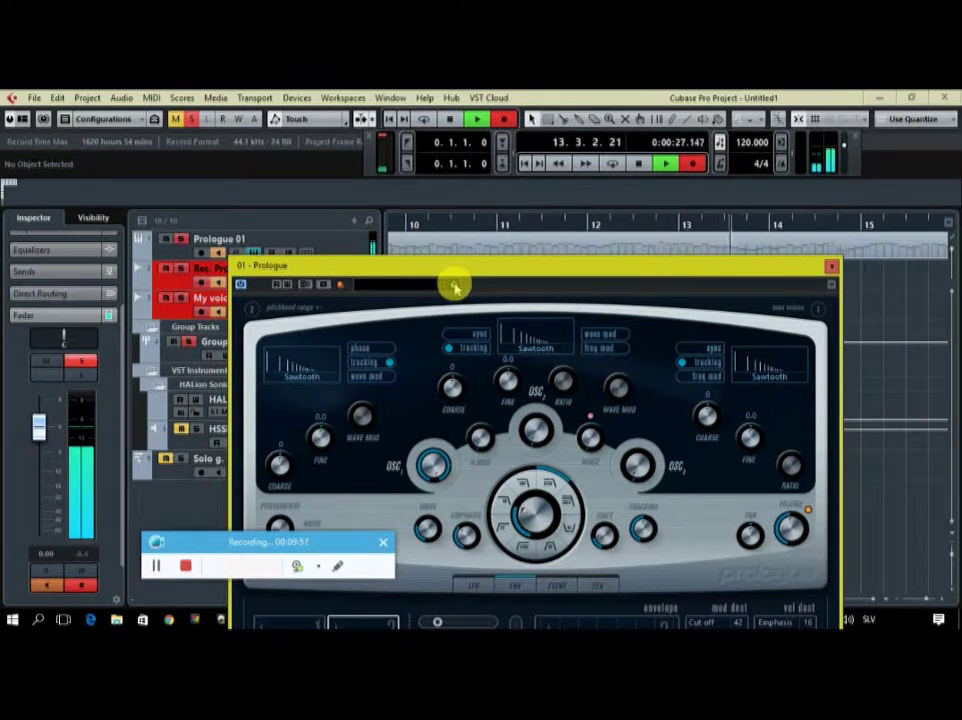
click(453, 285)
click(466, 305)
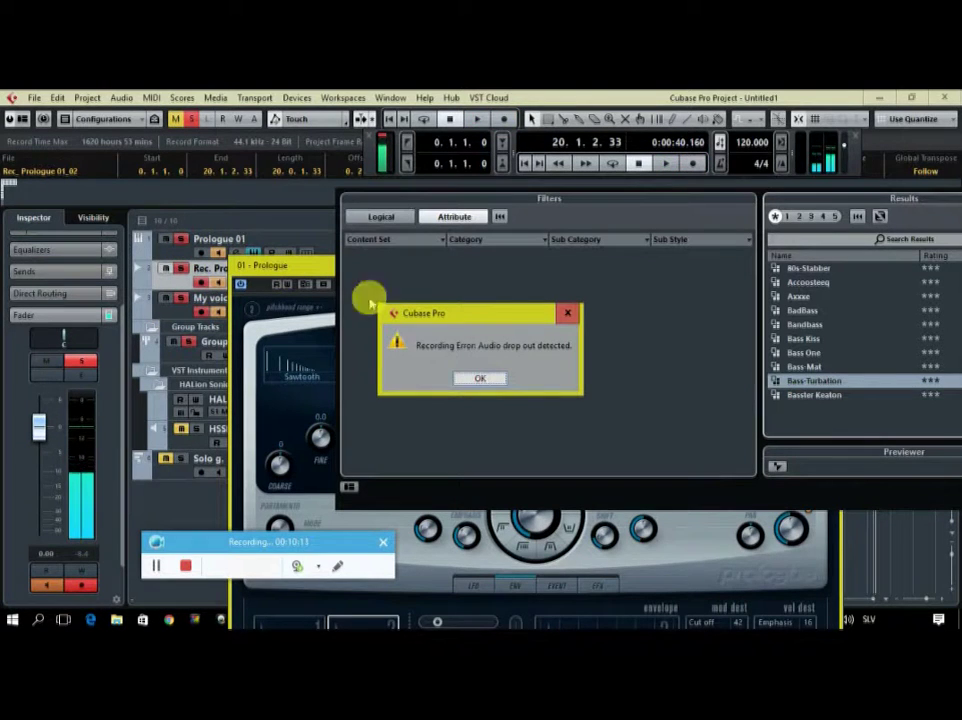
Dismiss the recording error, close the preset browser and move the Prologue window below the My voice track.
click(481, 378)
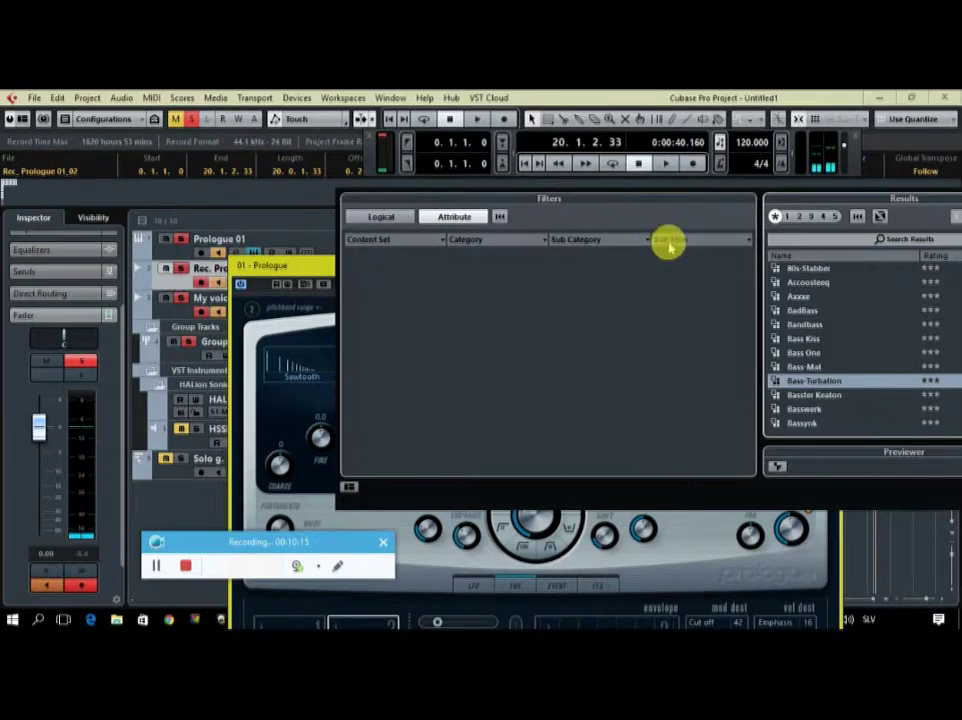
drag(745, 200, 545, 358)
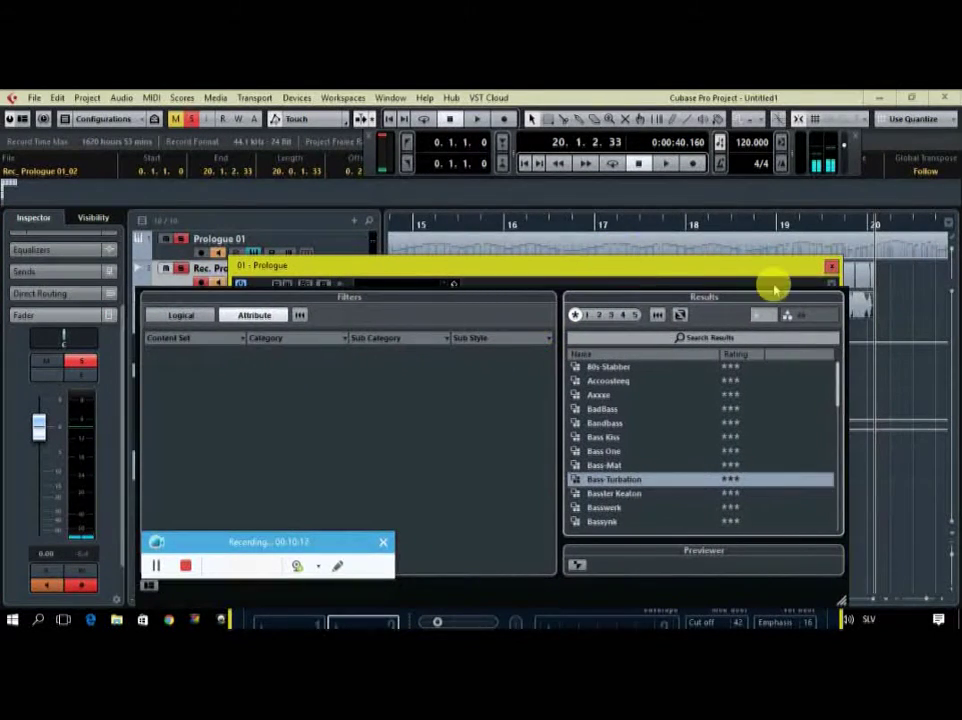
click(883, 289)
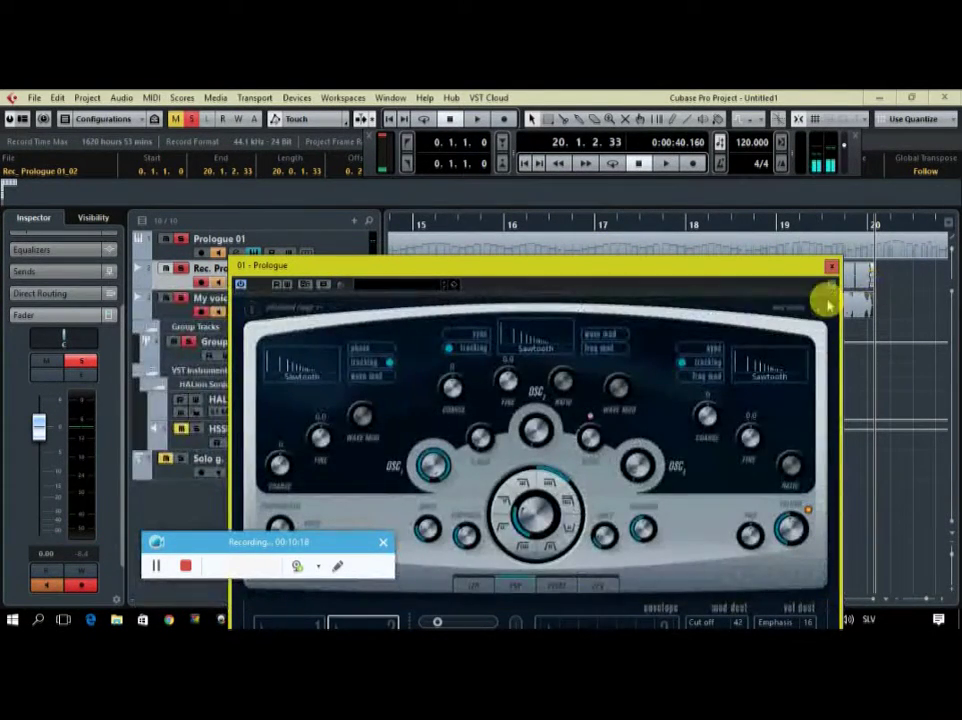
drag(769, 268, 698, 382)
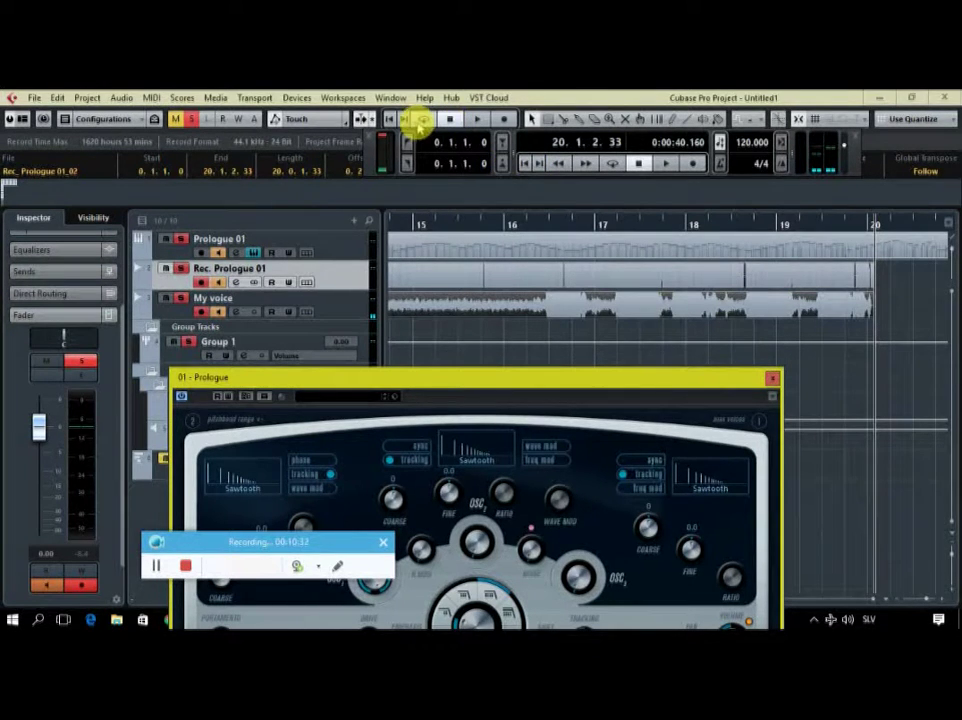
Undo the interrupted recording and return the playhead to the start of the project.
click(60, 97)
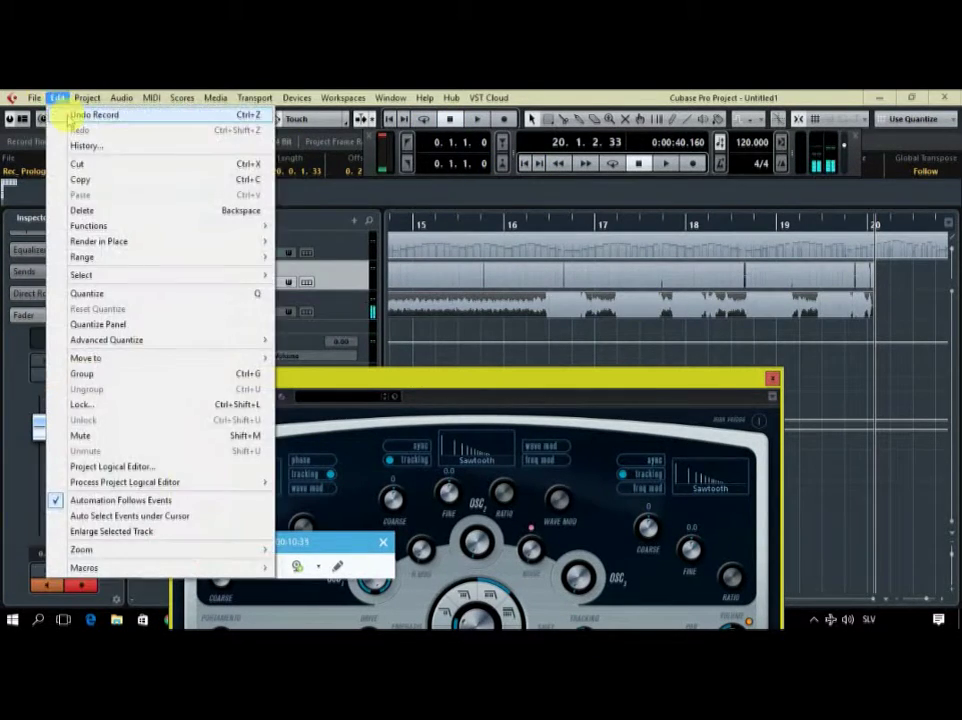
click(74, 114)
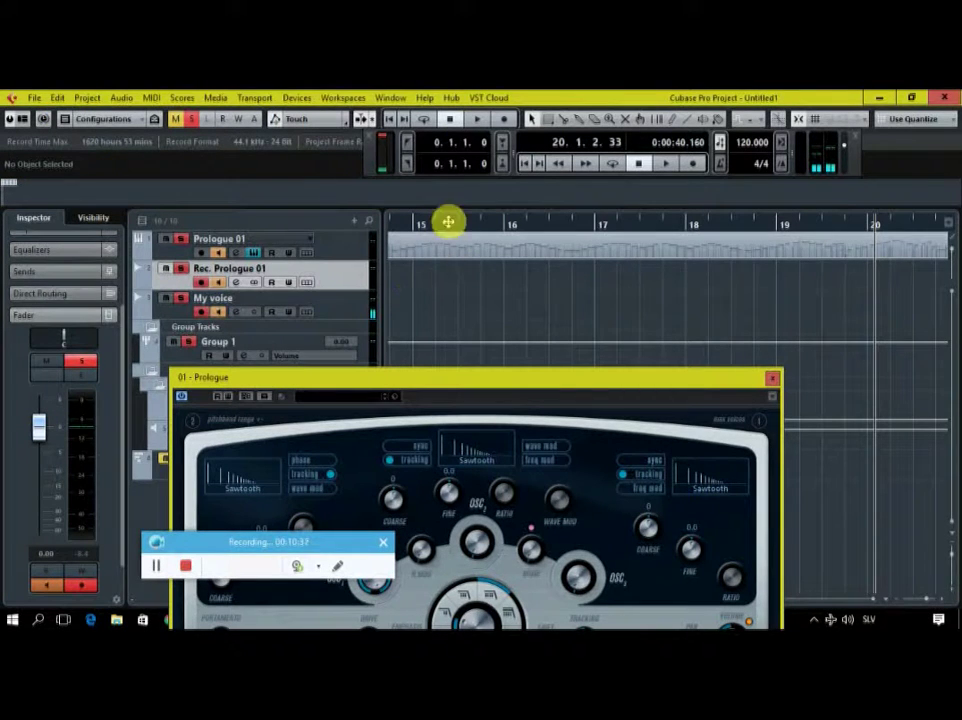
click(525, 163)
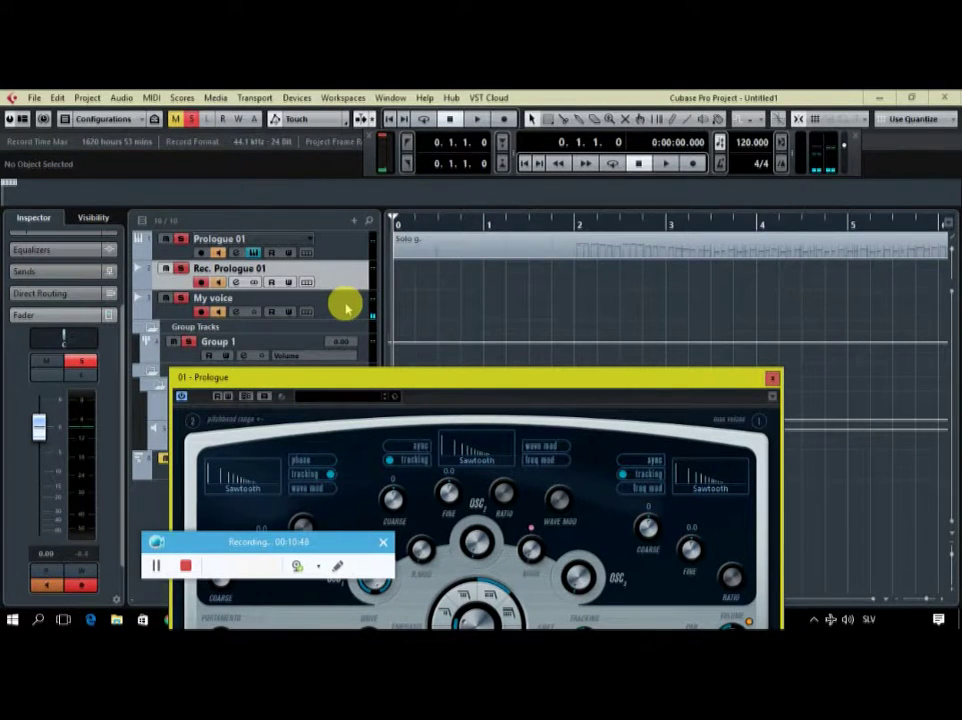
Open the Prologue preset browser and select the Bass One preset.
click(396, 401)
click(404, 414)
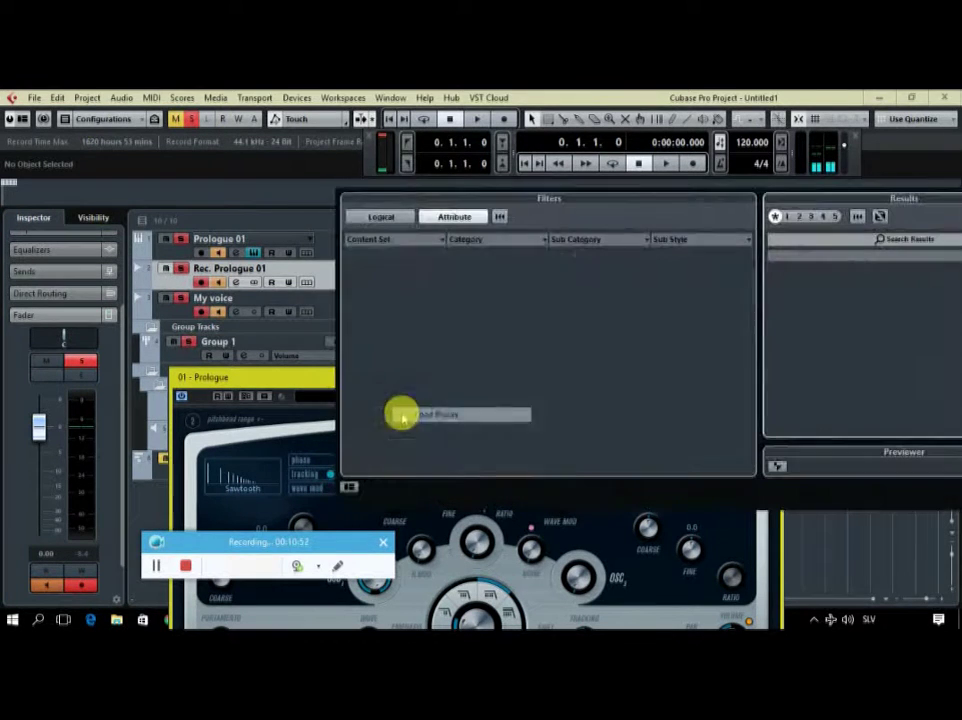
drag(660, 203, 457, 197)
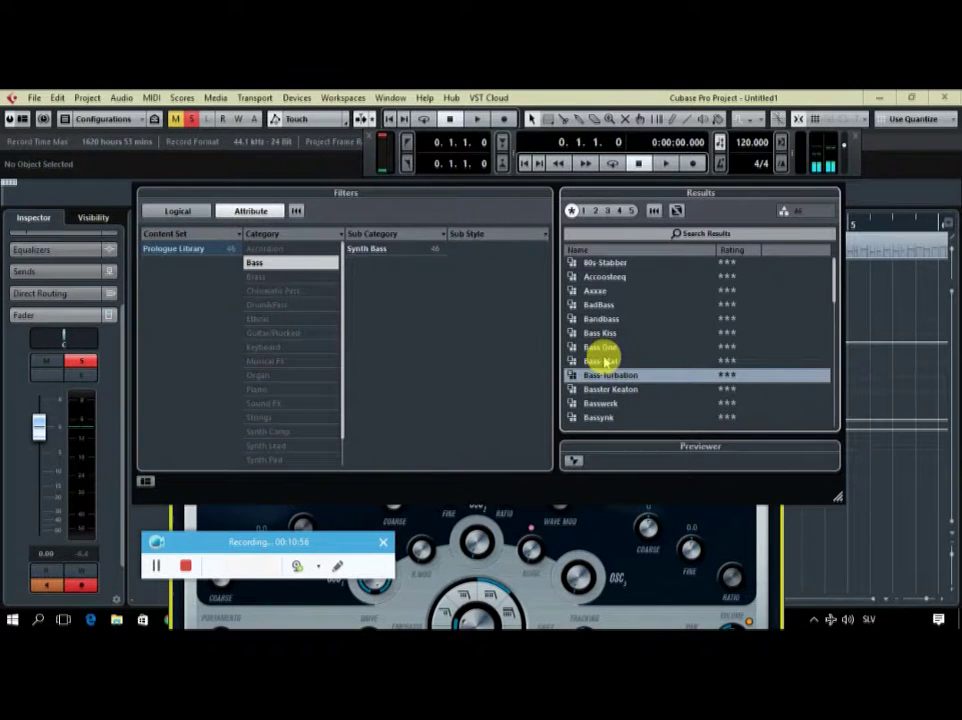
click(601, 346)
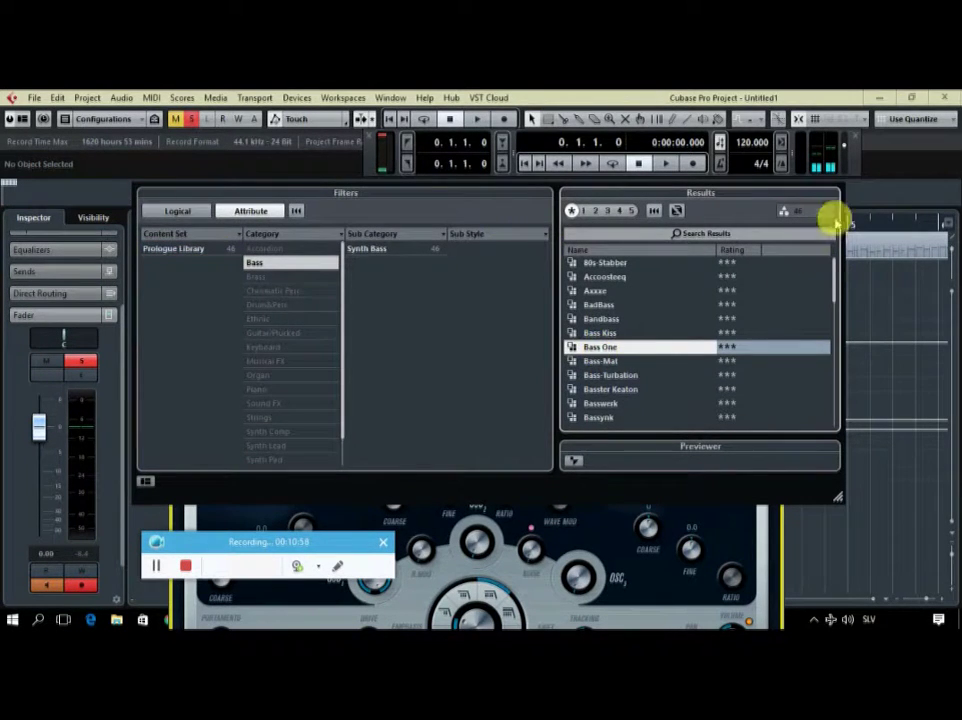
Close the preset browser, play back a short passage with Bass One and return the playhead to the project start.
click(863, 199)
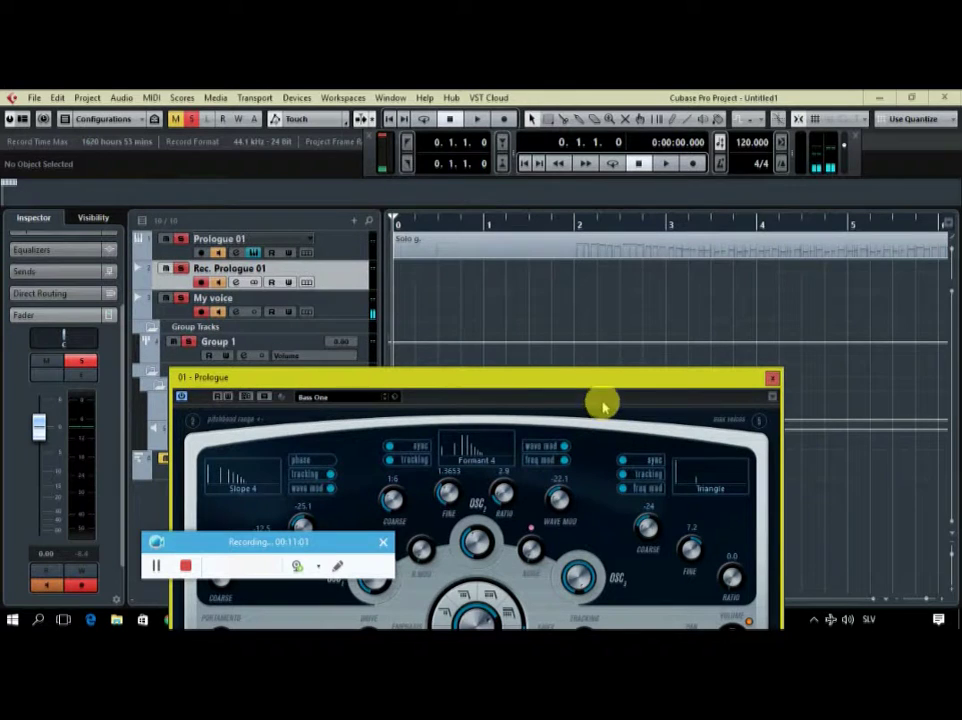
click(666, 165)
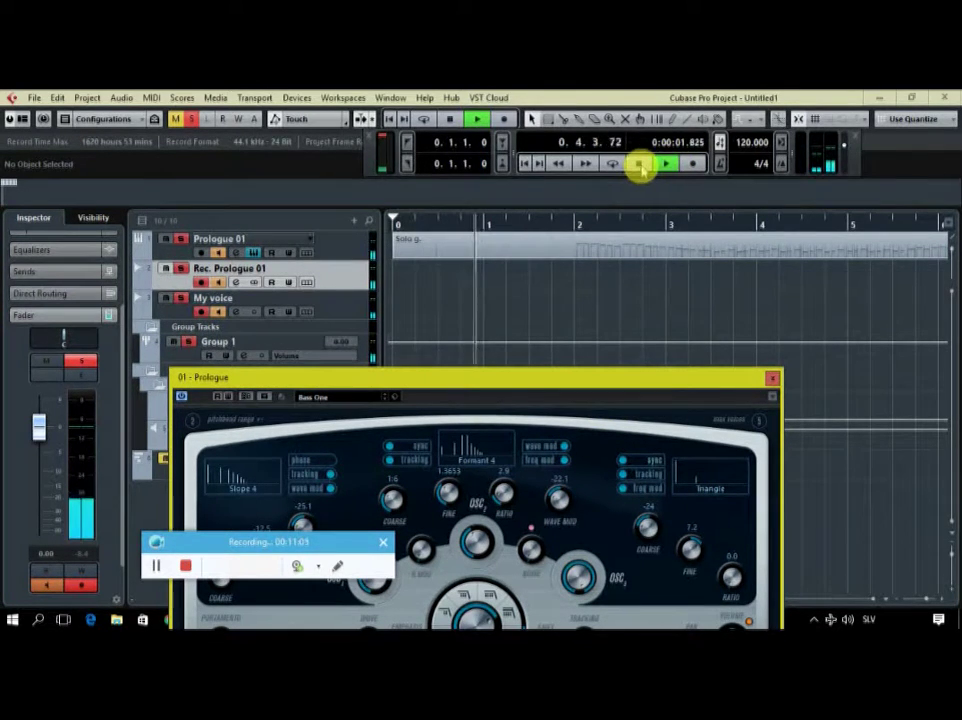
click(639, 165)
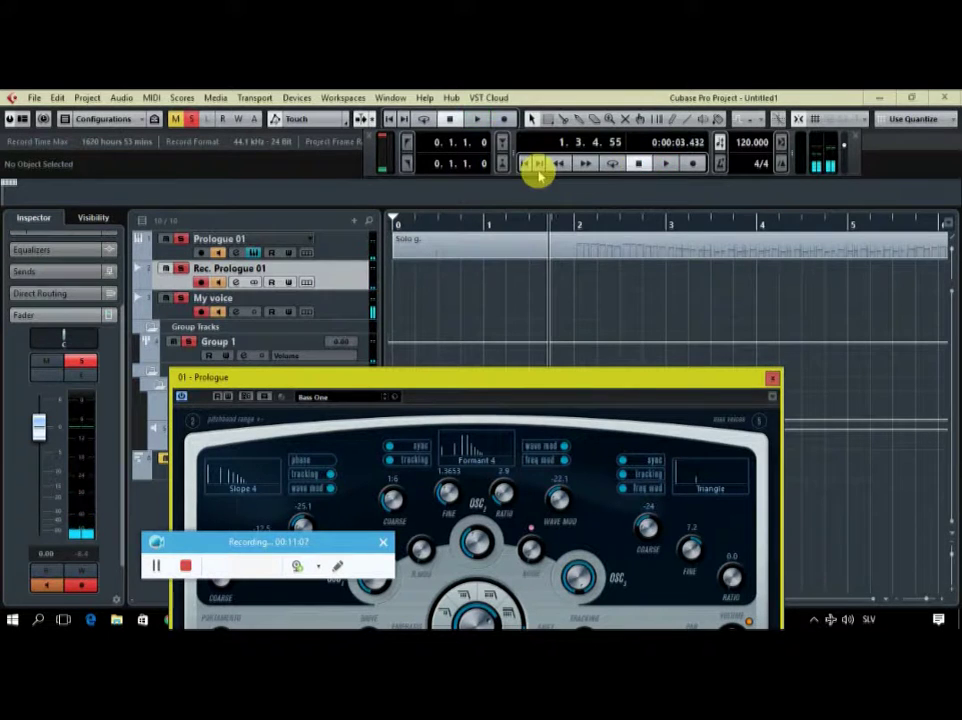
click(524, 164)
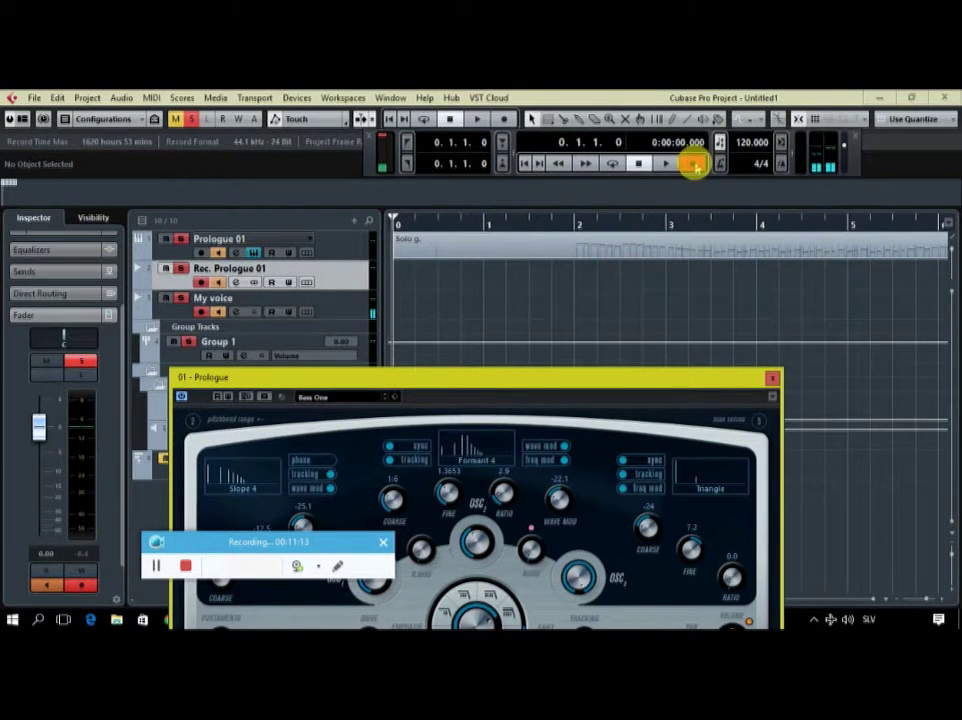
Start recording Rec. Prologue 01 and My voice from the project start and reposition the Prologue window below the My voice track.
click(693, 165)
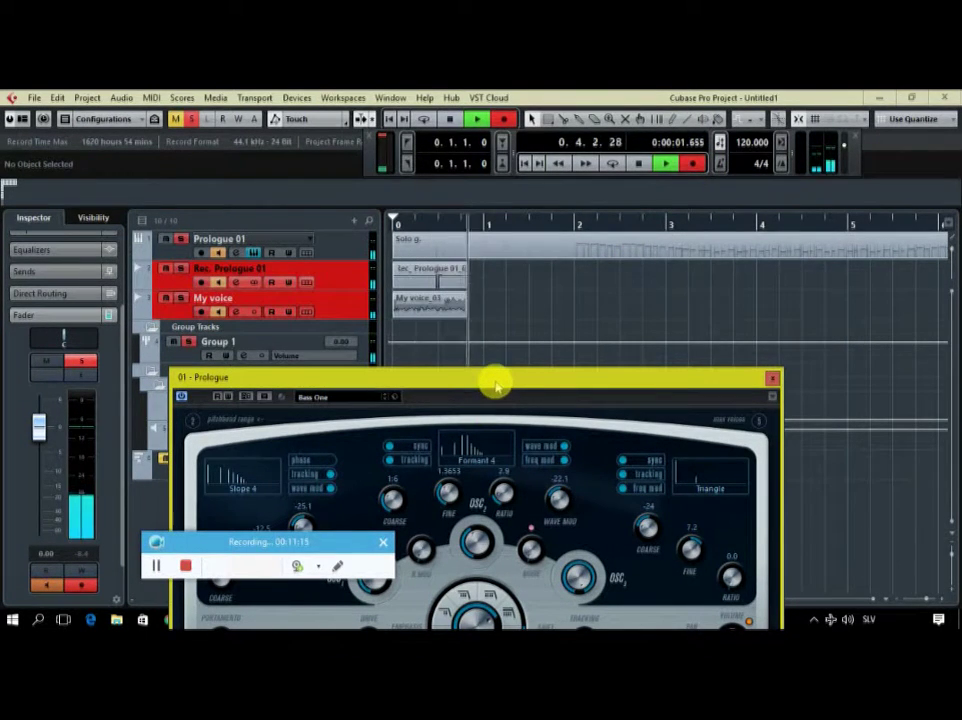
drag(502, 375, 514, 350)
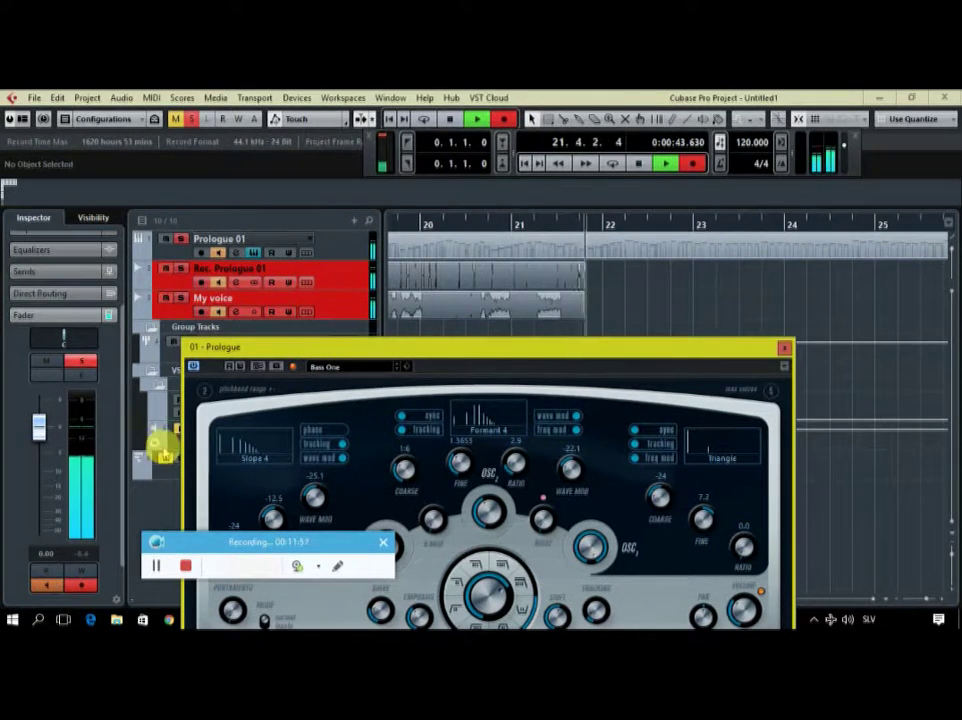
drag(289, 350, 548, 354)
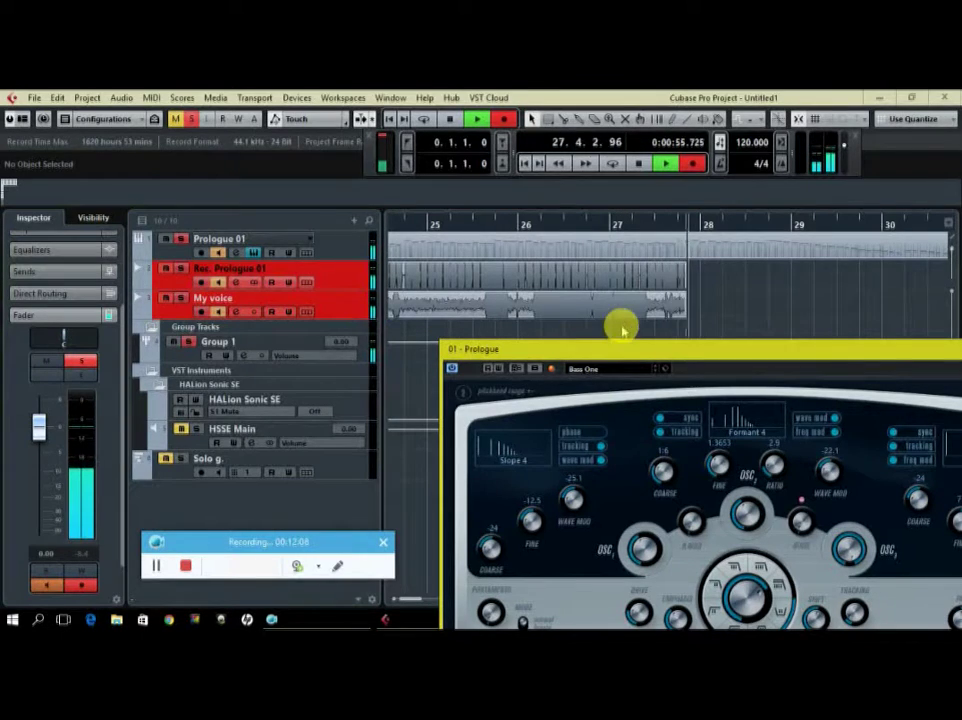
drag(641, 349, 354, 270)
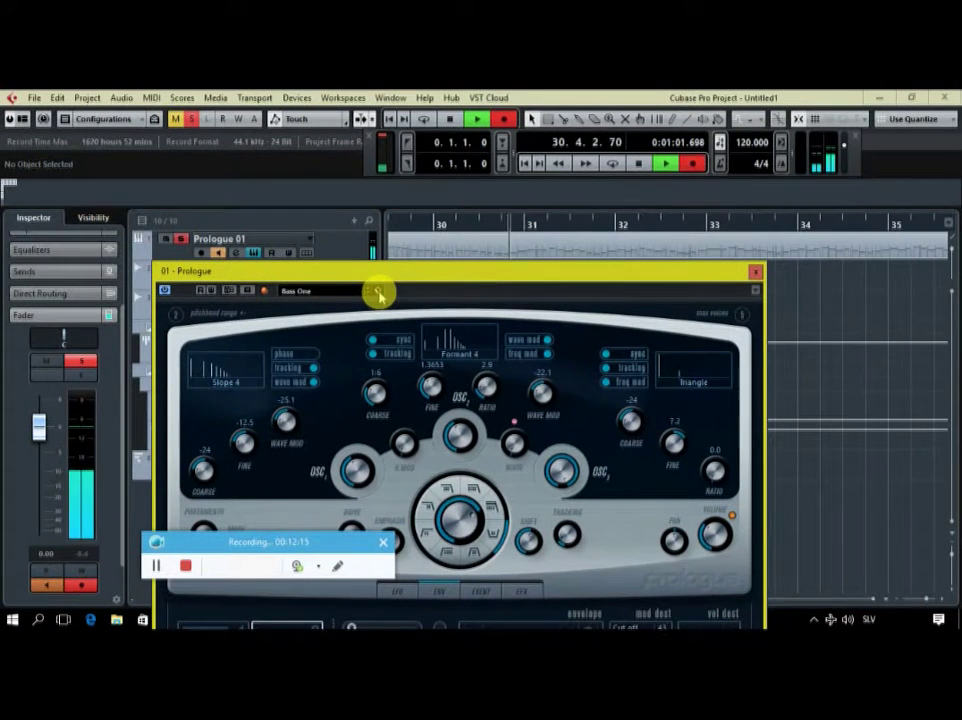
drag(400, 272, 401, 333)
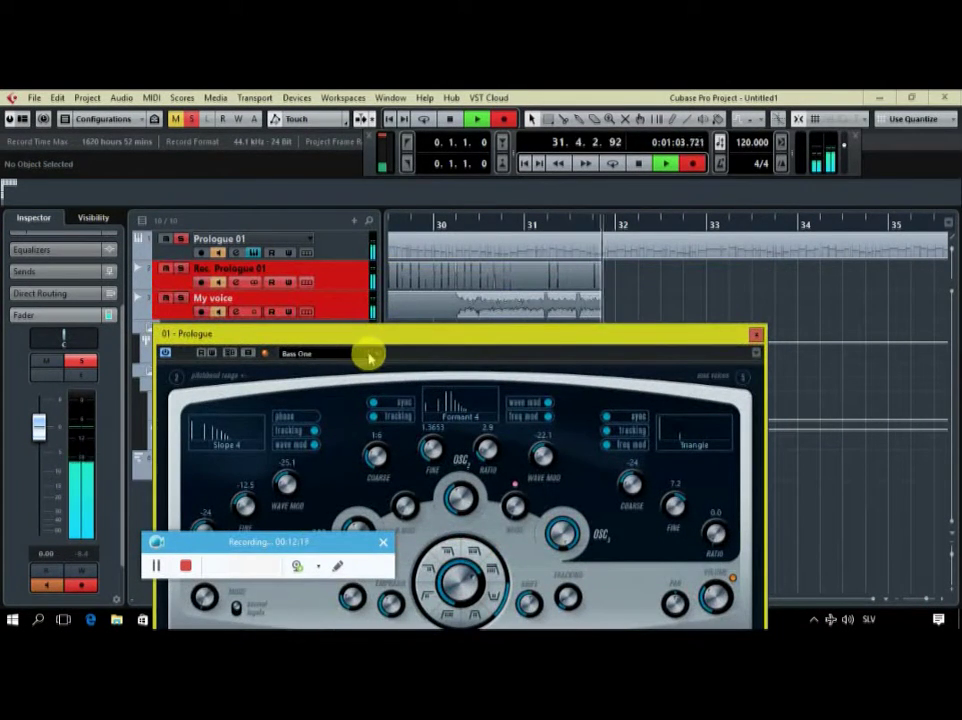
During the take, advance the Prologue programs one by one from Bass One through to Fm Based.
click(380, 355)
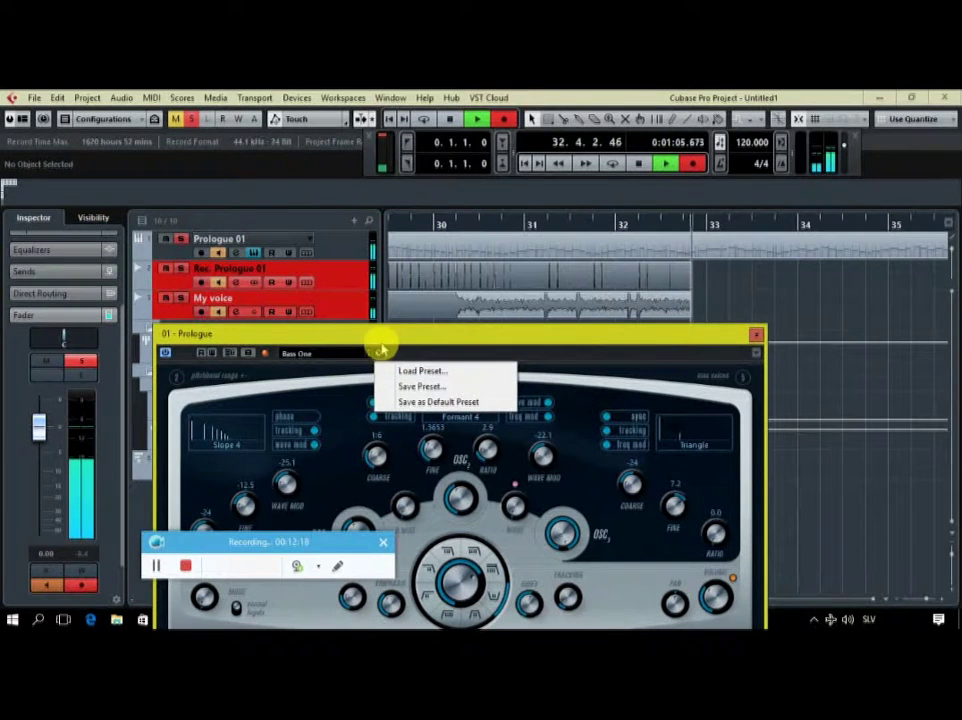
click(379, 356)
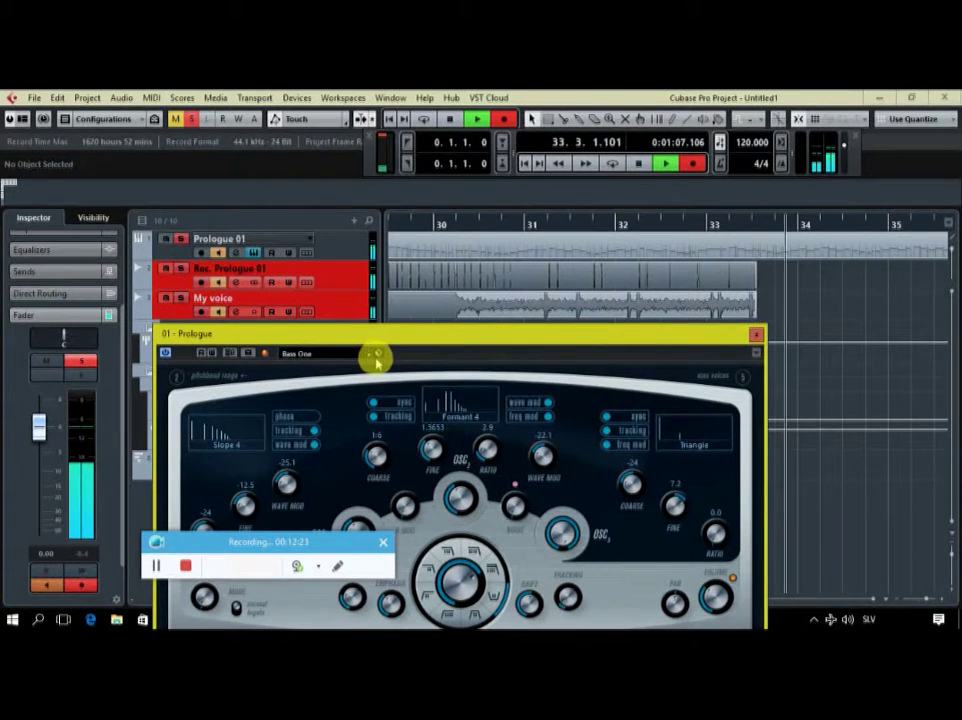
click(376, 355)
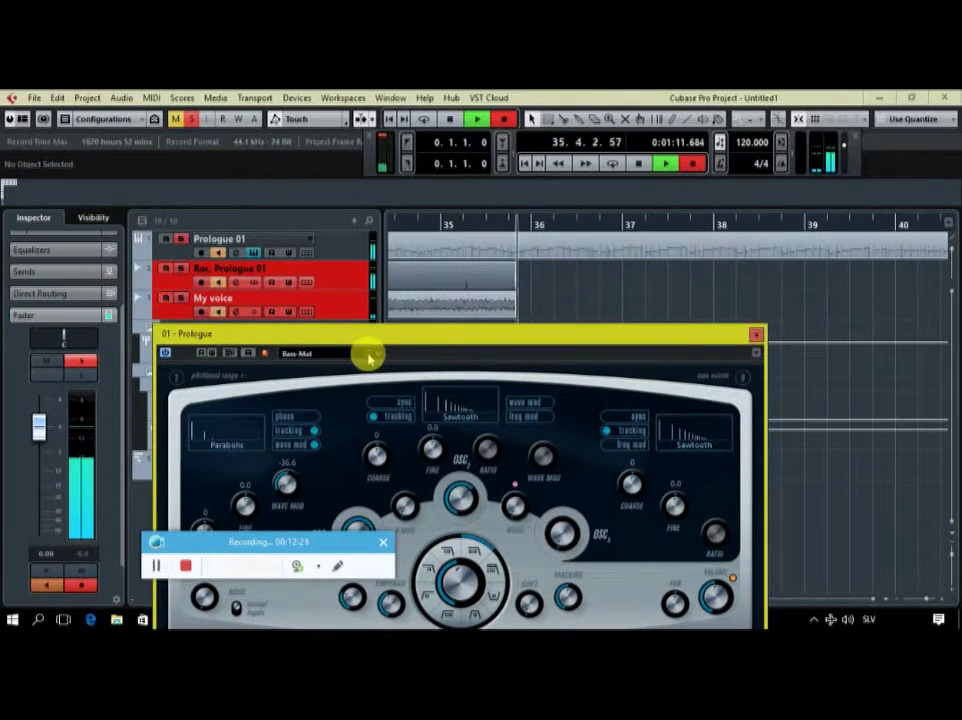
click(370, 358)
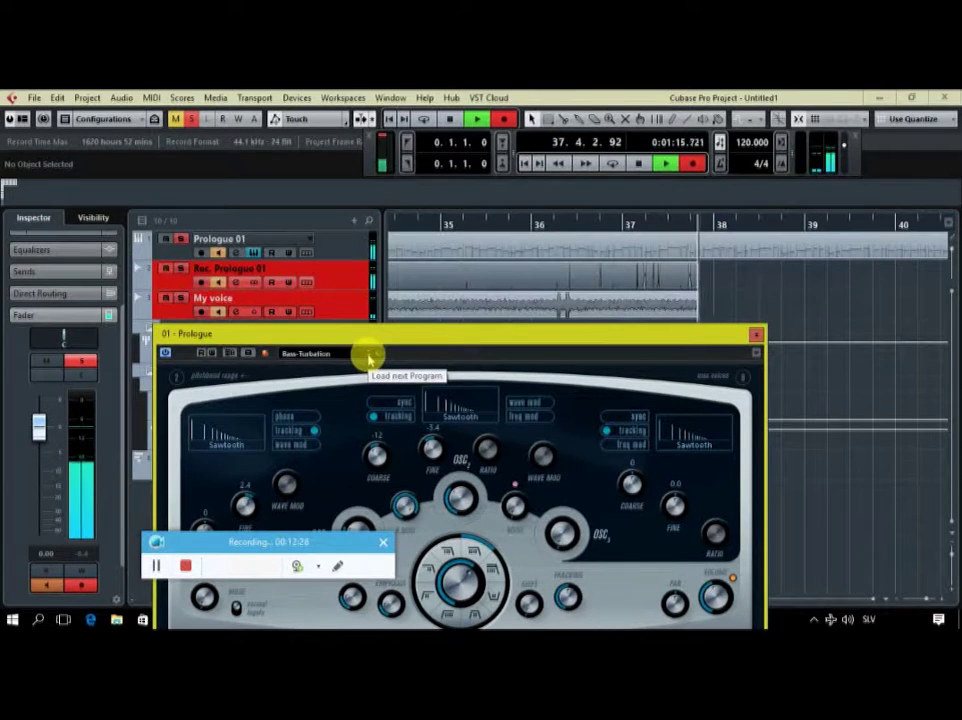
click(370, 358)
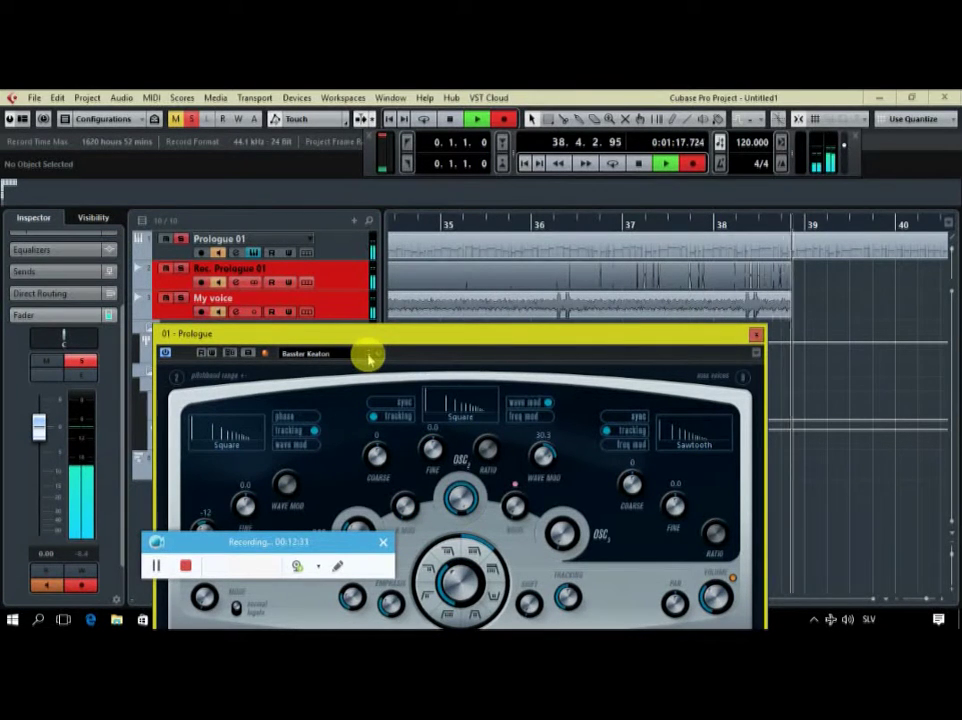
click(370, 358)
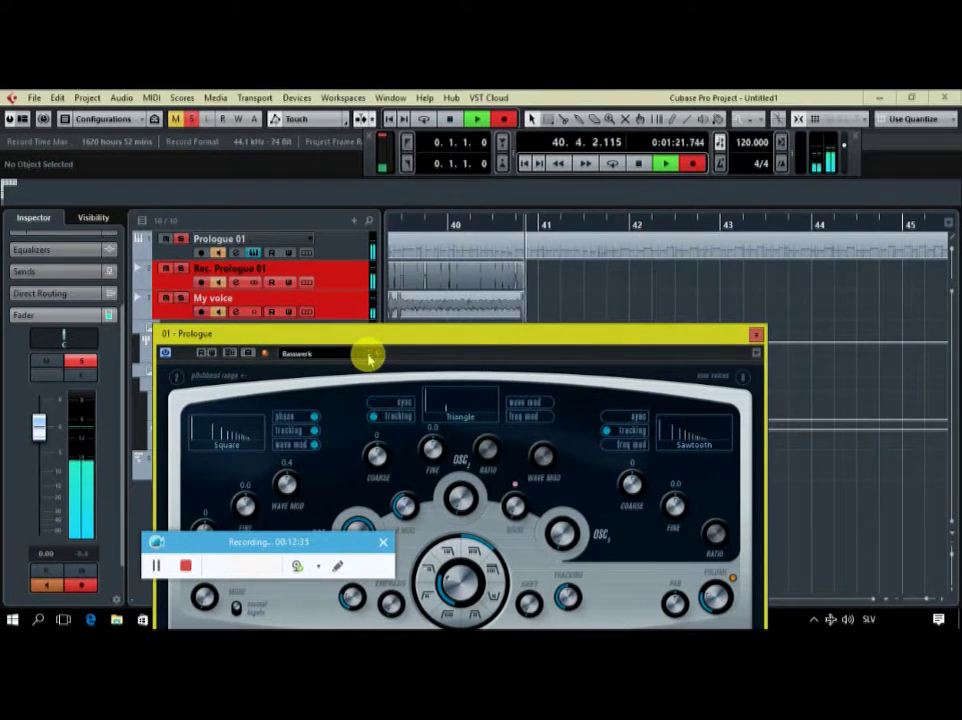
click(370, 358)
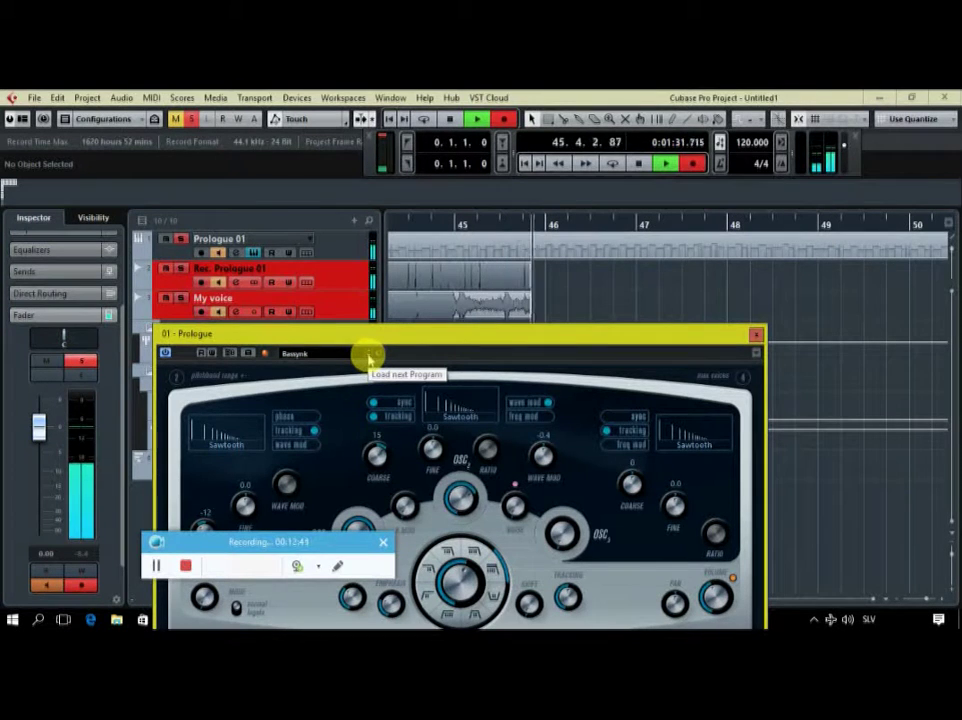
click(369, 355)
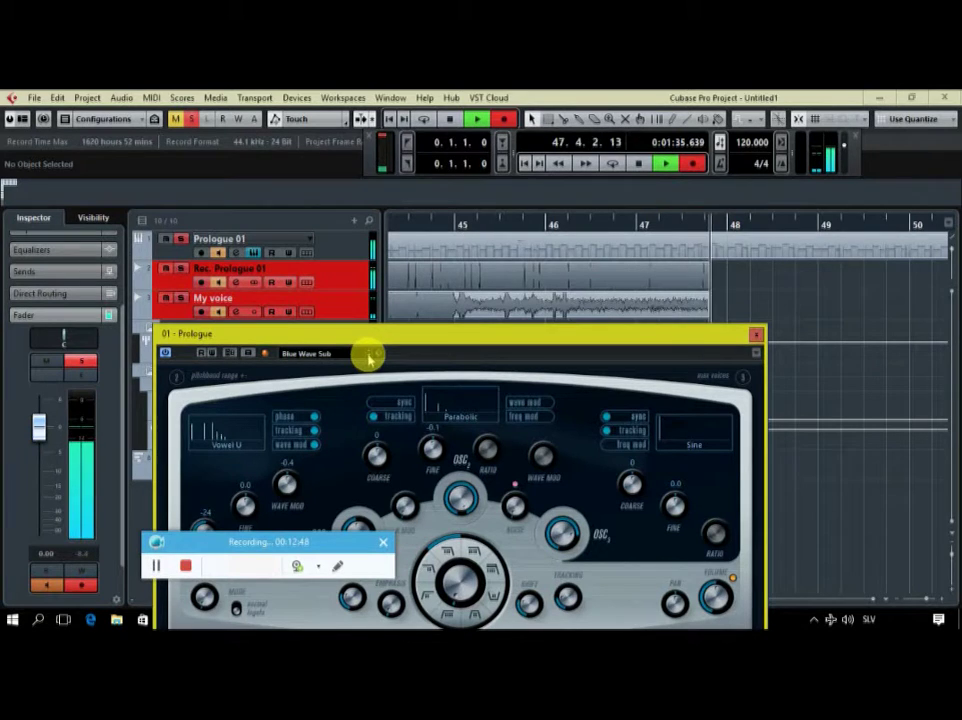
click(369, 356)
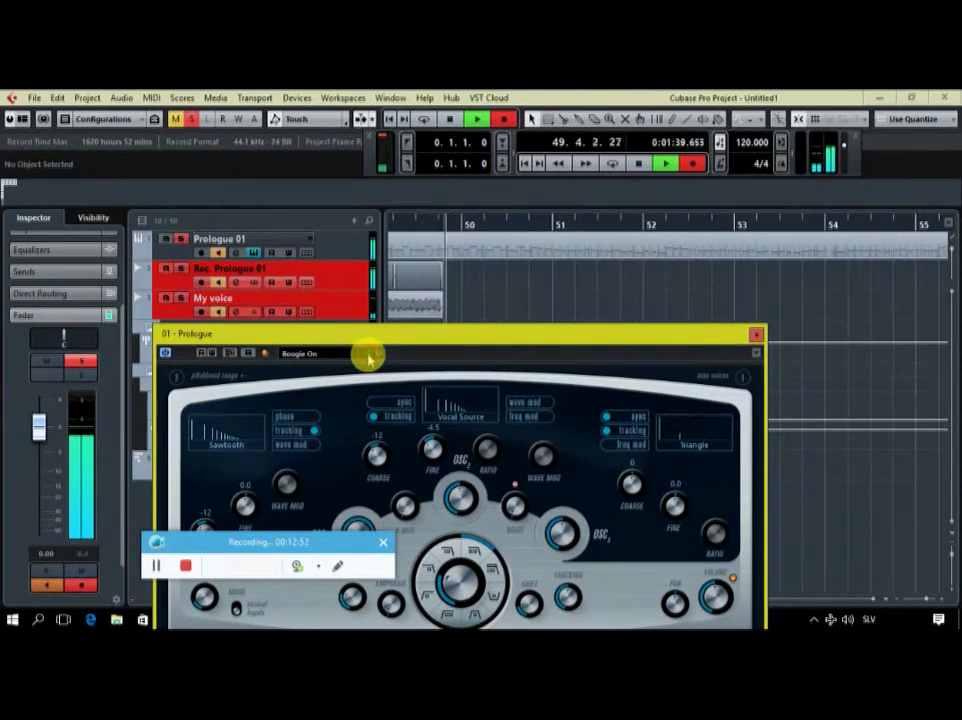
click(369, 356)
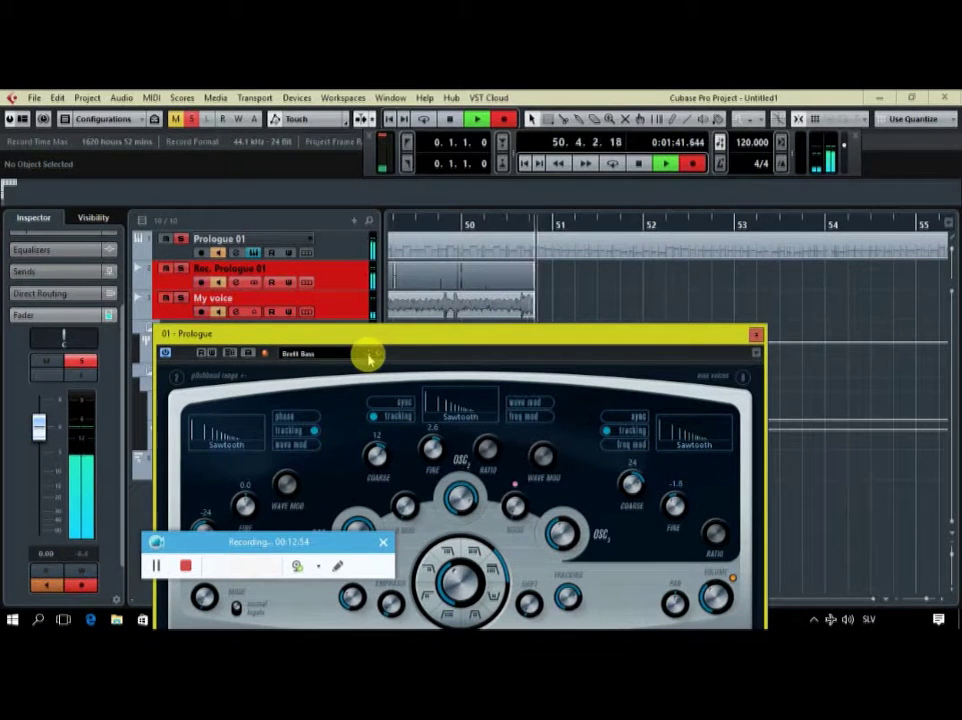
click(369, 356)
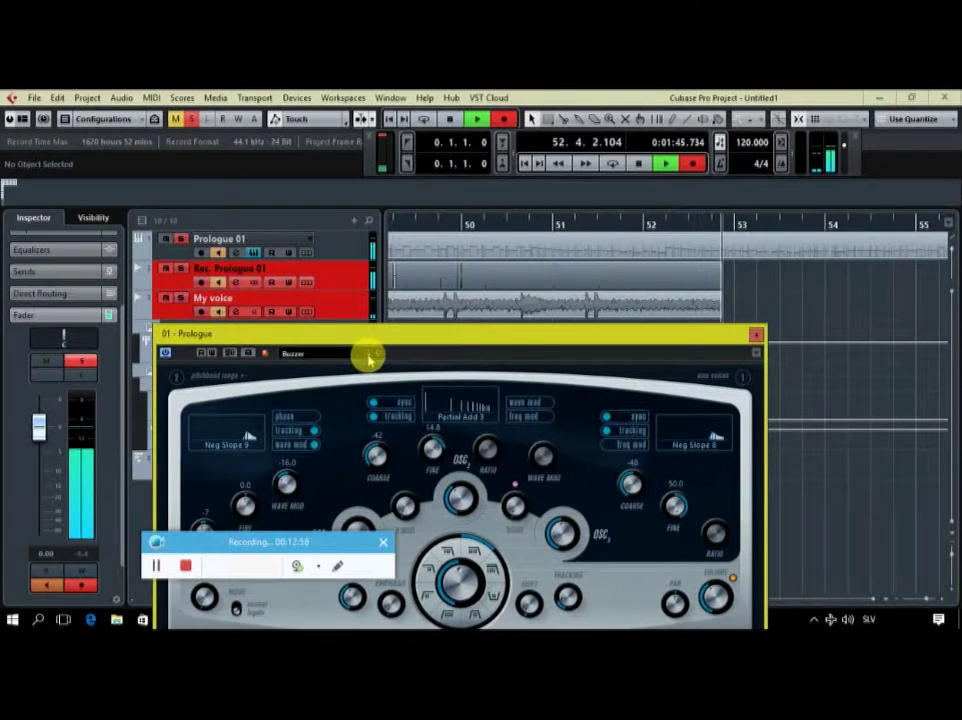
click(369, 356)
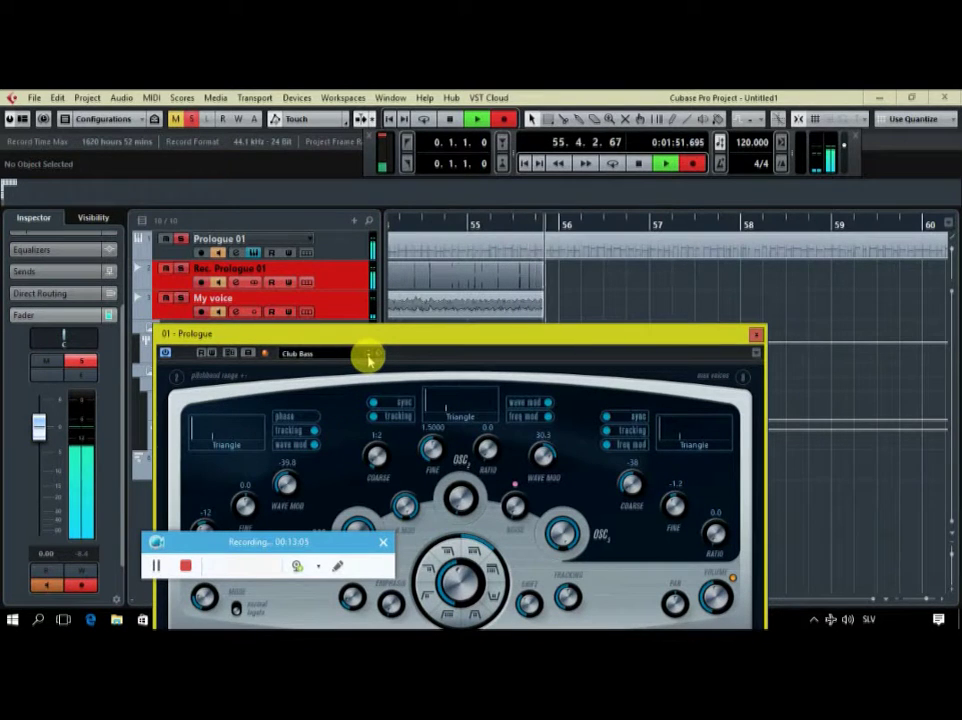
click(369, 356)
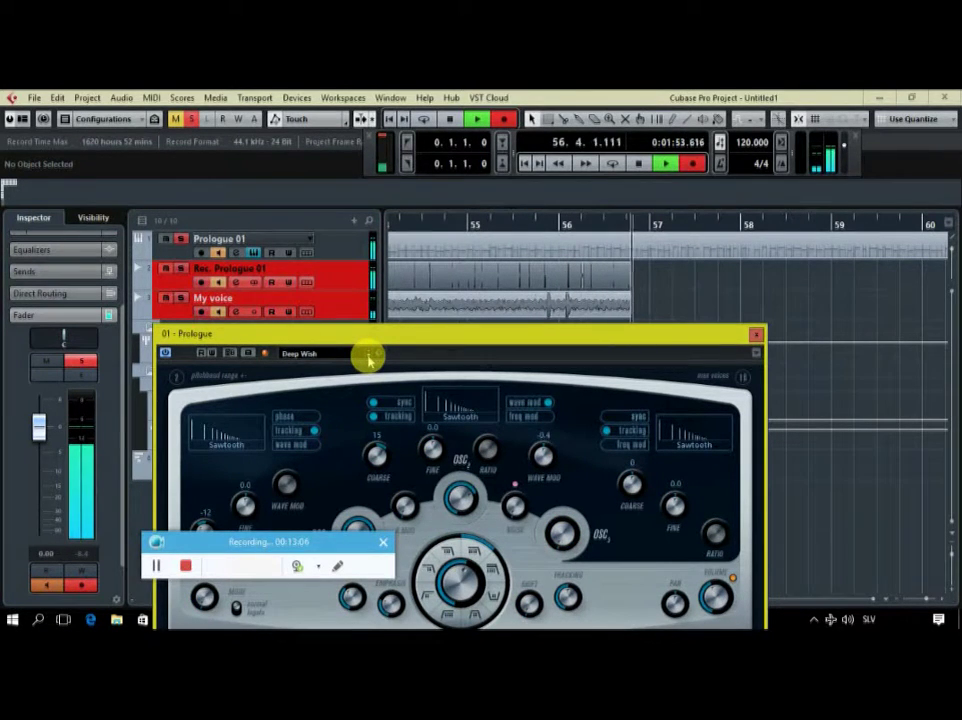
click(369, 356)
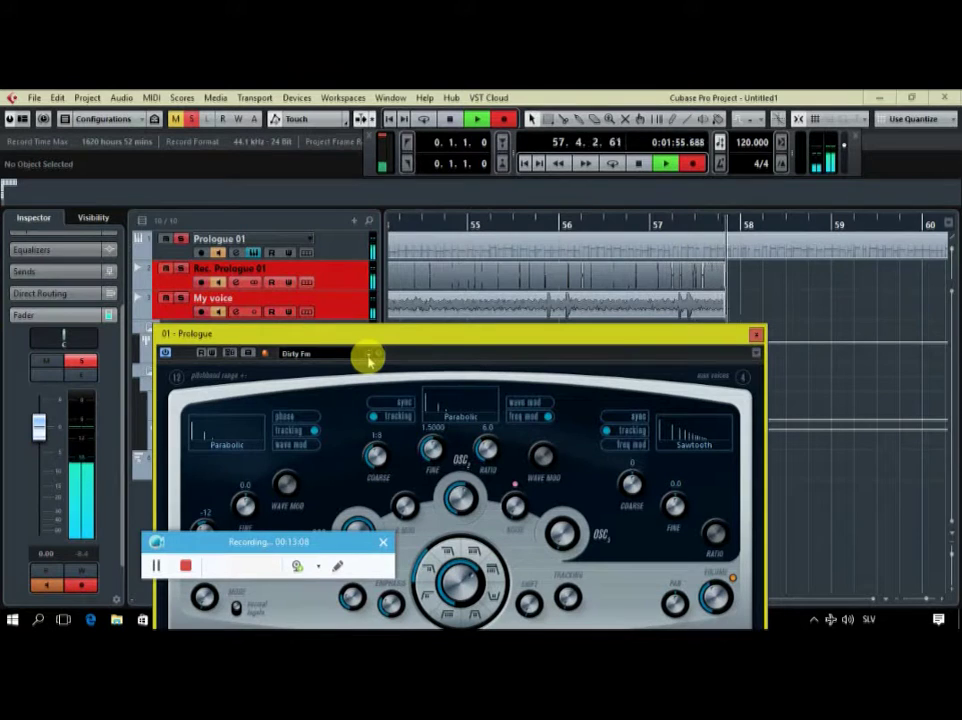
click(369, 356)
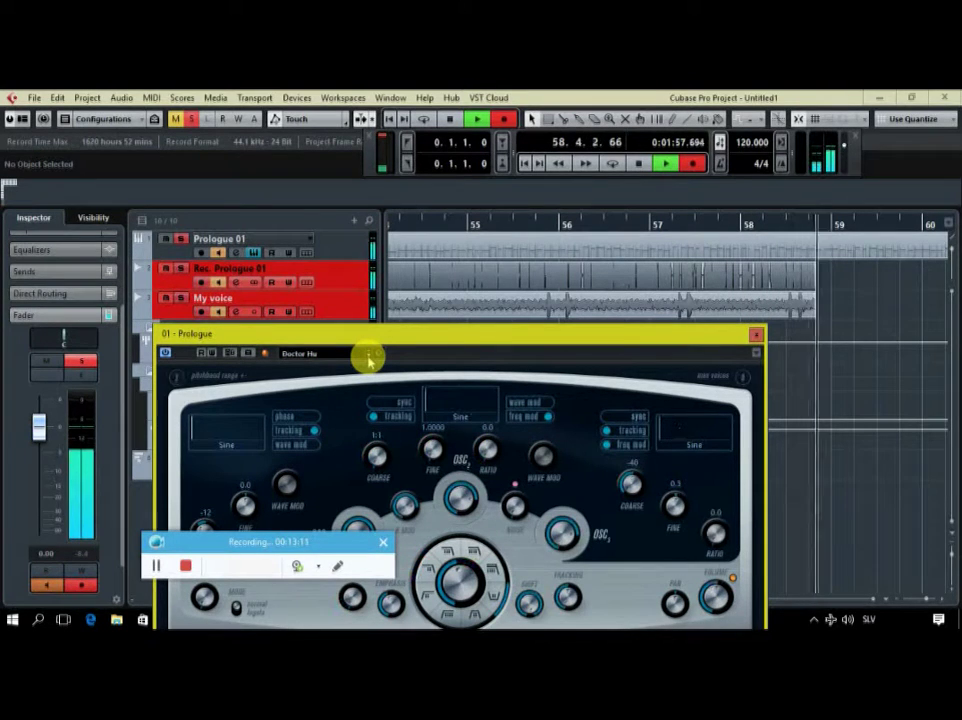
click(369, 356)
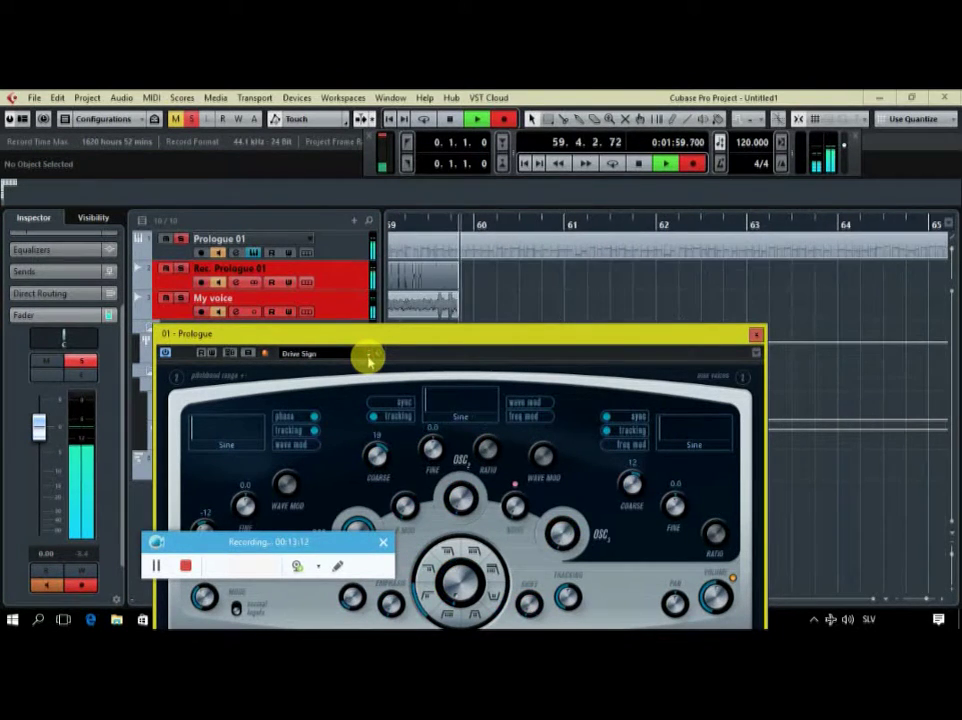
click(369, 356)
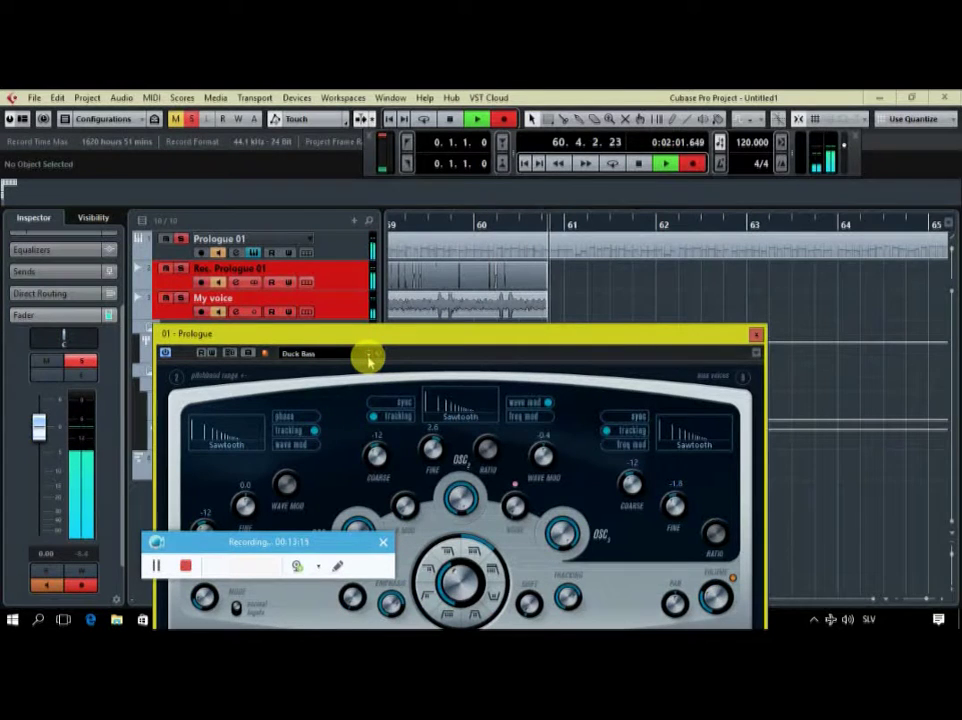
click(369, 356)
click(369, 356)
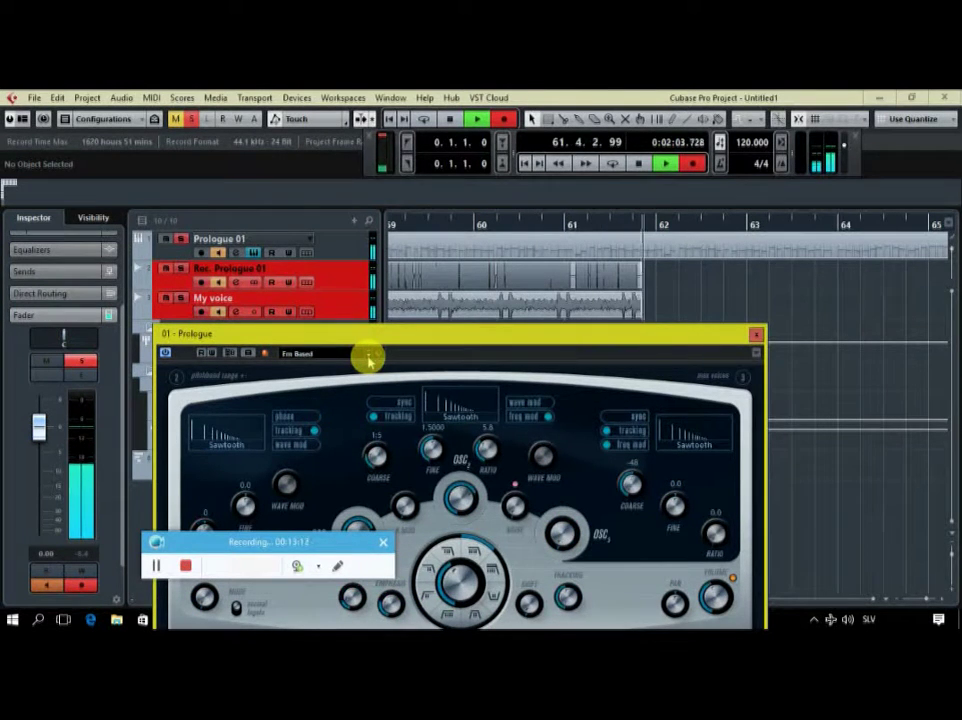
Open the Prologue preset browser, clear the Bass category filter, and briefly filter by Organ before clearing that too.
click(380, 357)
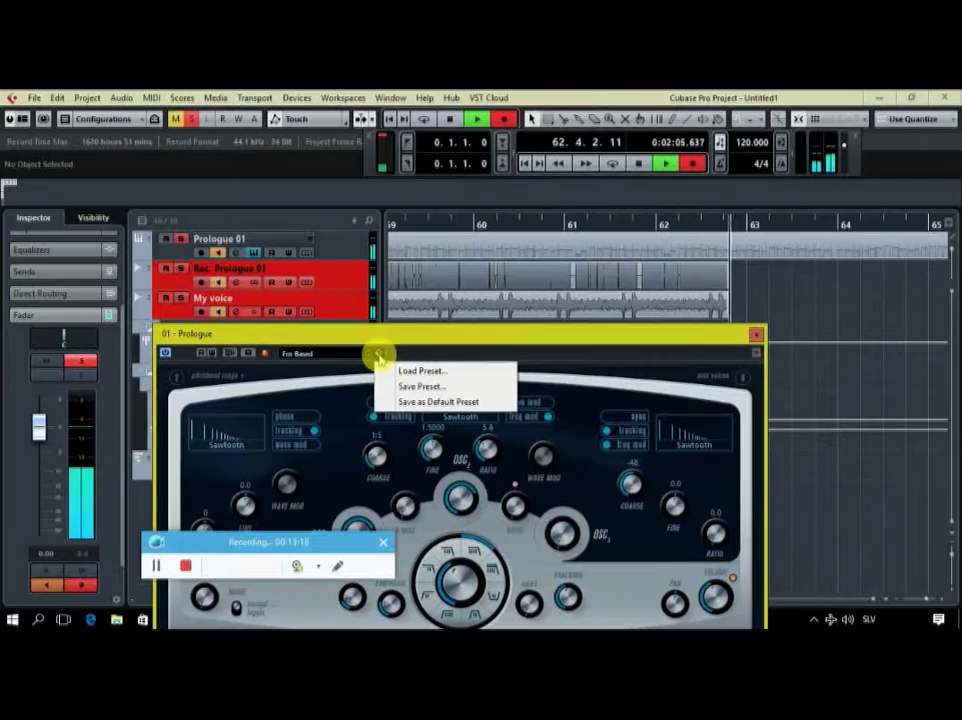
click(390, 370)
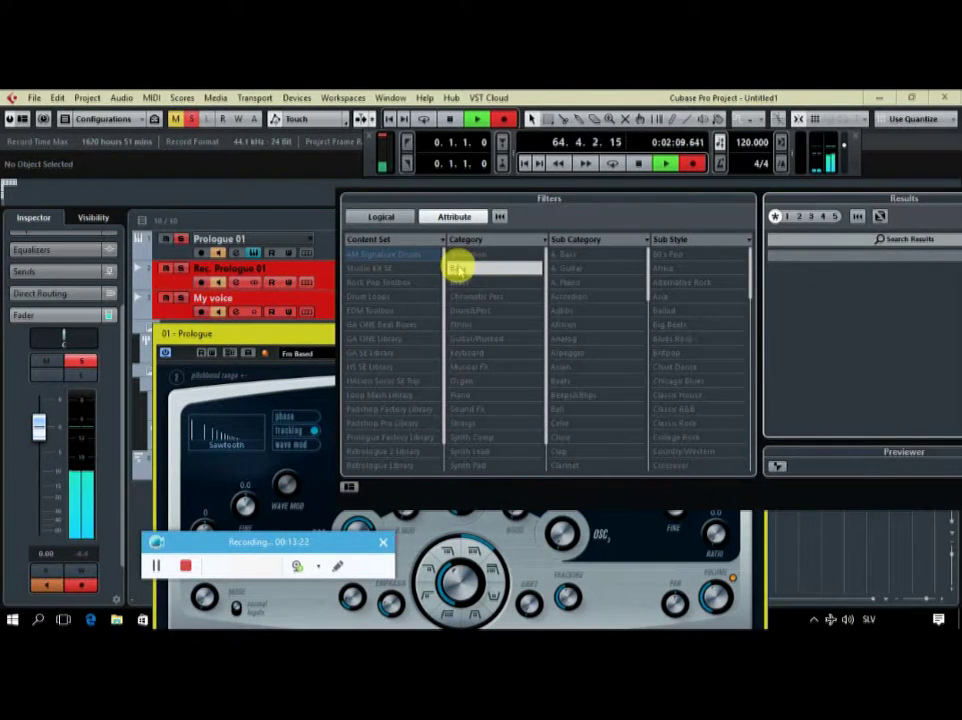
click(458, 274)
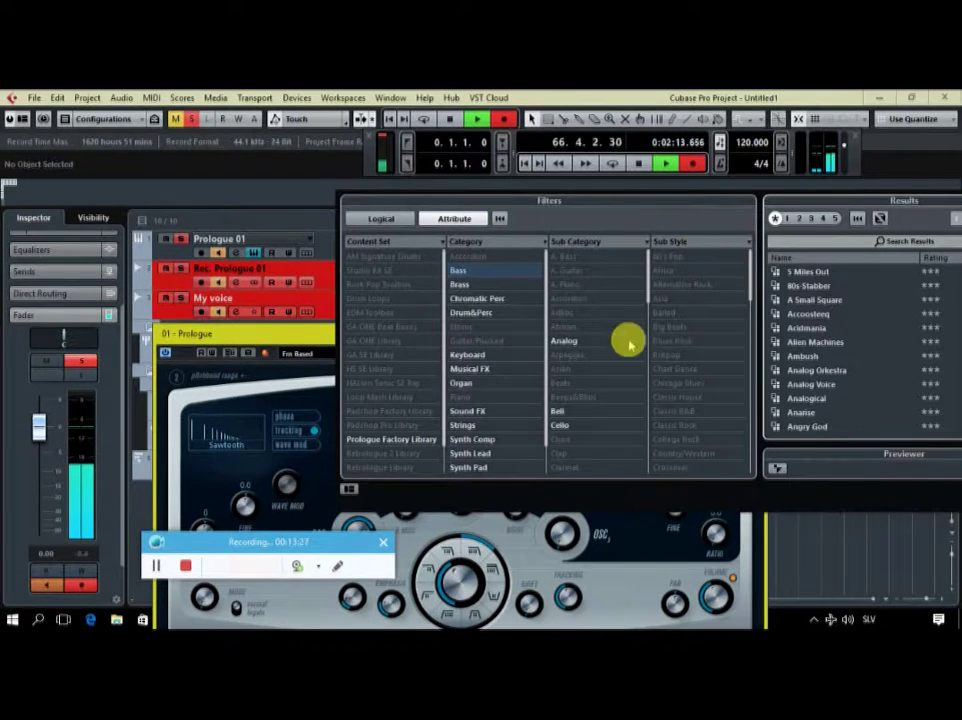
click(464, 383)
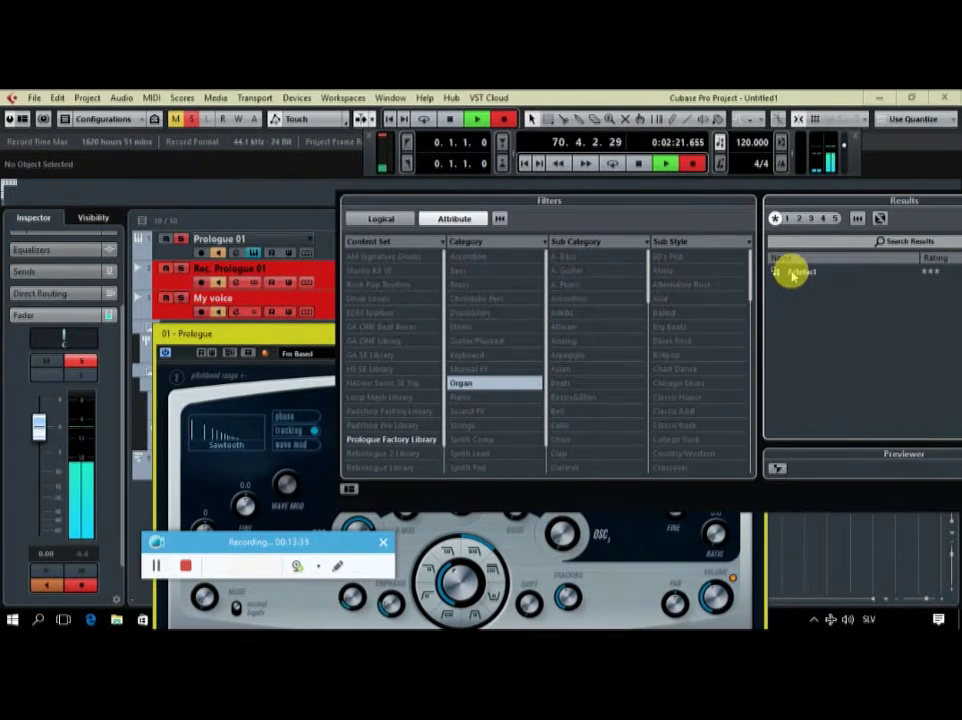
click(464, 386)
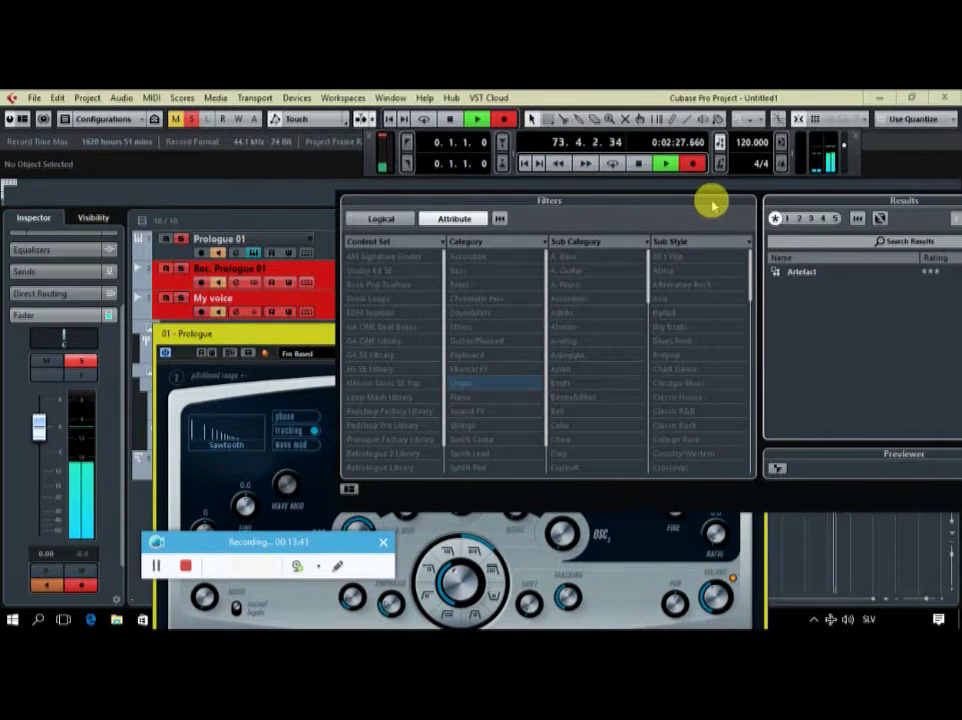
Audition the Accoosteeq and Acidmania presets during the take, moving the preset browser below the track headers.
drag(712, 205, 575, 204)
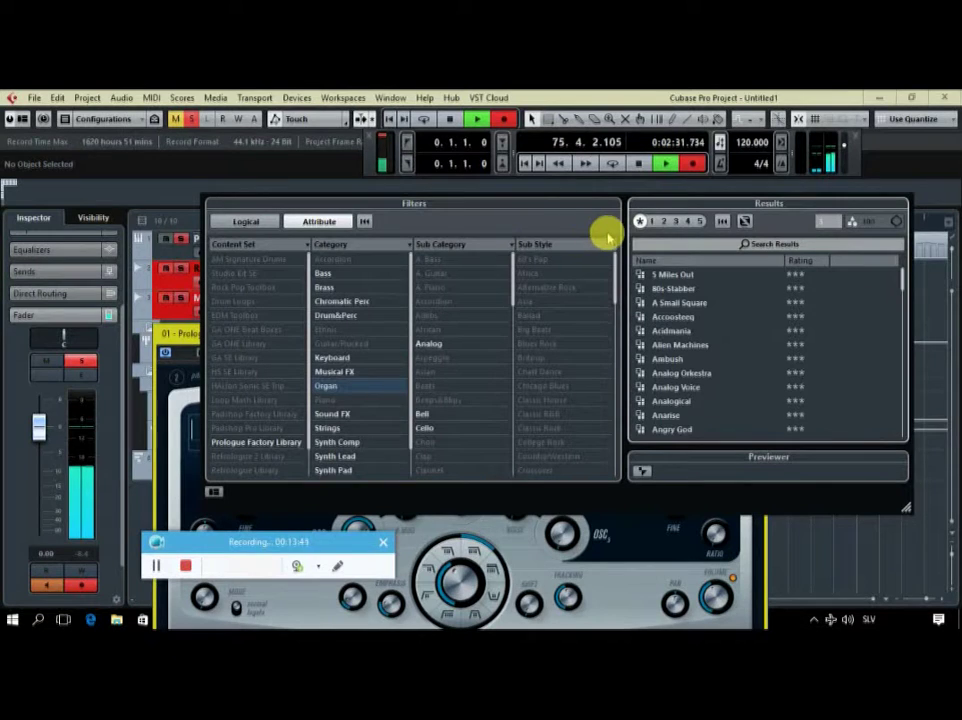
click(694, 318)
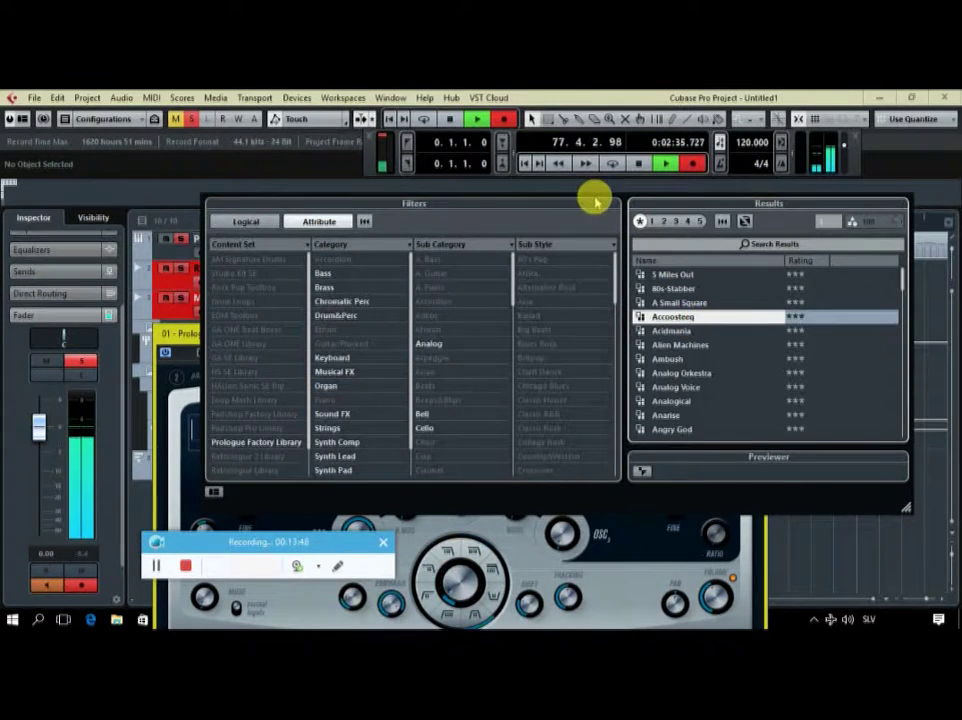
drag(597, 207, 465, 290)
click(510, 417)
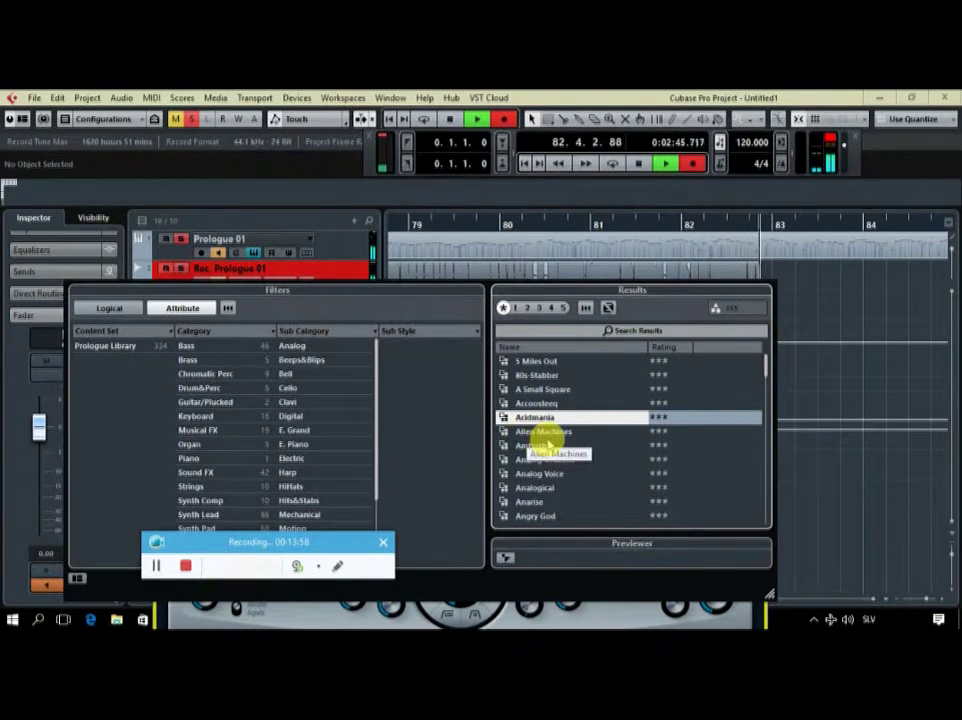
Audition the Alien Machines and Ambush presets during the take, closing the preset browser with Ambush loaded.
click(546, 433)
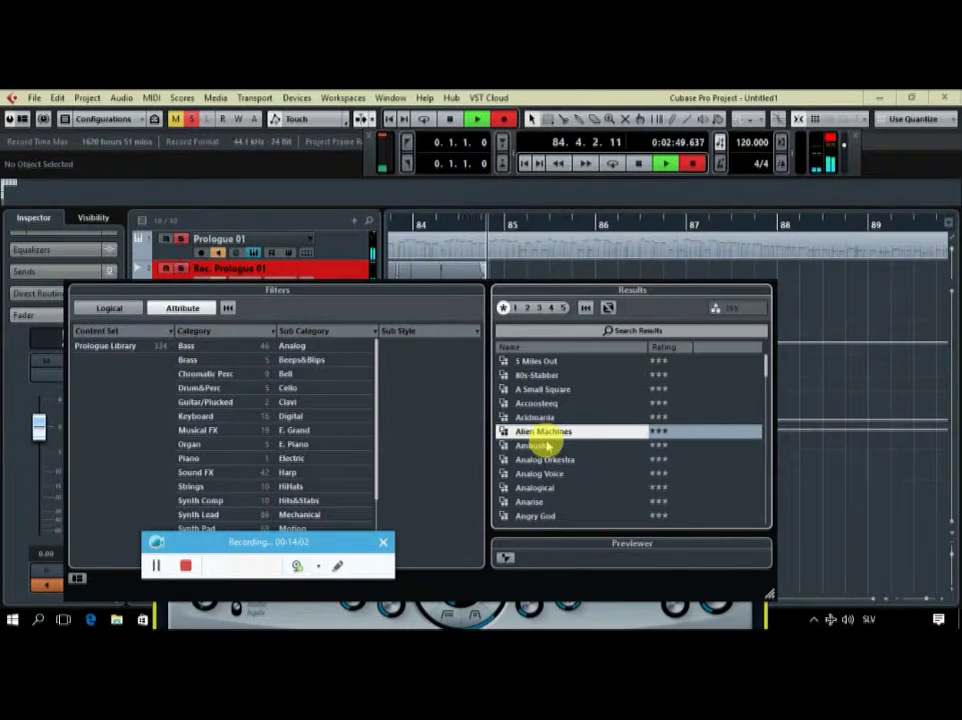
click(549, 447)
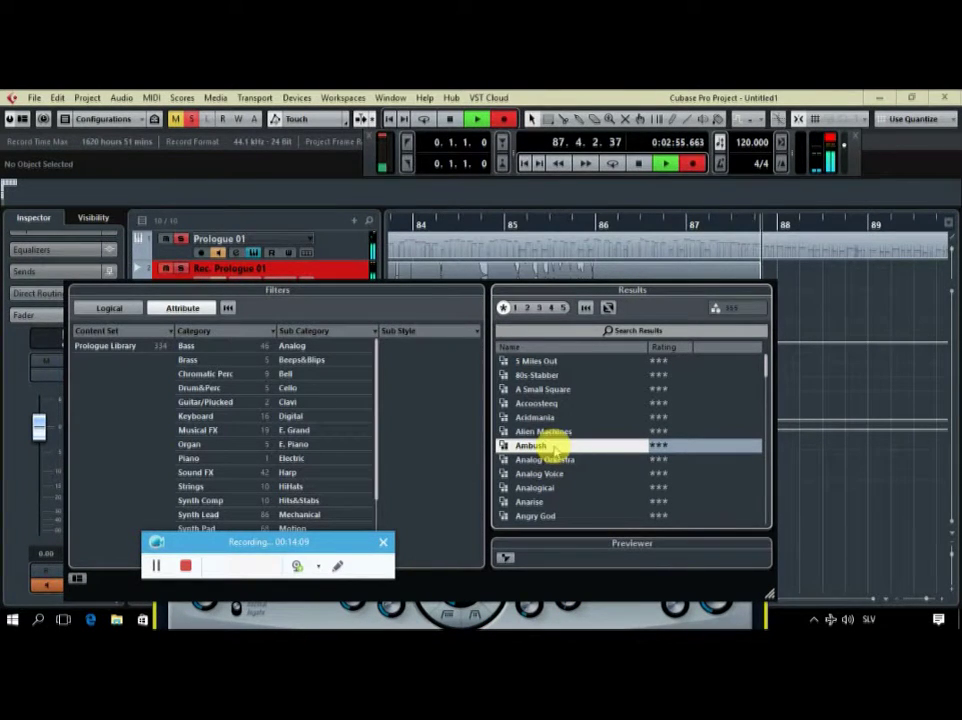
click(845, 148)
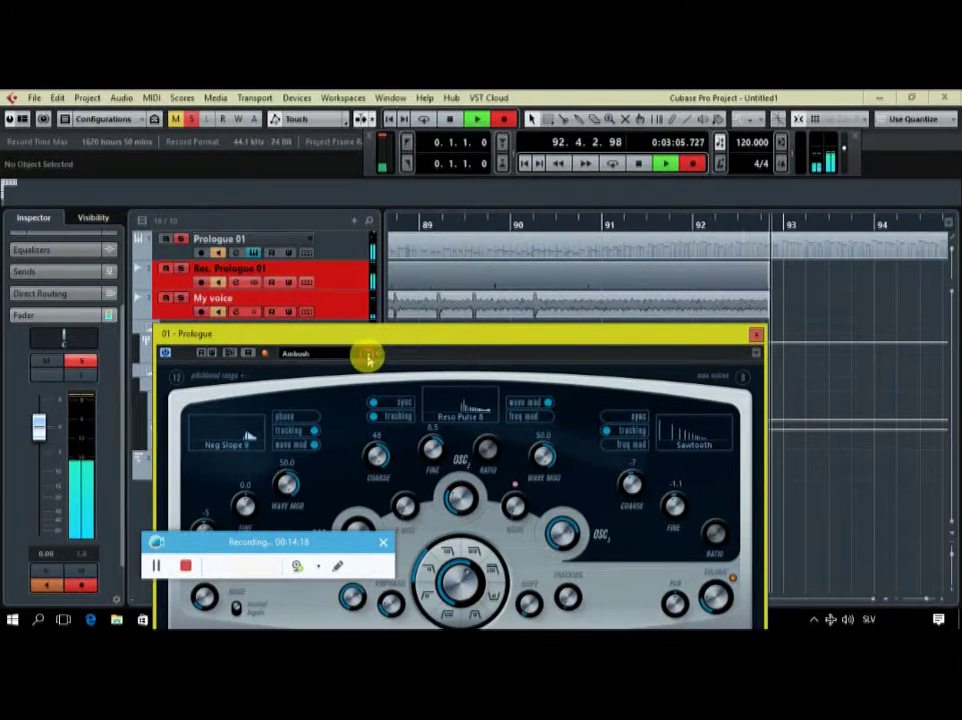
During the take, advance the Prologue programs one by one from 5 Miles Out to Bass-Turbation, going back once to Bandsweep.
click(369, 357)
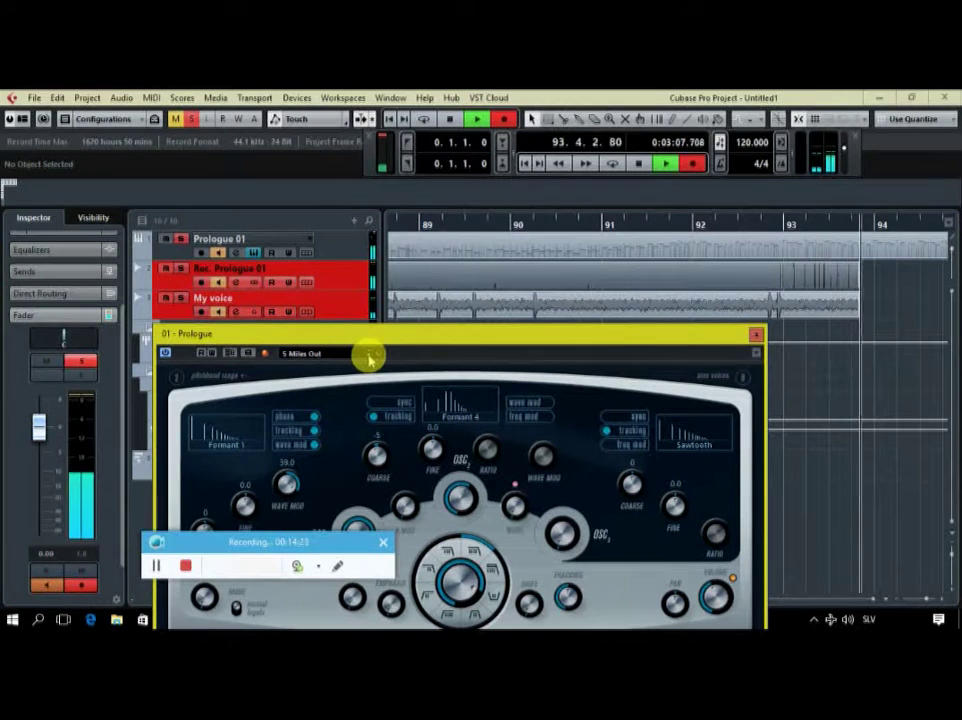
click(369, 357)
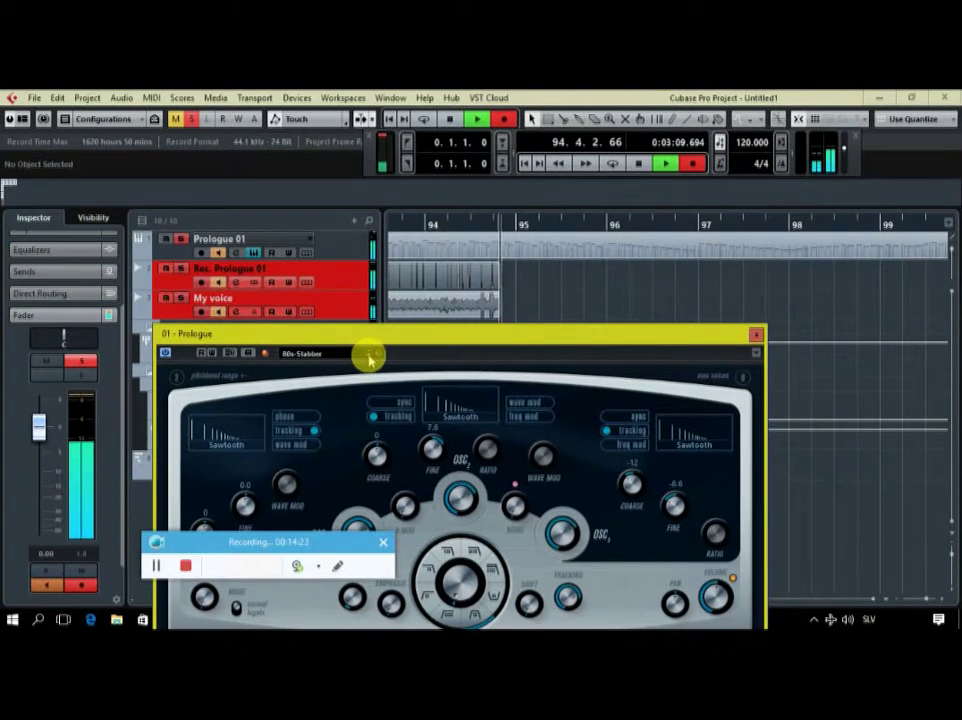
click(369, 357)
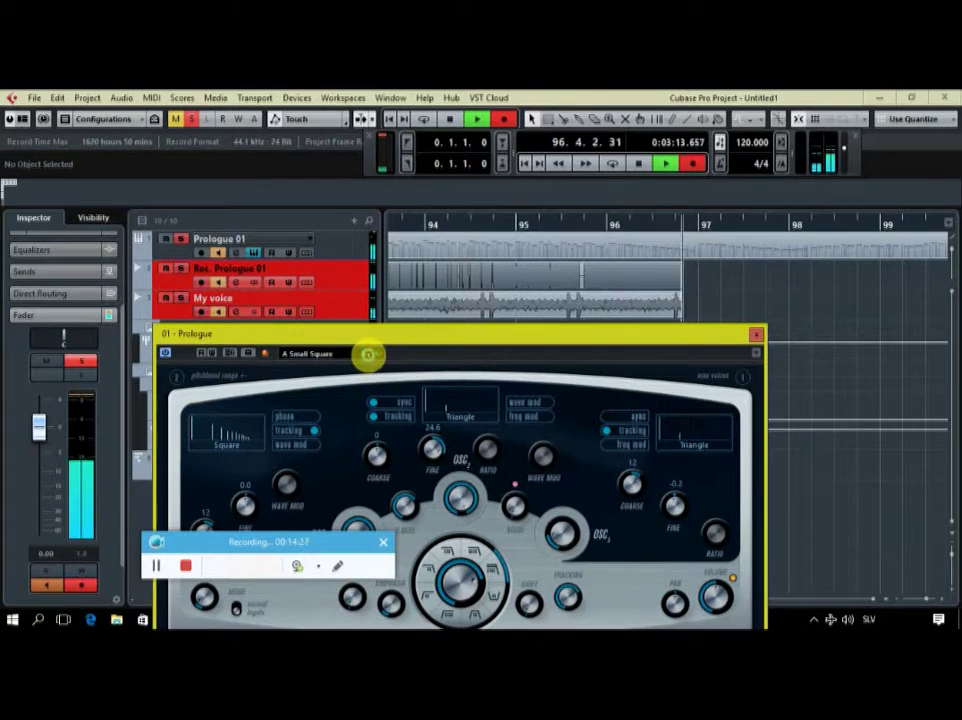
click(369, 357)
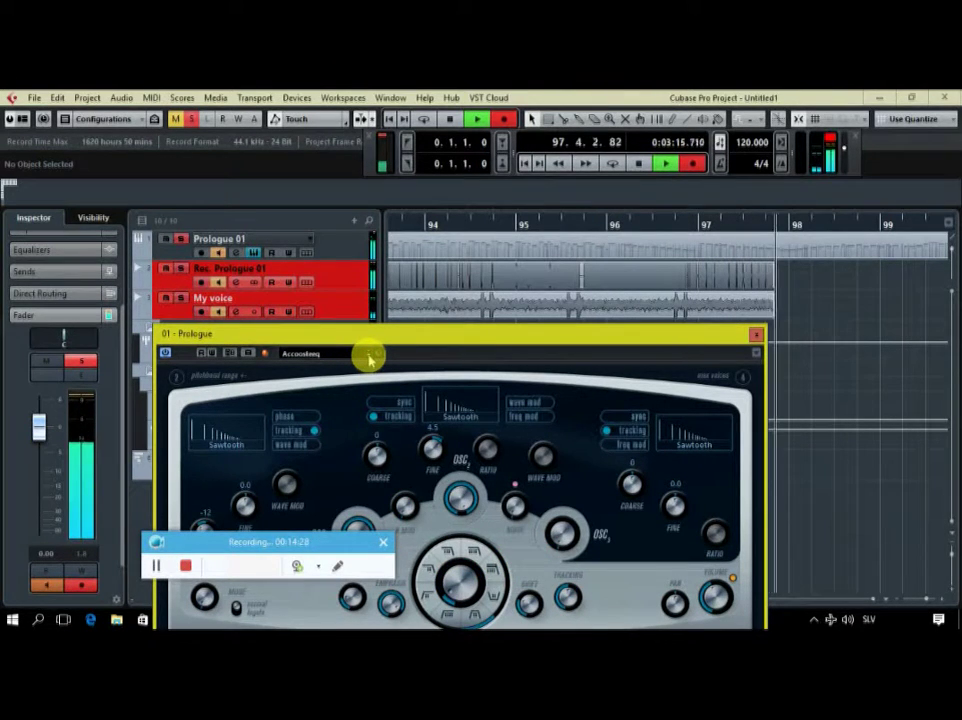
click(369, 357)
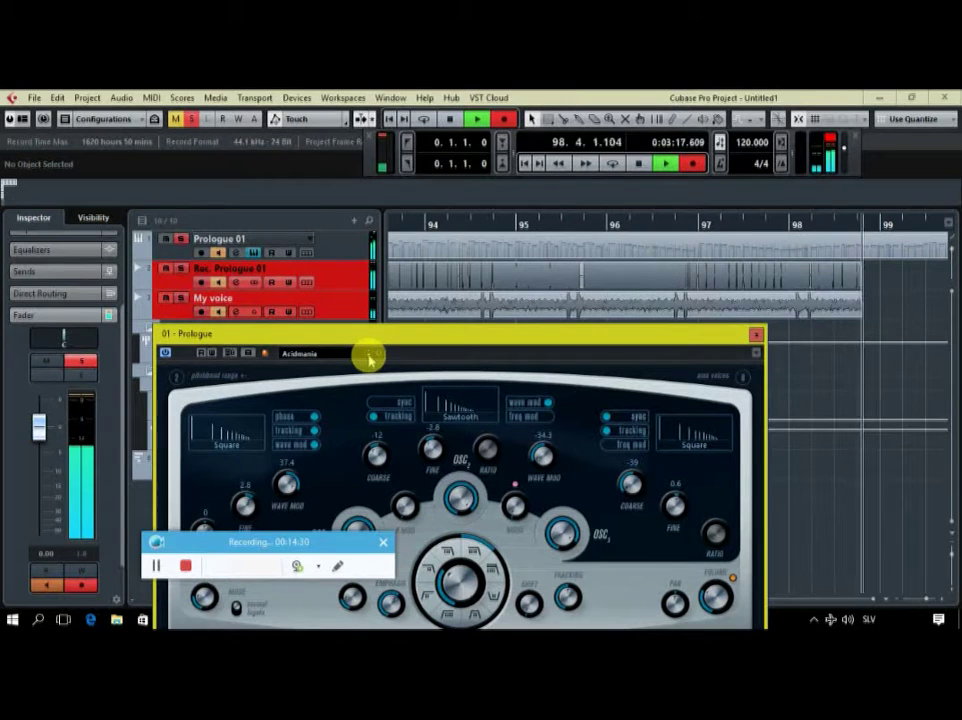
click(369, 357)
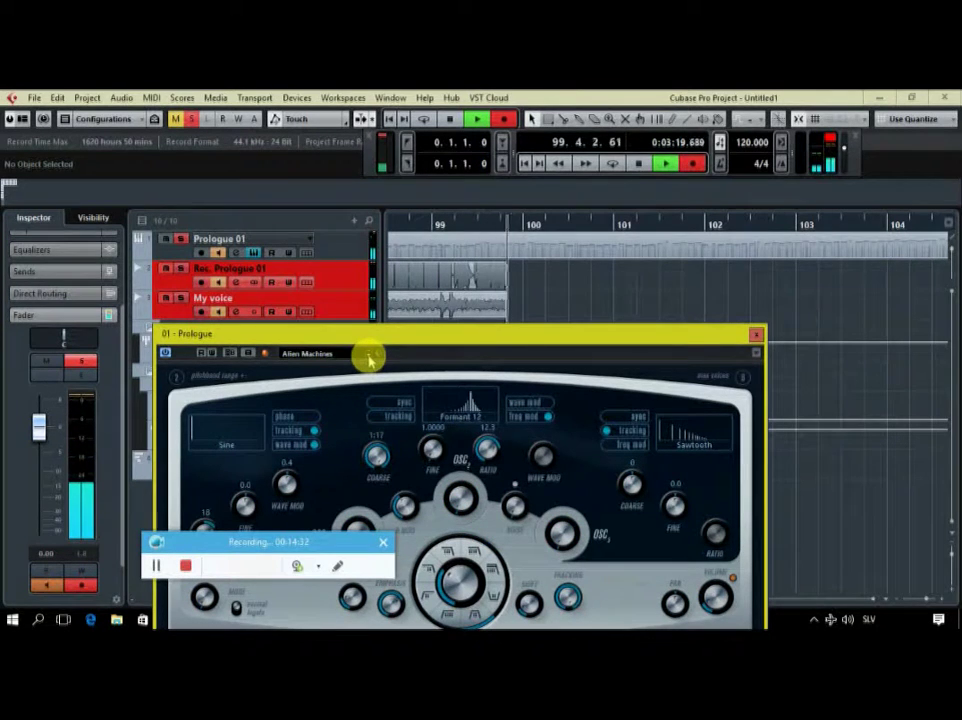
click(369, 357)
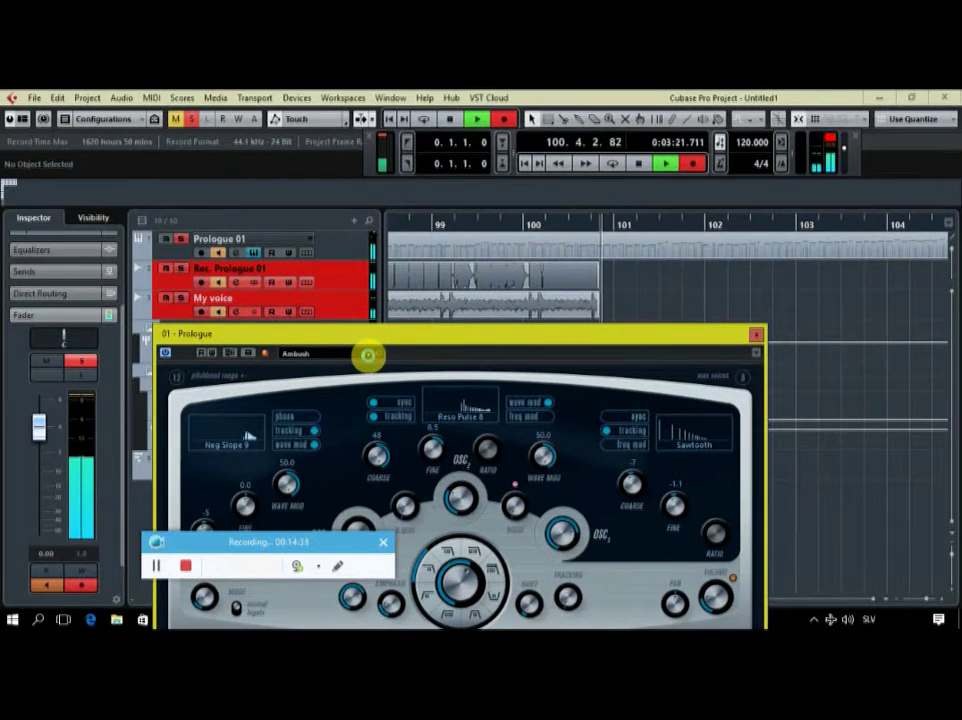
click(369, 357)
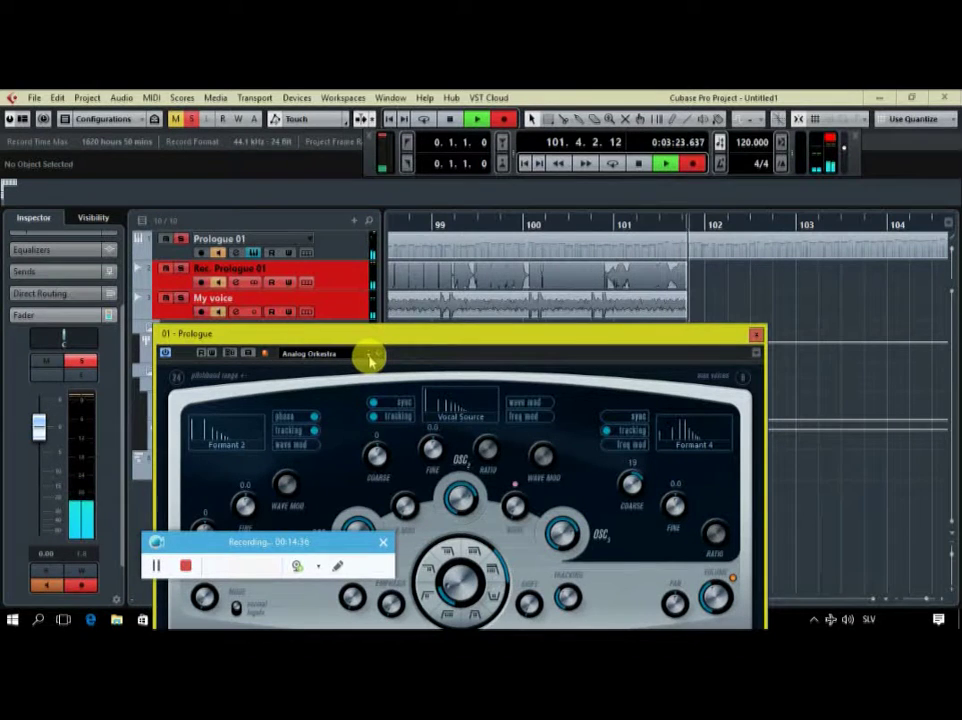
click(369, 357)
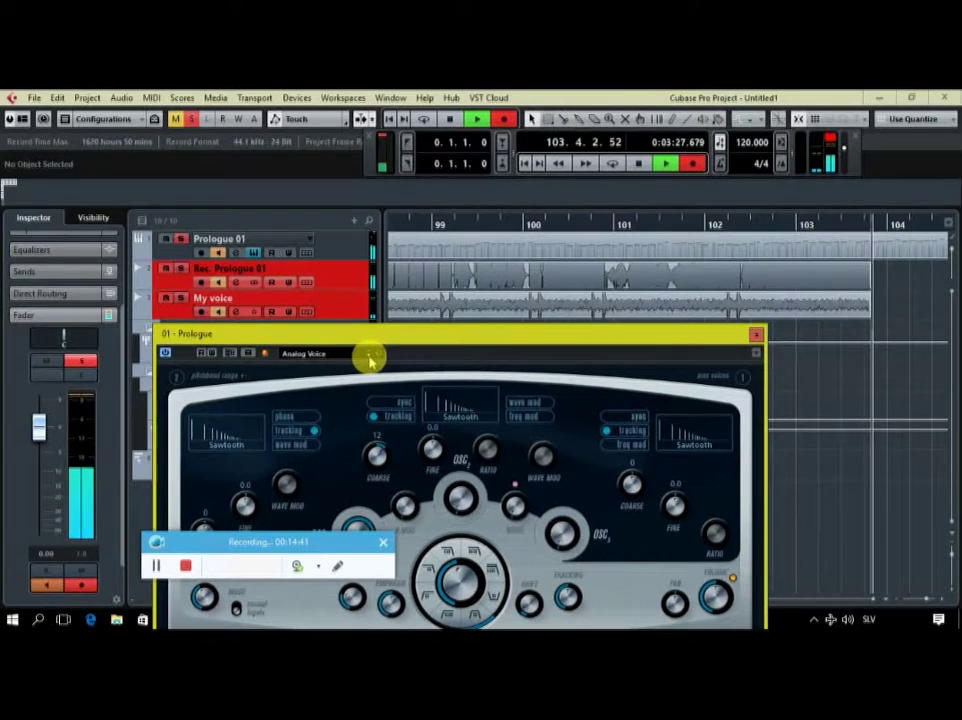
click(369, 357)
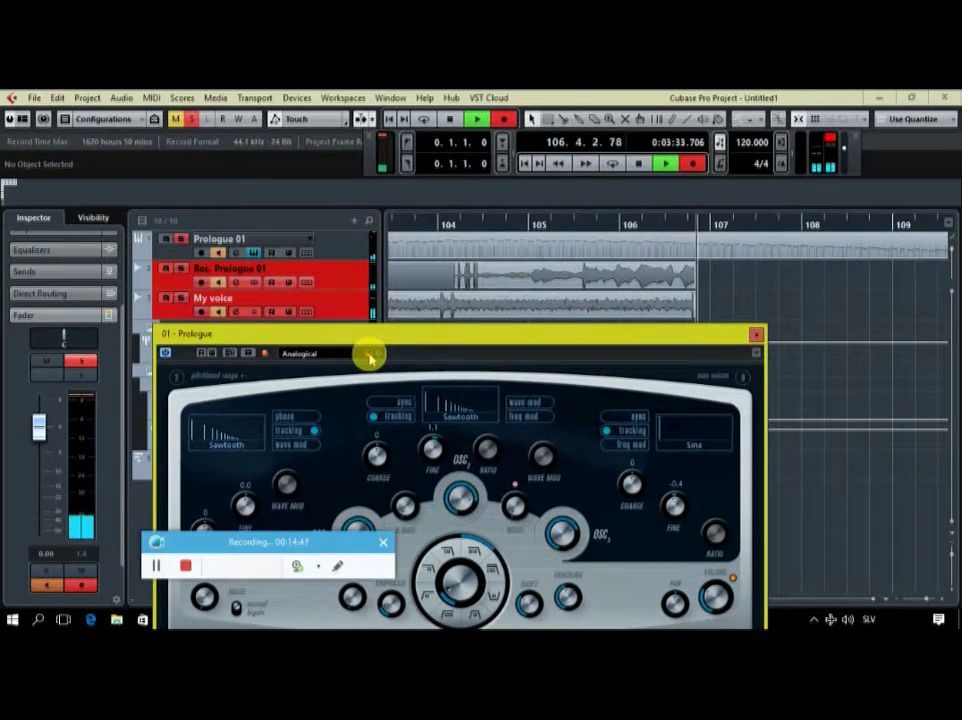
click(370, 358)
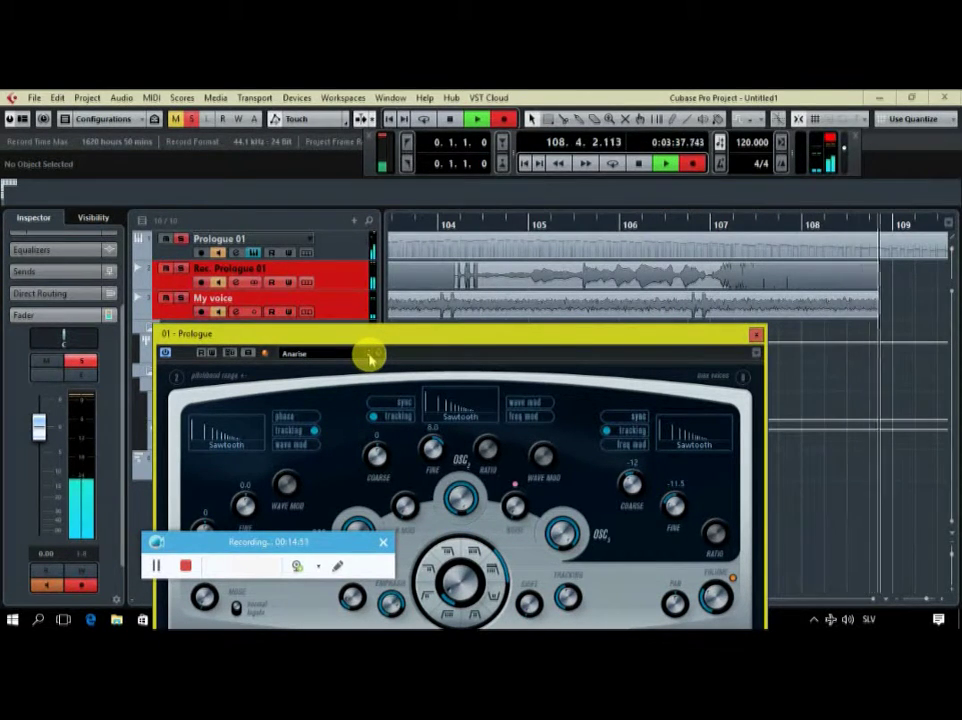
click(370, 358)
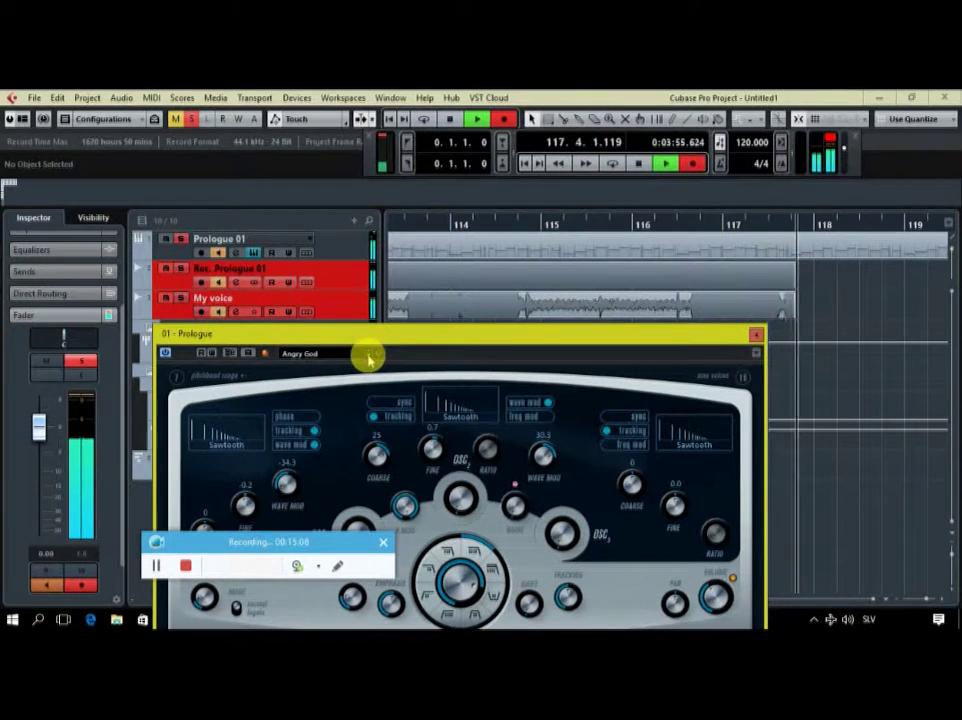
click(370, 358)
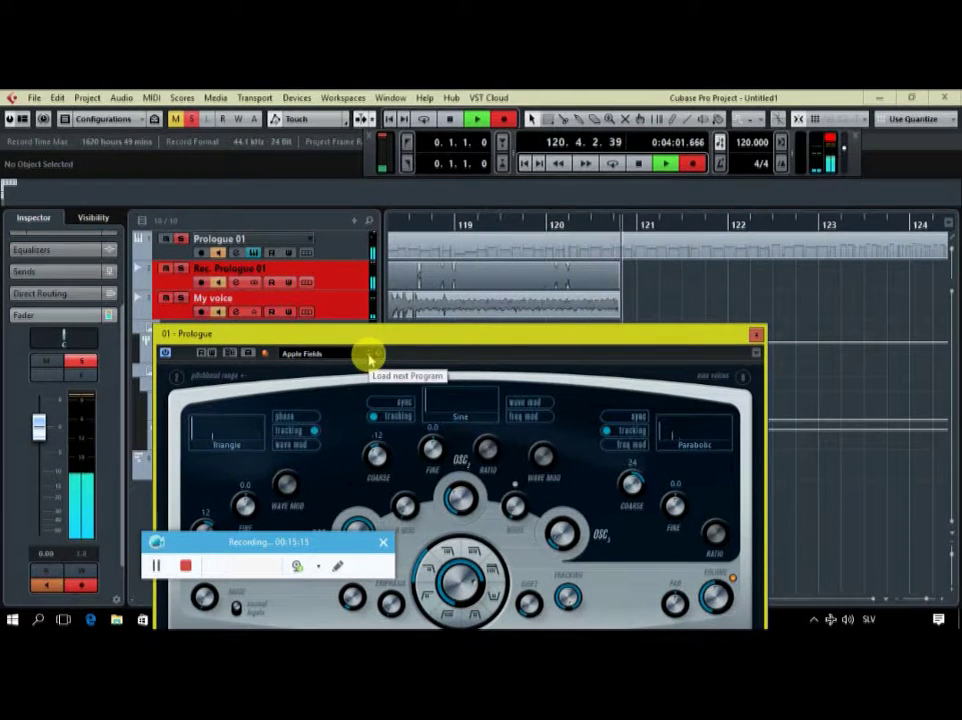
click(370, 358)
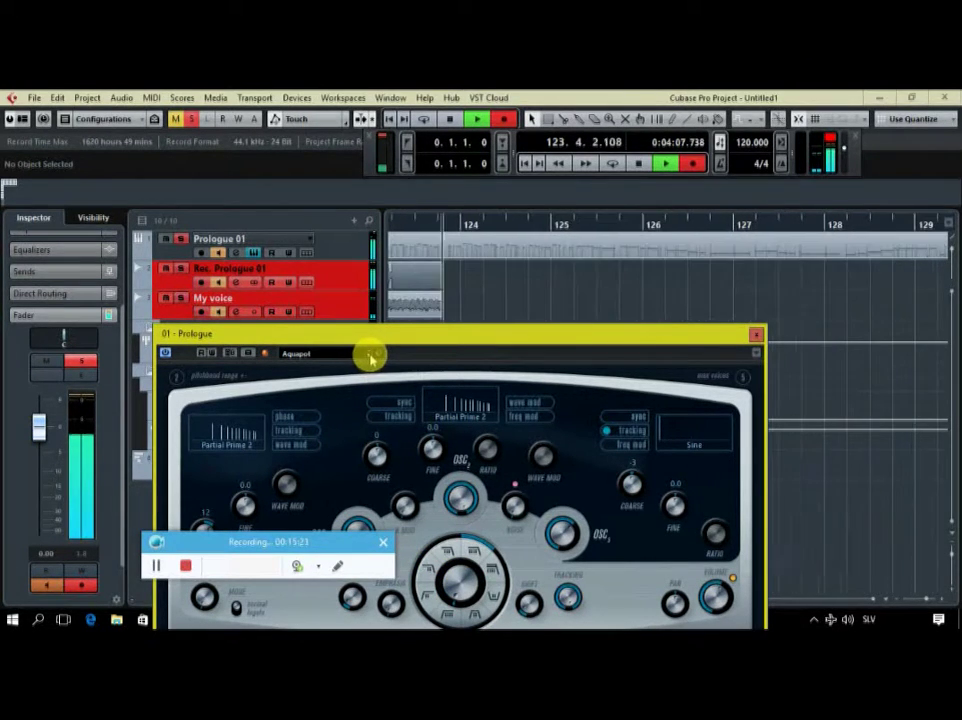
click(370, 358)
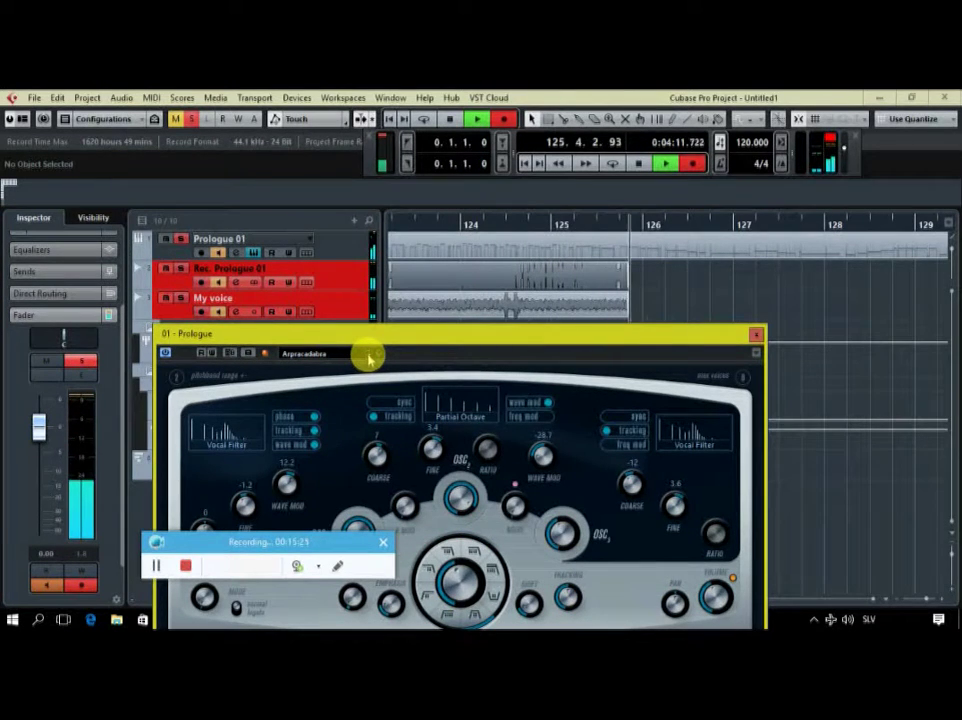
click(370, 358)
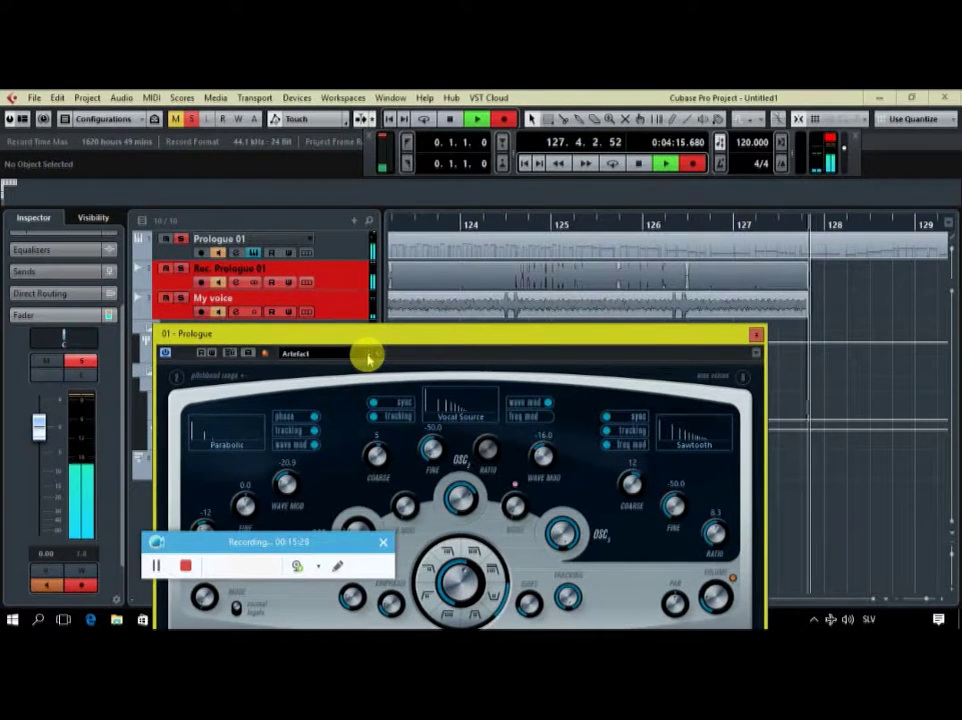
click(370, 358)
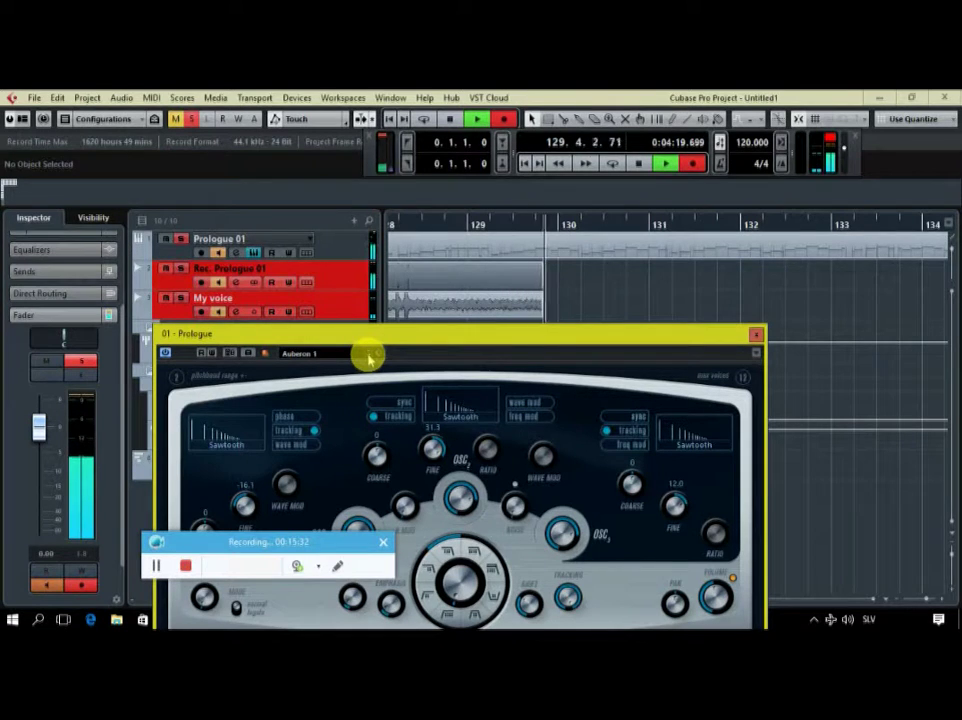
click(370, 358)
click(370, 358)
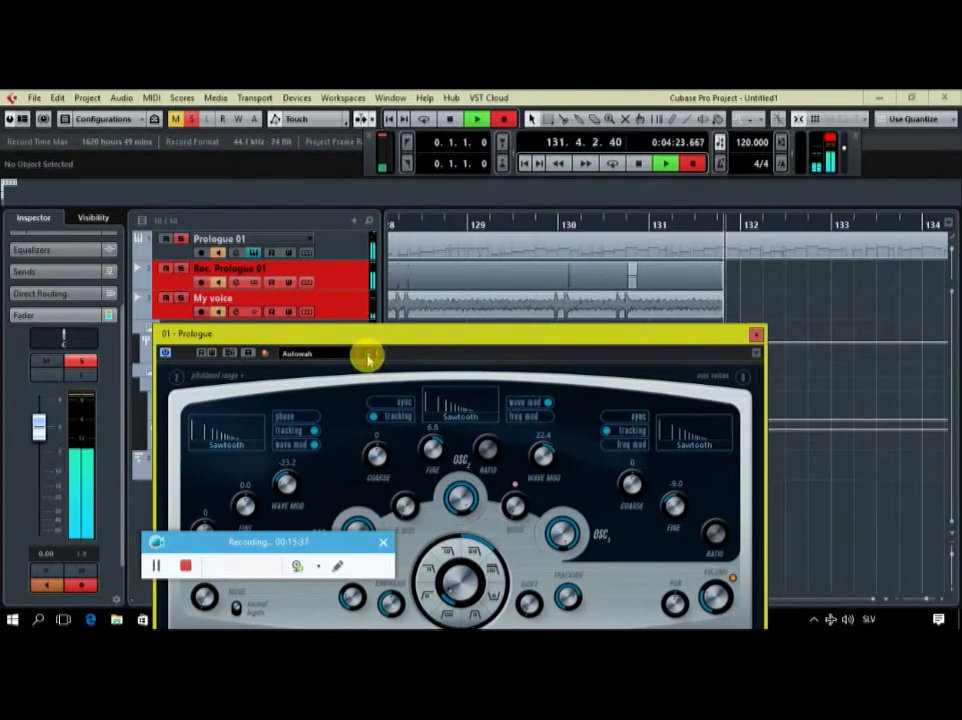
click(370, 358)
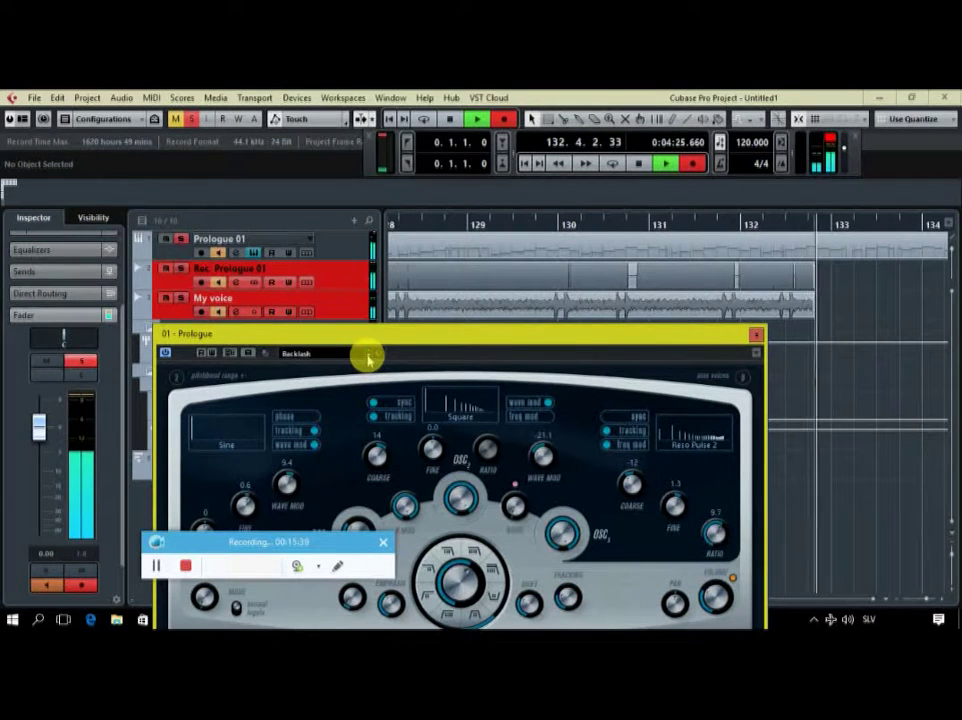
click(370, 358)
click(370, 358)
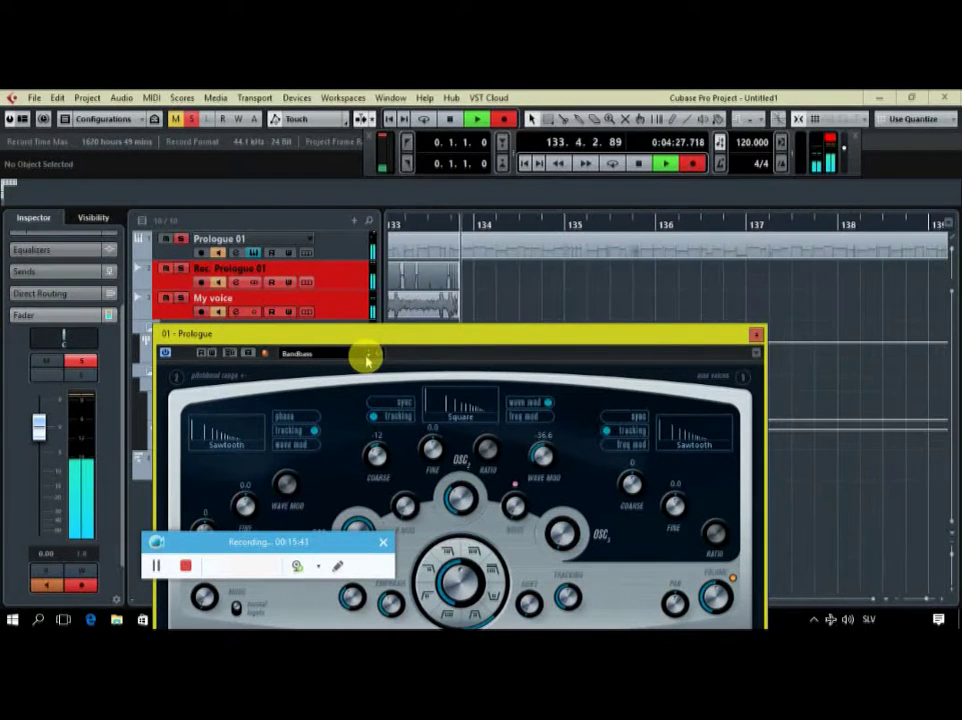
click(370, 358)
click(370, 358)
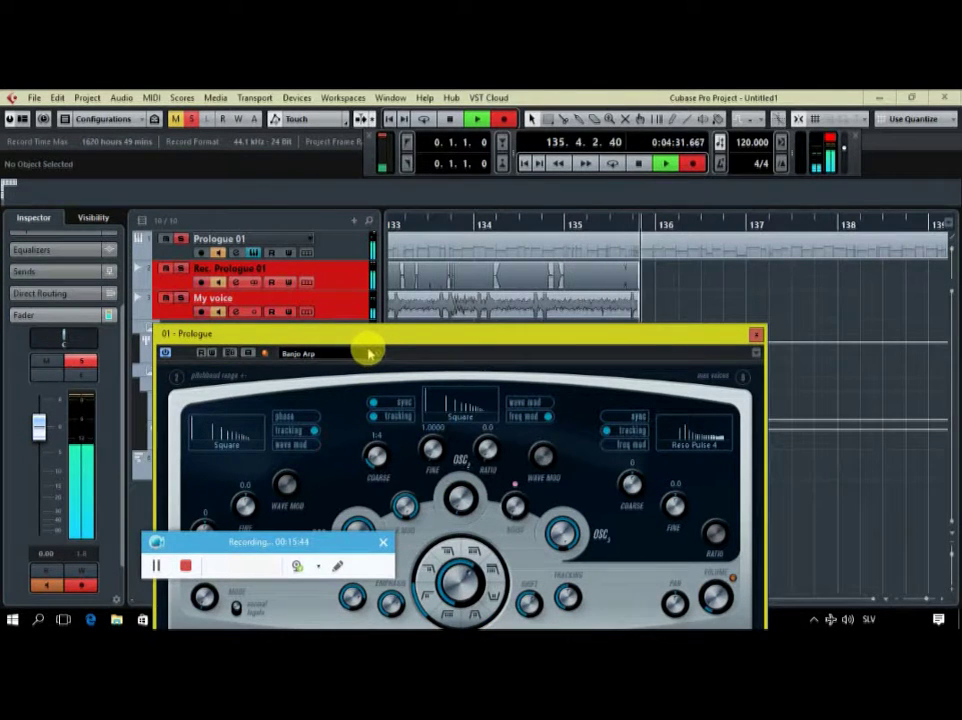
click(369, 356)
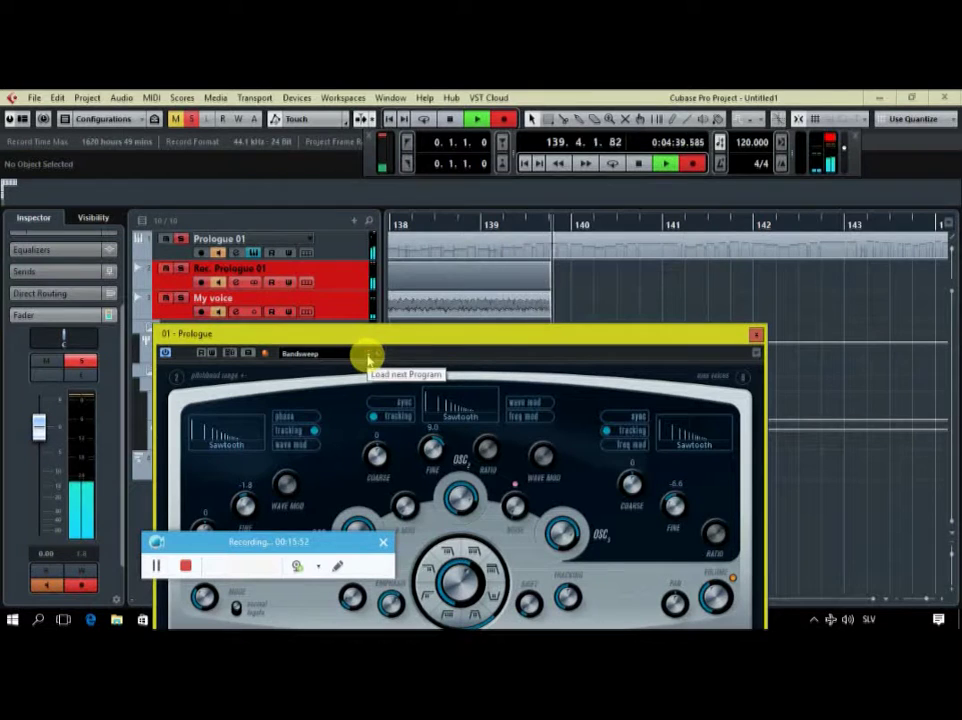
click(369, 358)
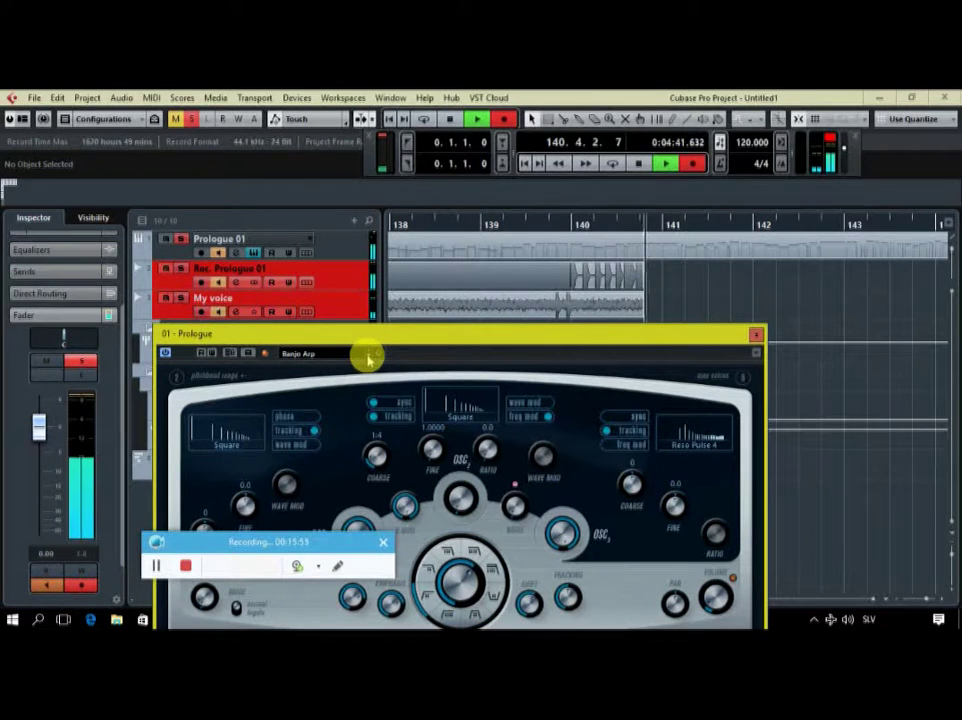
click(369, 358)
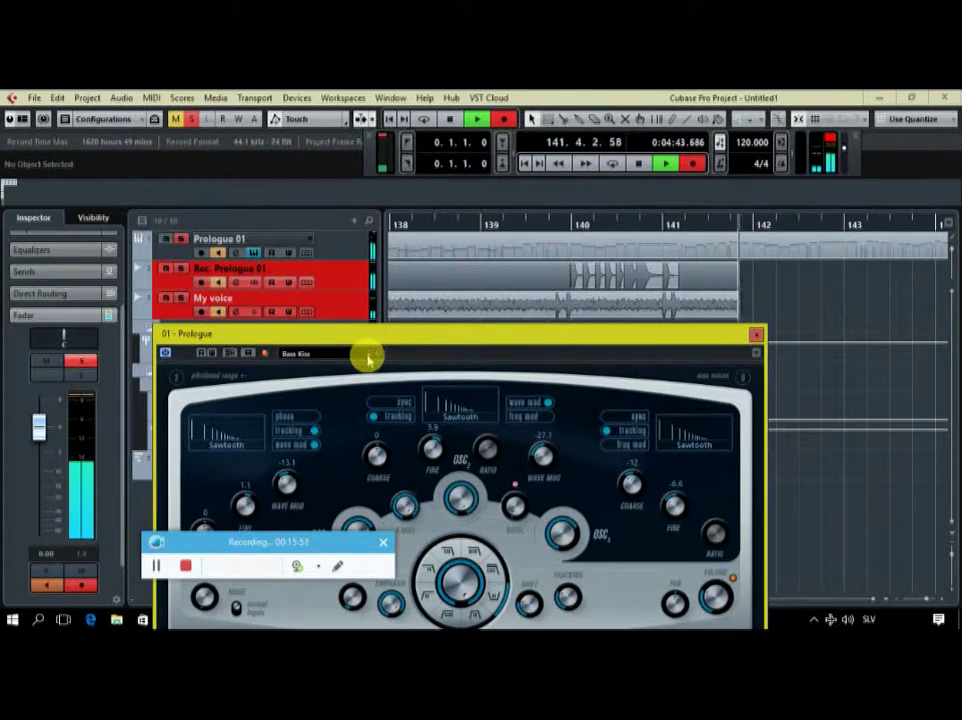
click(369, 358)
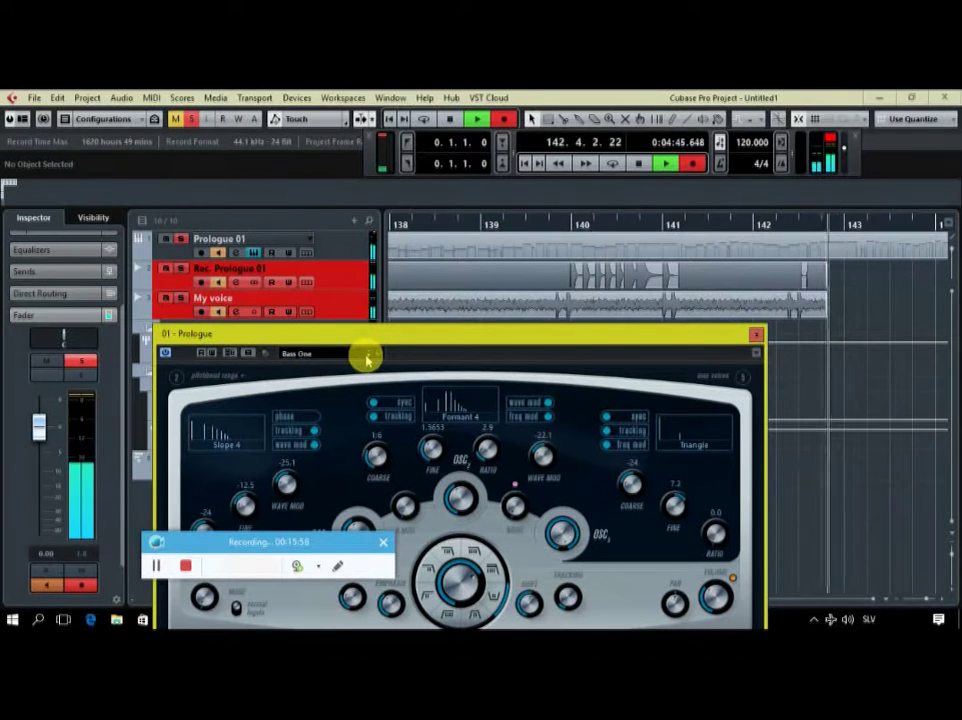
click(369, 358)
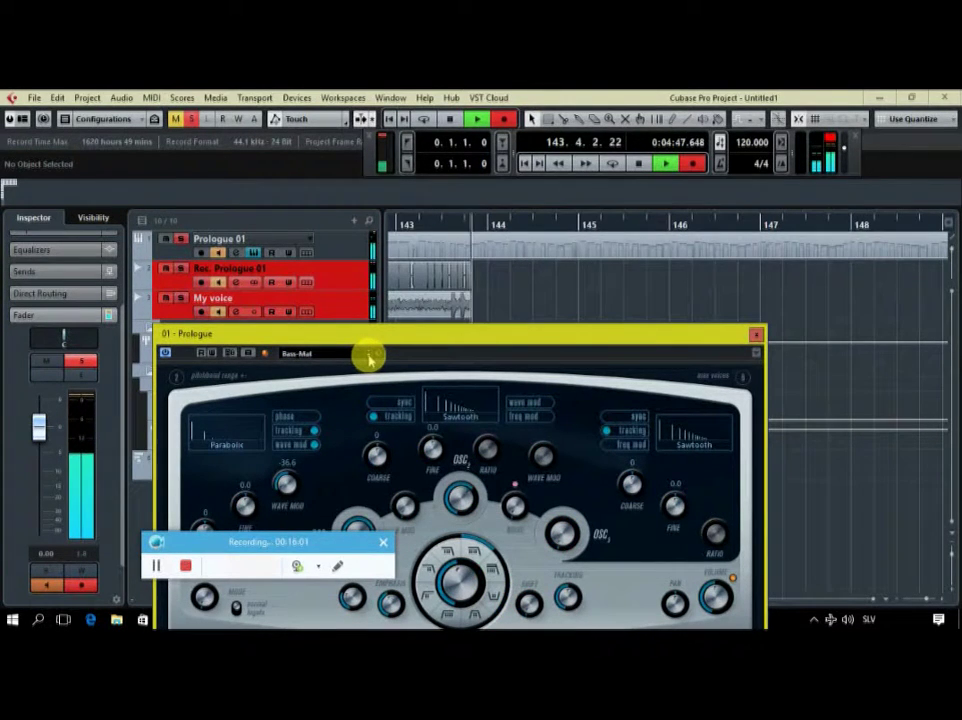
click(369, 358)
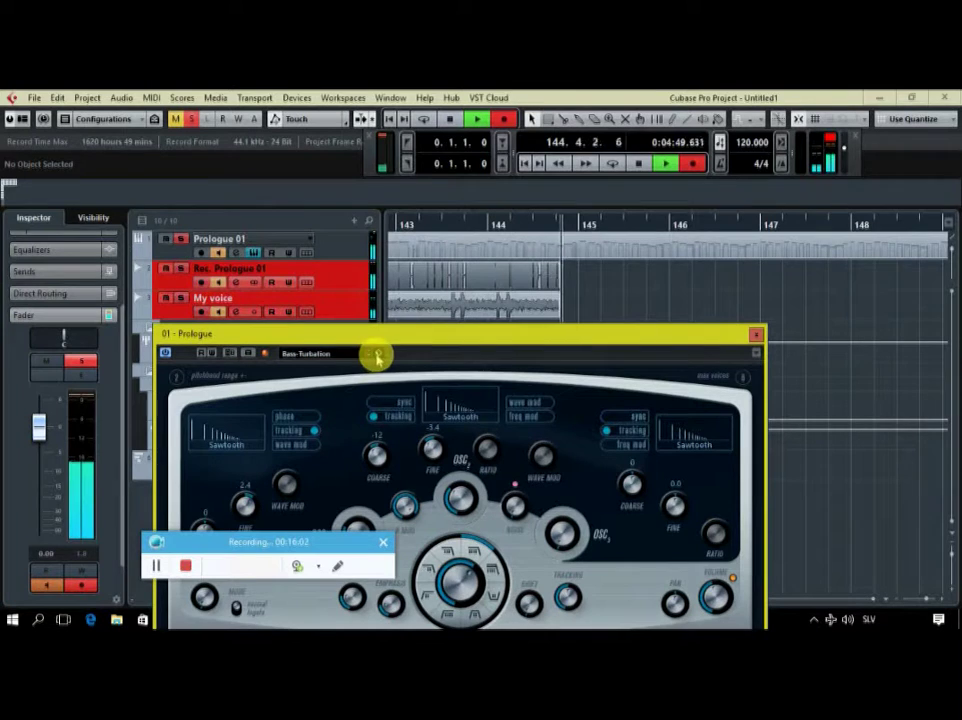
Reopen the Prologue preset browser, move it over the Prologue window, and audition the Bp Super and Brasswinds presets during the take.
click(378, 354)
click(396, 370)
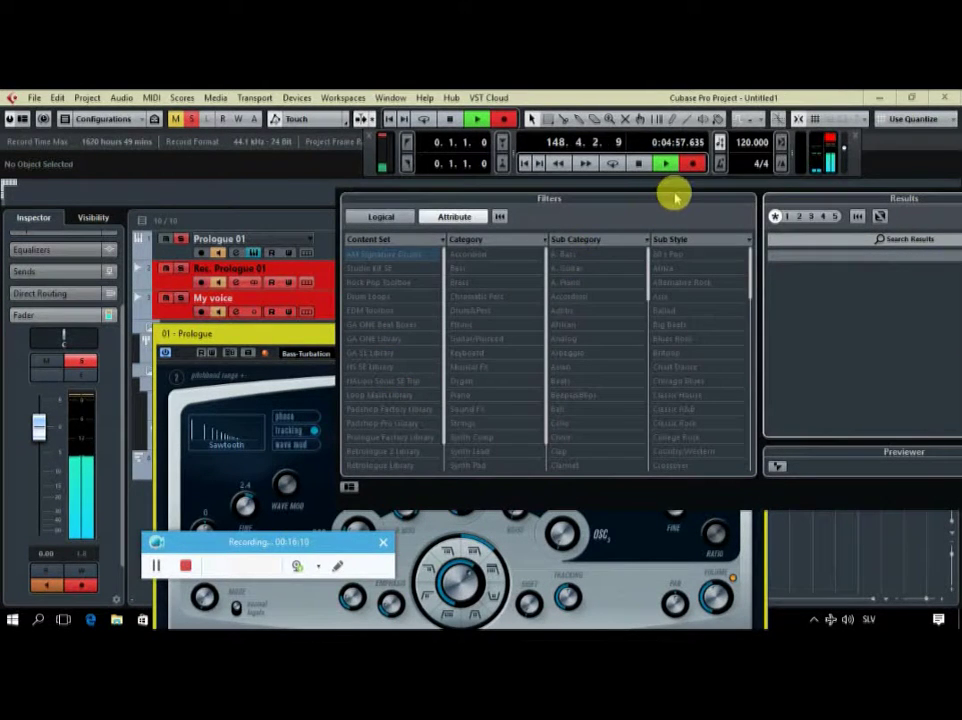
drag(675, 200, 528, 316)
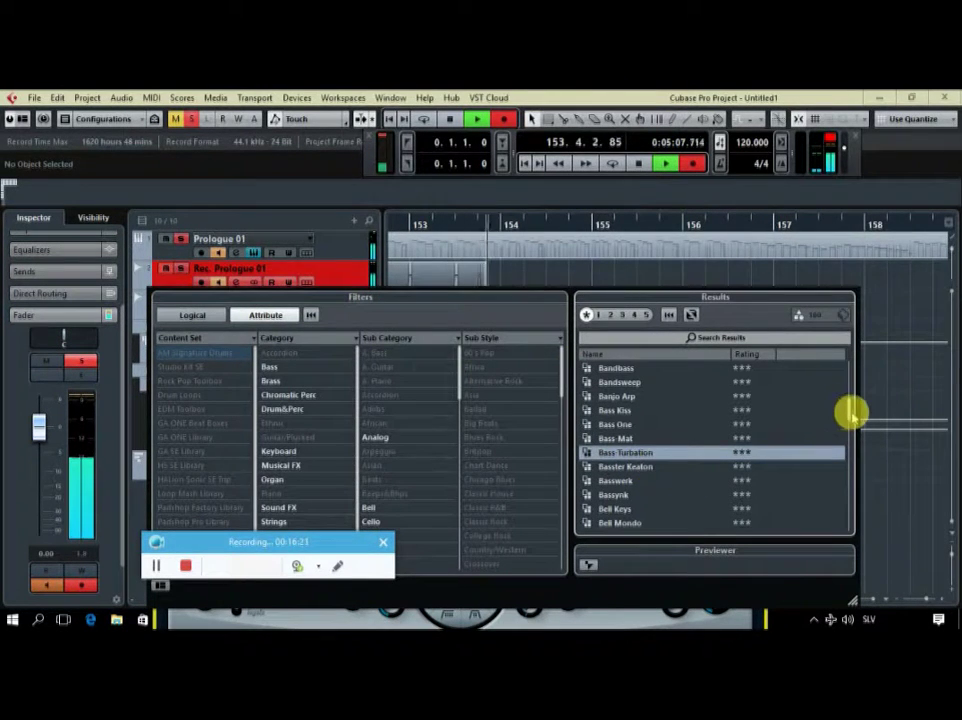
drag(848, 410, 844, 440)
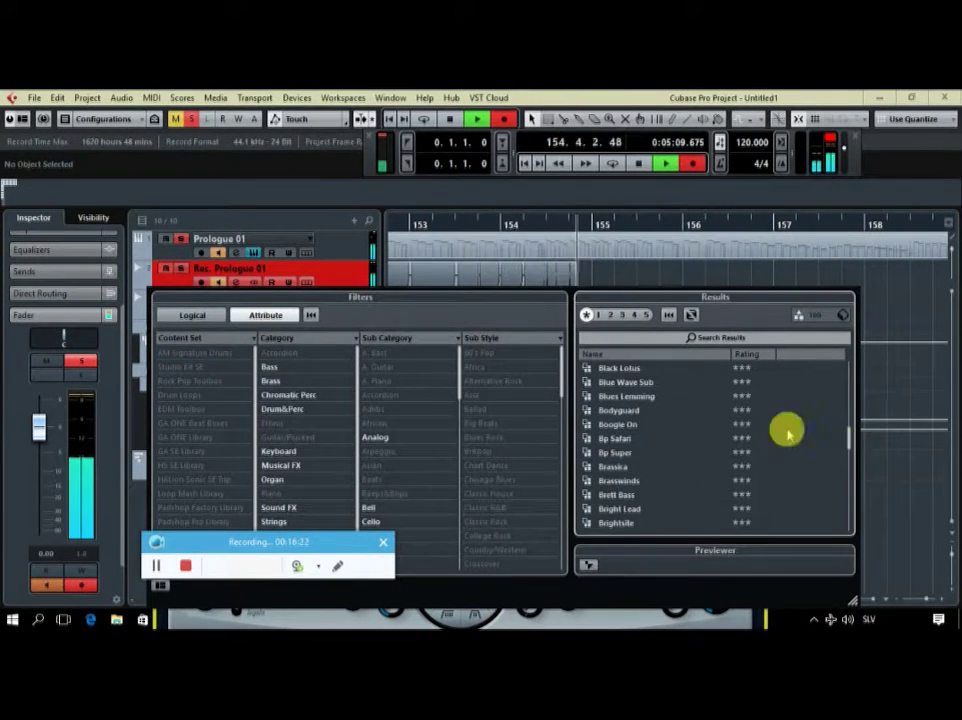
click(630, 455)
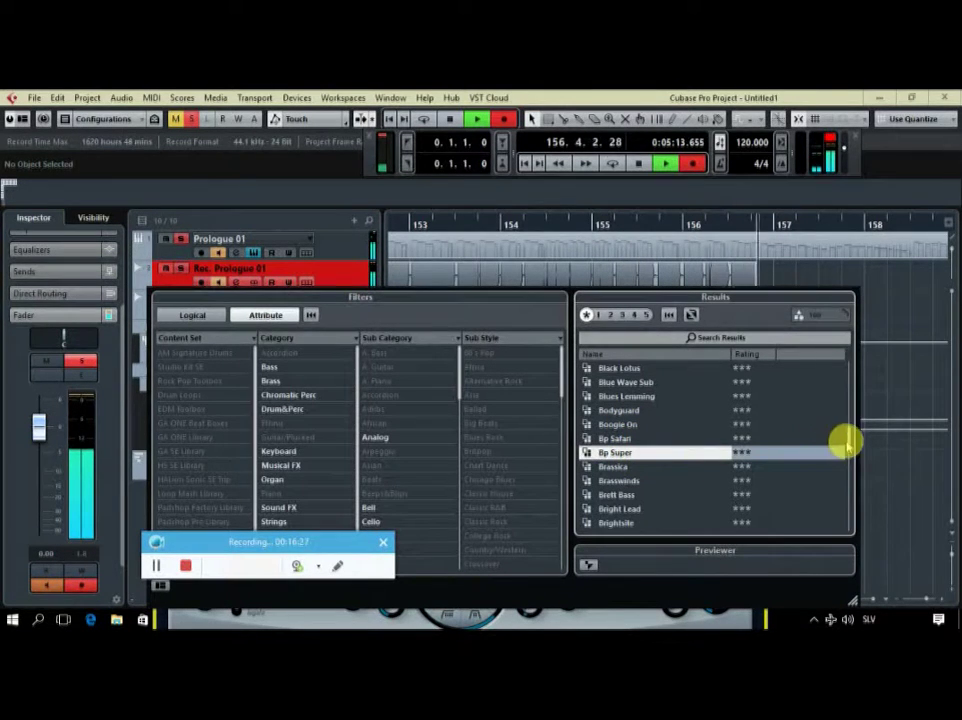
click(620, 481)
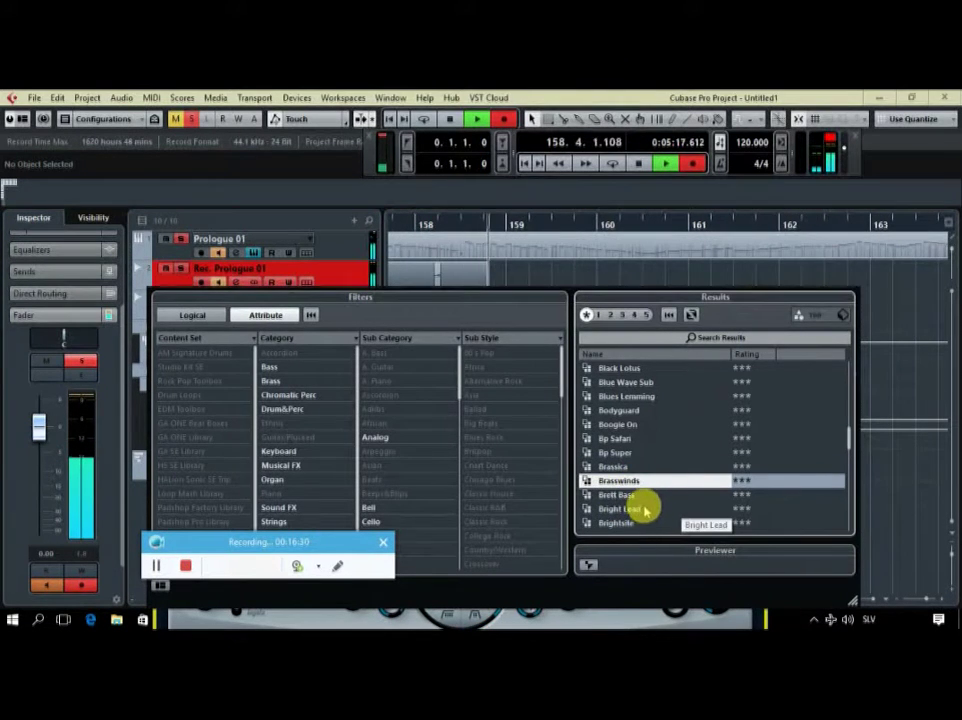
Continue the take by auditioning the Prologue presets Bright Lead, Brightsite, Bubble Wheel and Bug Scream in sequence.
click(640, 510)
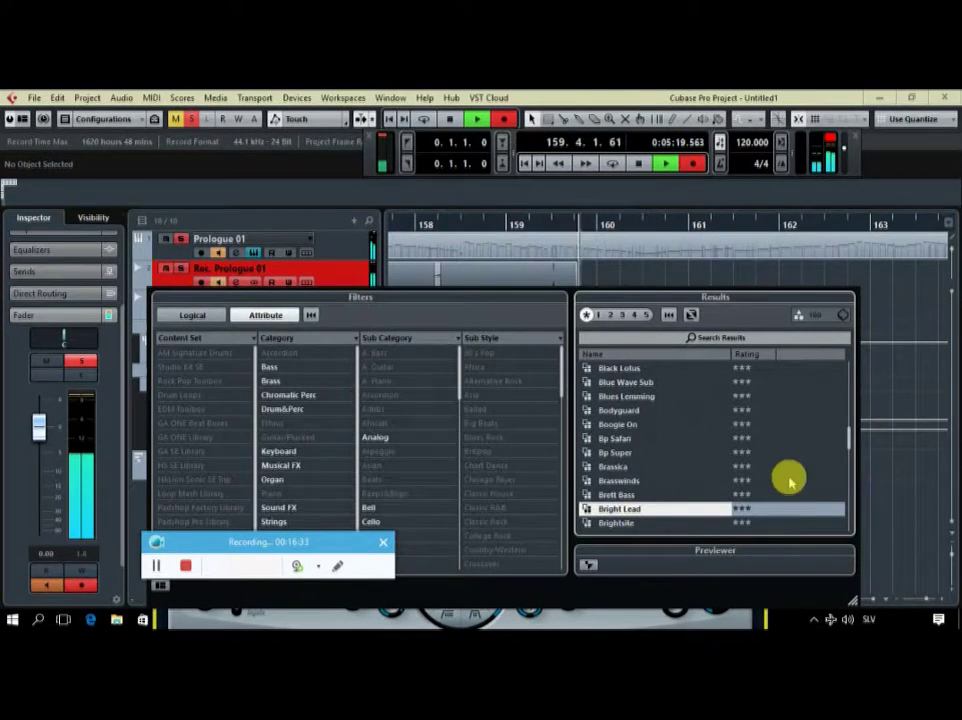
drag(848, 440, 801, 451)
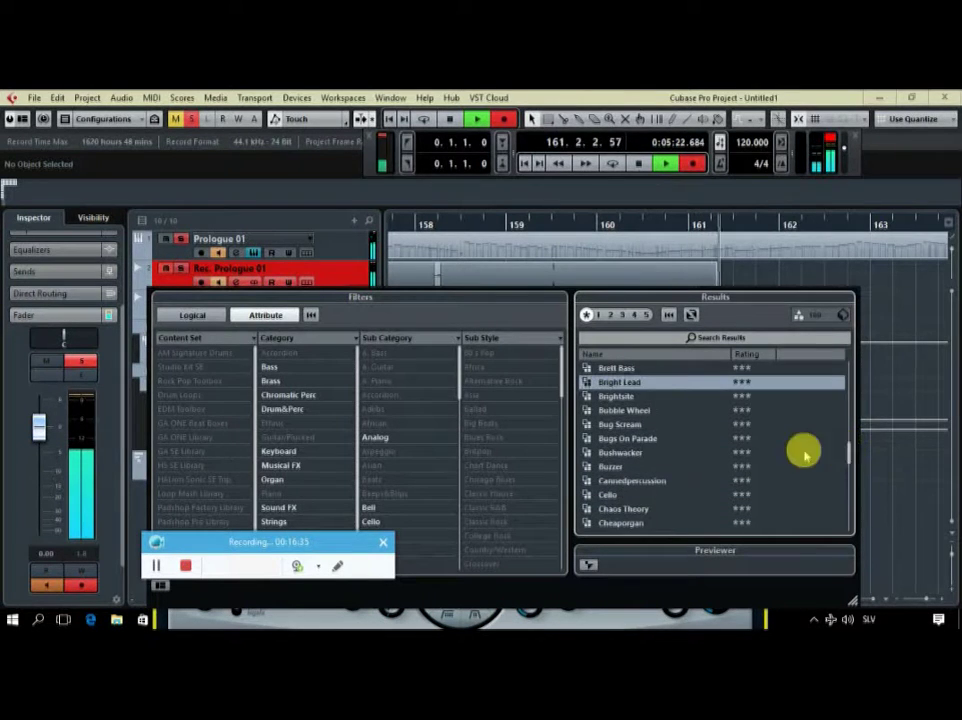
click(638, 396)
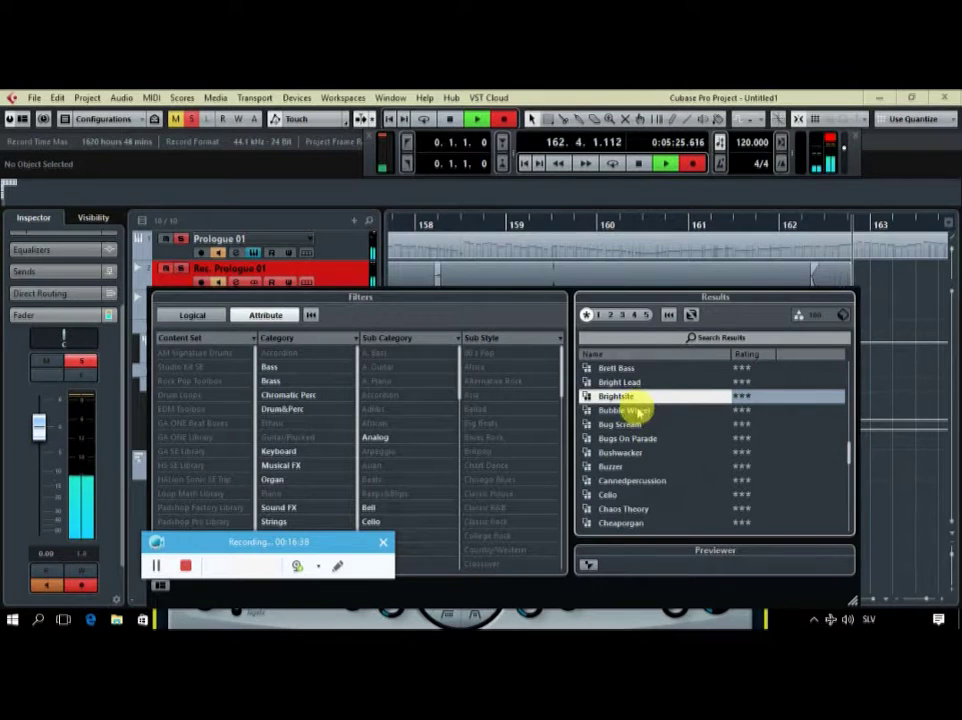
click(637, 410)
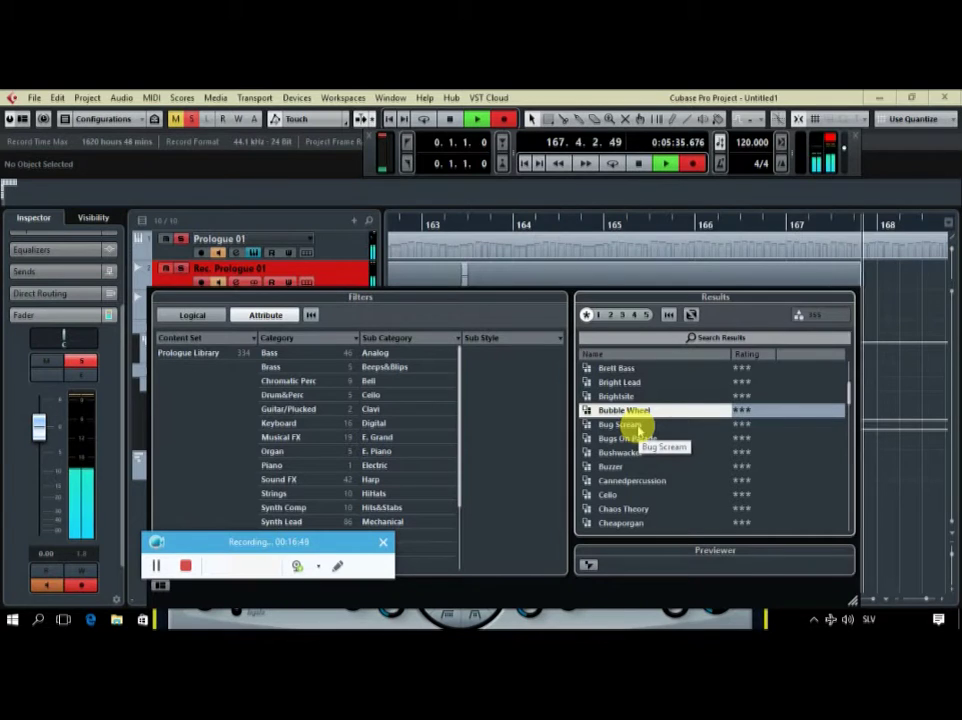
click(634, 428)
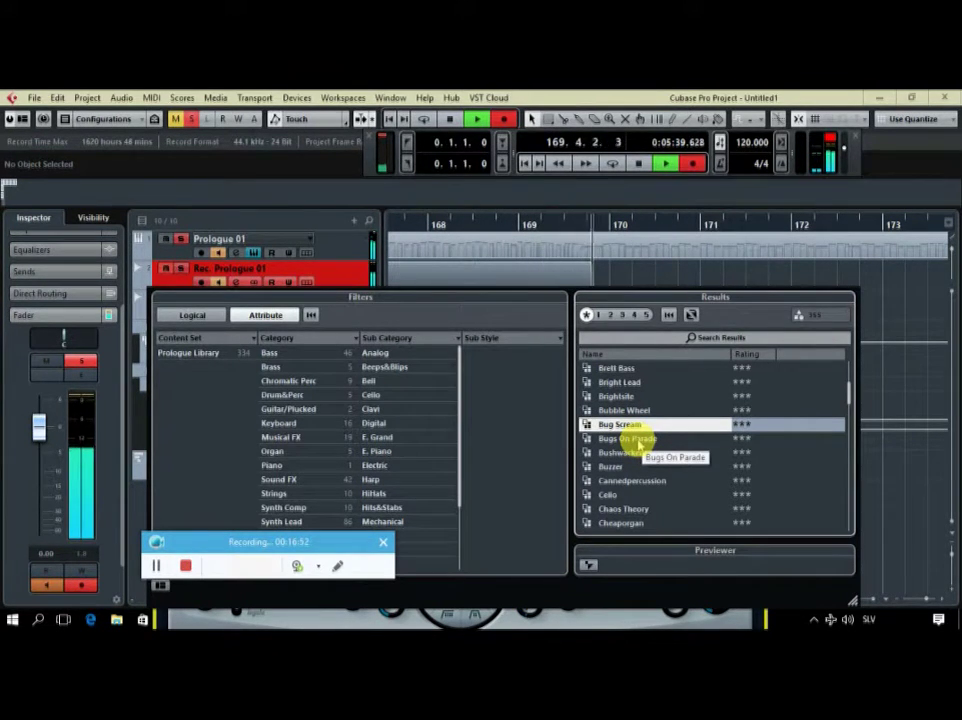
Audition the Bugs On Parade, Bushwacker, Buzzer and Cannedpercussion presets one after another during the take.
click(630, 439)
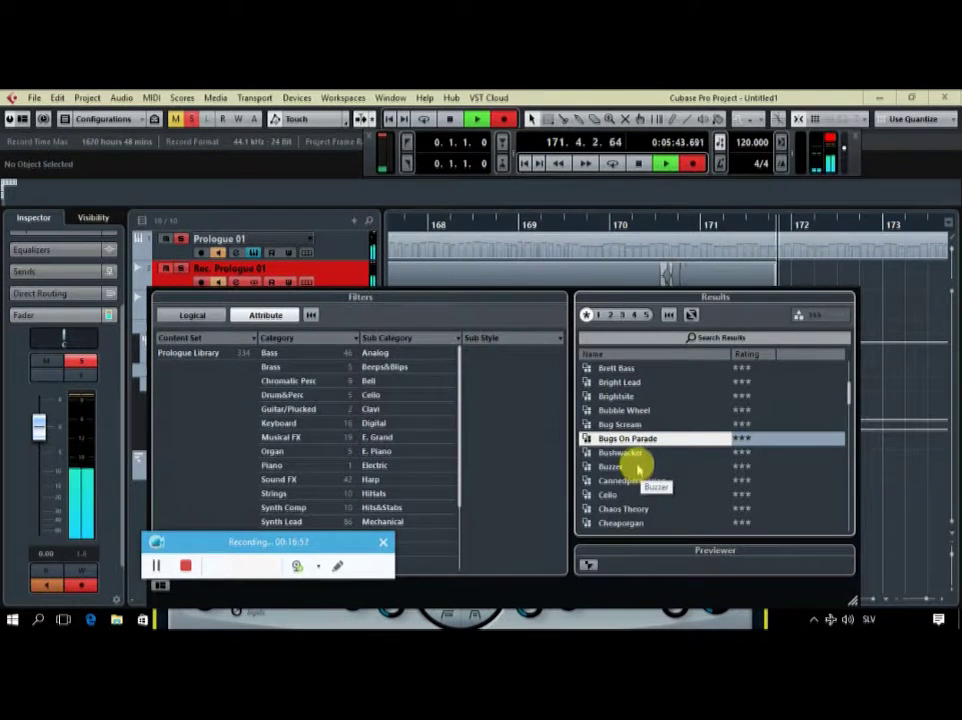
click(631, 455)
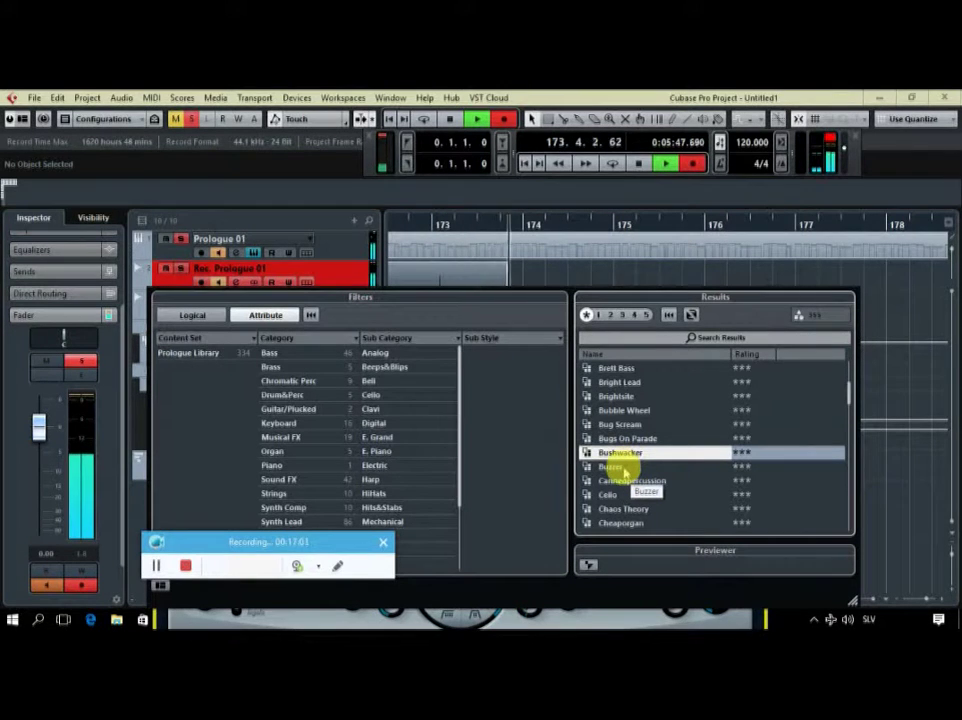
click(620, 467)
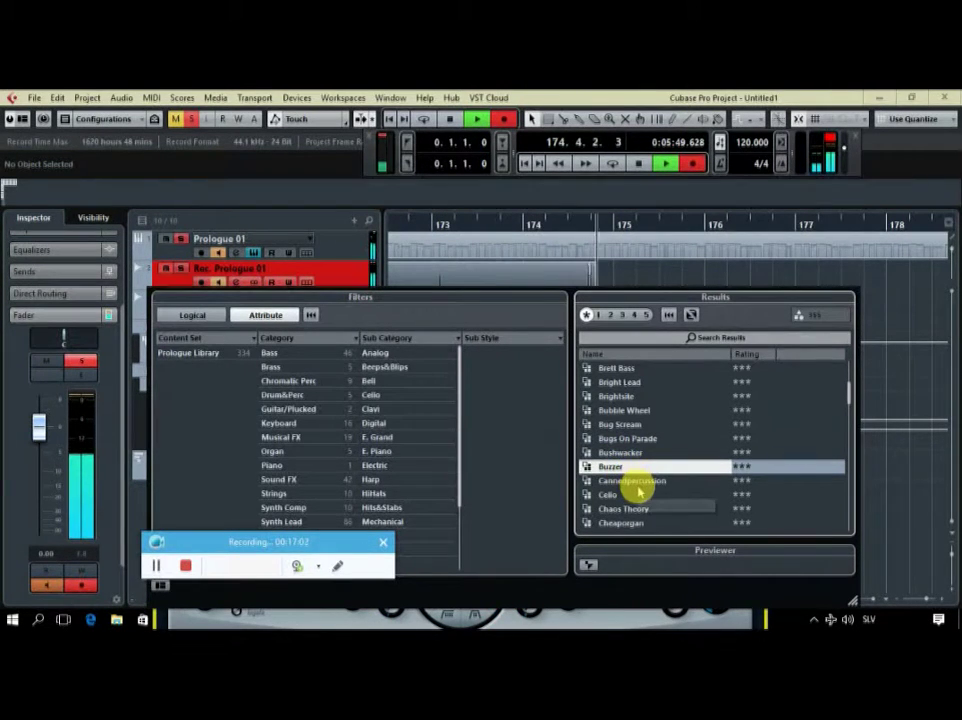
click(636, 482)
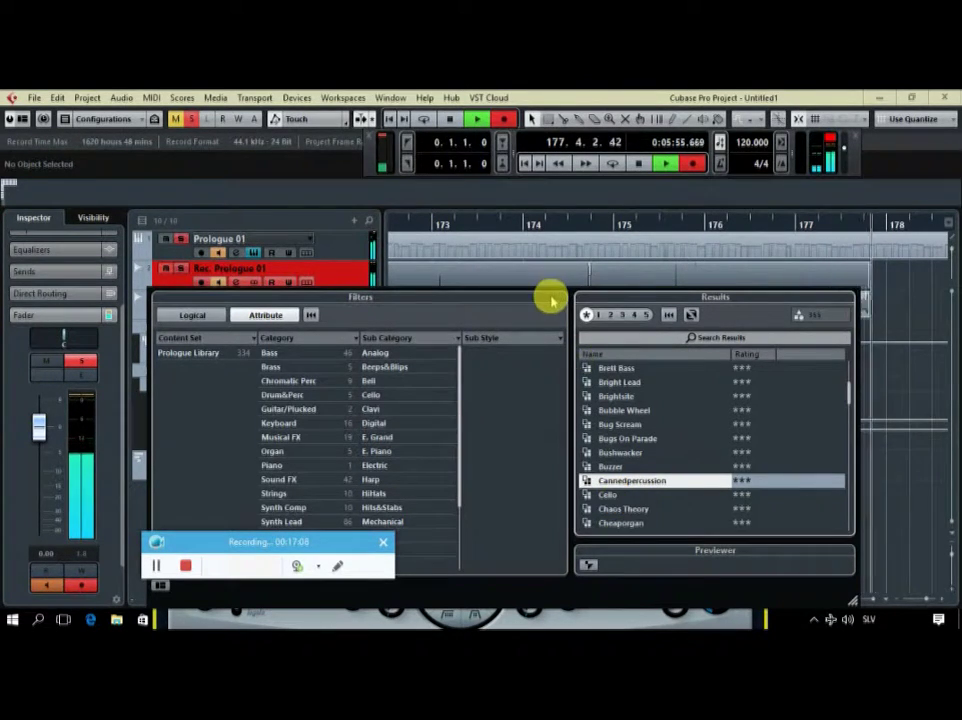
Reposition the preset browser to uncover the Prologue window's close control, auditioning the Cello, Chaos Theory and Cheaporgan presets during the take.
drag(551, 302, 931, 330)
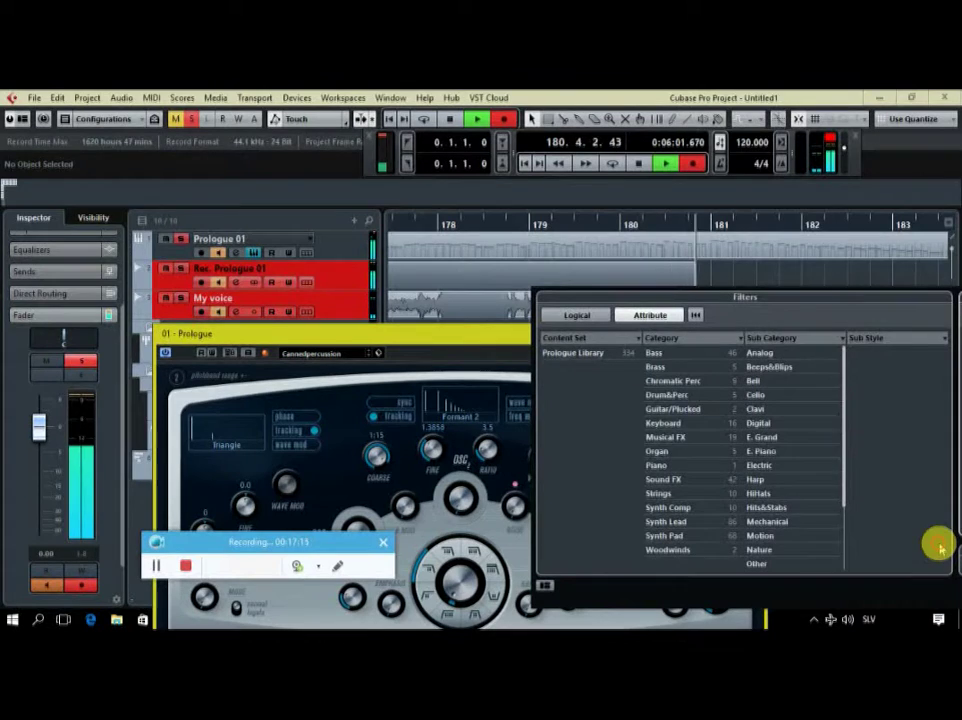
drag(880, 294, 455, 329)
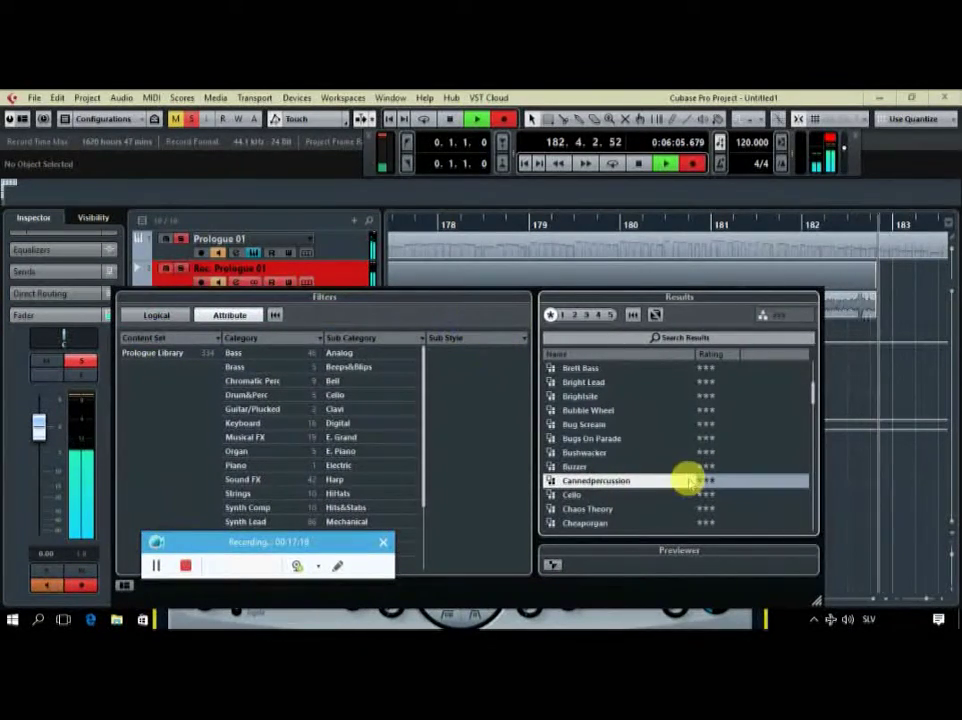
click(596, 495)
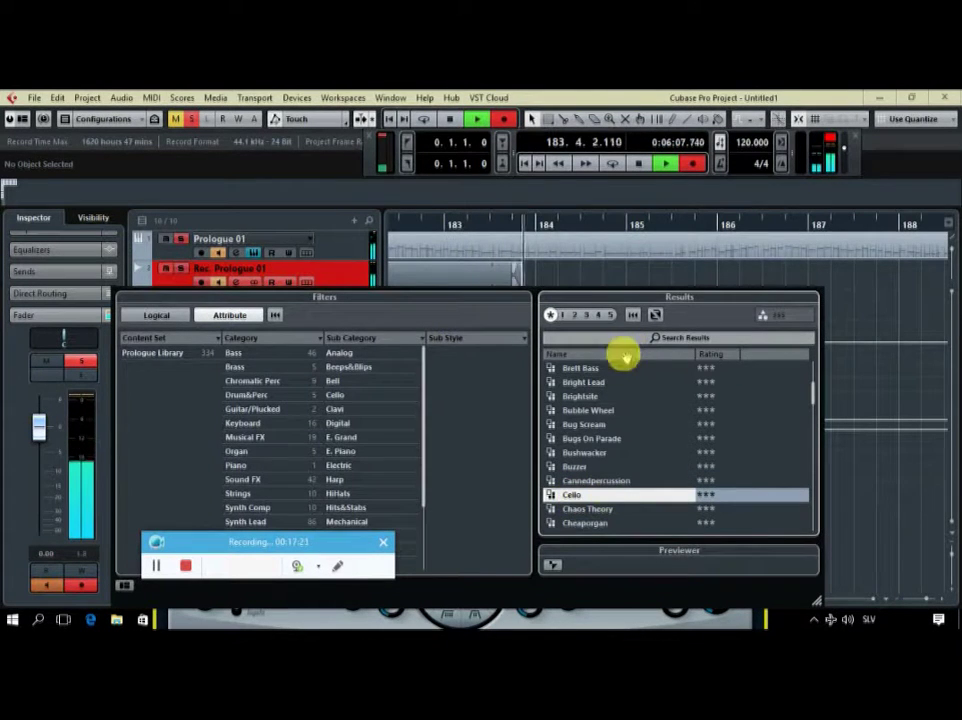
drag(522, 294, 421, 307)
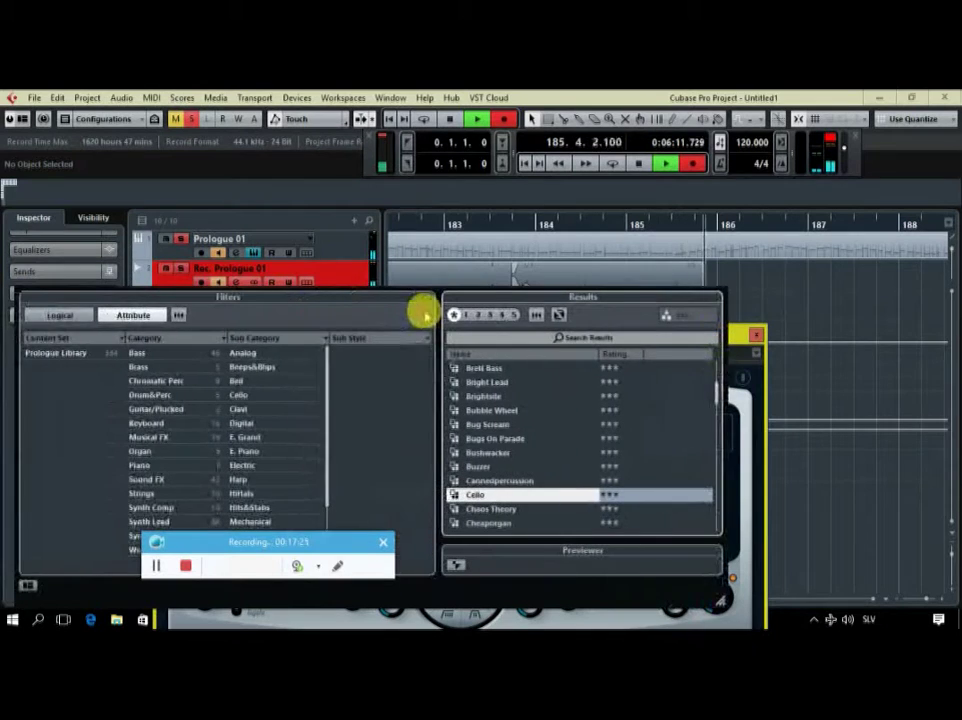
click(520, 510)
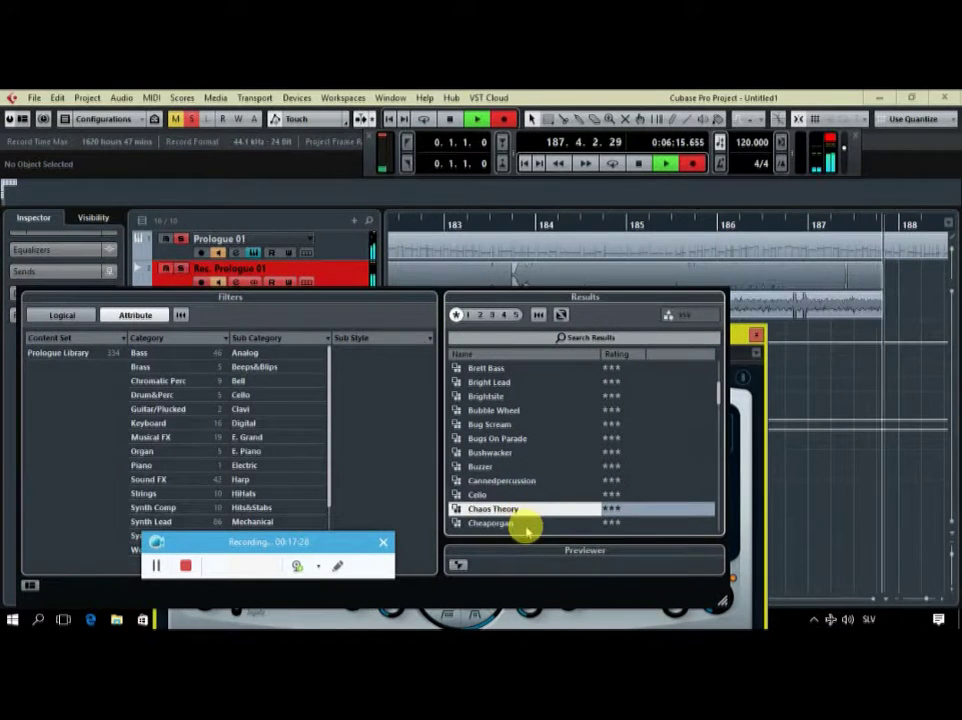
click(527, 524)
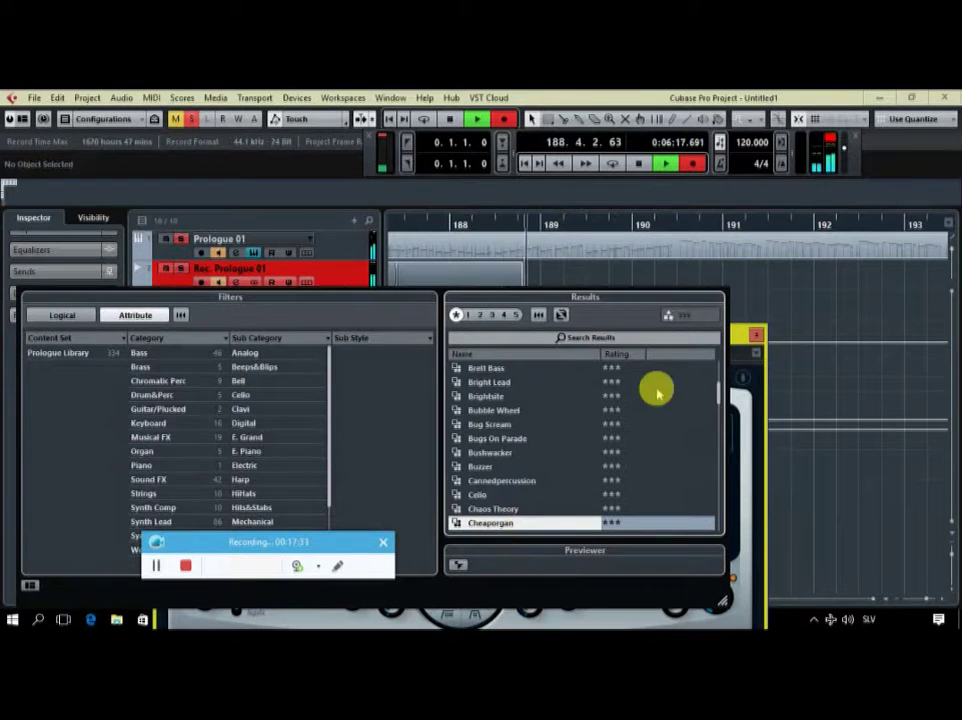
Audition the Cosmic Radiation, Cota Strings, Cs Horns 1, Cs Horns 2 and Cs40 Ring presets during the take.
scroll(716, 398, down, 4)
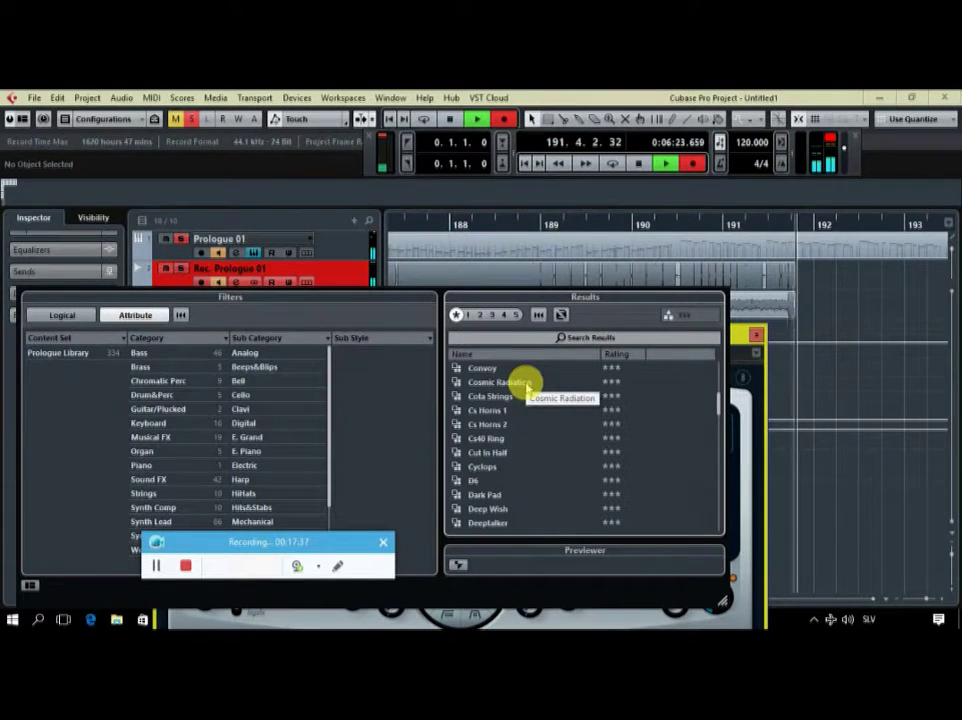
click(514, 384)
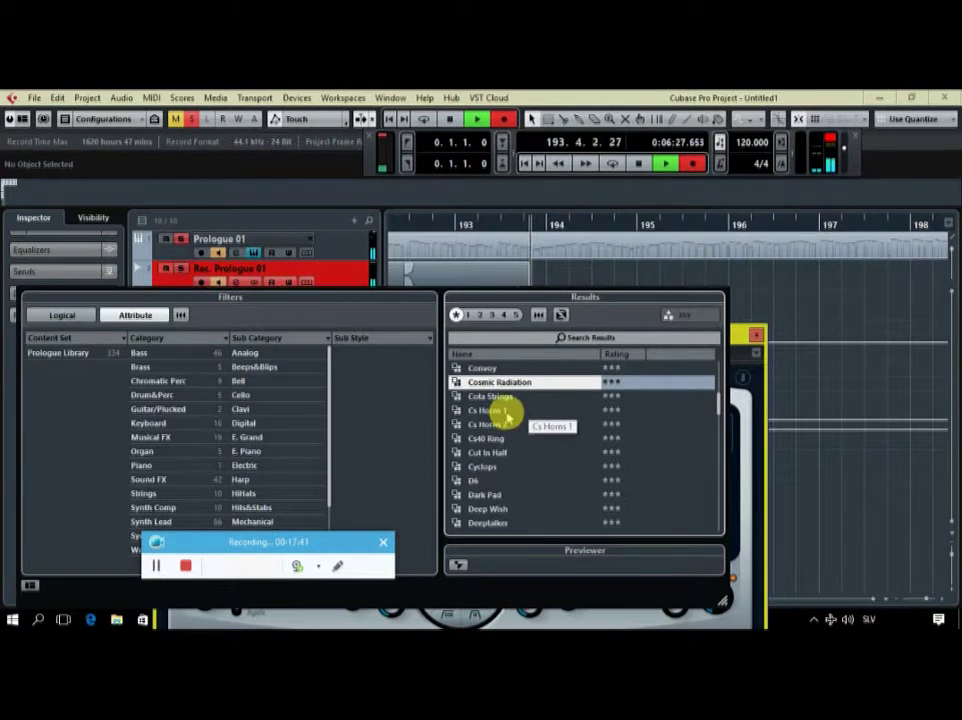
click(503, 398)
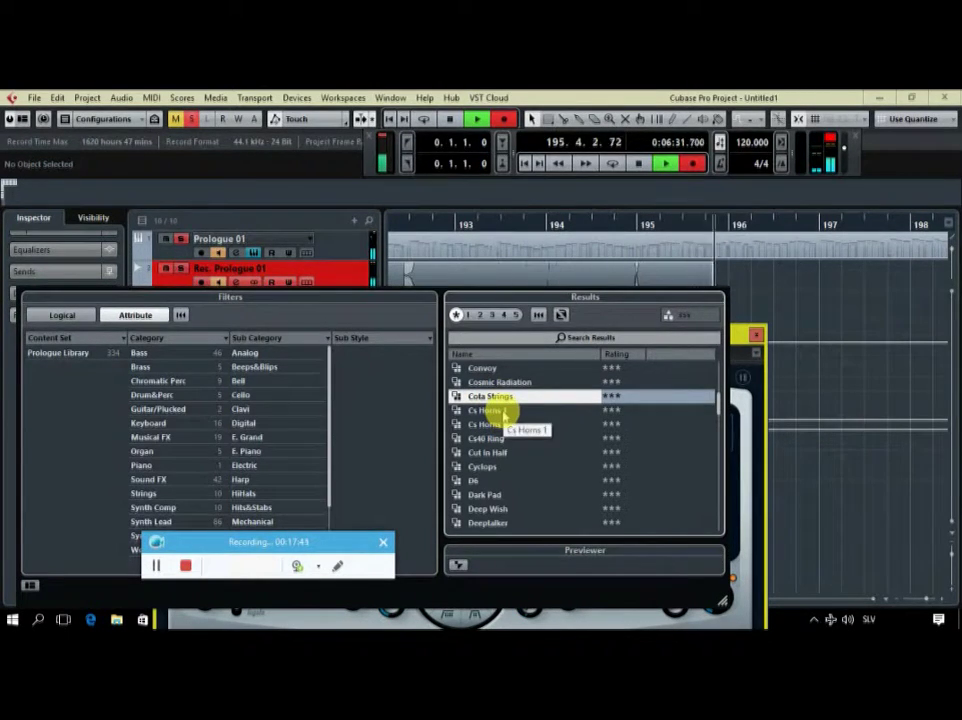
click(498, 412)
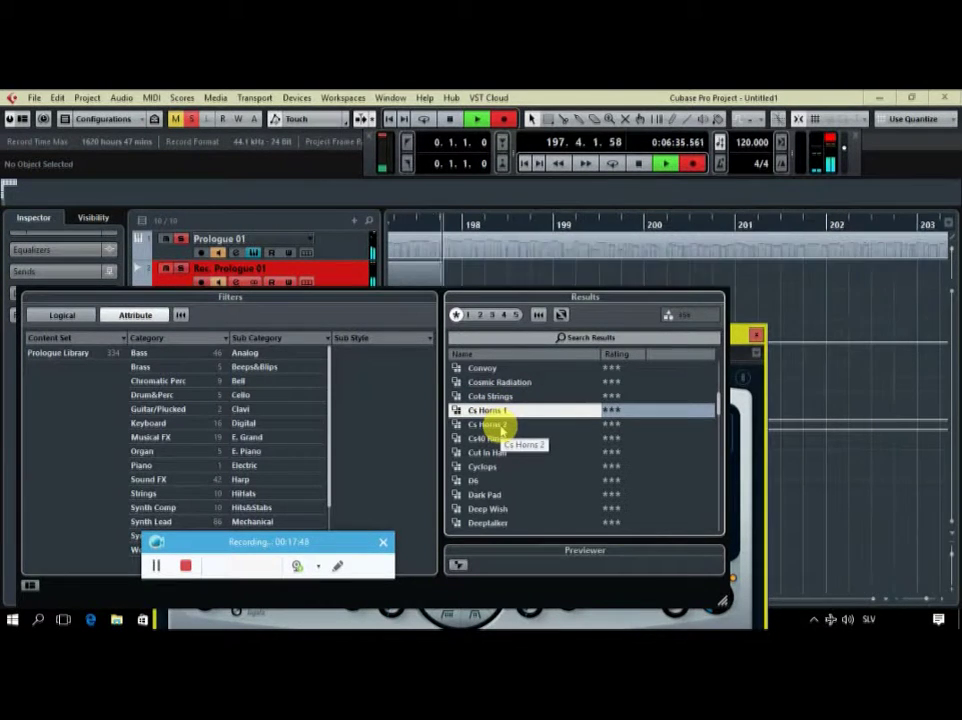
click(496, 425)
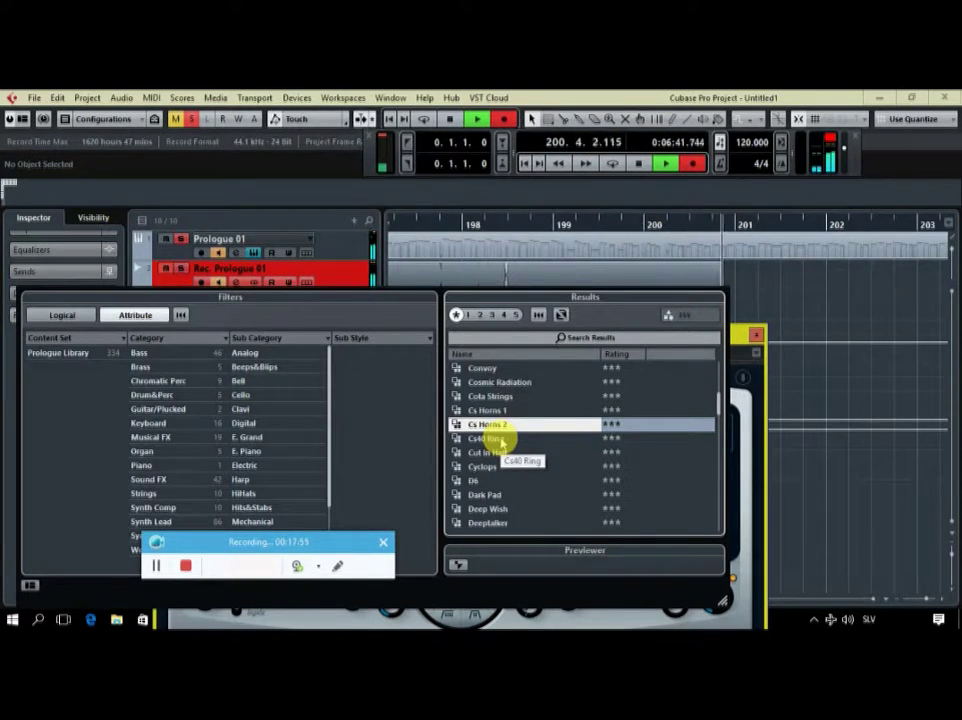
click(505, 441)
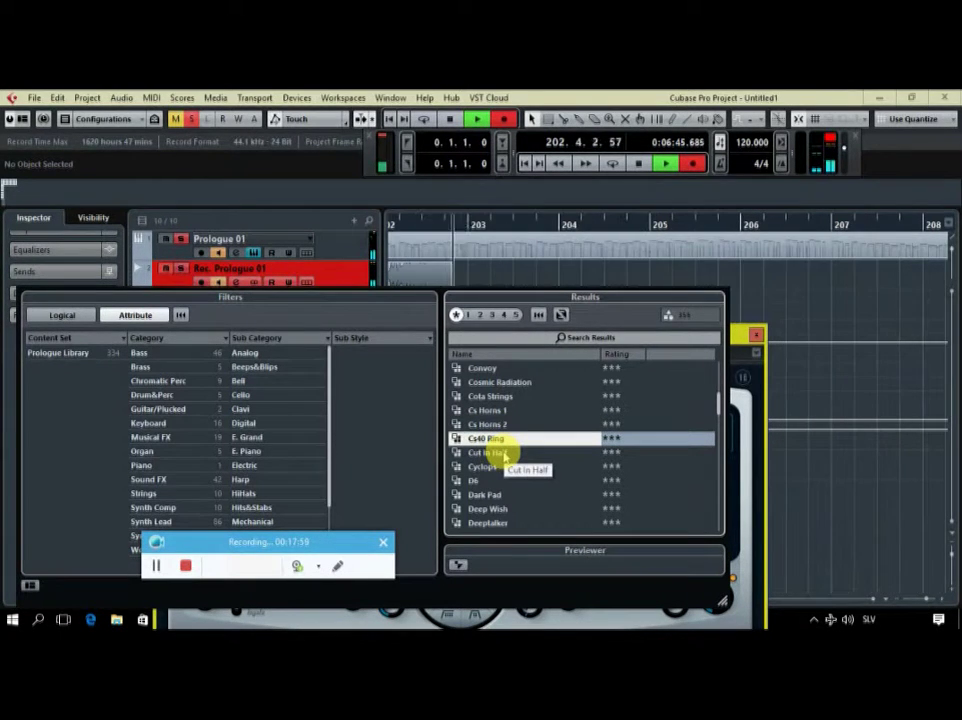
Audition the Cut In Half, Cyclops, D6, Dark Pad, Deep Wish and Deeptalker presets in order during the take.
click(501, 455)
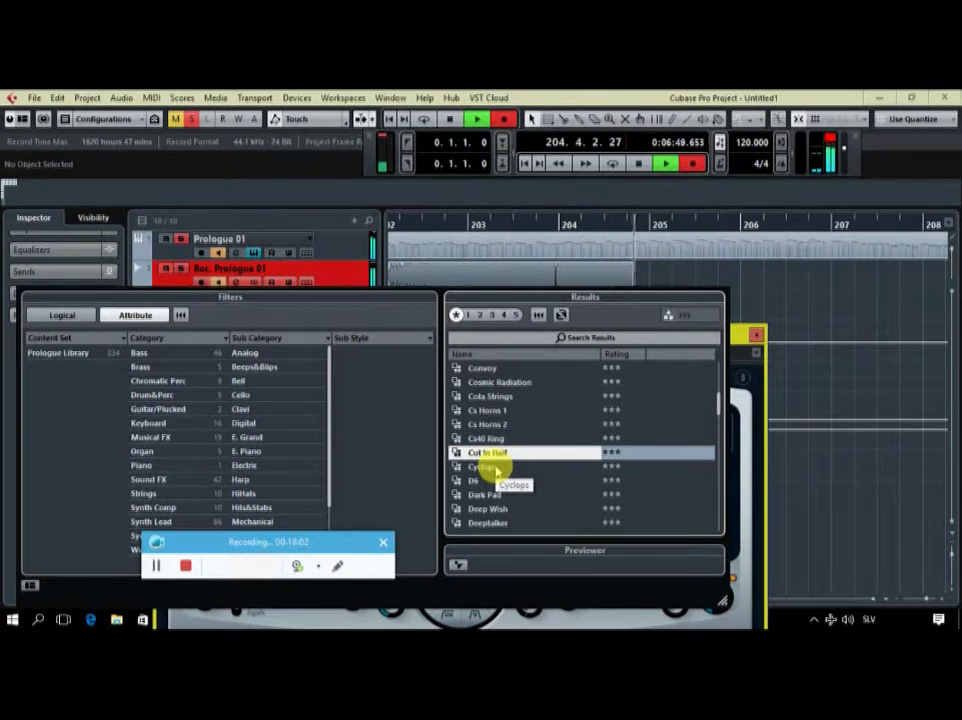
click(497, 468)
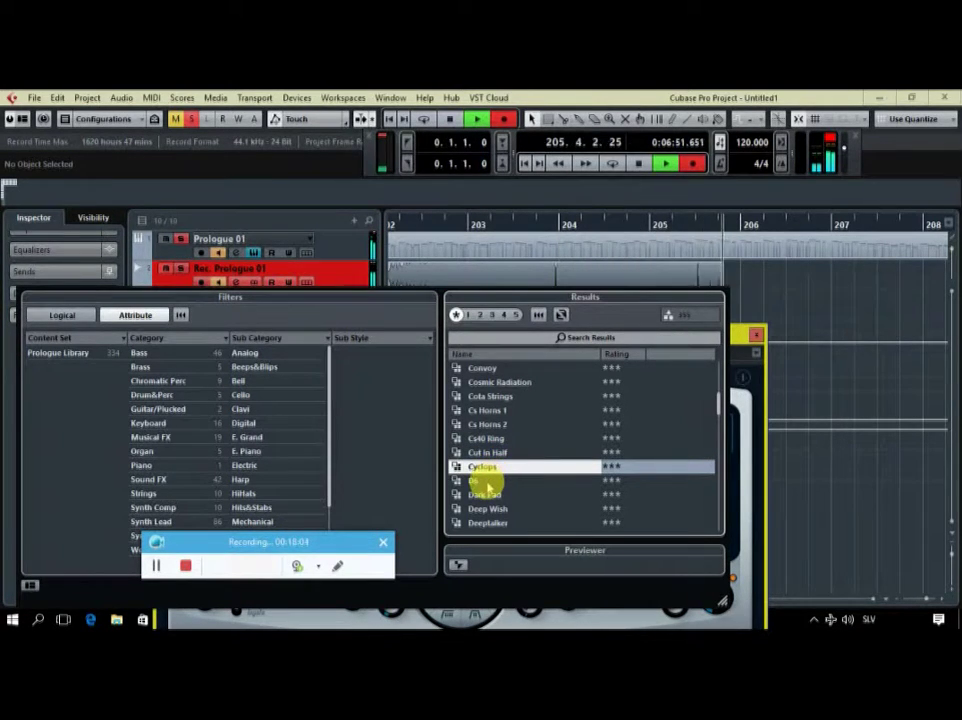
click(489, 482)
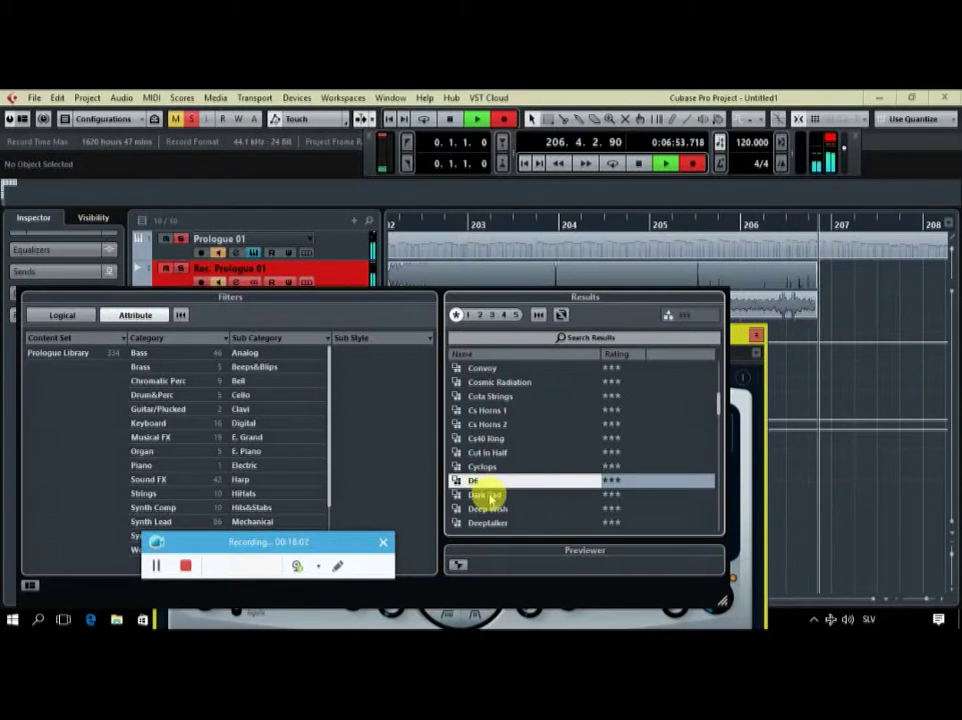
click(489, 495)
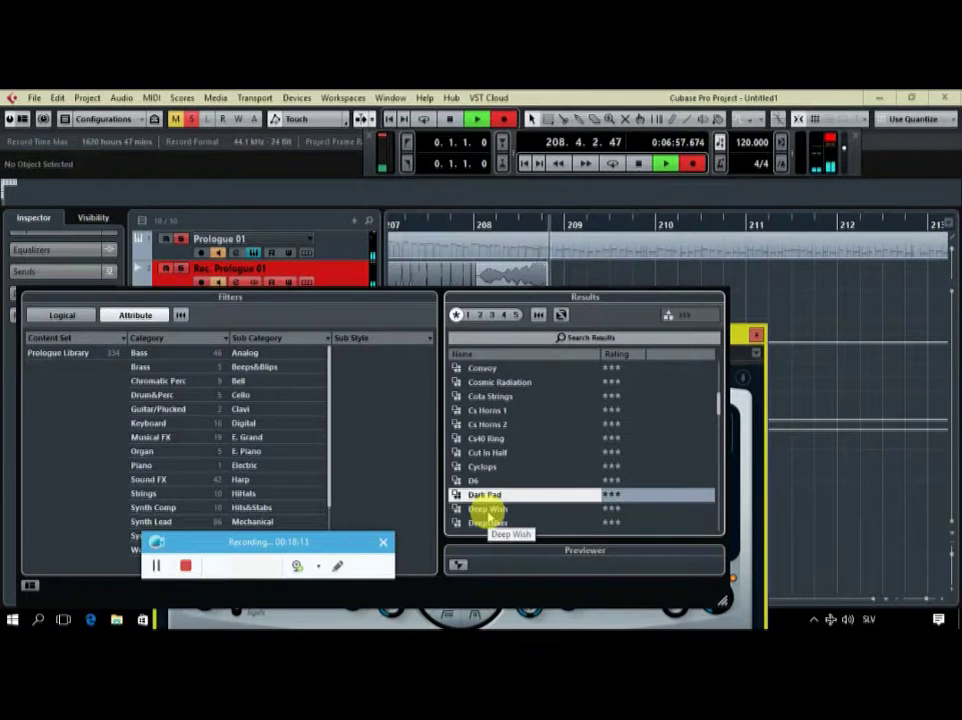
click(489, 510)
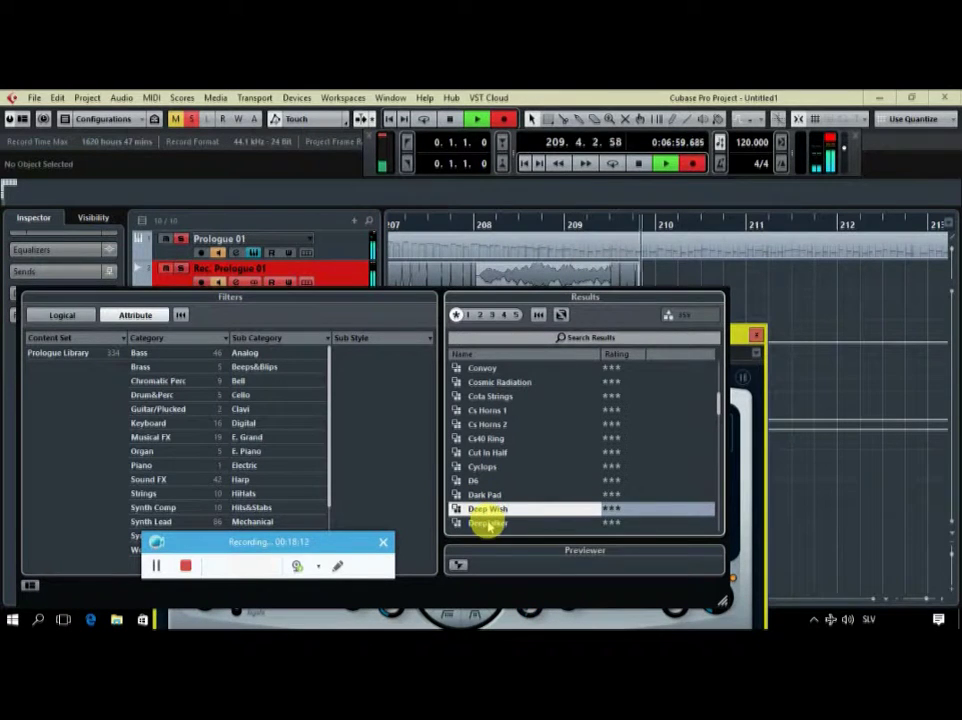
click(489, 524)
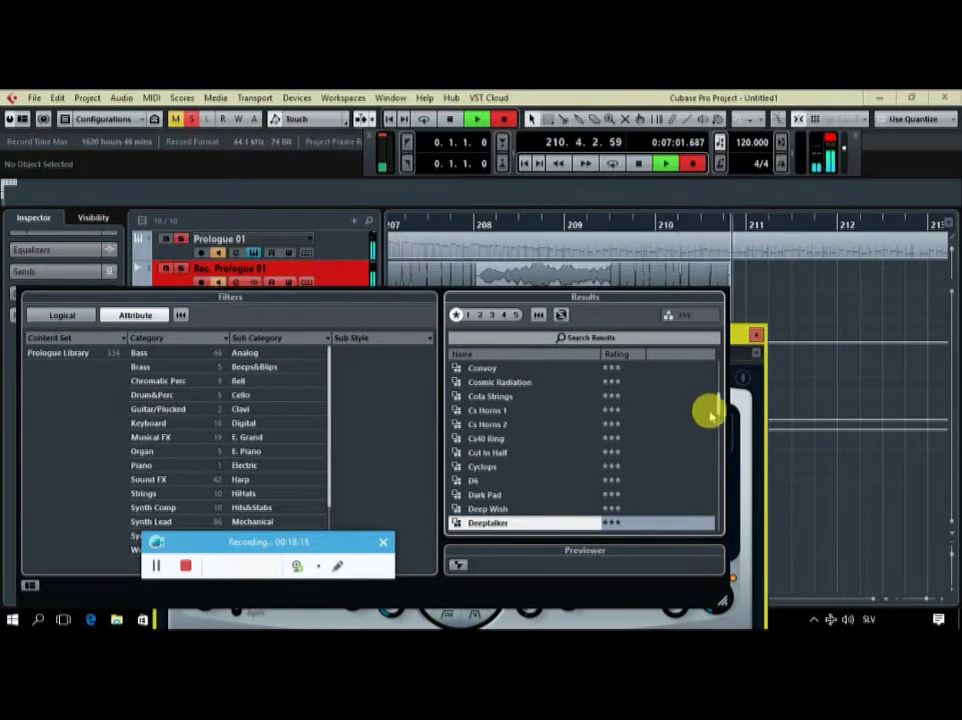
Audition the Distorted Piano and Distorted presets during the take, followed by Doctor Hu, Doomgiver, Dreamengine, Drive Sign and Dubsync.
scroll(710, 405, down, 6)
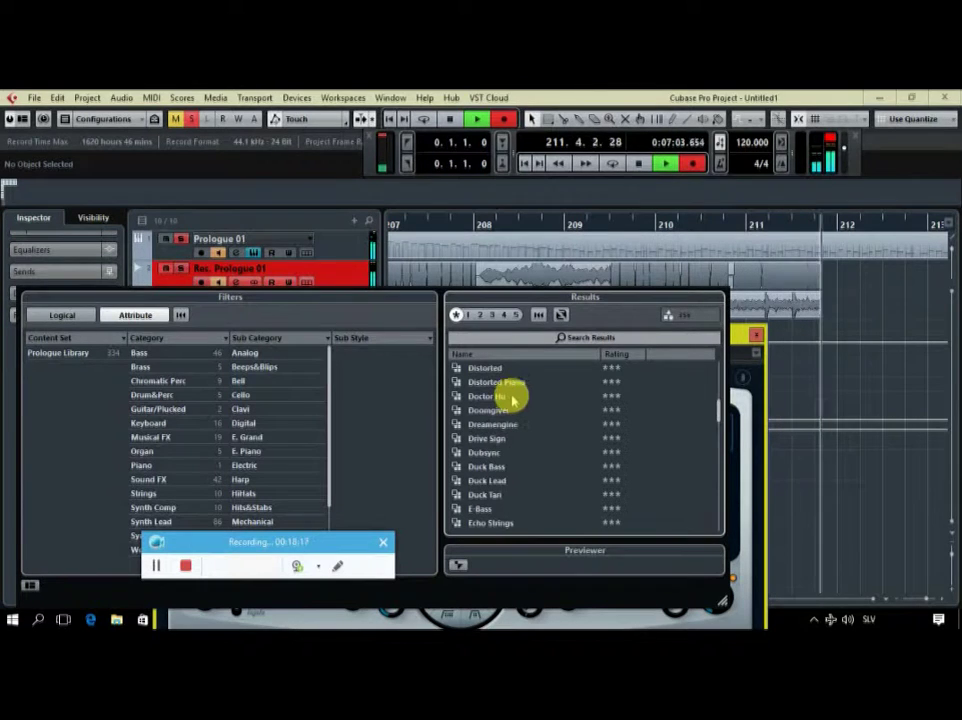
click(512, 384)
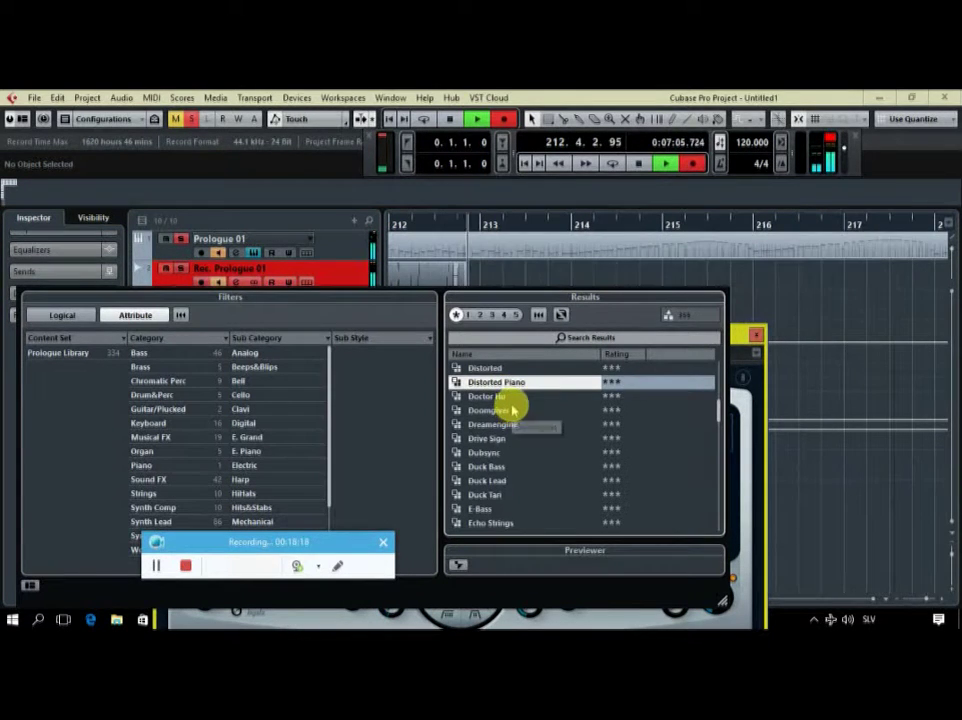
click(508, 369)
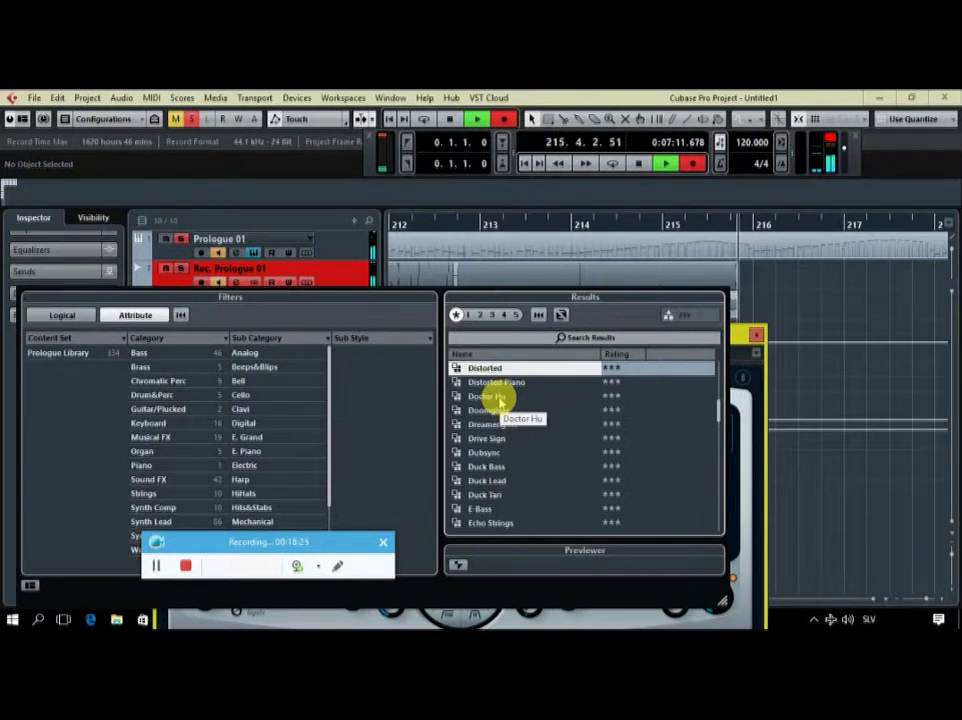
click(499, 397)
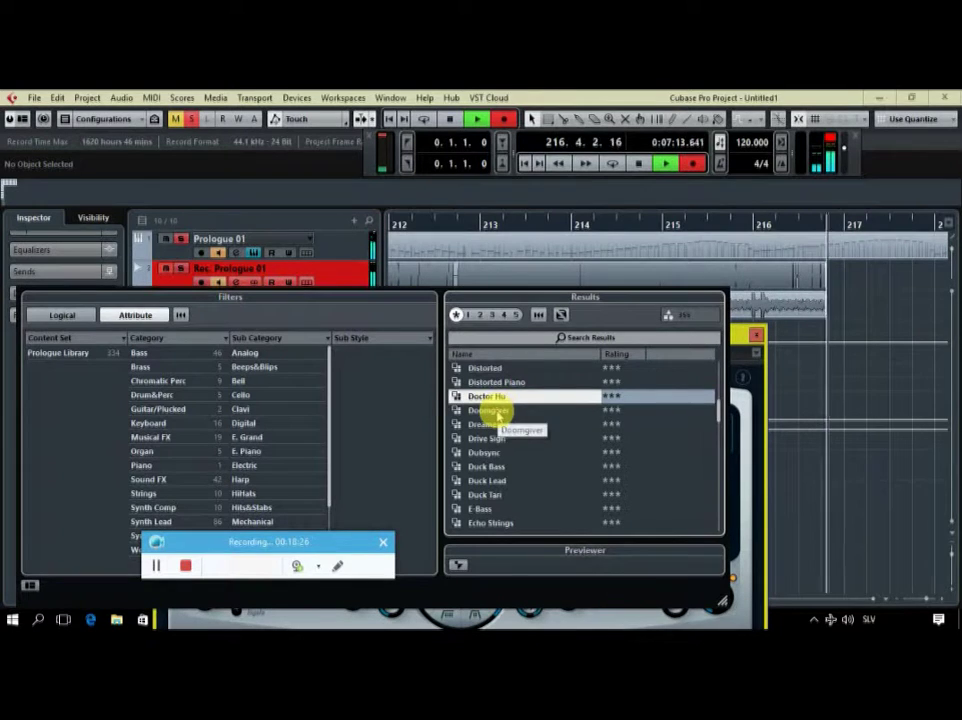
click(499, 412)
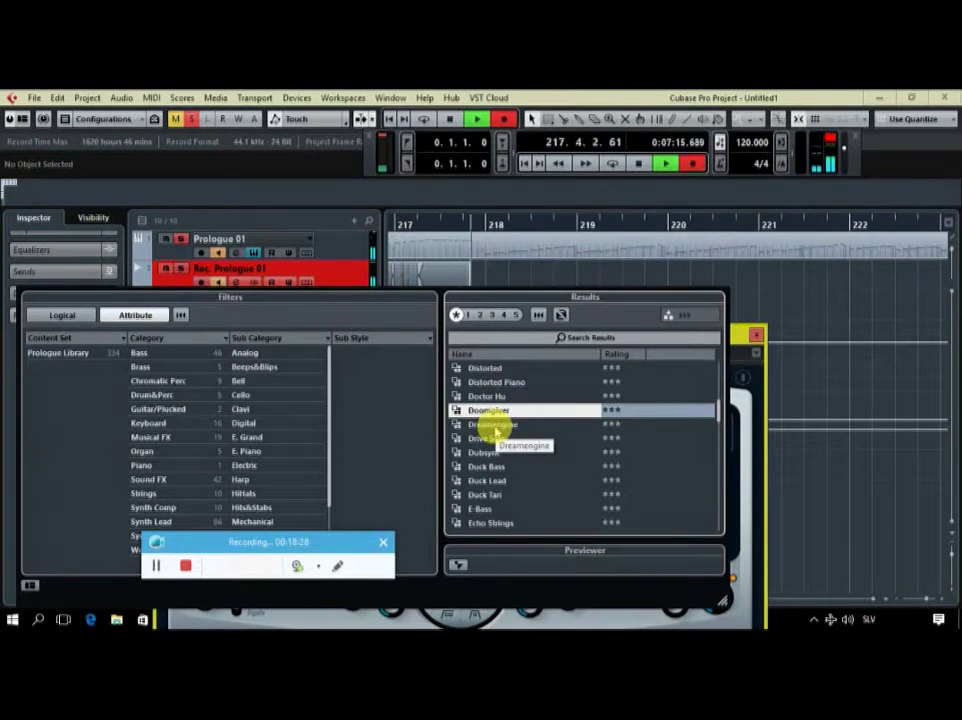
click(495, 426)
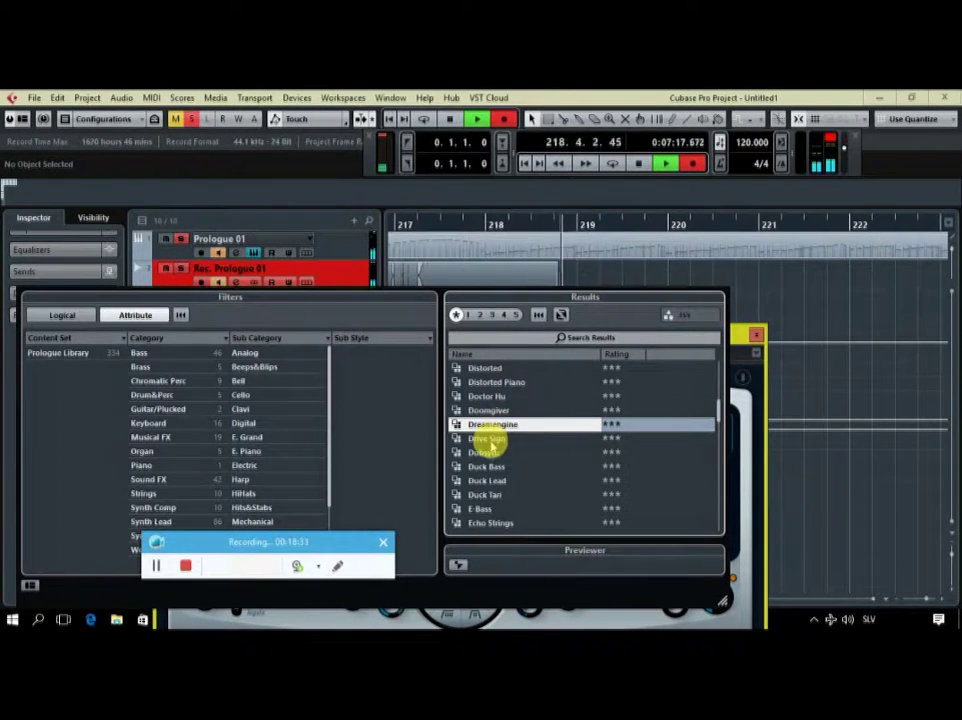
click(491, 440)
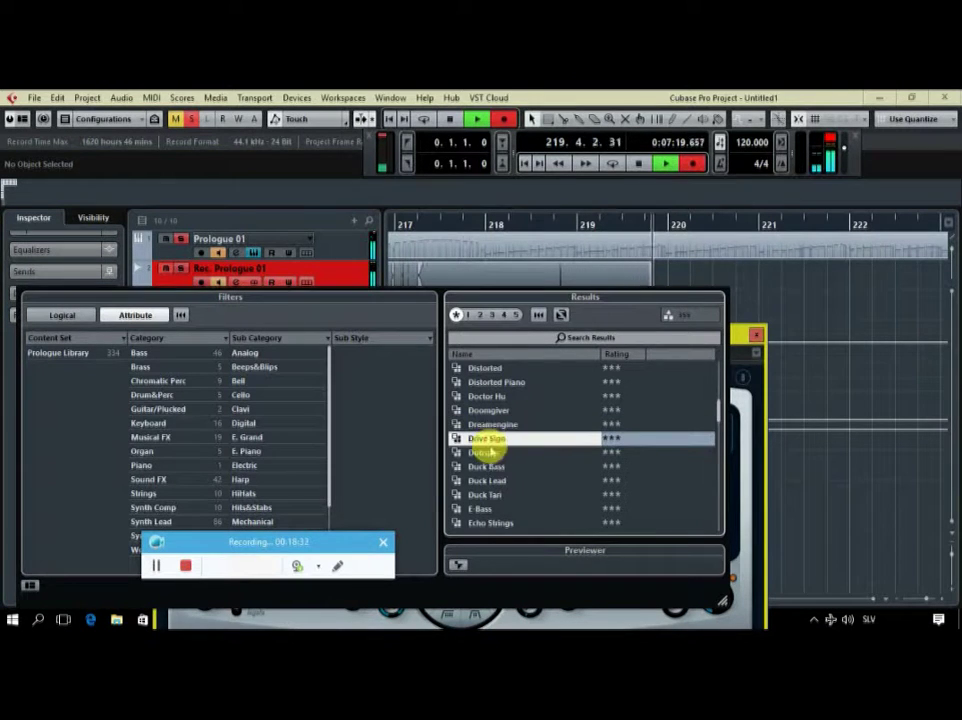
click(490, 454)
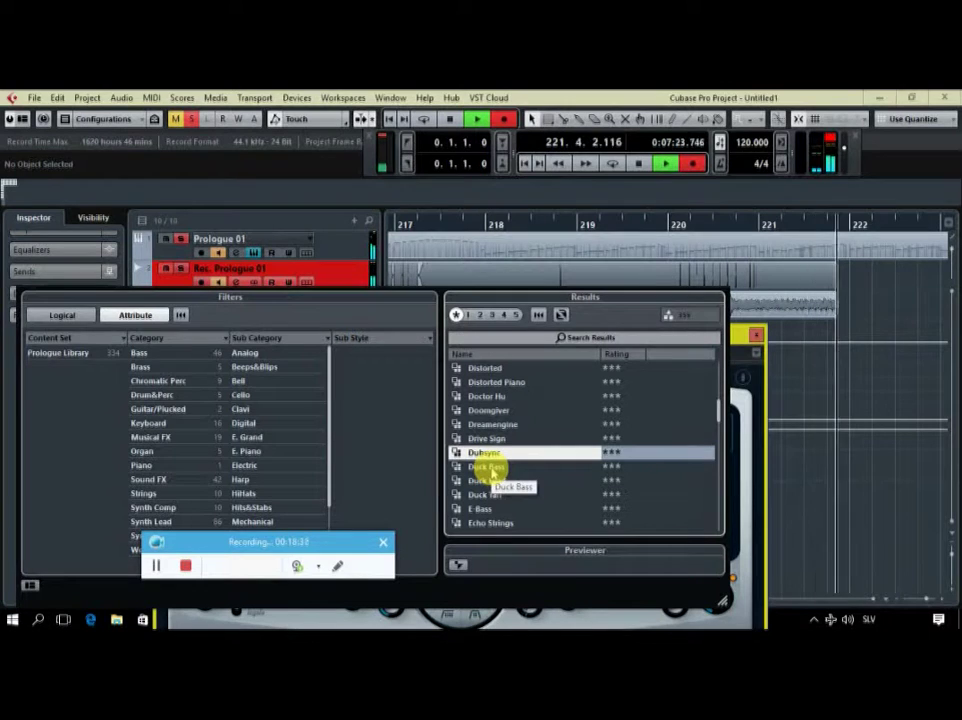
Audition the five consecutive presets from Duck Bass through Duck Lead and E-Bass to Echo Strings in order during the take.
click(490, 468)
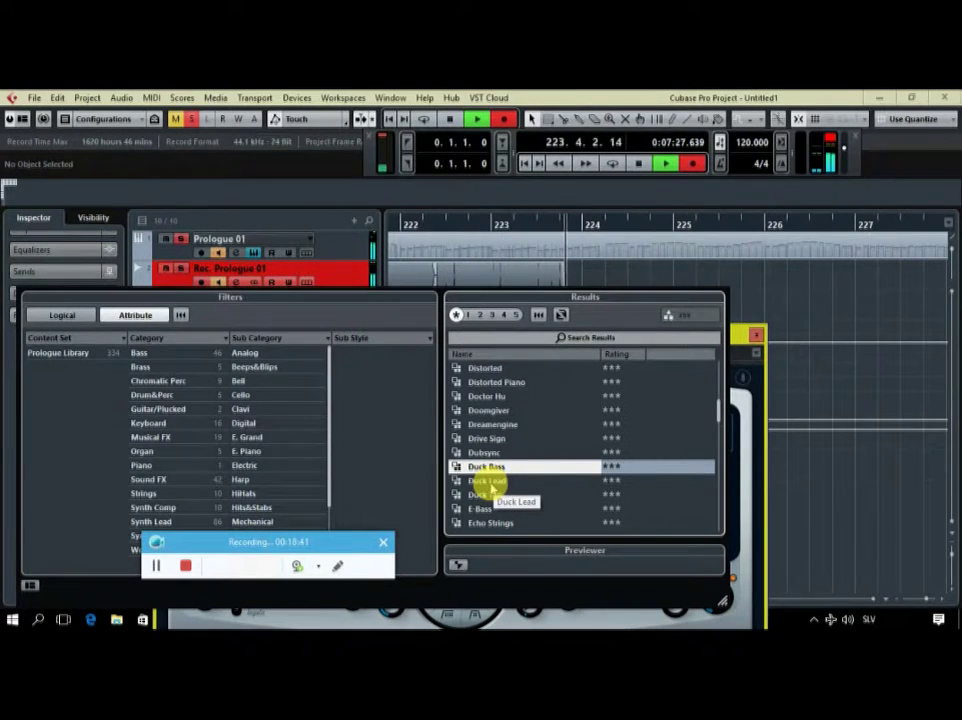
click(487, 481)
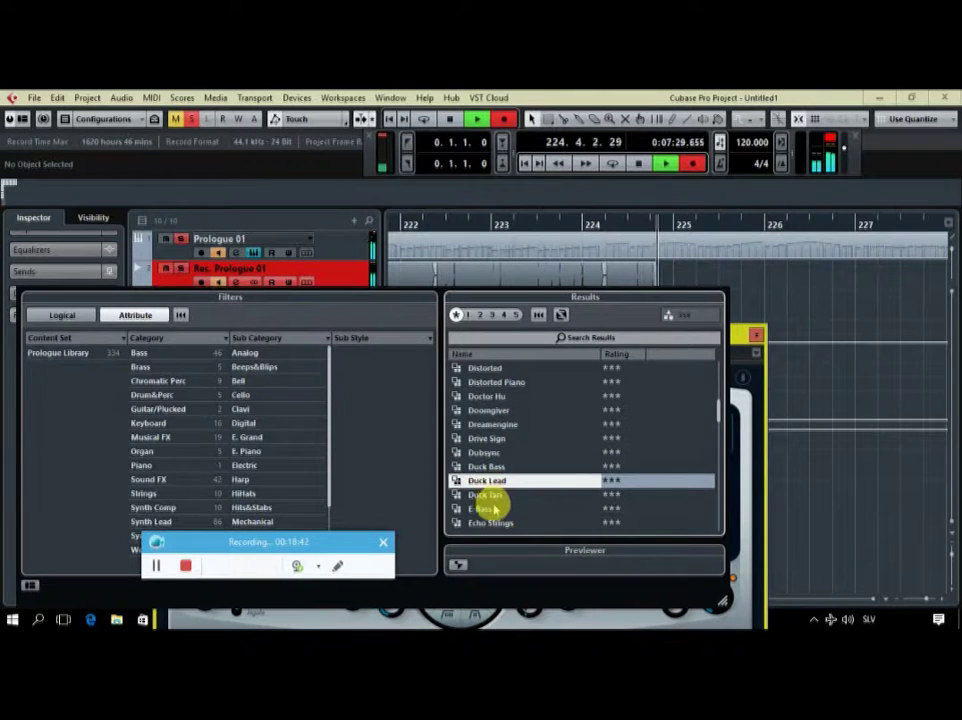
click(490, 497)
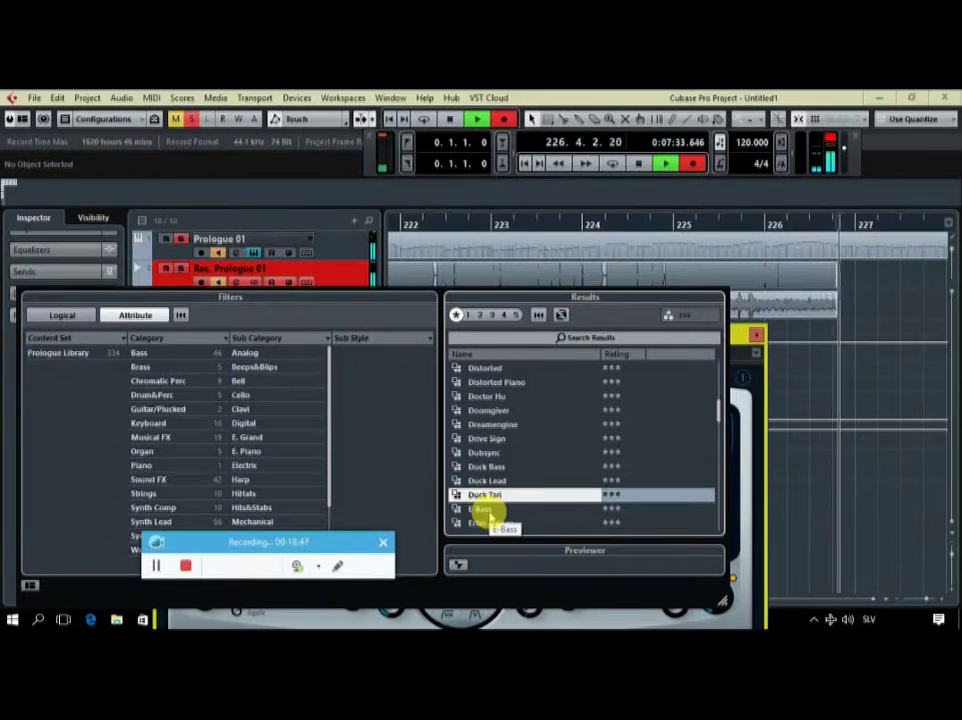
click(490, 511)
click(497, 523)
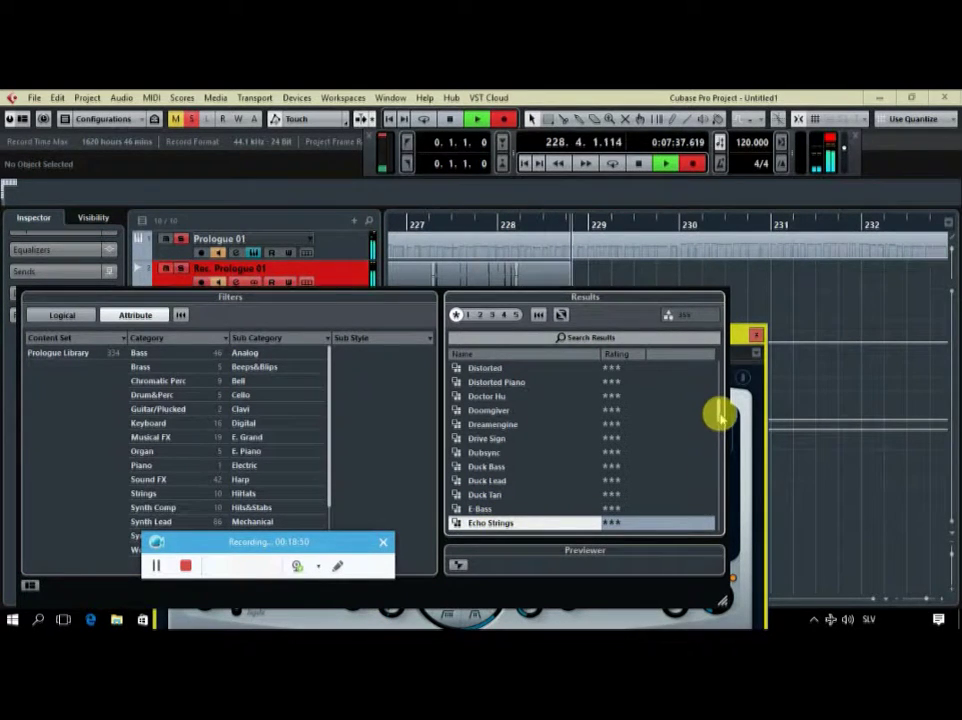
Audition the Eclipsed, Eff Exx, Electric Dogs, Electro Perc and ElectroChopper presets in order during the take.
scroll(720, 415, down, 4)
click(490, 382)
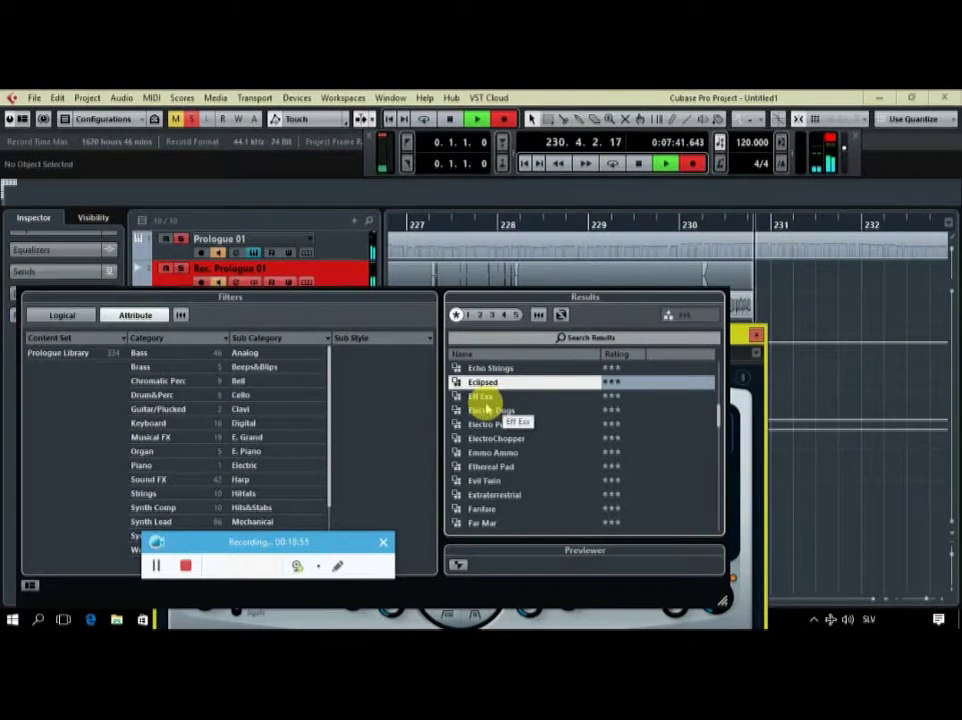
click(485, 397)
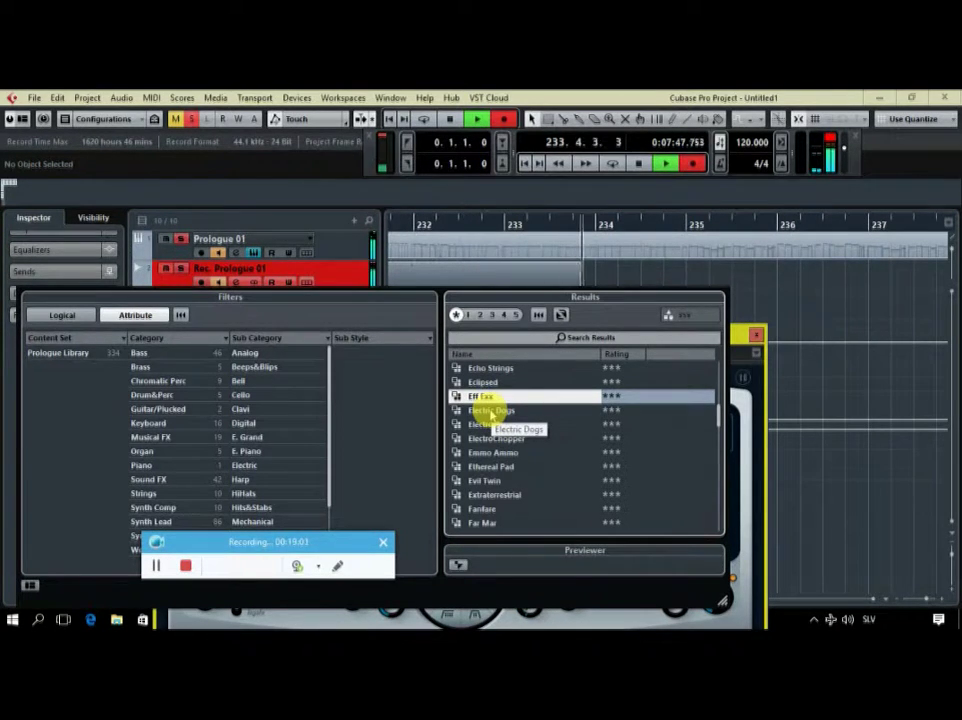
click(491, 411)
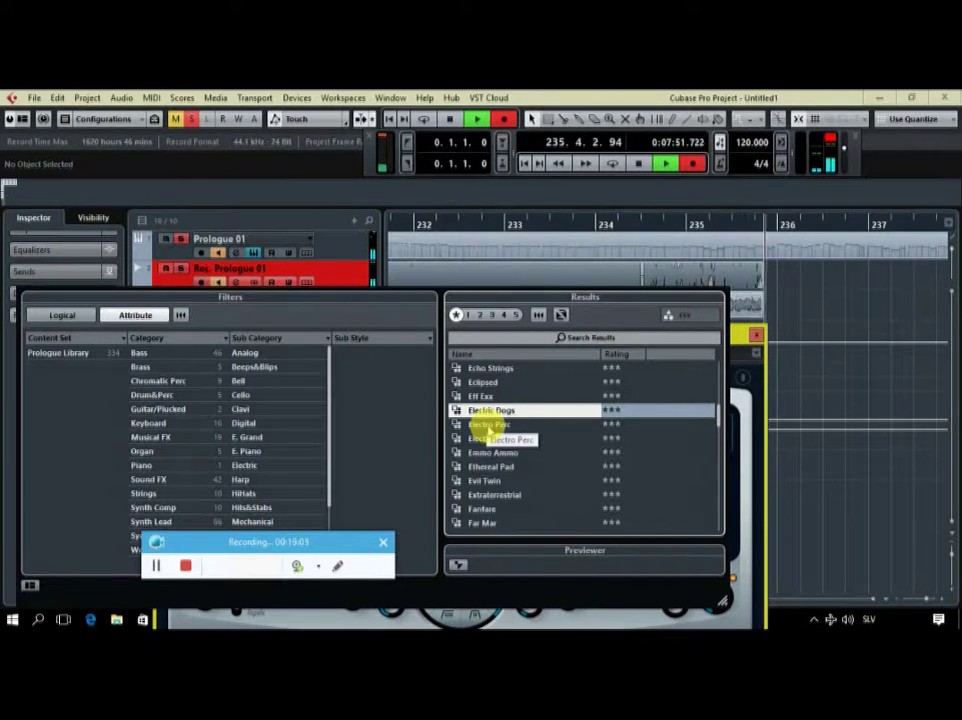
click(489, 425)
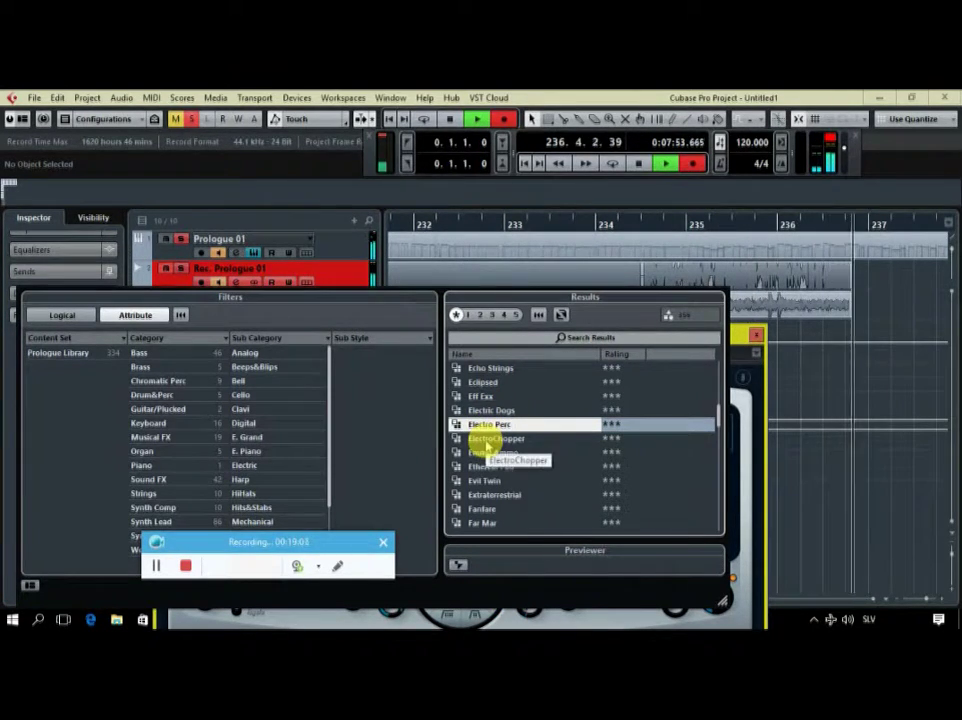
click(488, 440)
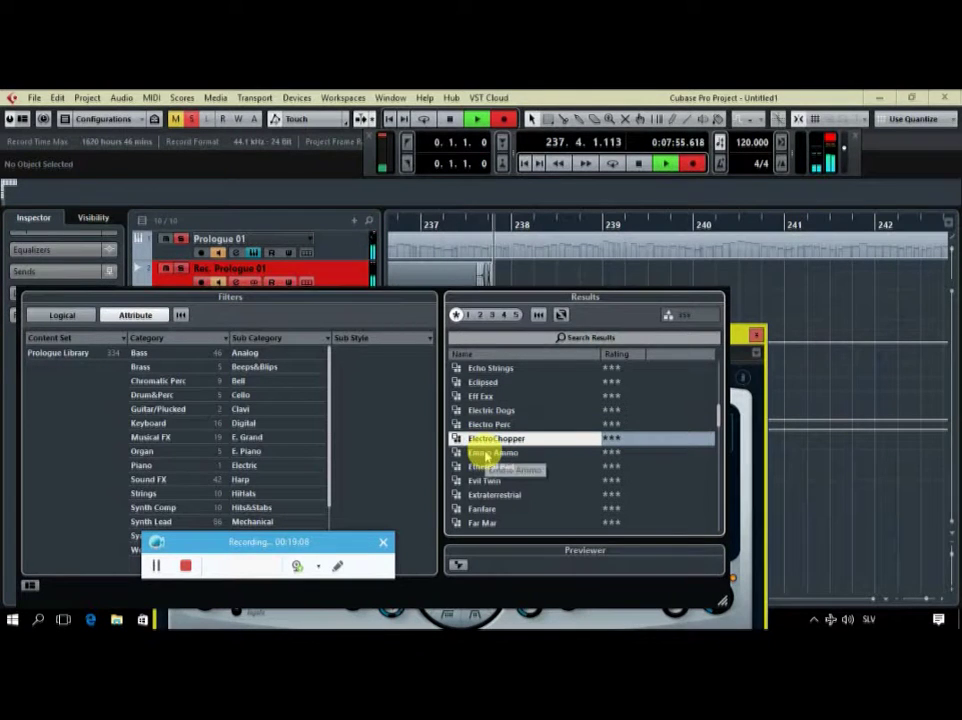
Audition the Emmo Ammo, Ethereal Pad, Evil Twin, Extraterrestrial and Fanfare presets in order during the take.
click(487, 454)
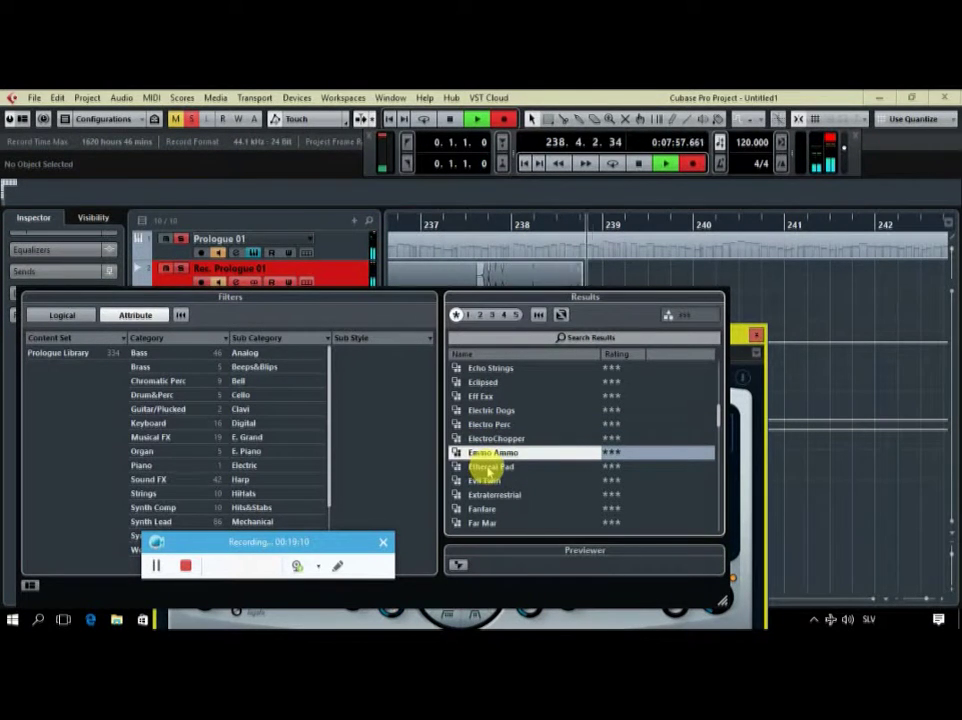
click(487, 468)
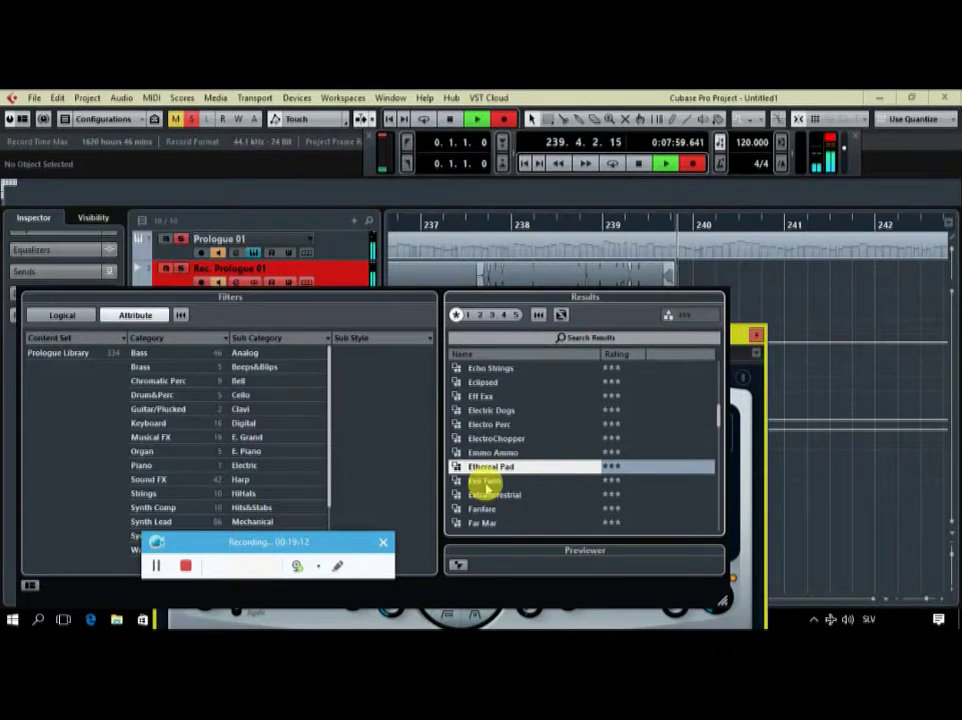
click(487, 482)
click(487, 495)
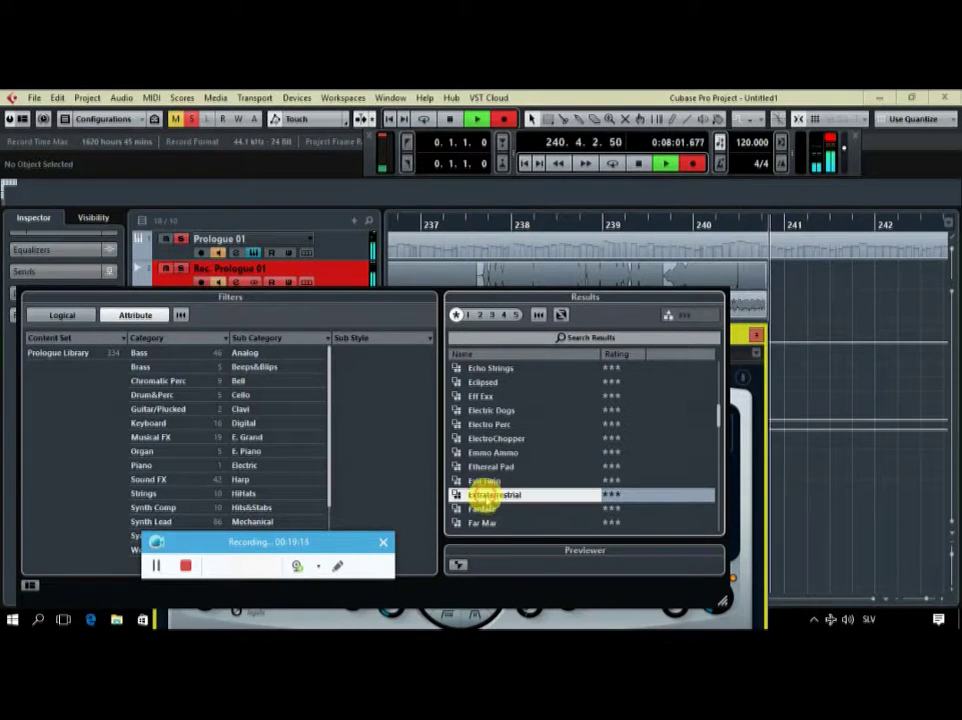
click(486, 509)
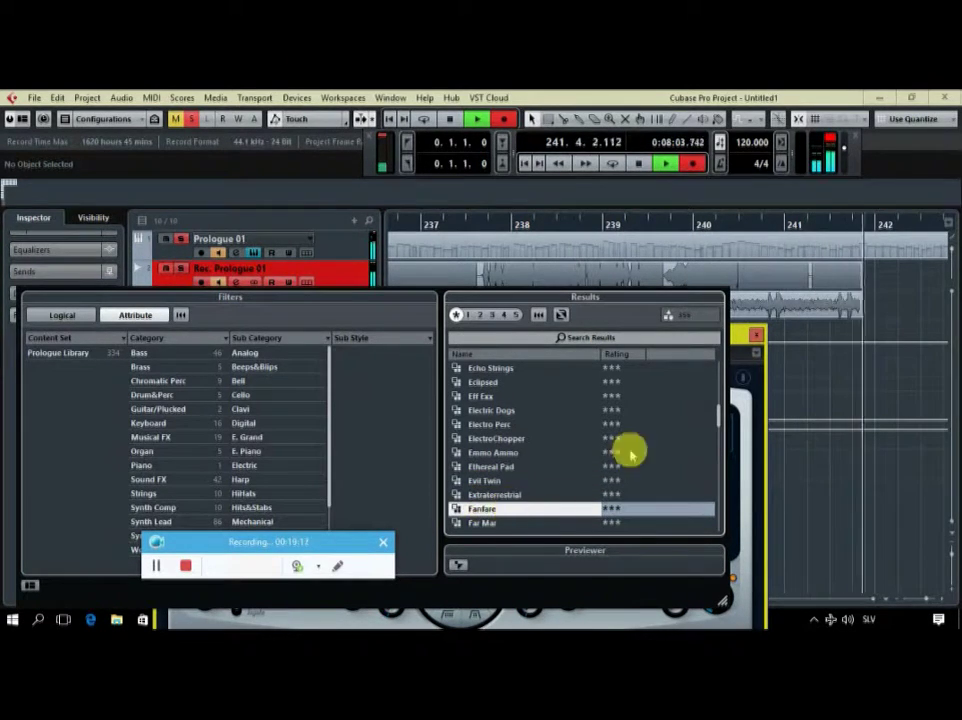
Audition the Little Big, Little Luck, Lofme and Long Range presets from the Prologue library.
drag(713, 408, 713, 436)
scroll(600, 425, down, 2)
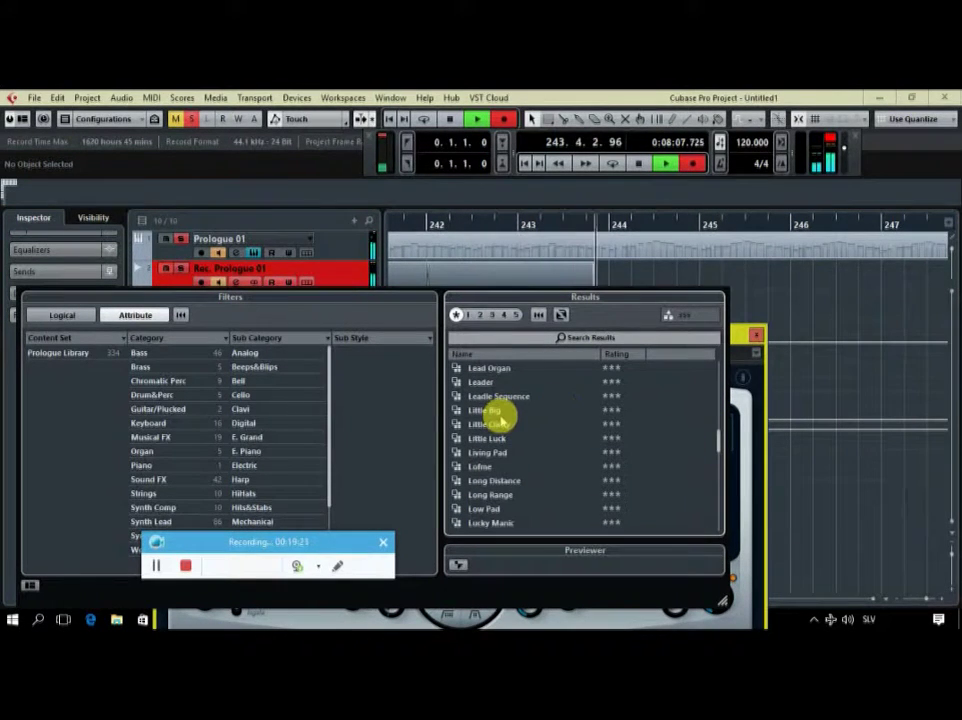
click(482, 411)
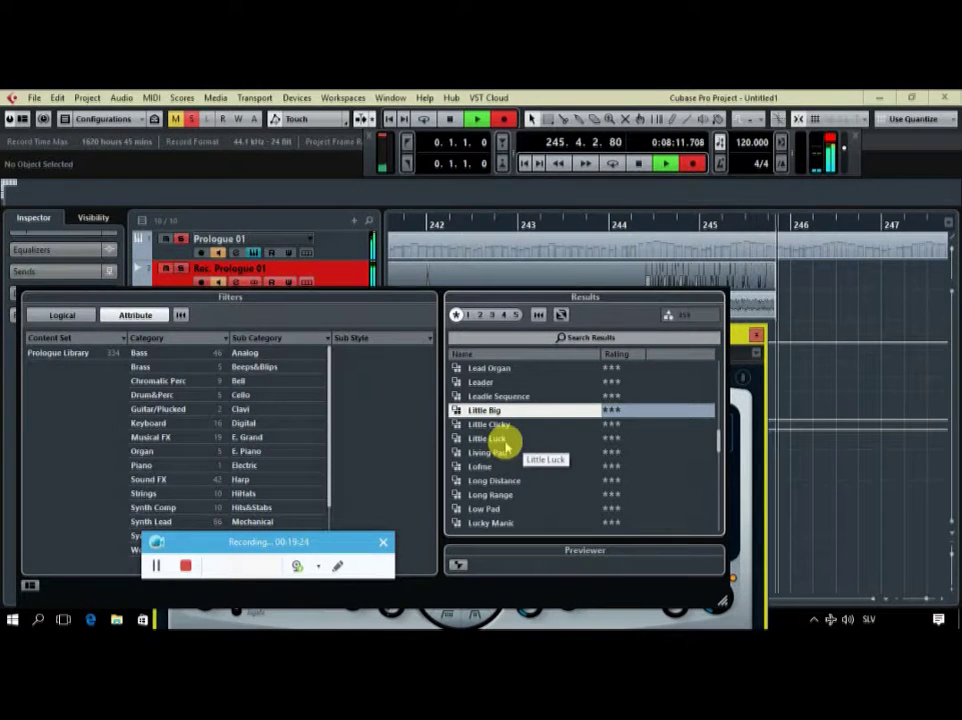
click(499, 440)
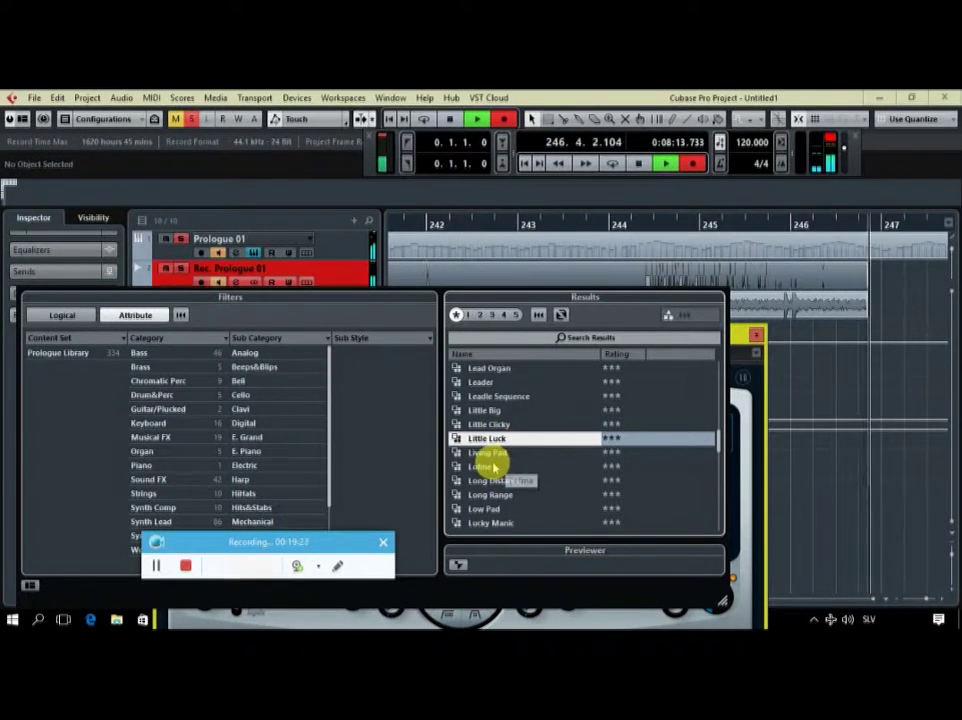
click(490, 466)
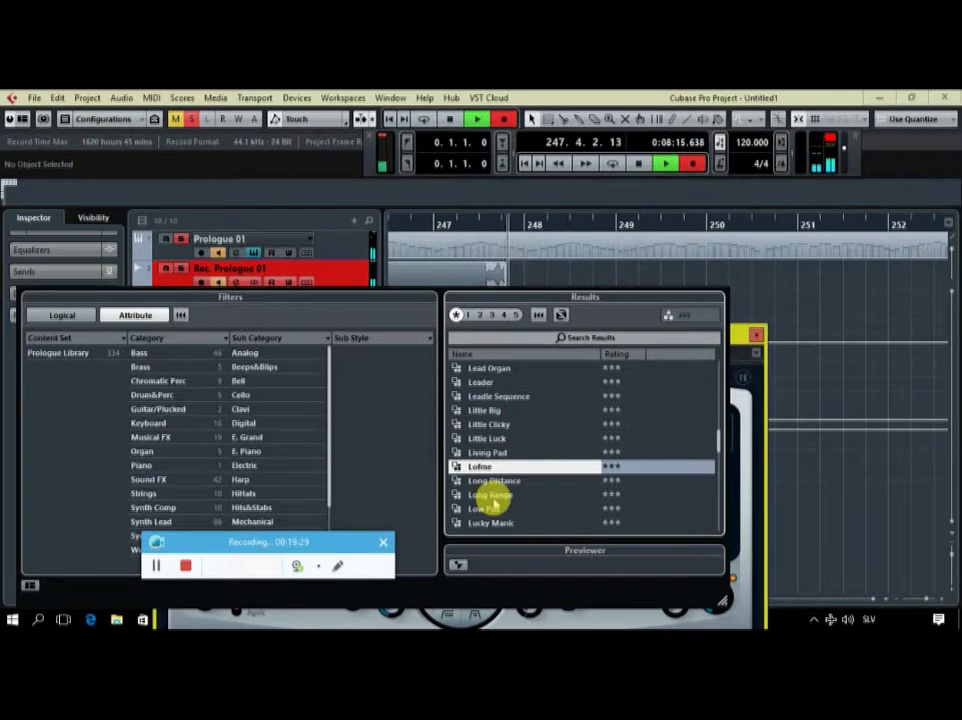
click(492, 495)
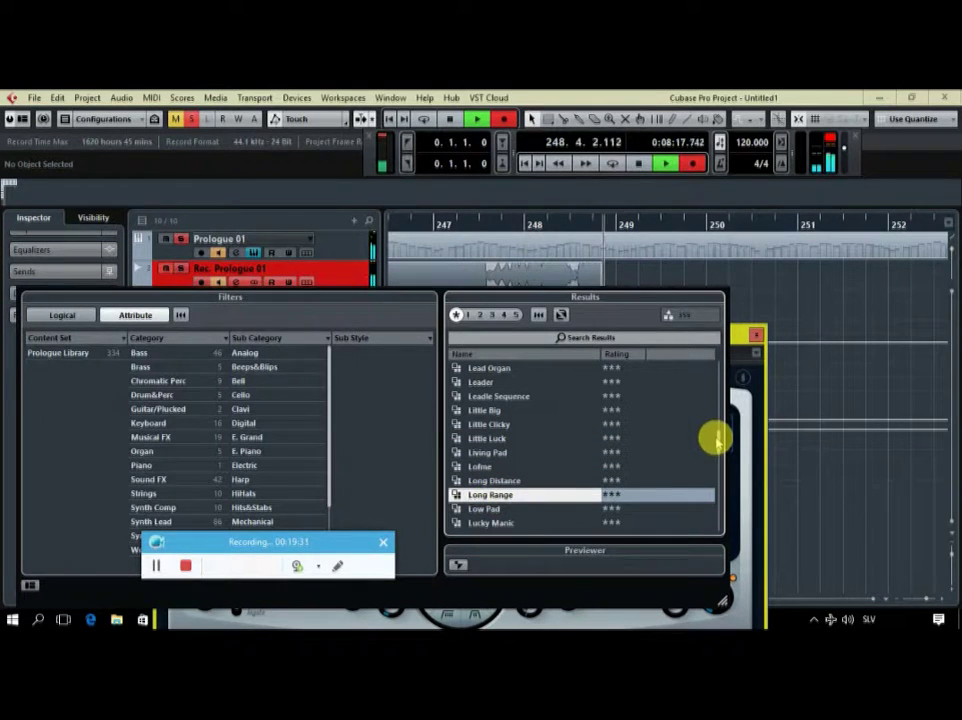
Audition the Nautic Pad, Neverending, Nightshift and Old Jangle presets in the Prologue library.
drag(717, 440, 715, 453)
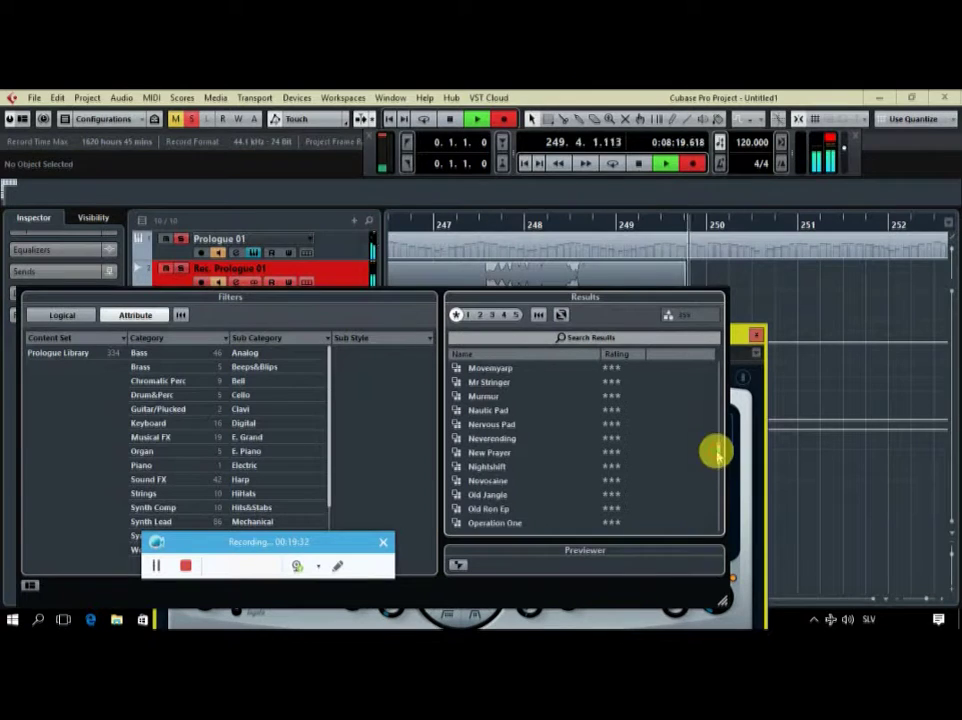
click(493, 411)
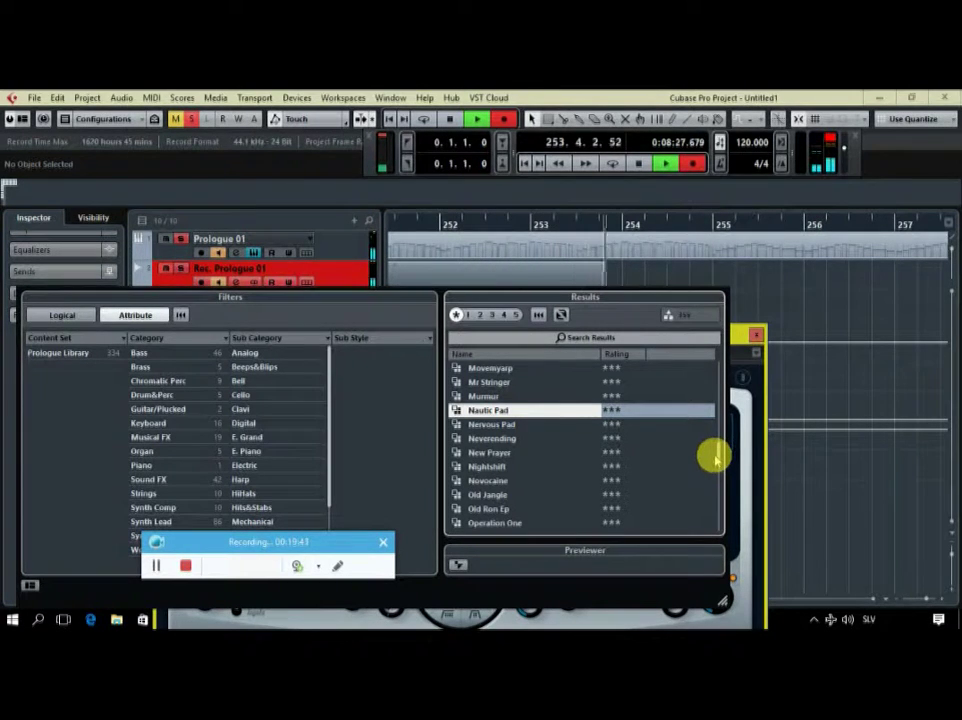
click(514, 439)
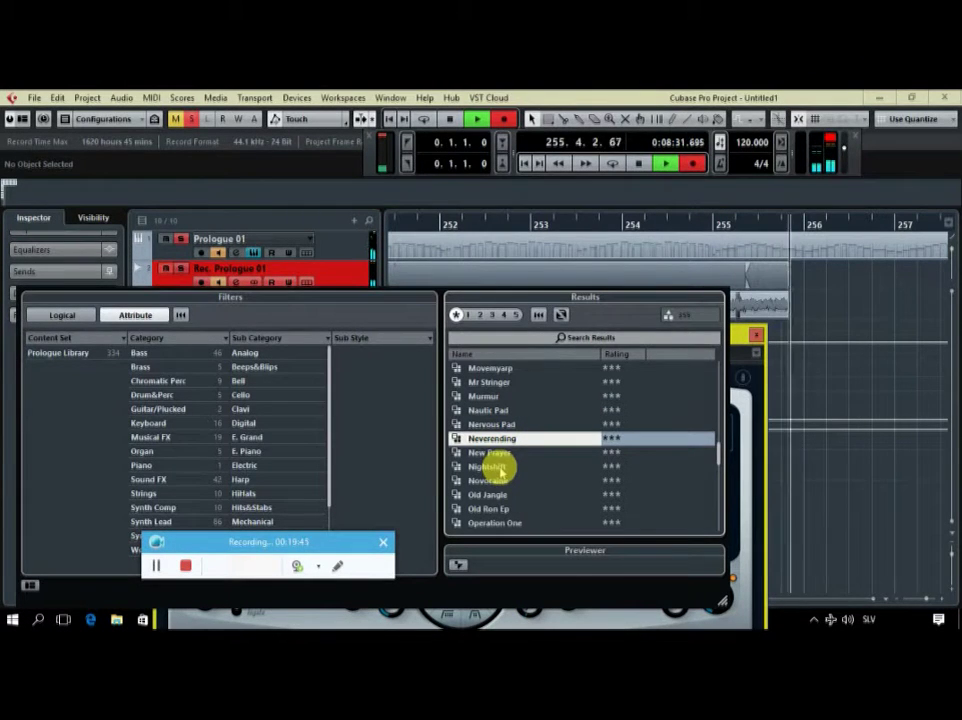
click(498, 466)
click(510, 495)
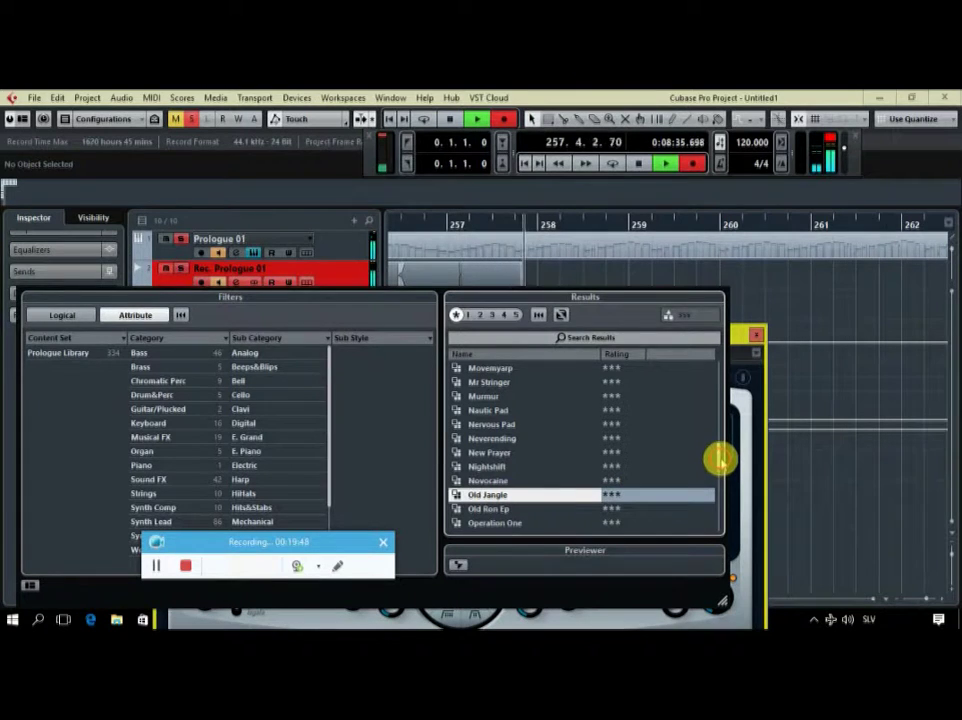
Audition the Searing and Screaming Lead presets, load Saw Lead instead, and close the preset browser.
drag(715, 465, 715, 481)
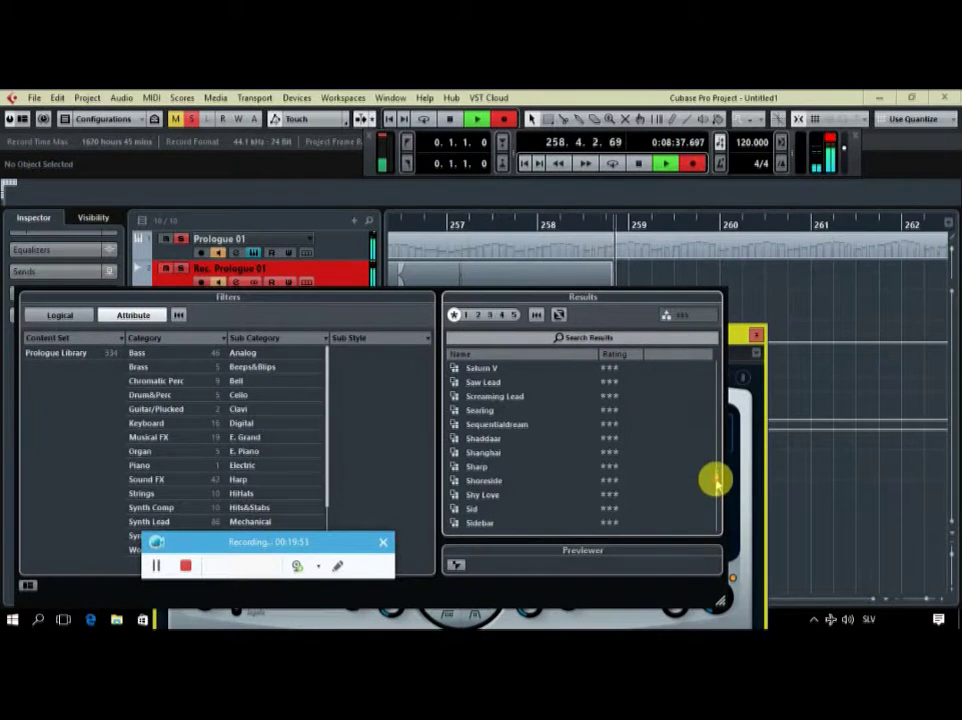
click(485, 408)
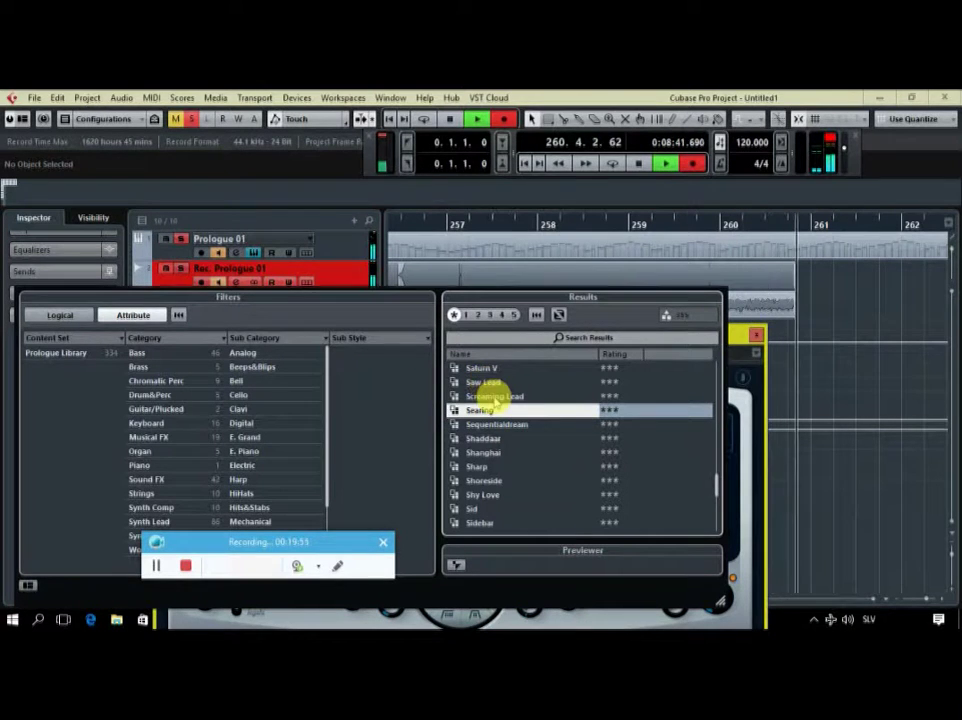
click(491, 397)
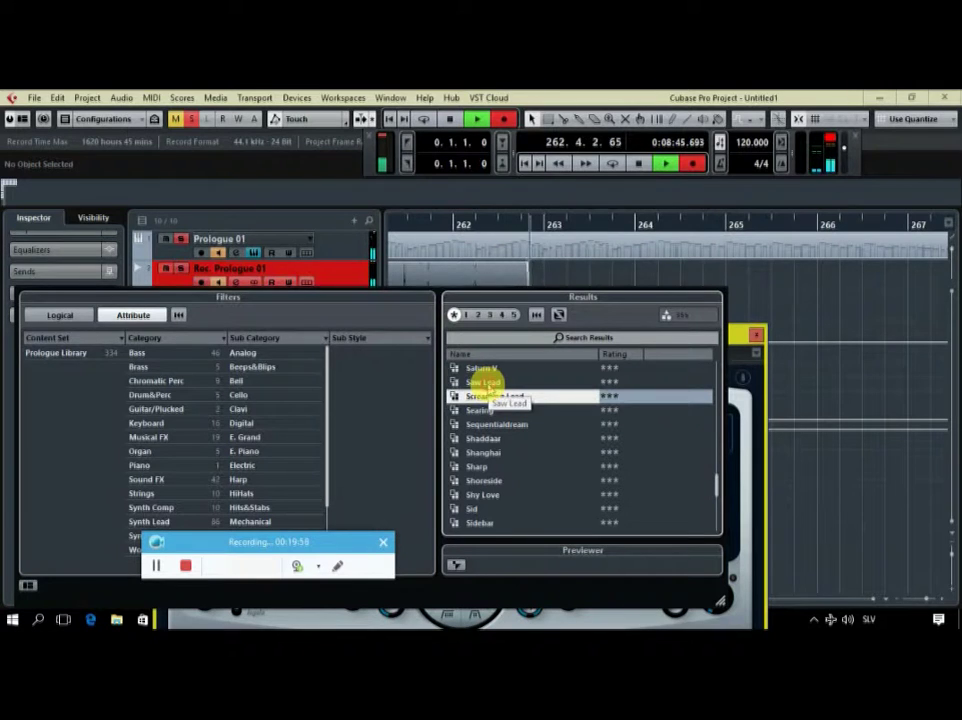
click(491, 383)
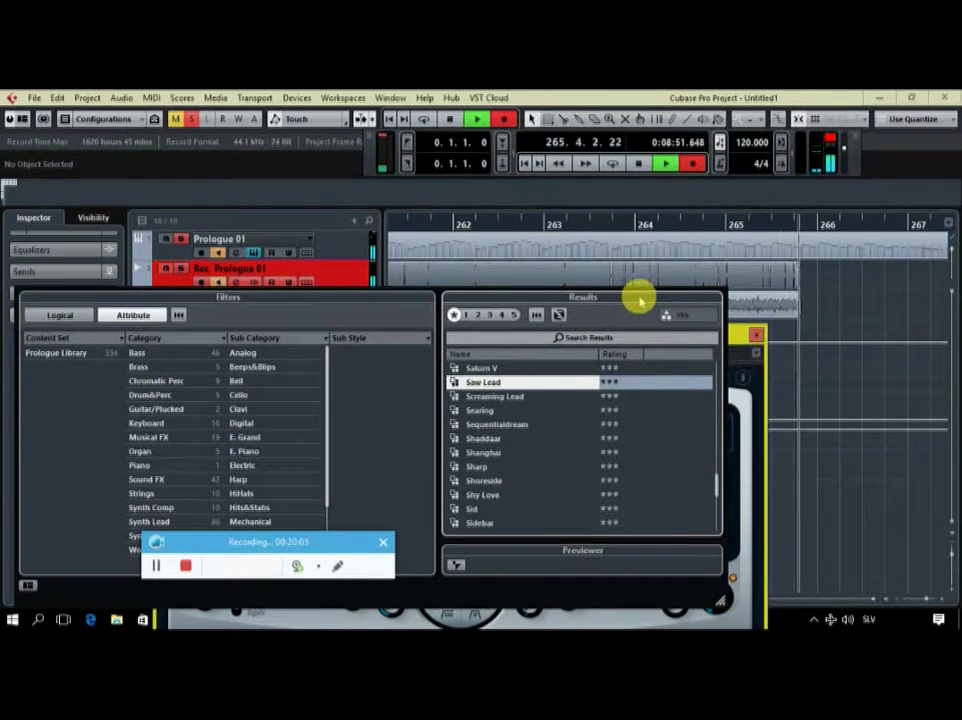
drag(640, 300, 608, 320)
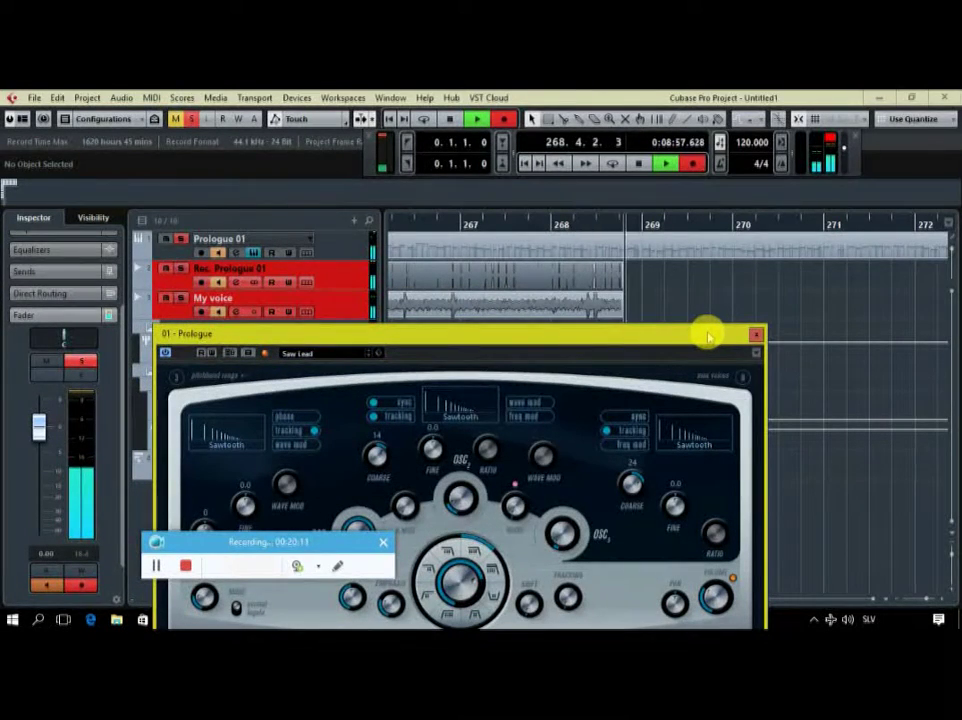
Bring the whole Prologue synth into view, set oscillator 1's coarse tuning to -34 and adjust the filter's Emphasis to 64.2.
drag(627, 331, 788, 146)
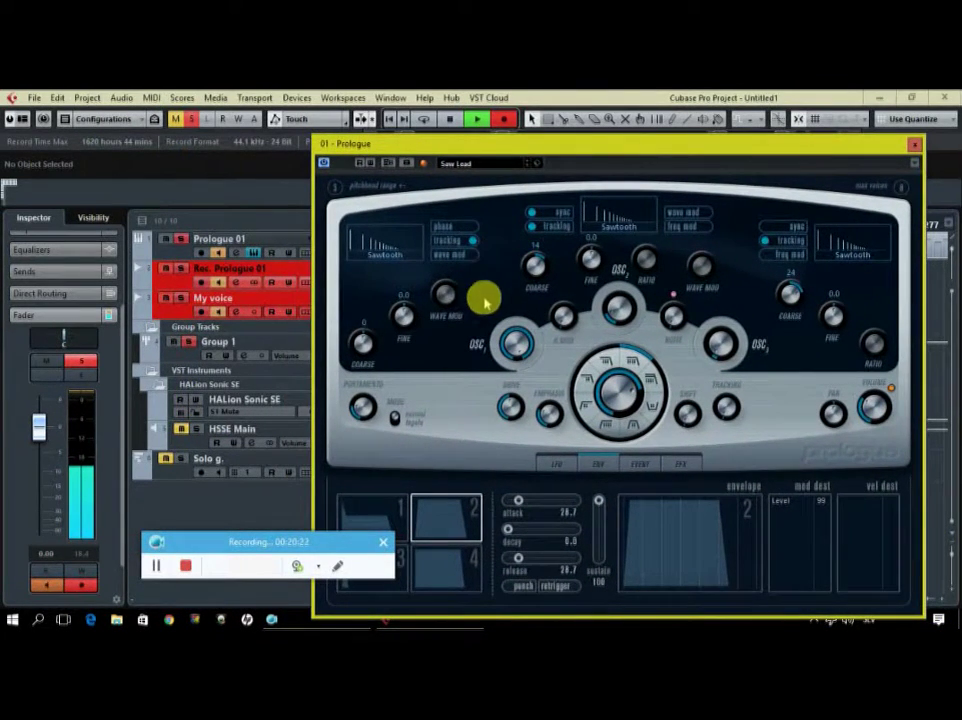
drag(361, 335, 343, 362)
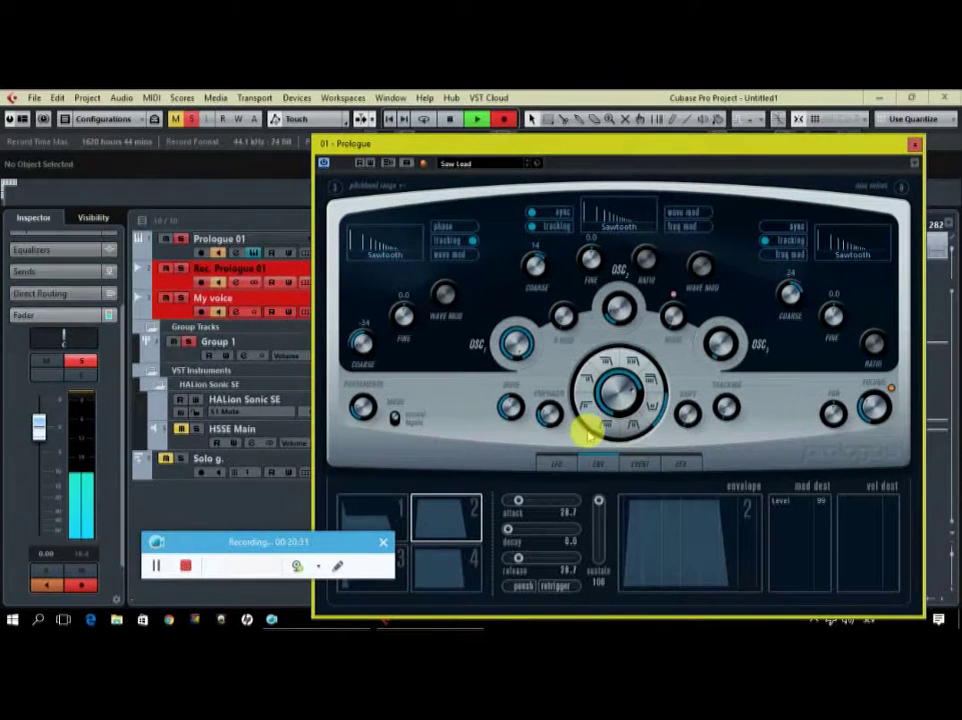
drag(554, 421, 556, 387)
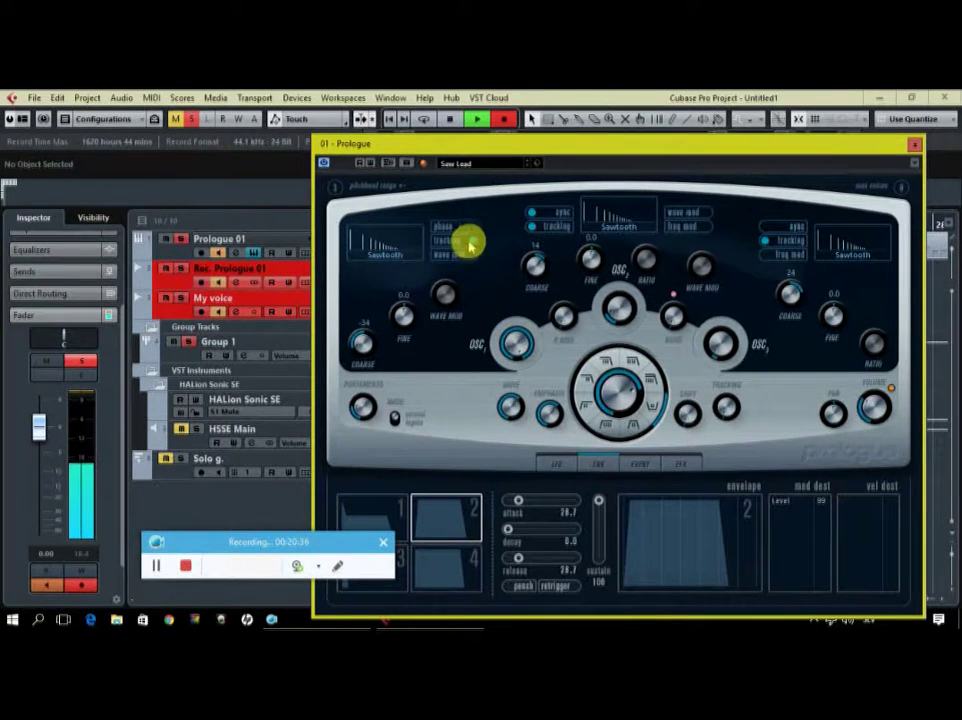
Change oscillator 1's waveform to Reso Pulse 2.
click(382, 254)
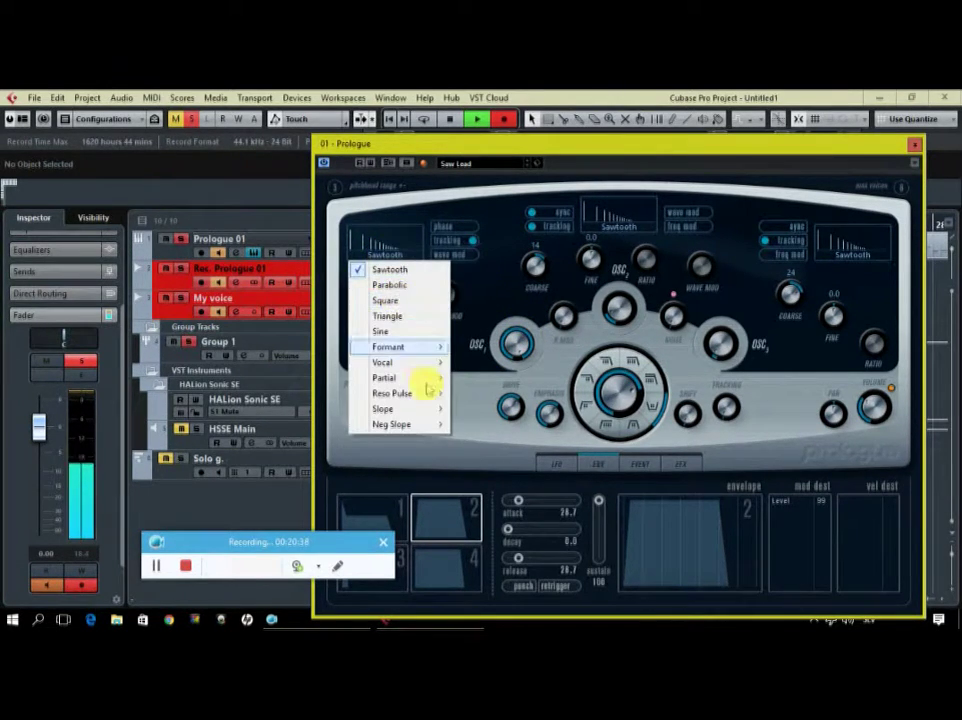
mouse_move(433, 392)
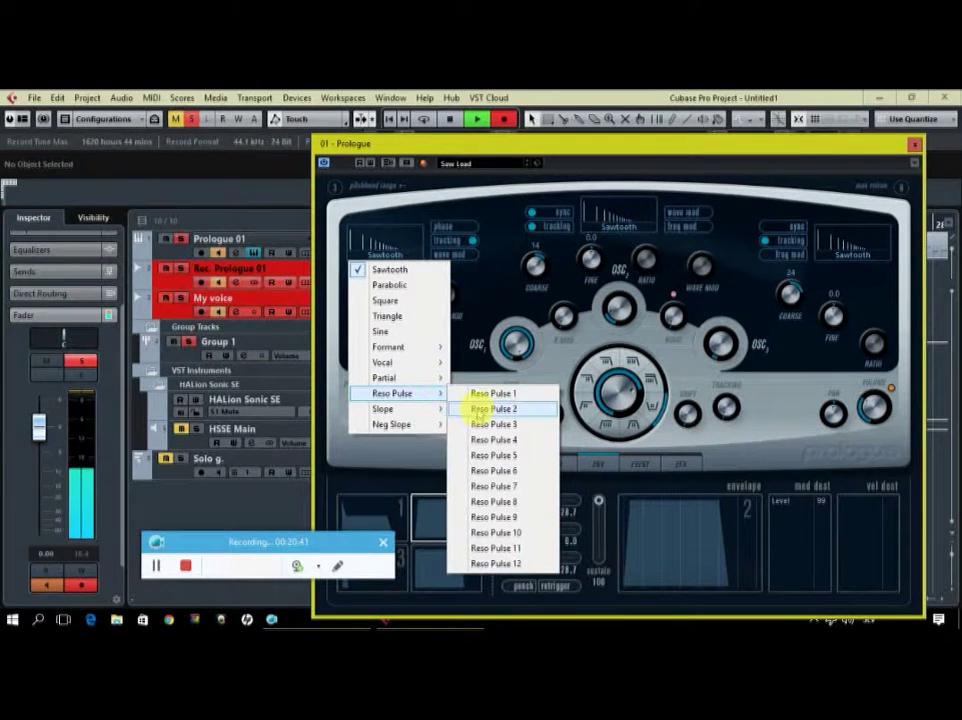
click(476, 408)
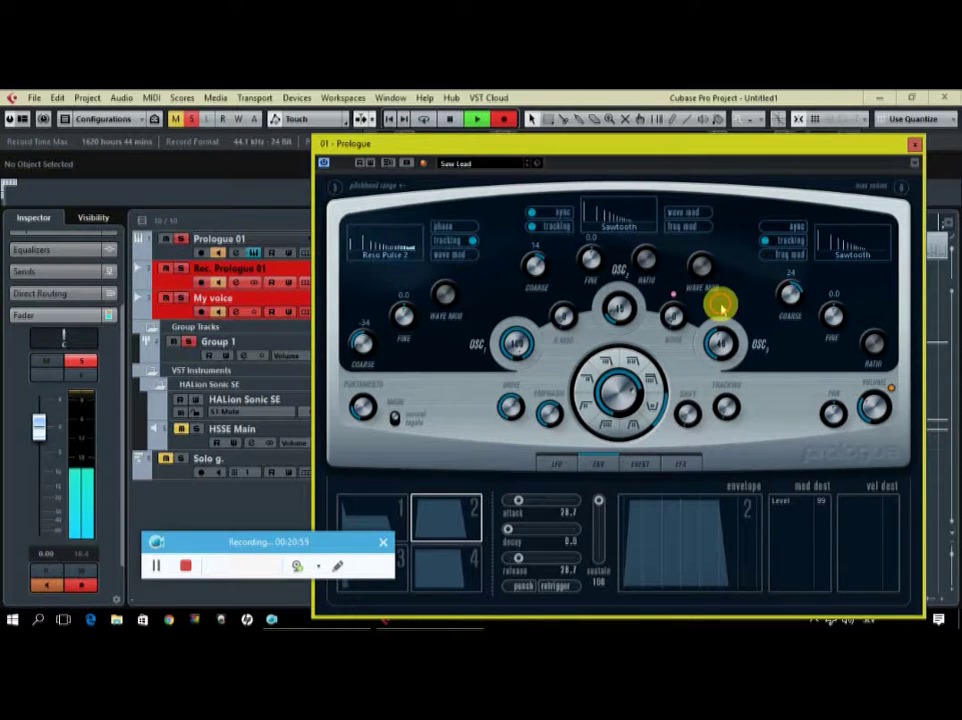
Try the Formant 3 waveform on oscillator 3.
click(858, 252)
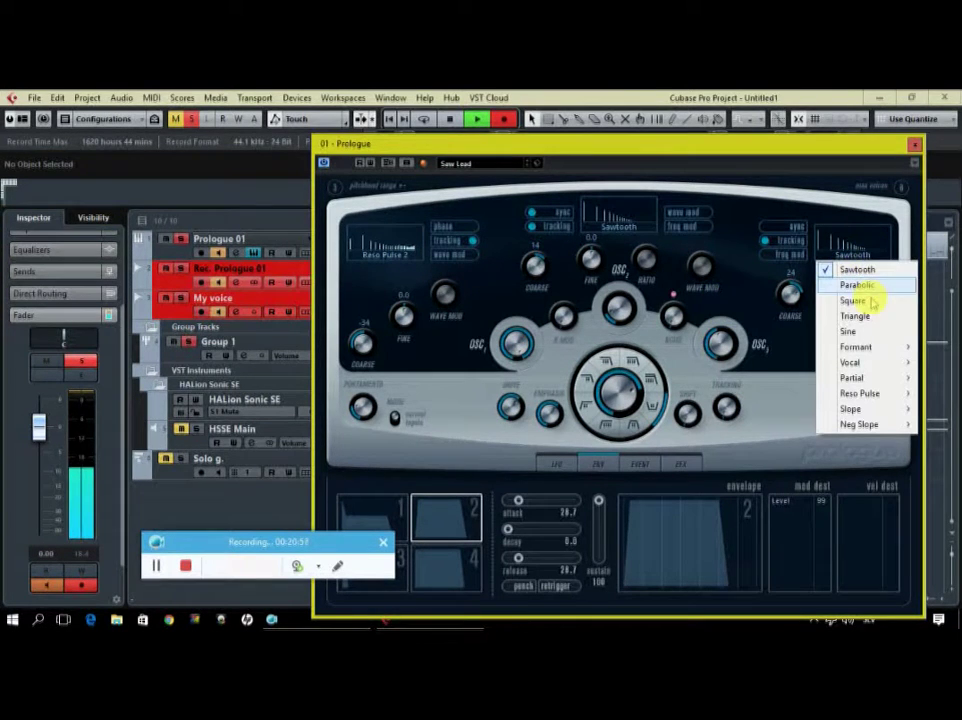
mouse_move(876, 346)
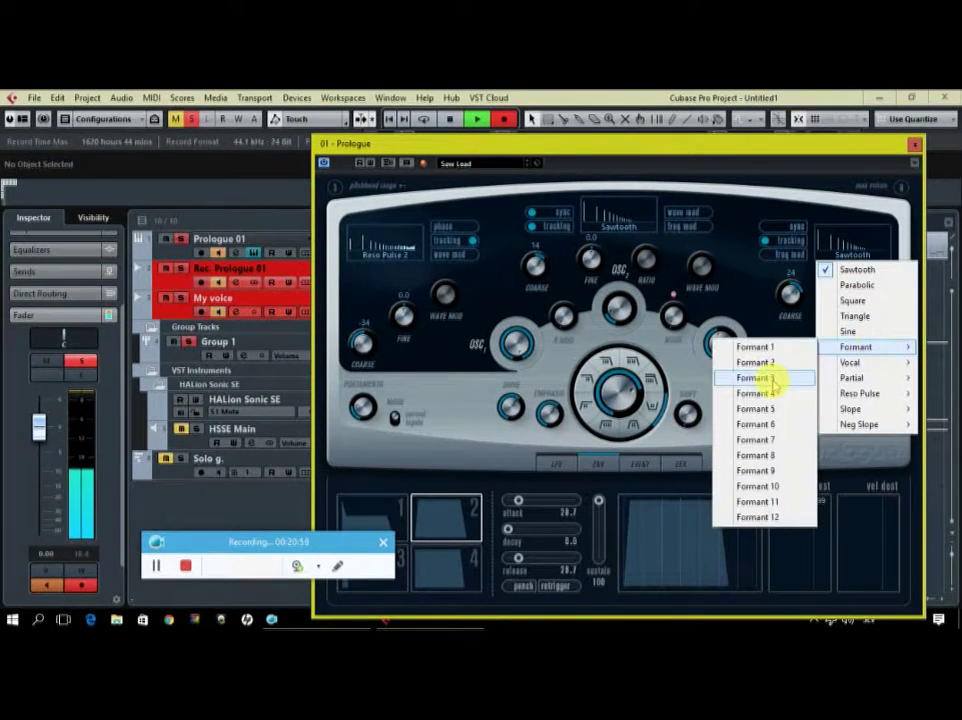
click(773, 378)
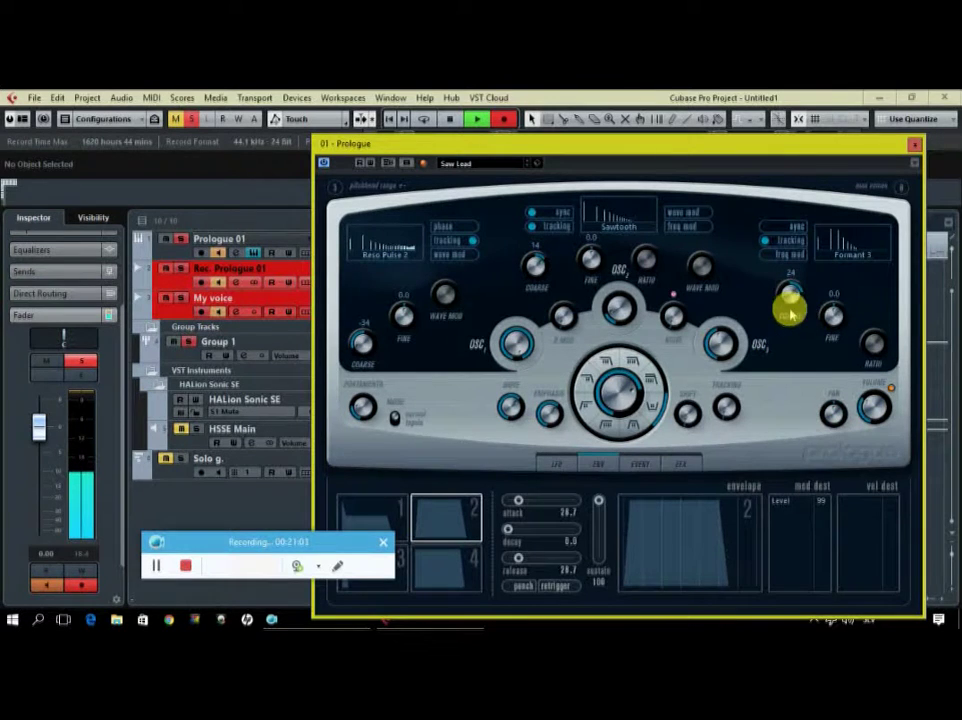
Set oscillator 3's waveform to Formant 6.
click(866, 258)
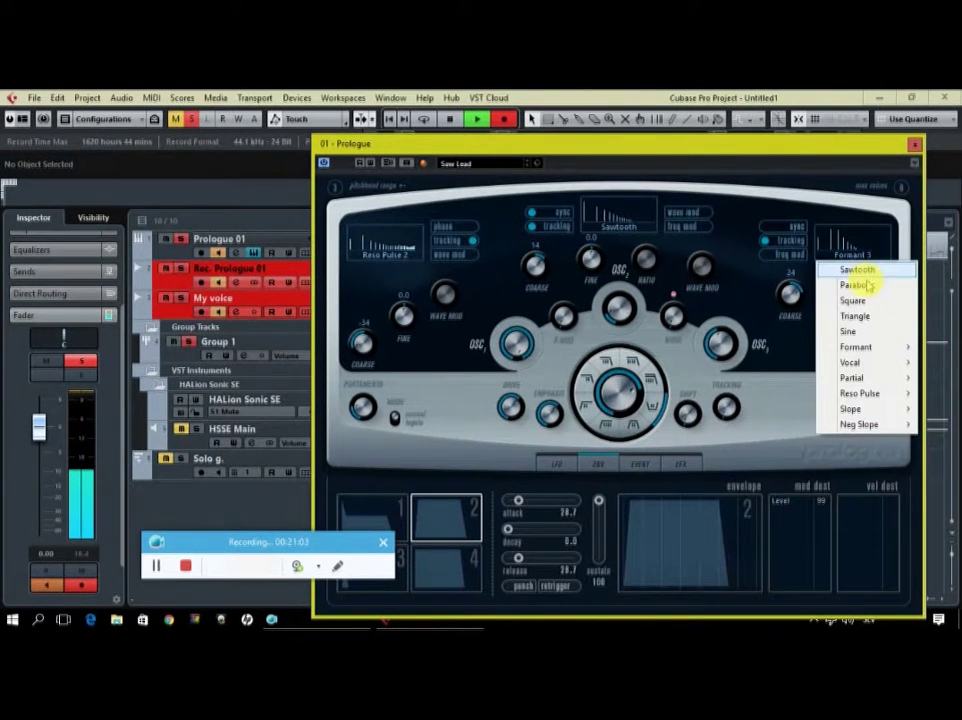
mouse_move(872, 347)
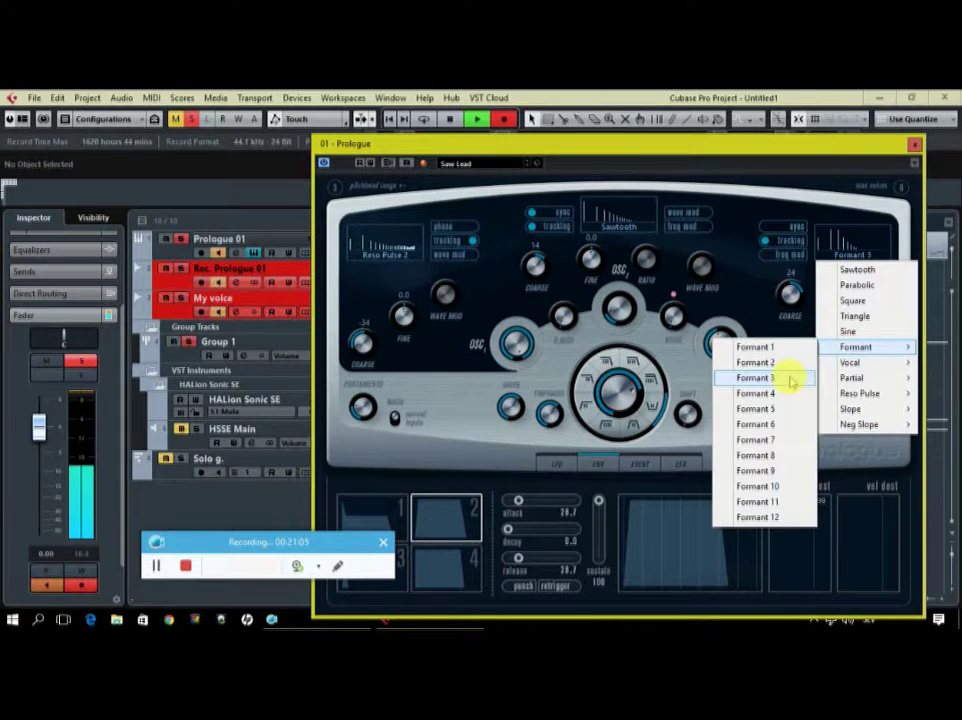
click(740, 424)
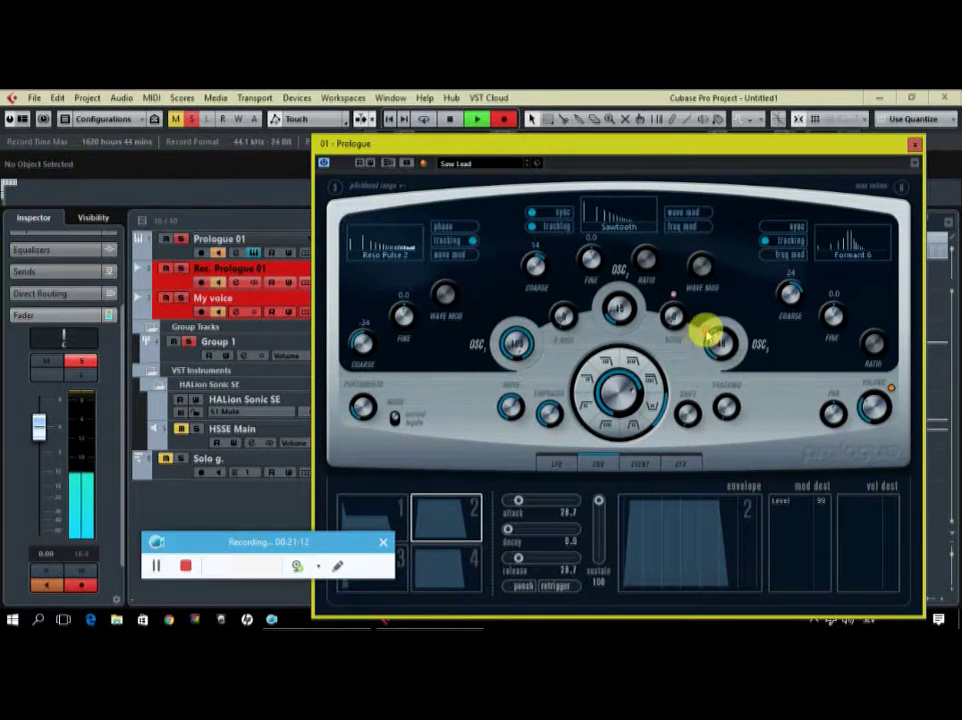
Try the Partial Octave and Partial Prime 1 waveforms on oscillator 2.
mouse_move(718, 325)
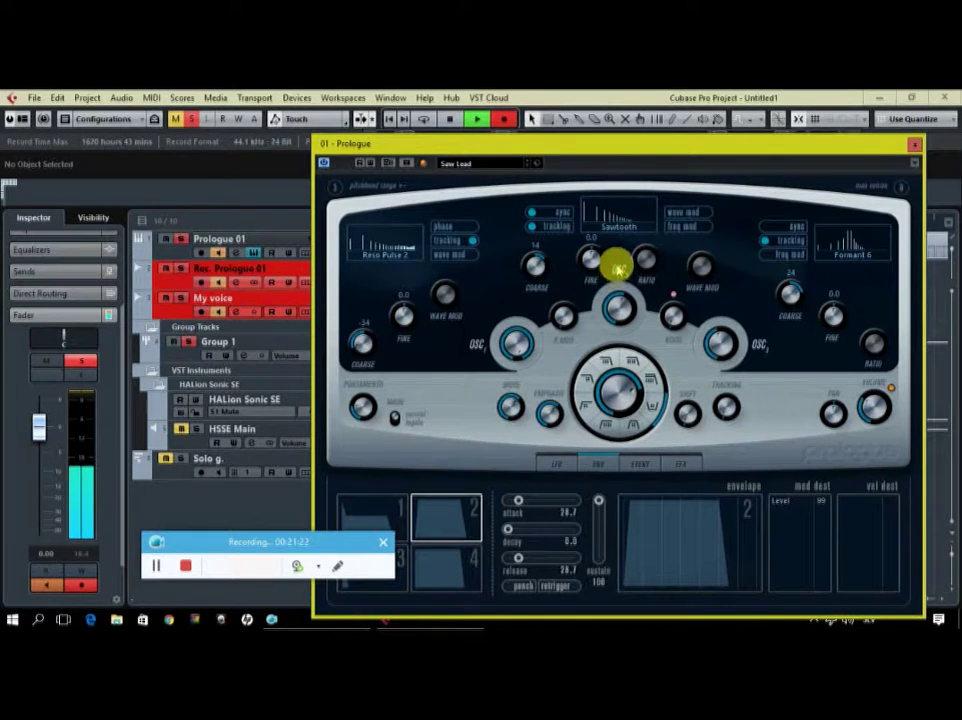
click(623, 229)
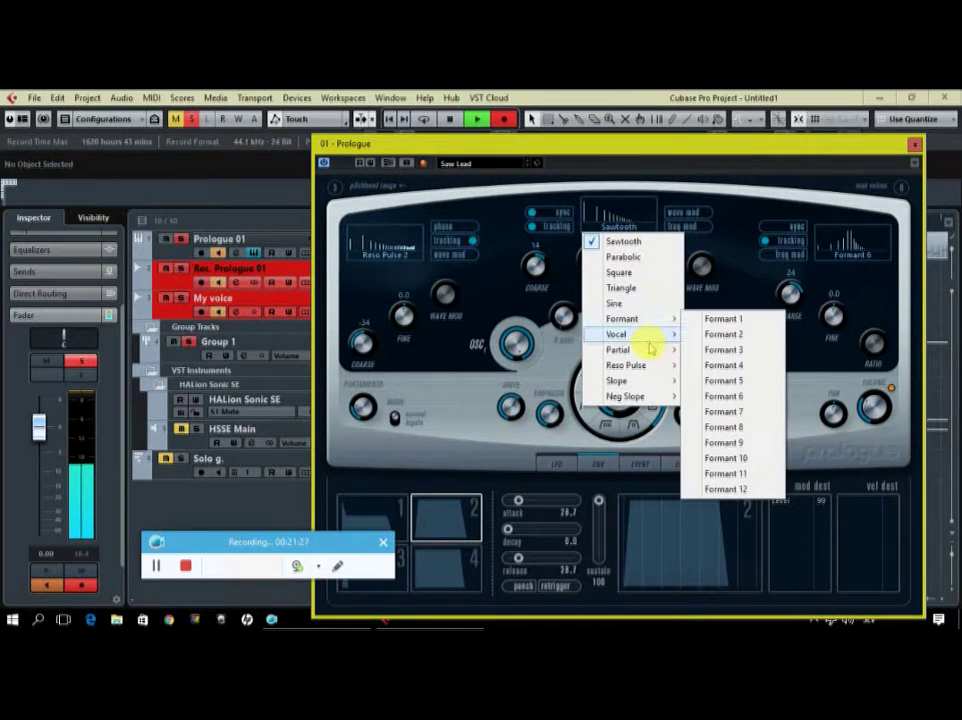
mouse_move(690, 352)
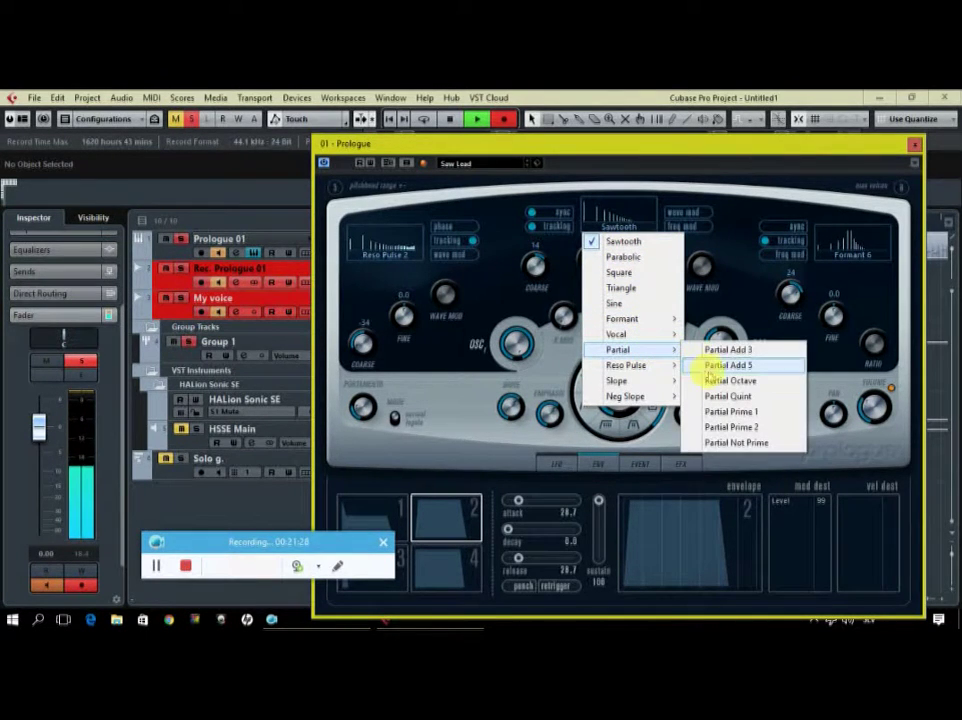
click(707, 380)
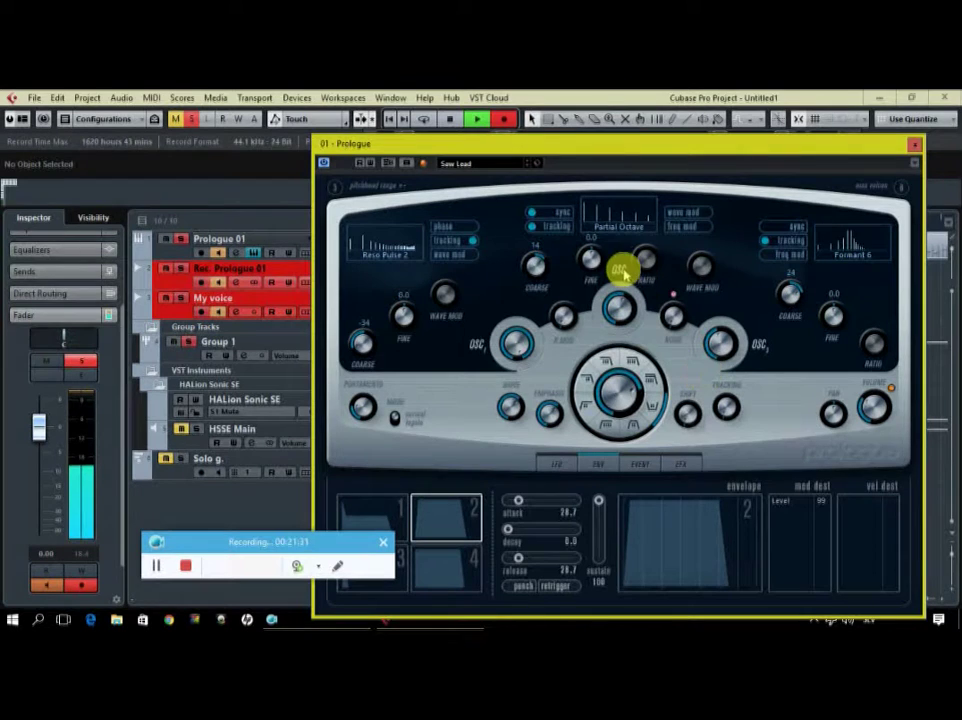
click(620, 225)
mouse_move(652, 352)
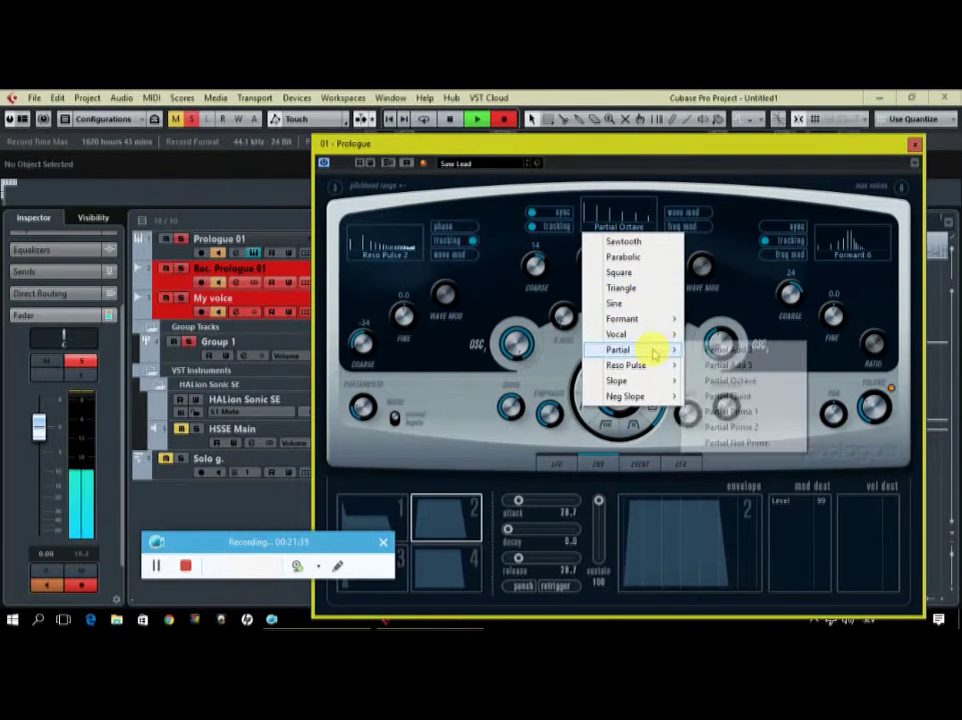
click(727, 413)
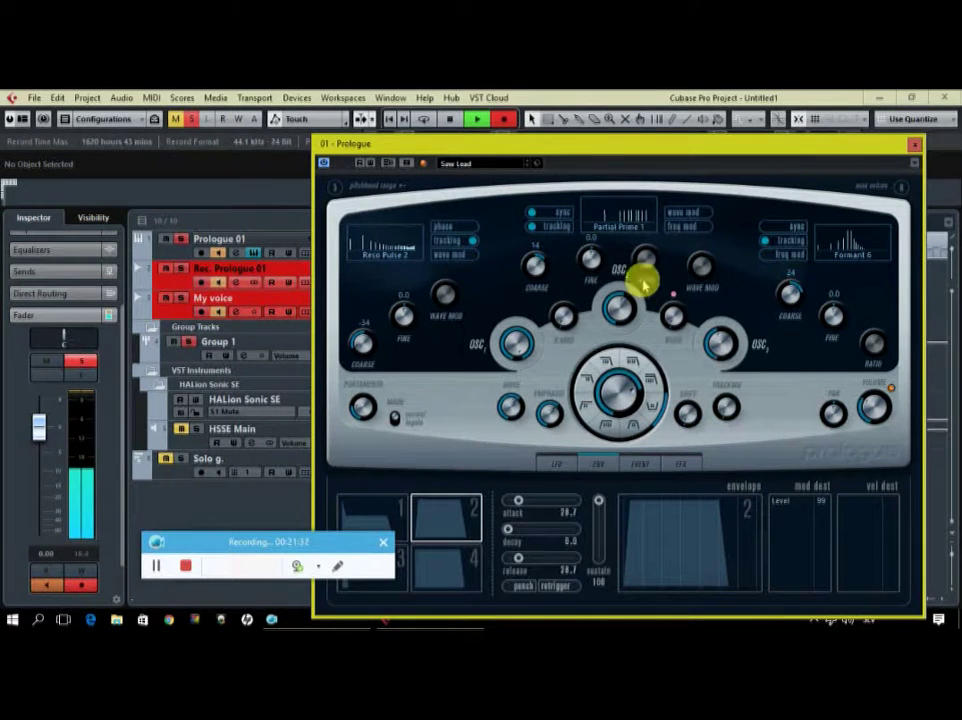
Set oscillator 2's waveform to Partial Quint.
click(622, 228)
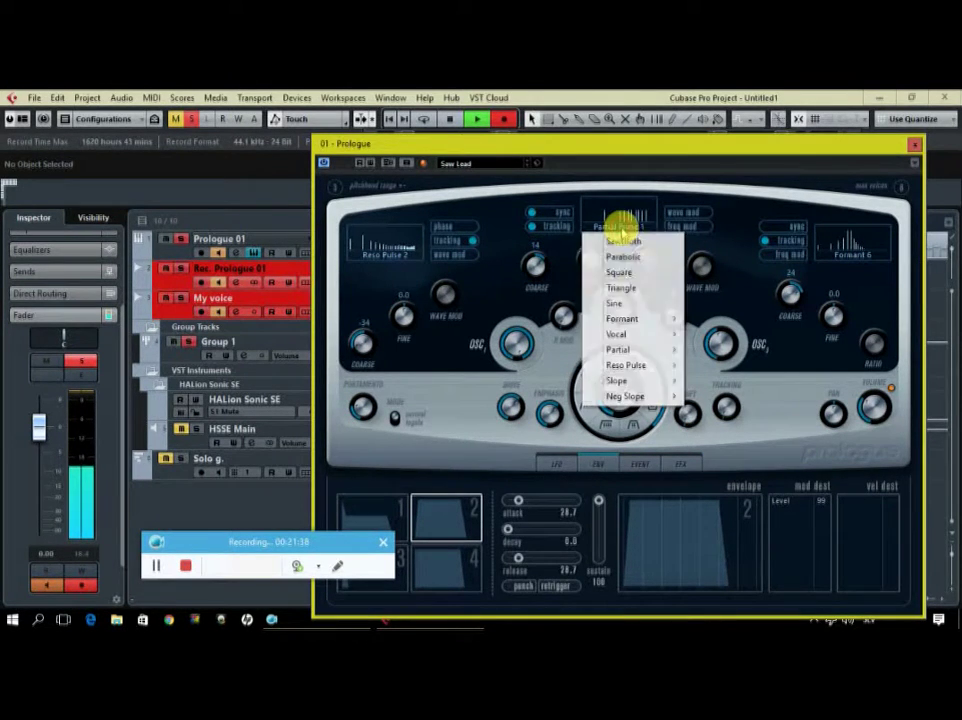
mouse_move(648, 352)
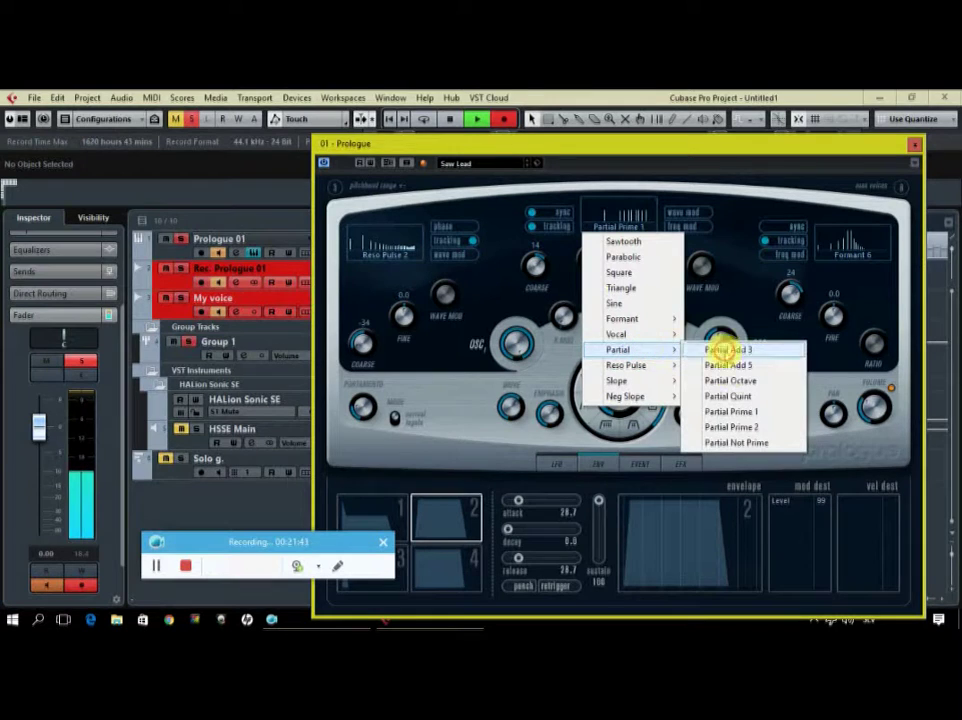
click(728, 397)
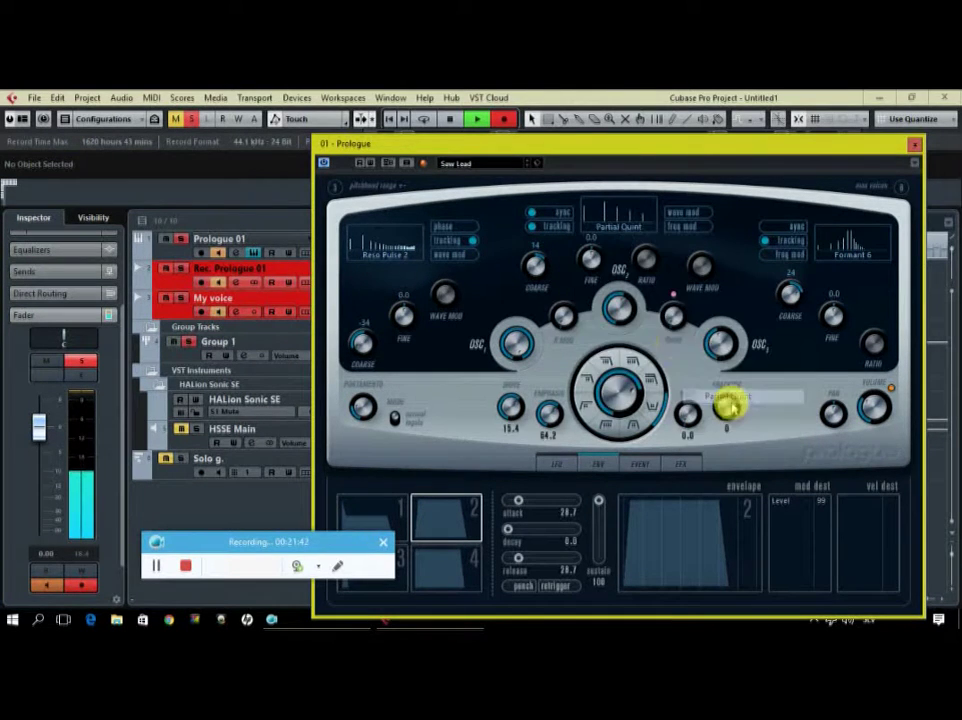
Try frequency modulation and wave modulation on oscillator 2.
click(707, 229)
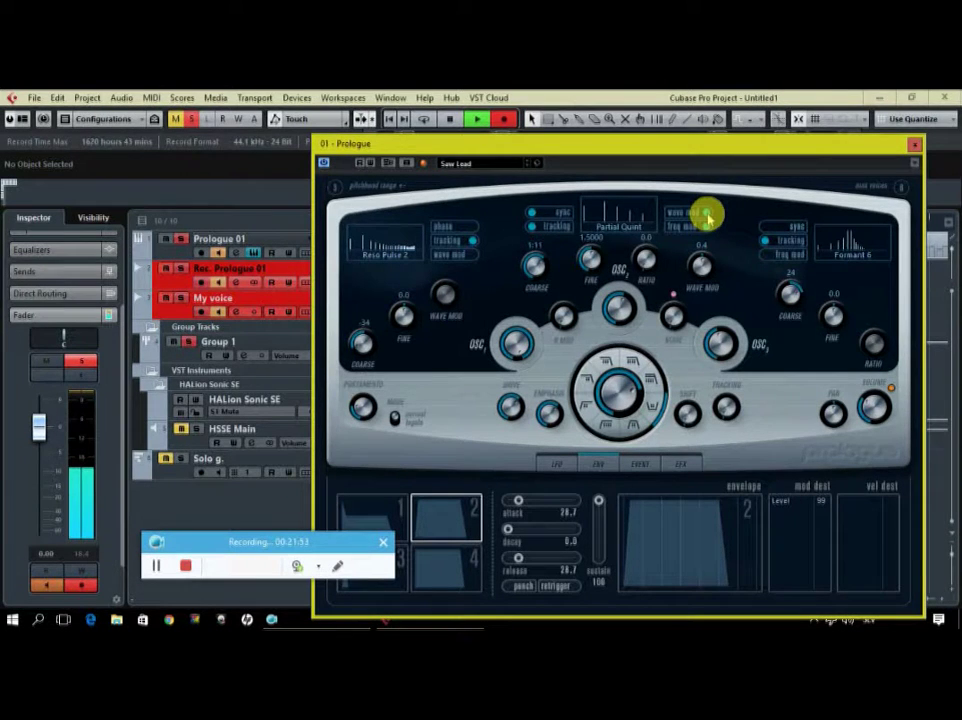
click(706, 220)
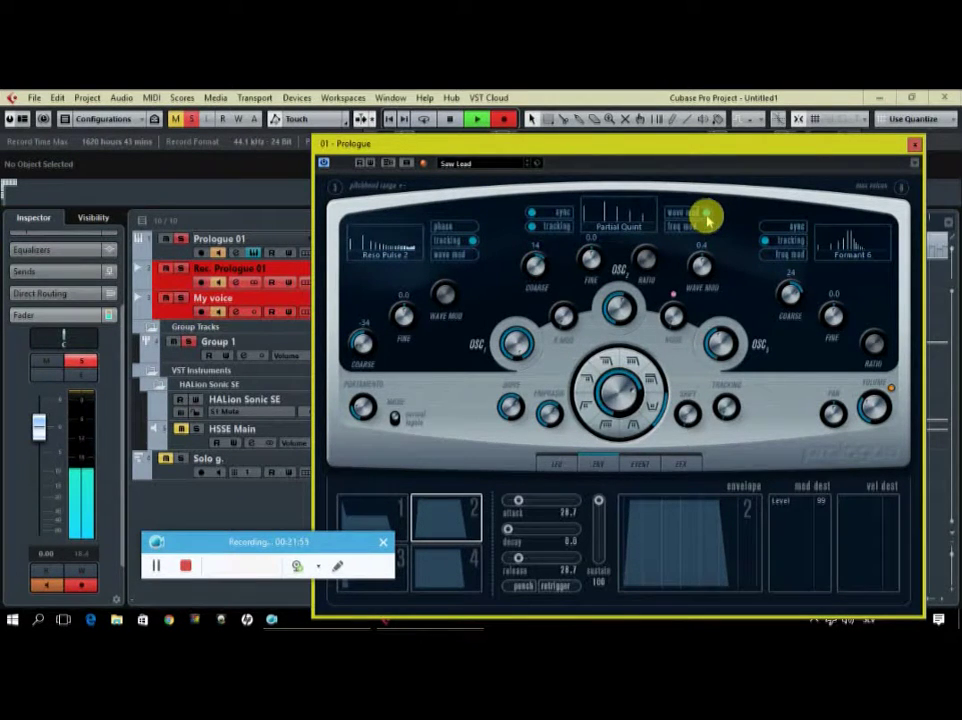
click(708, 221)
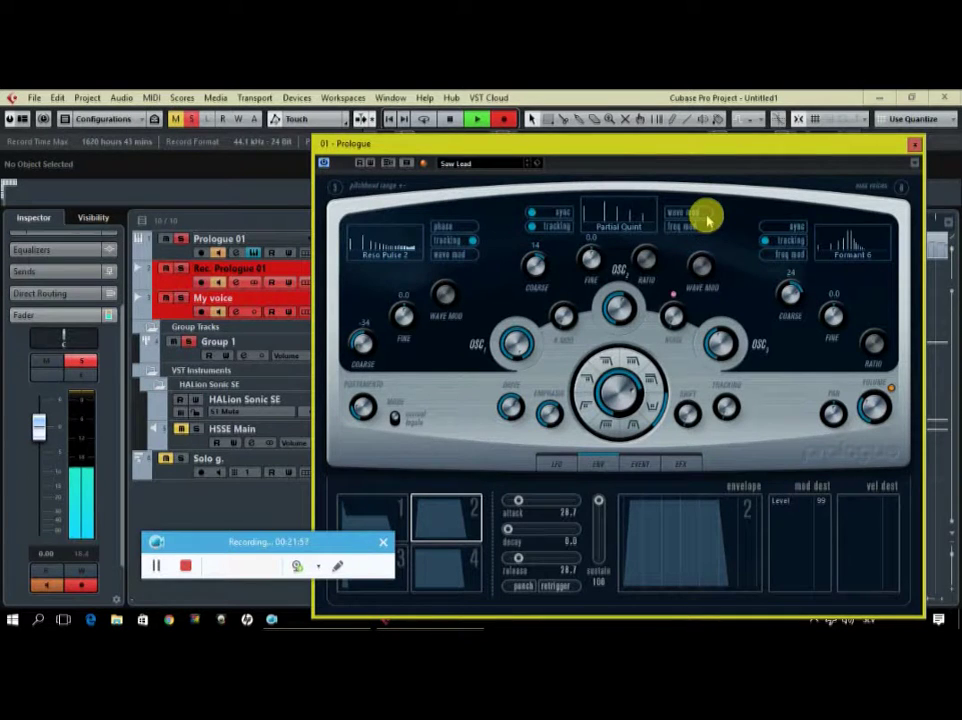
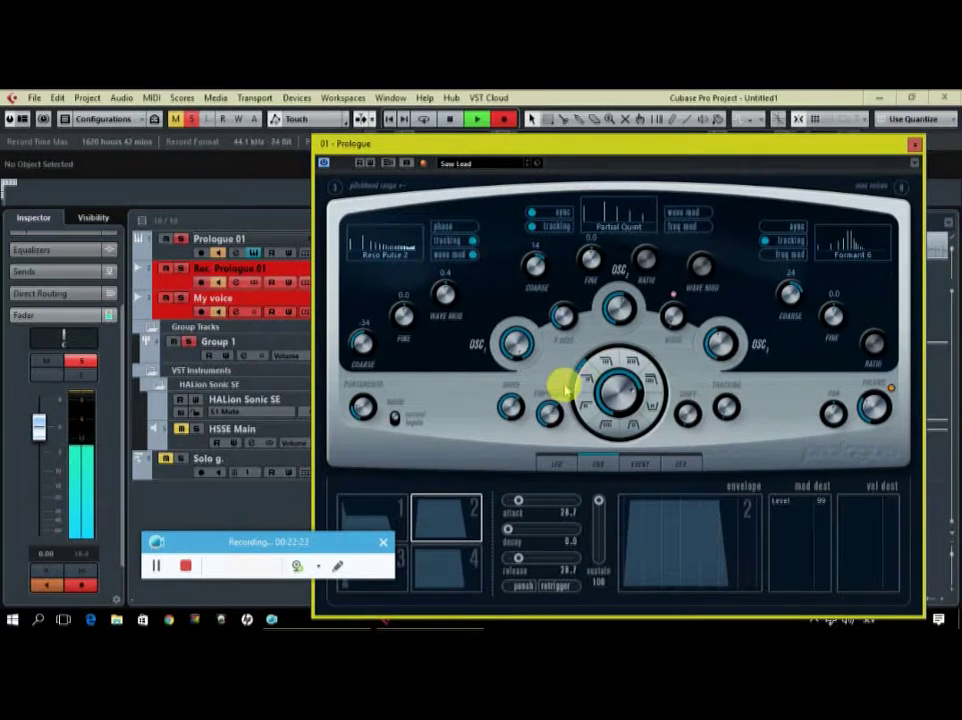
Shape envelope 4 with decay 51.7, release 74.7 and sustain 41.
drag(520, 148, 583, 140)
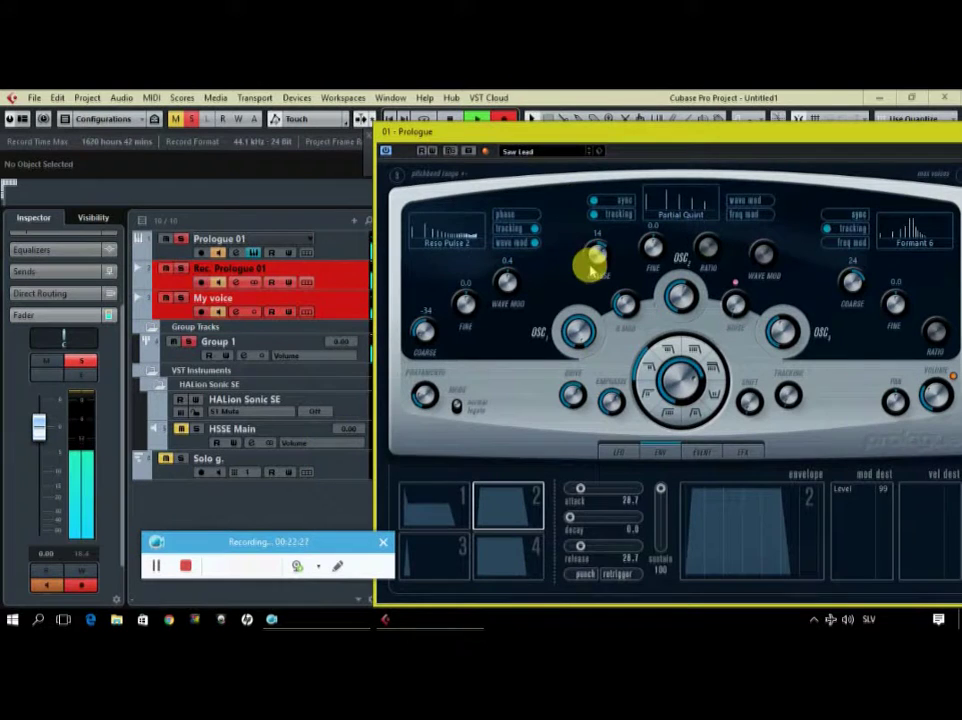
click(493, 556)
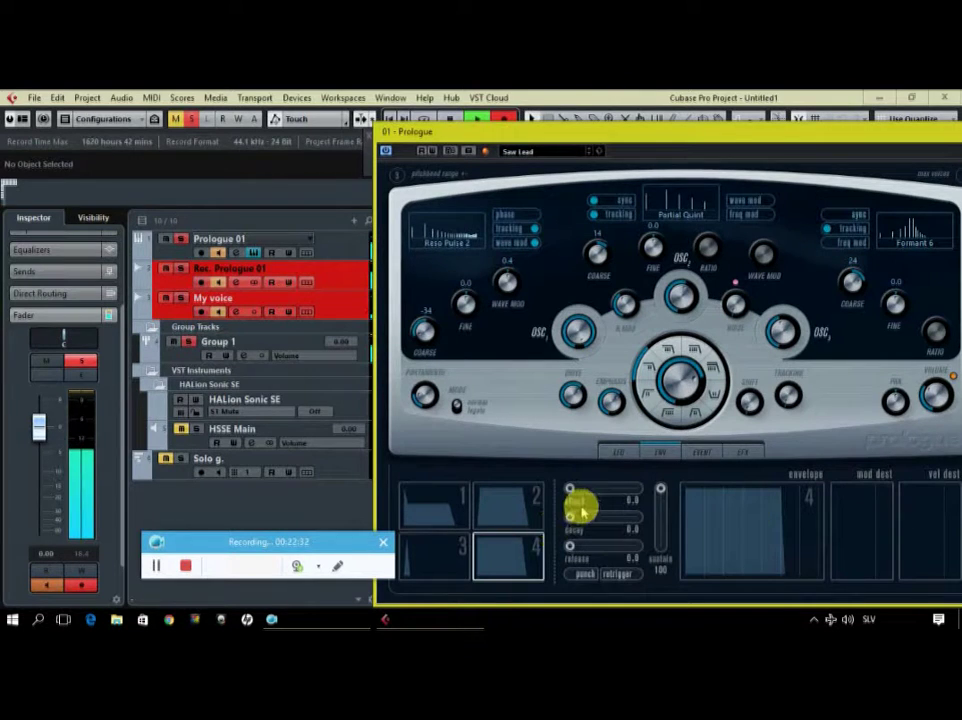
drag(573, 518, 601, 539)
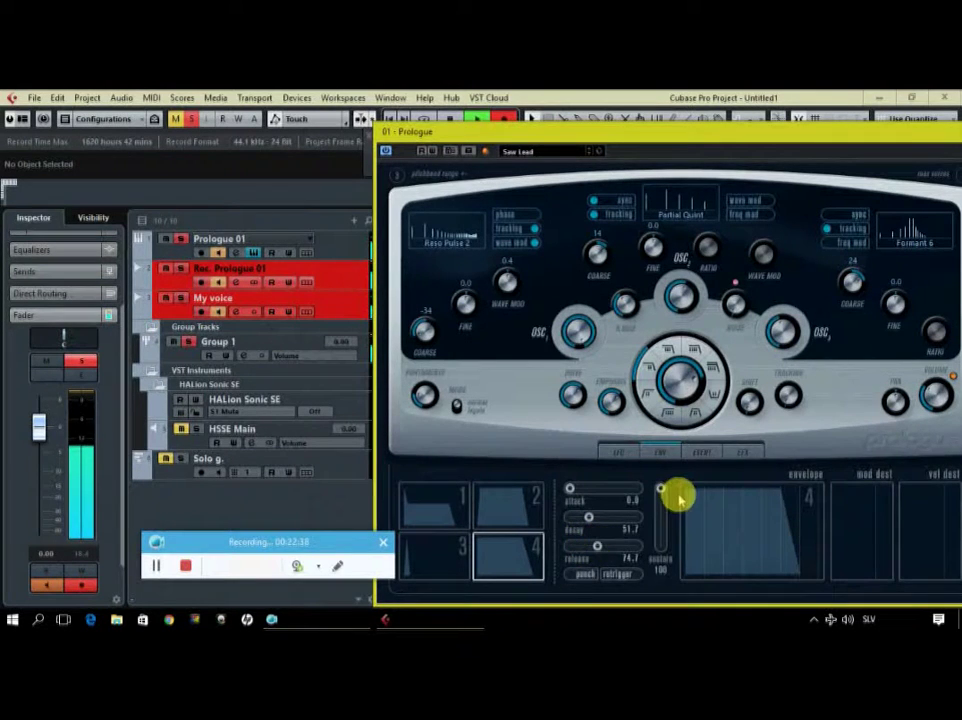
drag(661, 492, 662, 524)
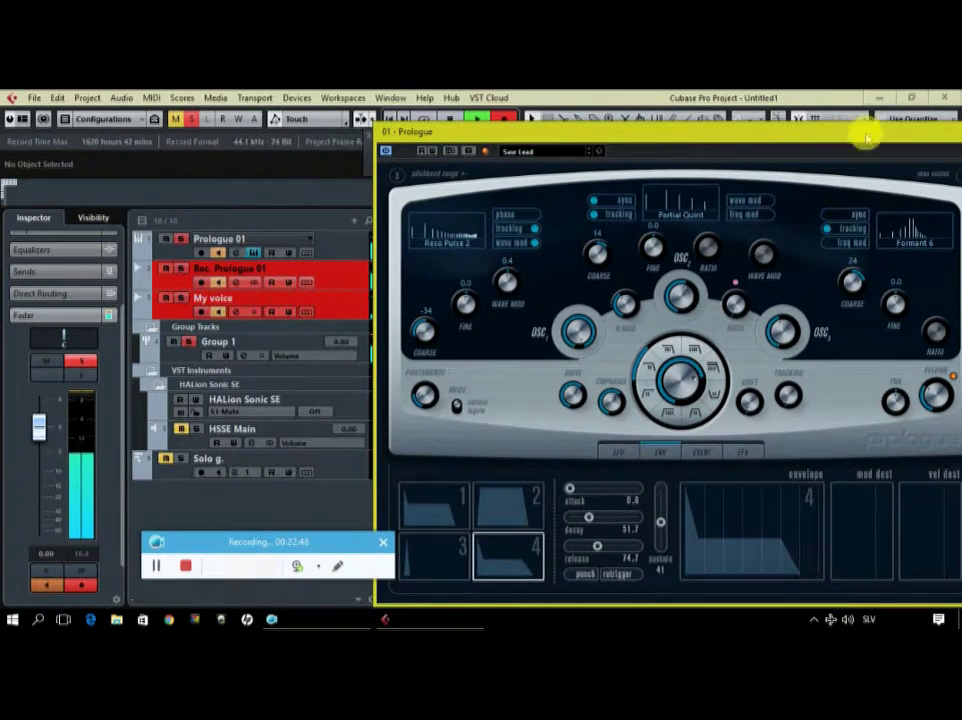
Add Osc2 Pitch as envelope 4's modulation destination with an amount of 23, and adjust the portamento.
drag(862, 134, 792, 132)
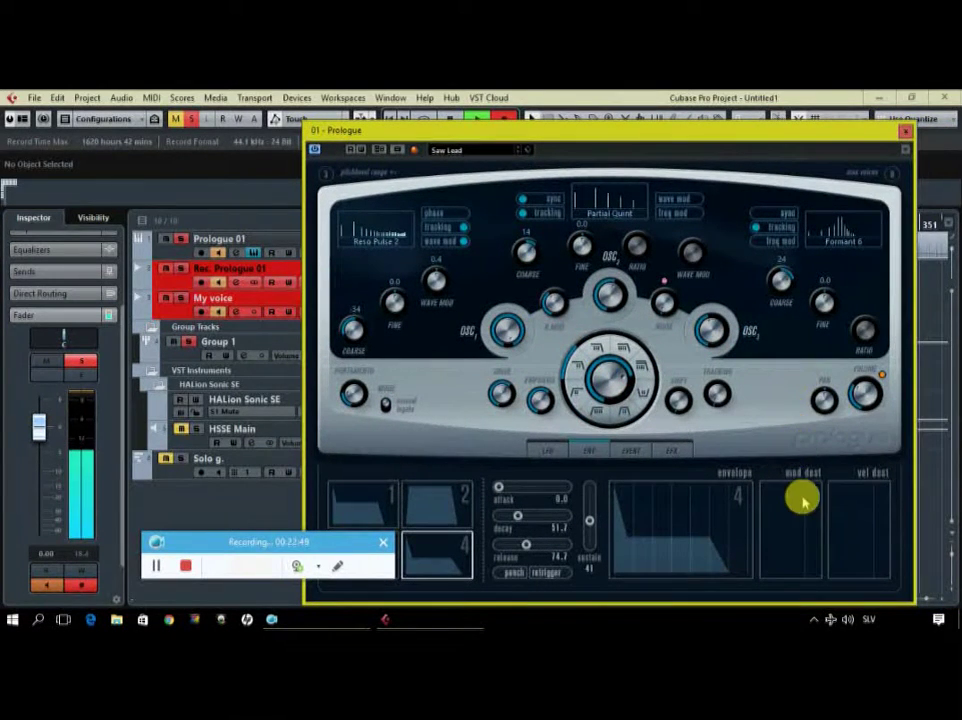
click(803, 497)
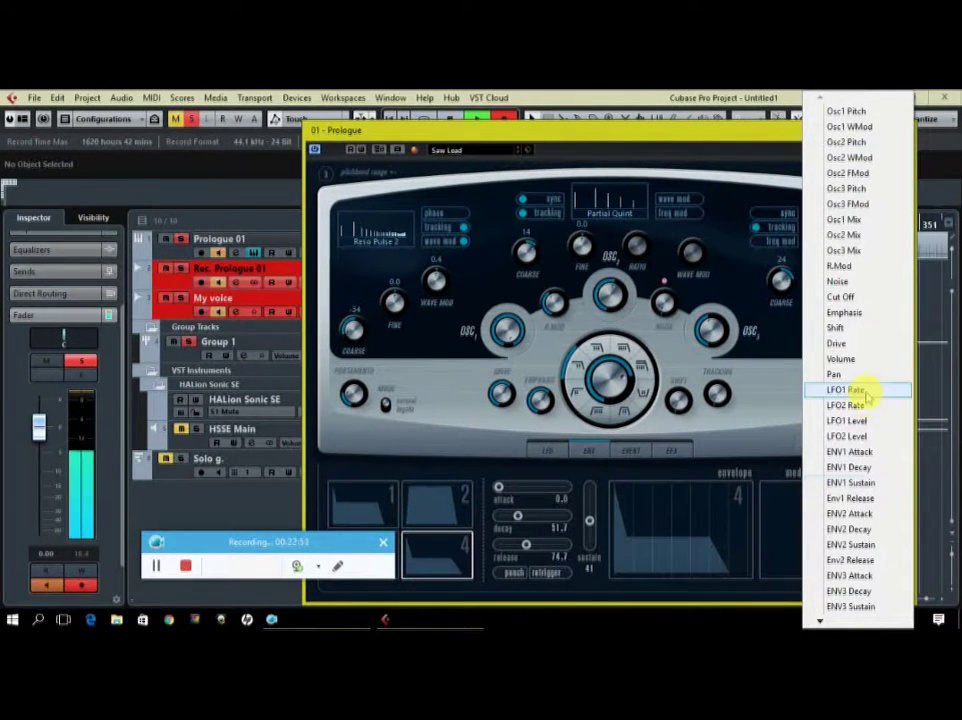
click(870, 143)
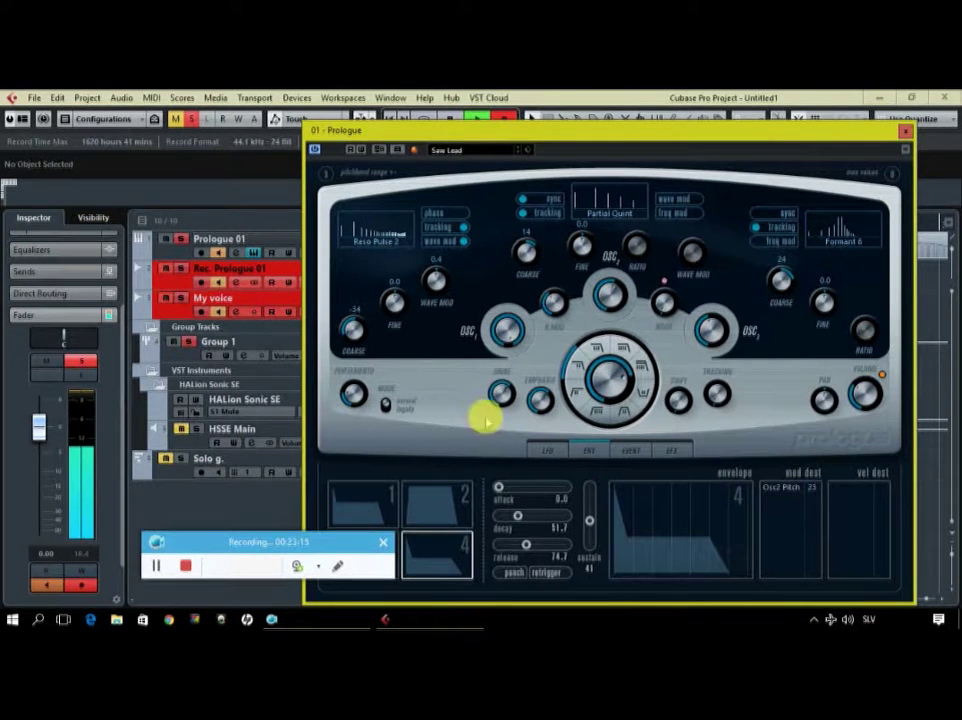
mouse_move(351, 401)
mouse_down()
mouse_move(365, 358)
mouse_move(357, 378)
mouse_up()
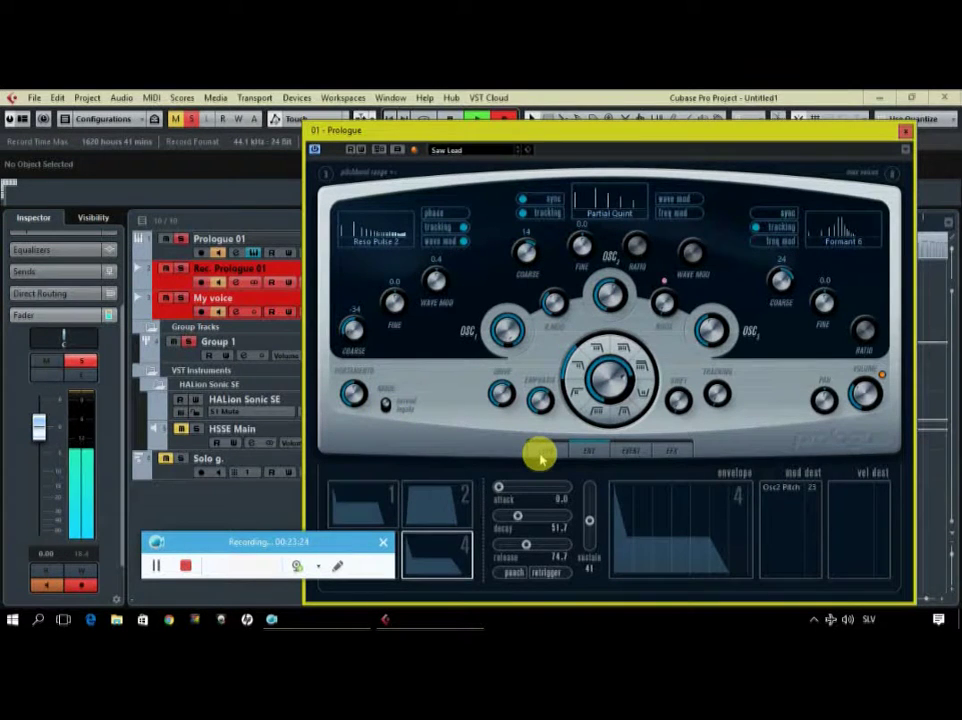
Show the LFO settings and set the coarse tuning to 26 on oscillator 1 and 13 on oscillator 2.
click(541, 452)
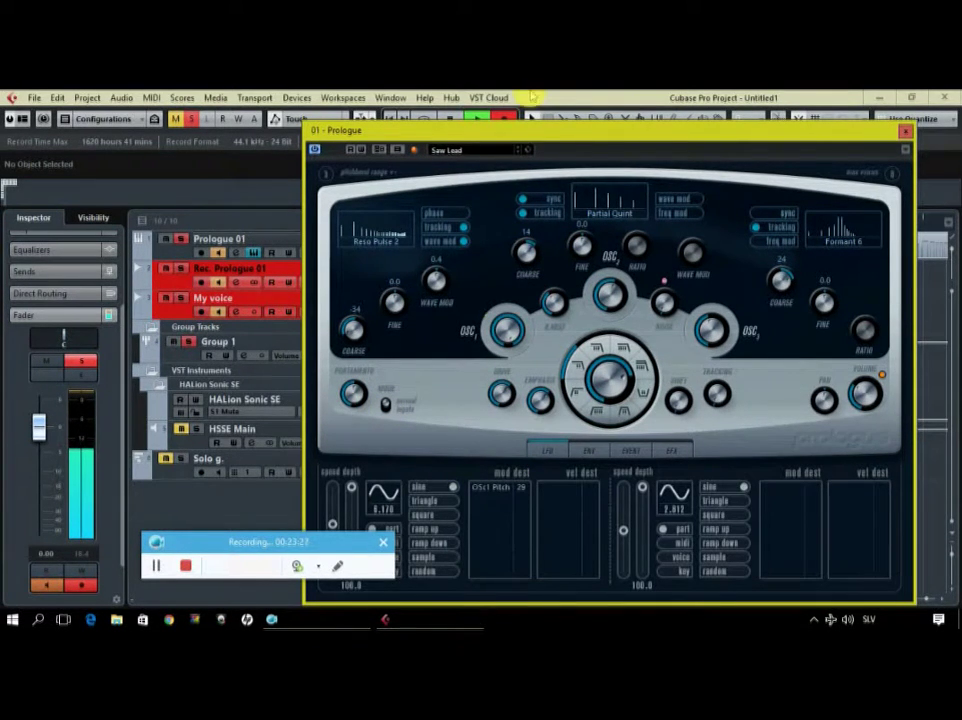
drag(526, 125, 616, 132)
drag(428, 401, 435, 346)
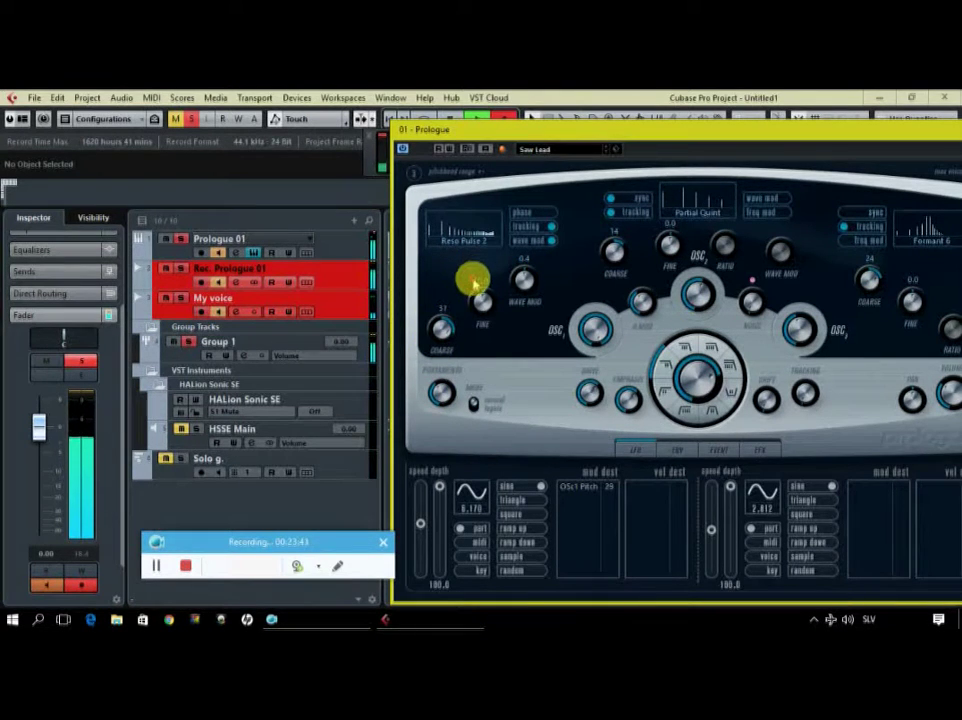
drag(476, 298, 472, 286)
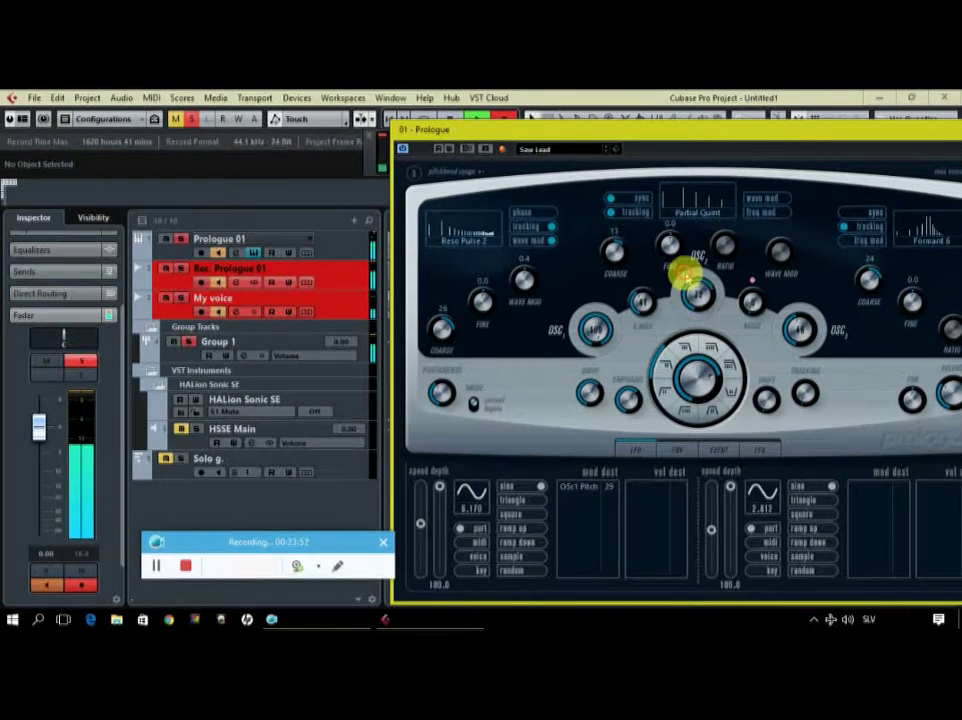
Set oscillator 3's coarse tuning to 35 and its fine tuning to 1.6.
drag(816, 132, 756, 127)
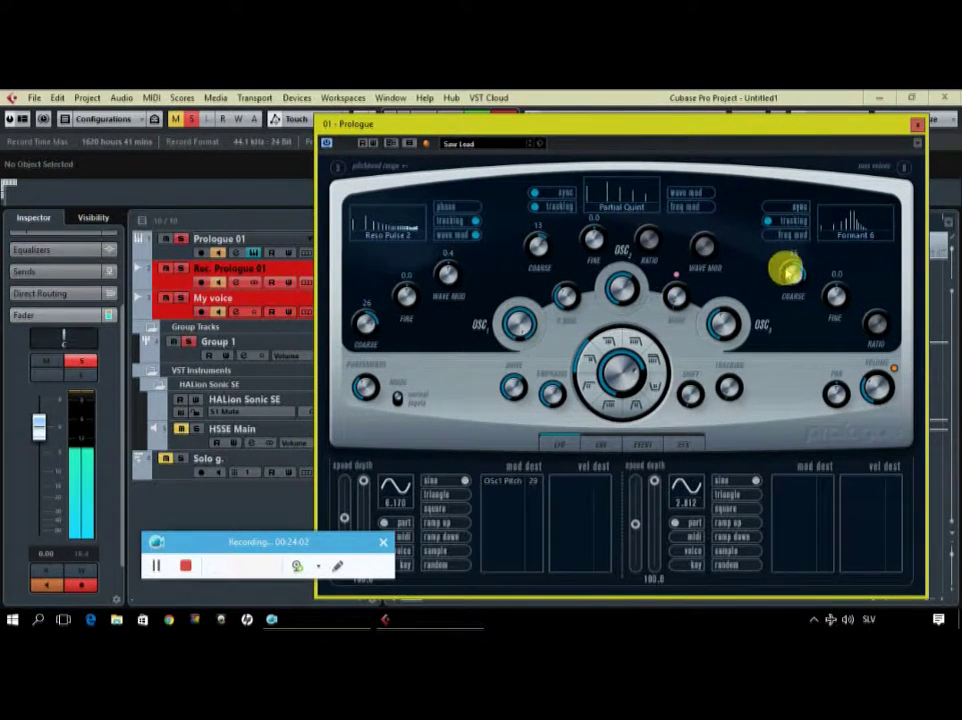
drag(830, 305, 827, 292)
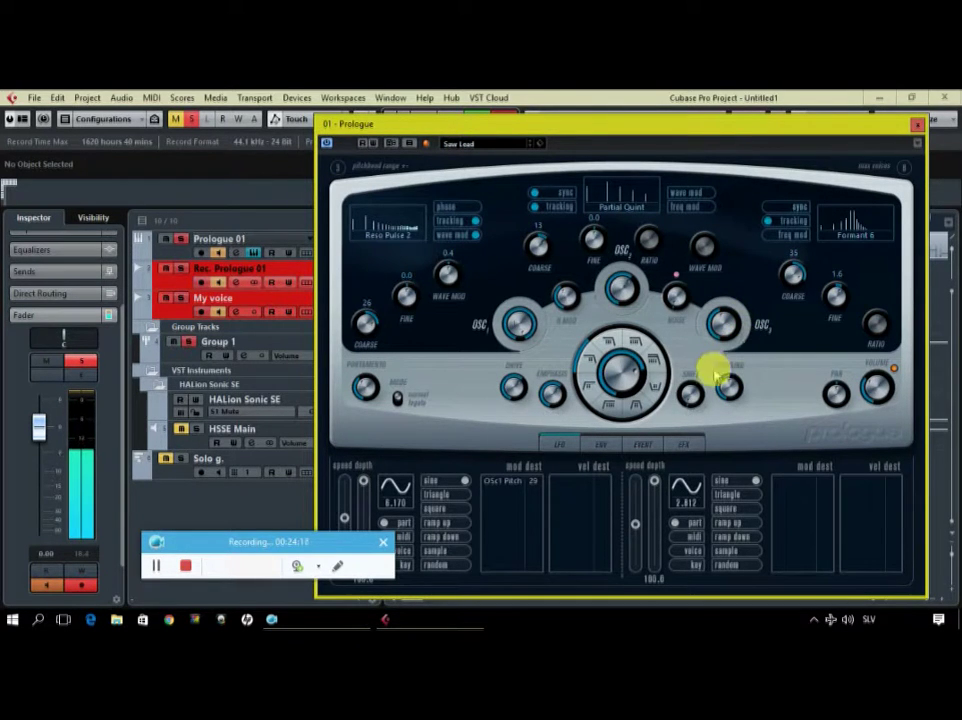
Set the filter's shift to 63.5 and its tracking to 10.
drag(687, 393, 690, 355)
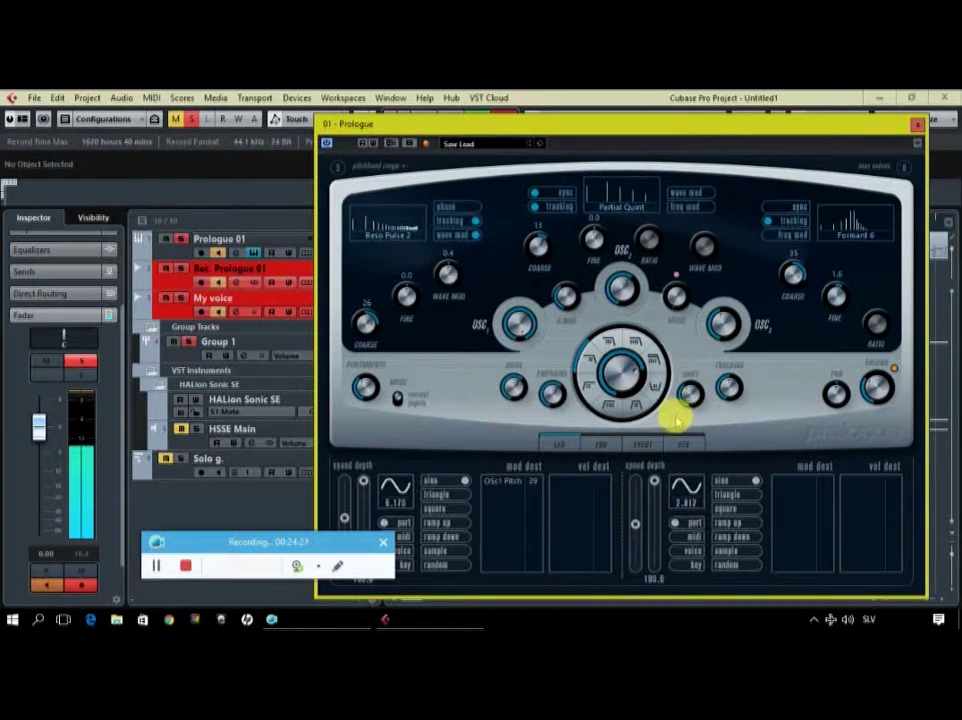
mouse_move(687, 394)
mouse_down()
mouse_move(691, 356)
mouse_move(690, 375)
mouse_up()
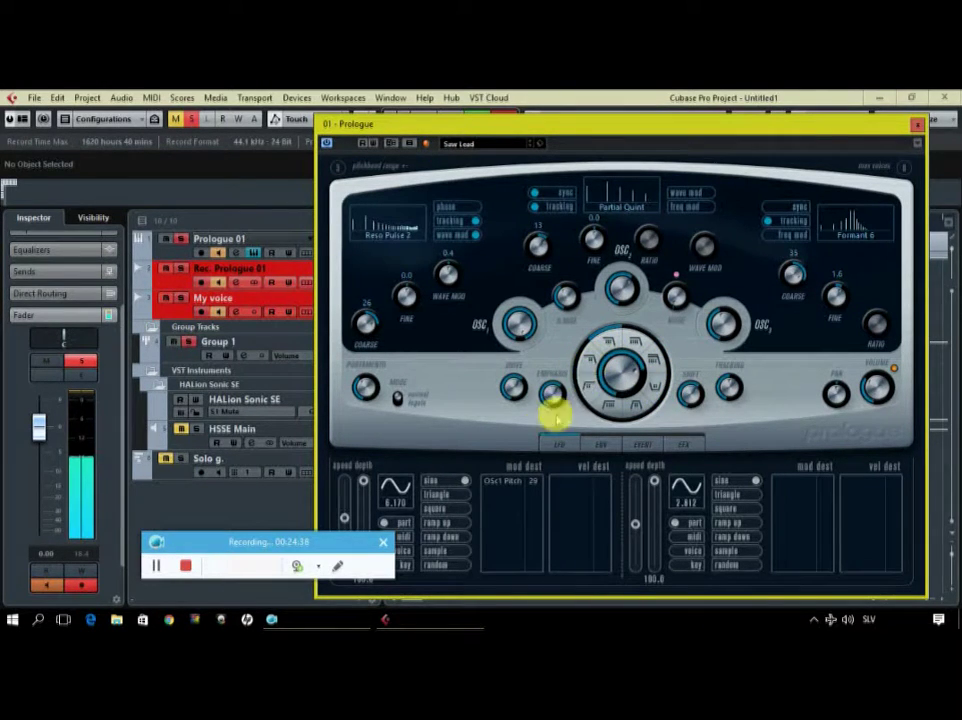
Increase the filter drive and adjust the ring modulation amount.
mouse_move(551, 396)
drag(514, 384, 512, 358)
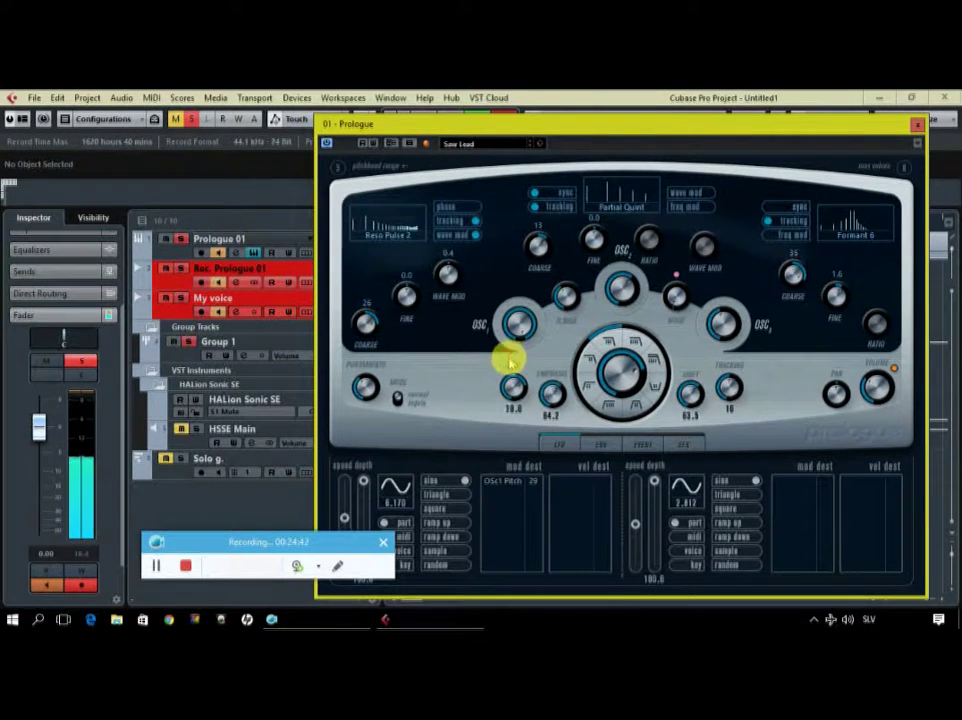
drag(561, 302, 561, 273)
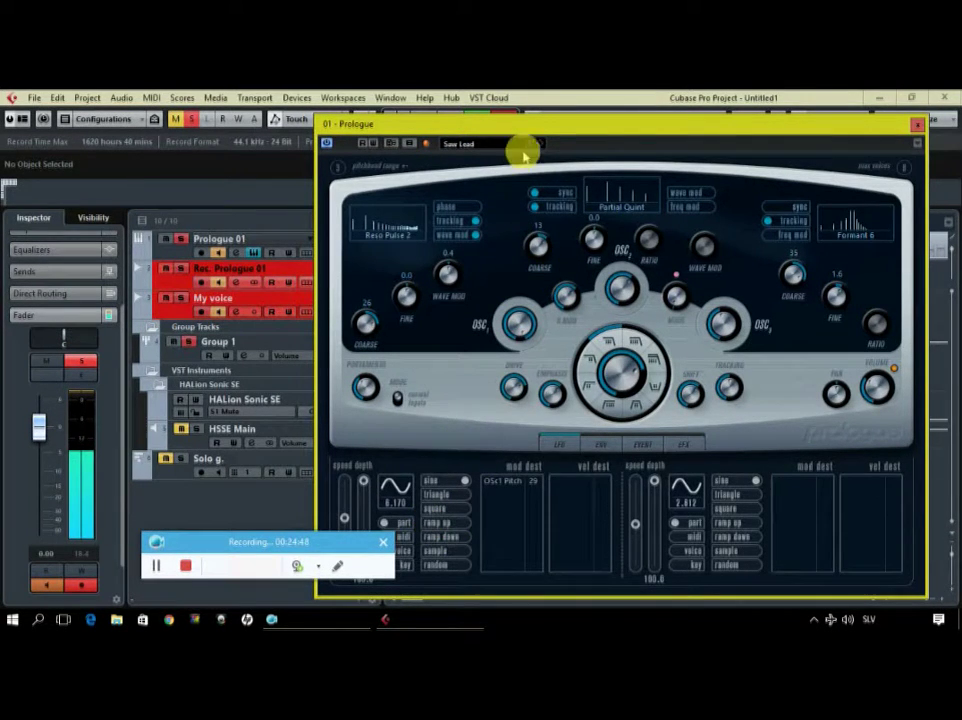
Add Osc2 WMod as a second modulation destination of LFO 1 with an amount of 50.
drag(533, 125, 584, 126)
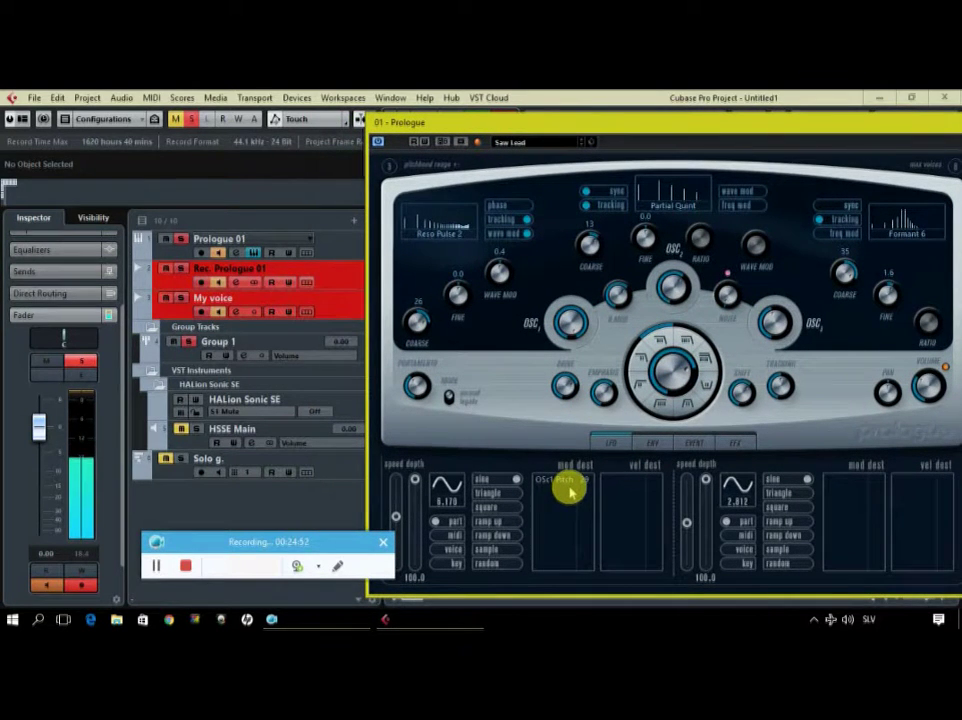
click(568, 490)
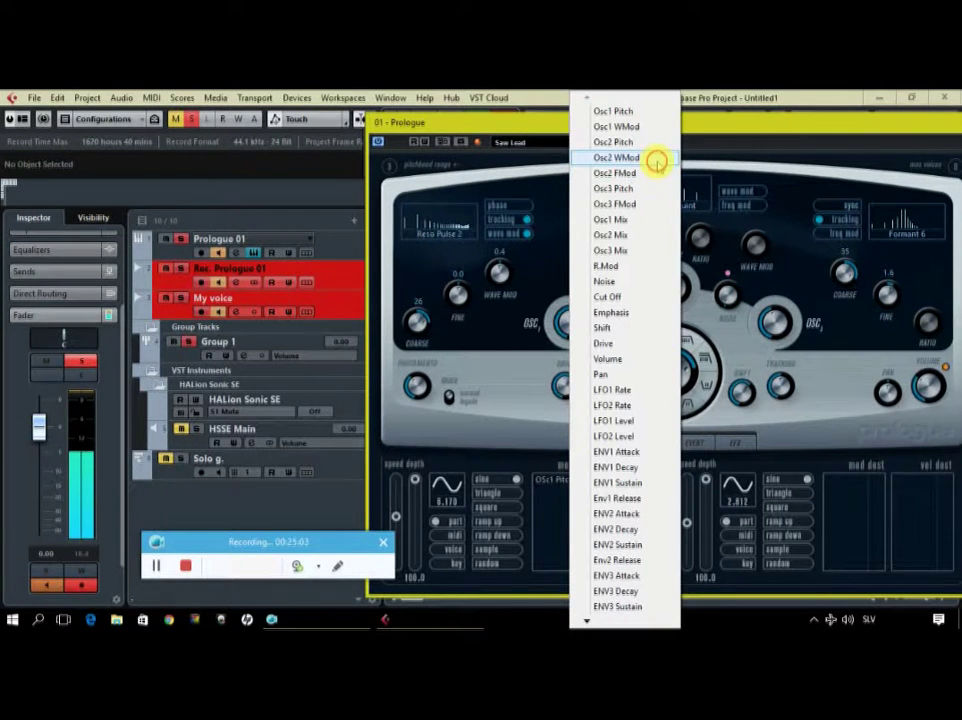
click(657, 160)
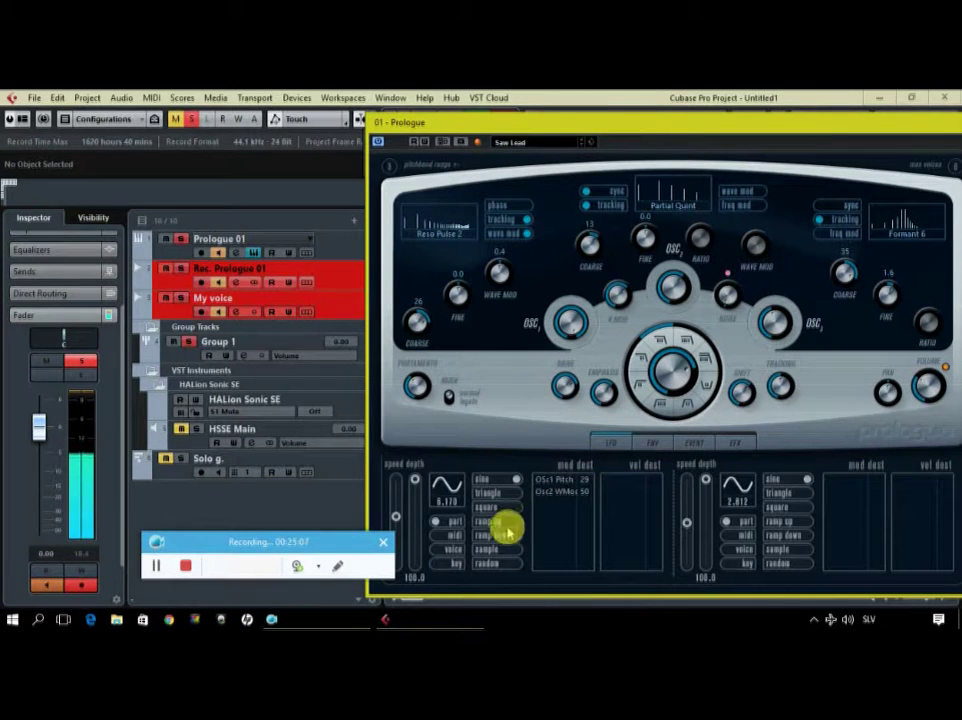
Switch LFO 1 to MIDI sync and raise its speed.
click(436, 533)
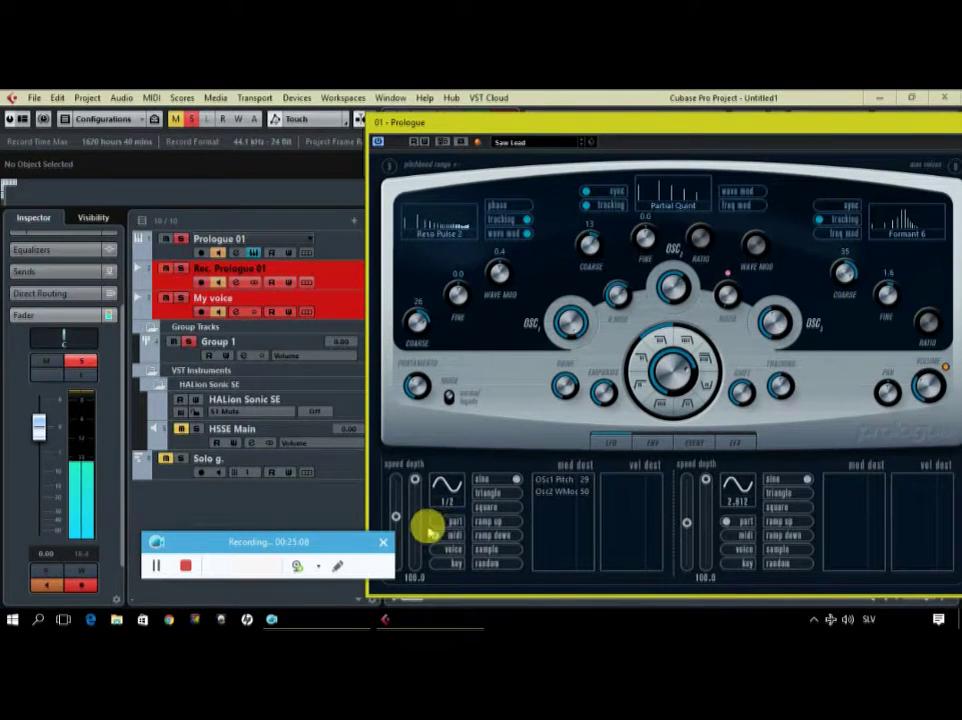
mouse_move(397, 511)
mouse_down()
mouse_move(397, 479)
mouse_move(398, 532)
mouse_move(397, 490)
mouse_up()
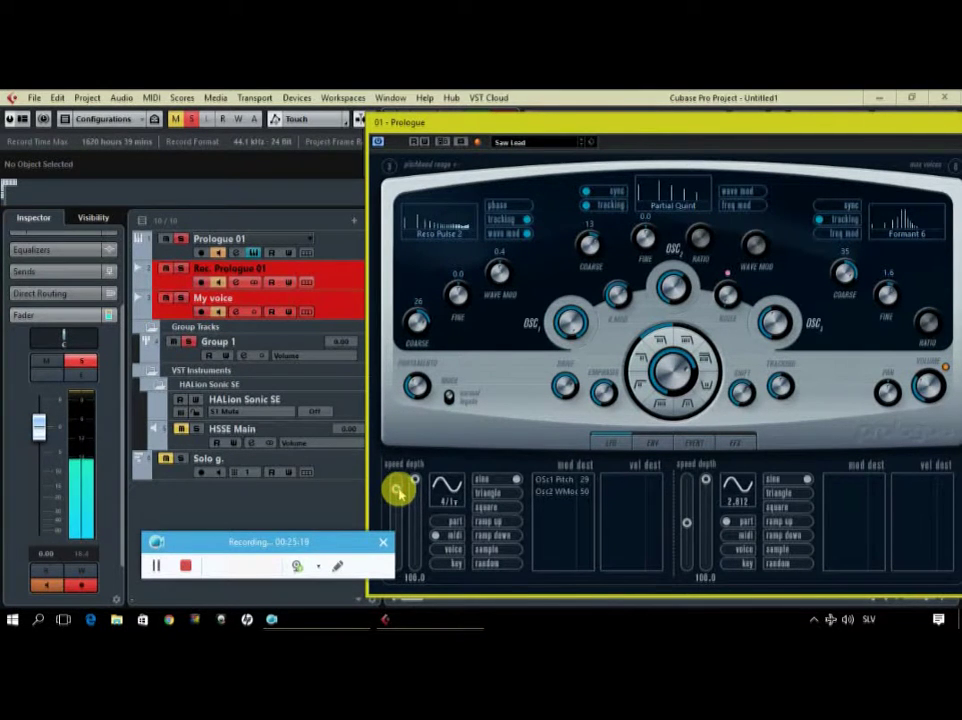
Try the square, ramp up, ramp down and random waveforms and the key sync mode on LFO 1.
click(510, 509)
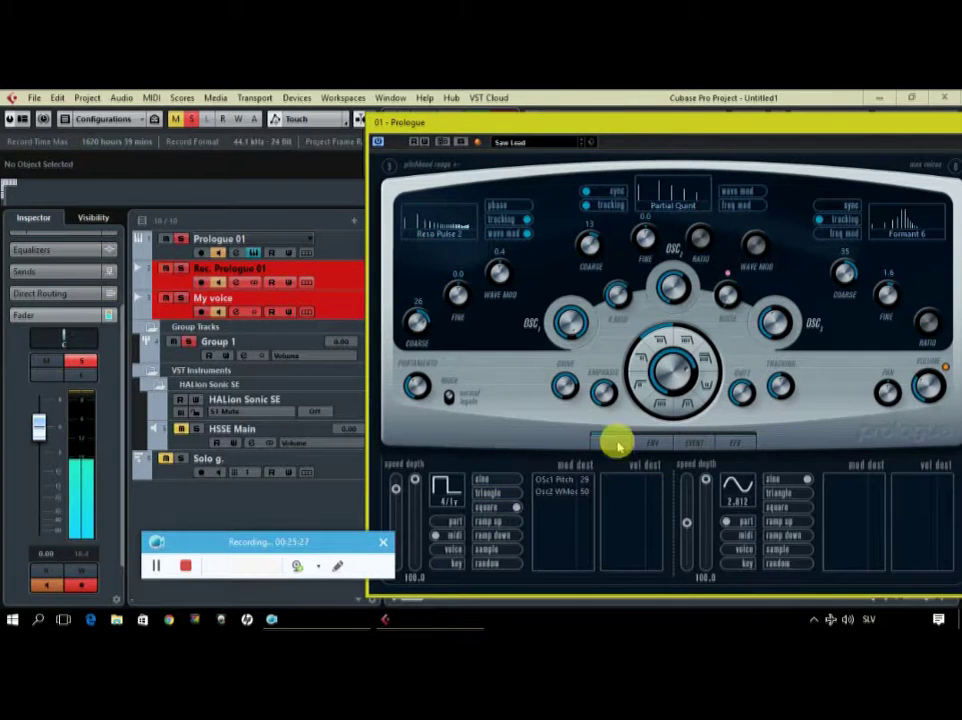
click(508, 523)
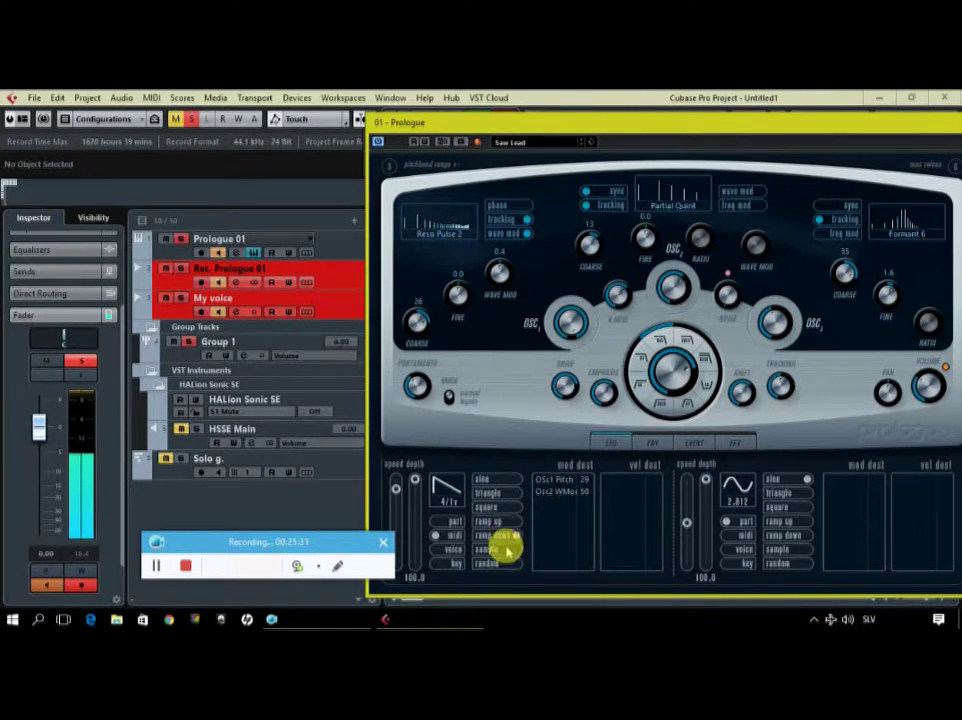
click(440, 553)
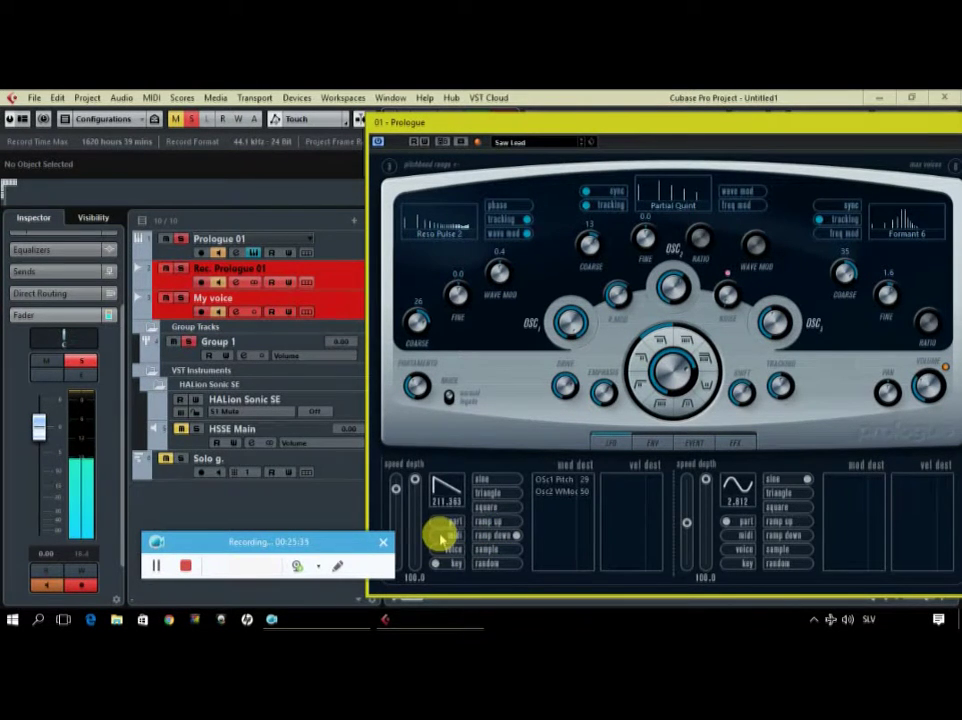
click(442, 535)
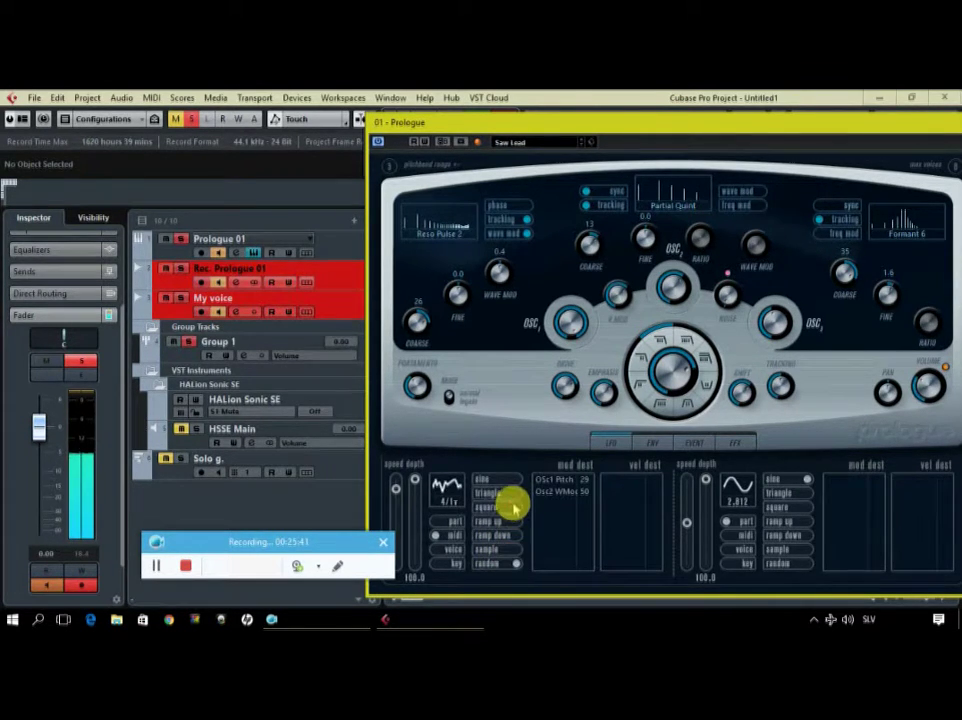
Set LFO 1's waveform to triangle.
click(513, 507)
click(513, 493)
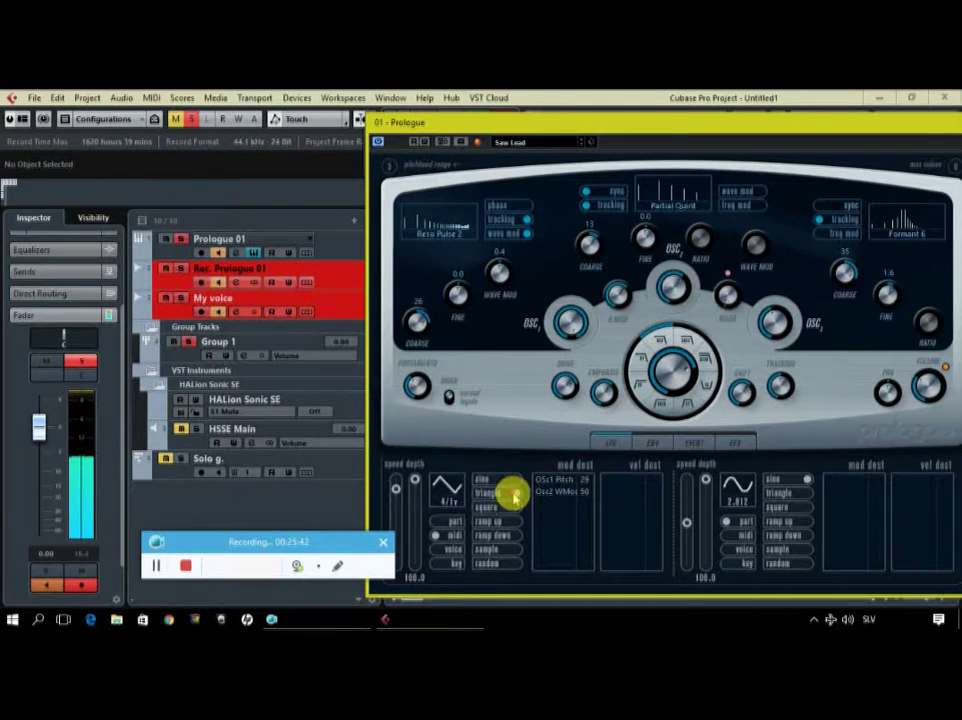
Add LFO2 Rate to LFO 1's modulation destinations and Cut Off to LFO 2's modulation destinations.
click(566, 505)
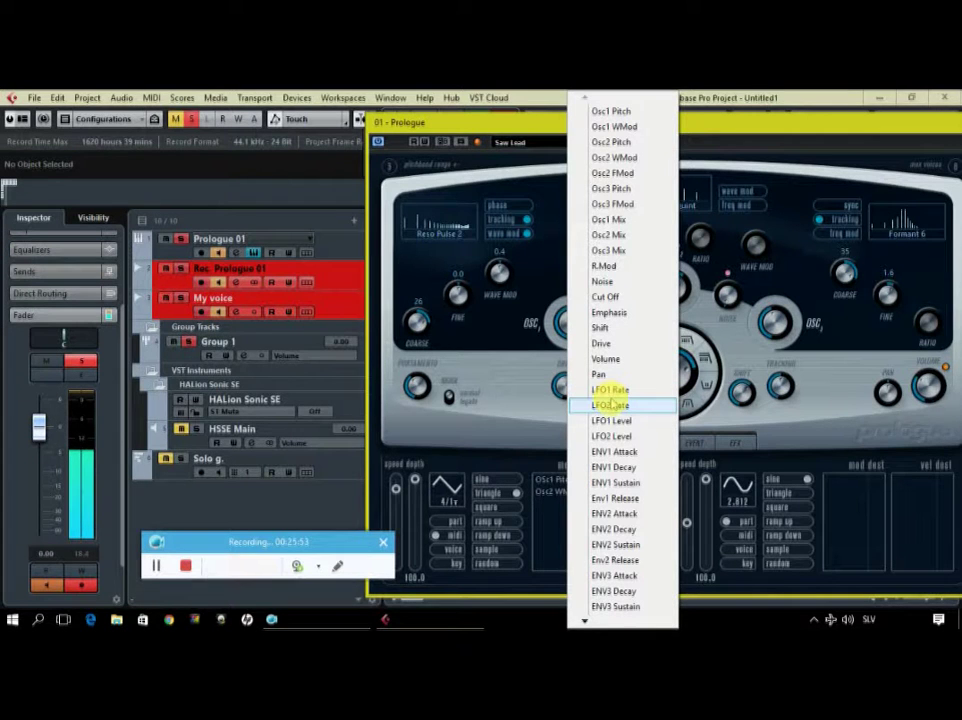
click(609, 405)
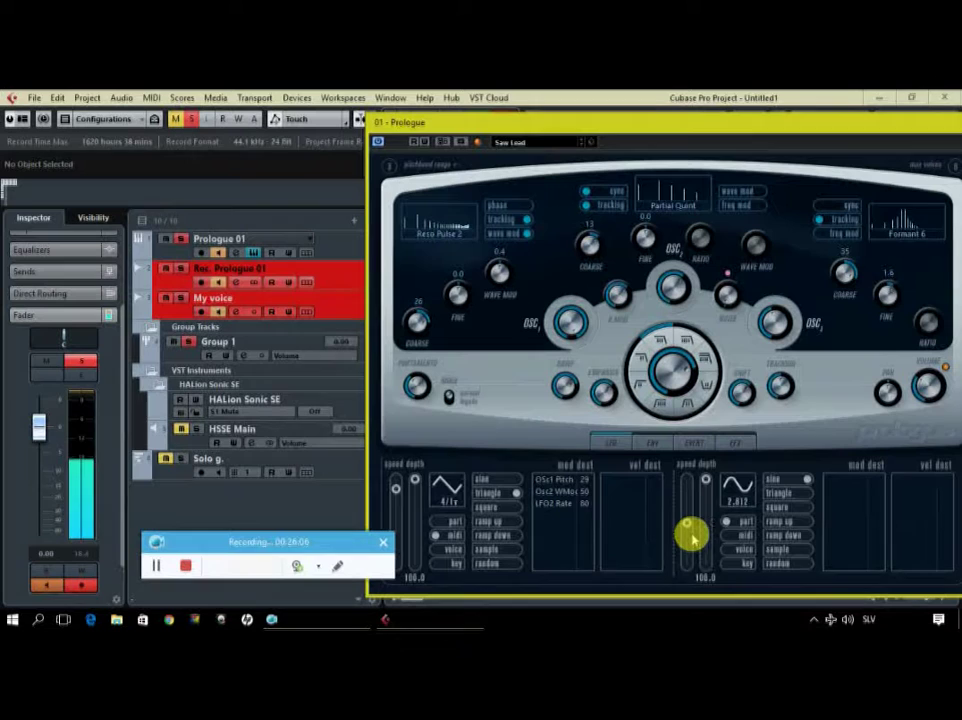
click(855, 494)
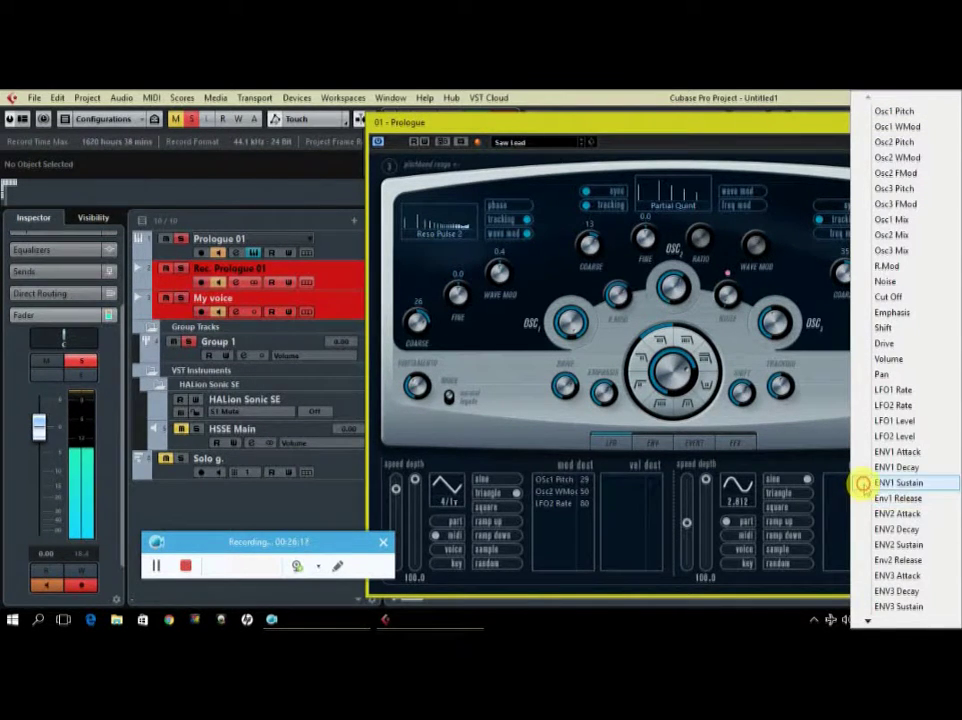
click(904, 298)
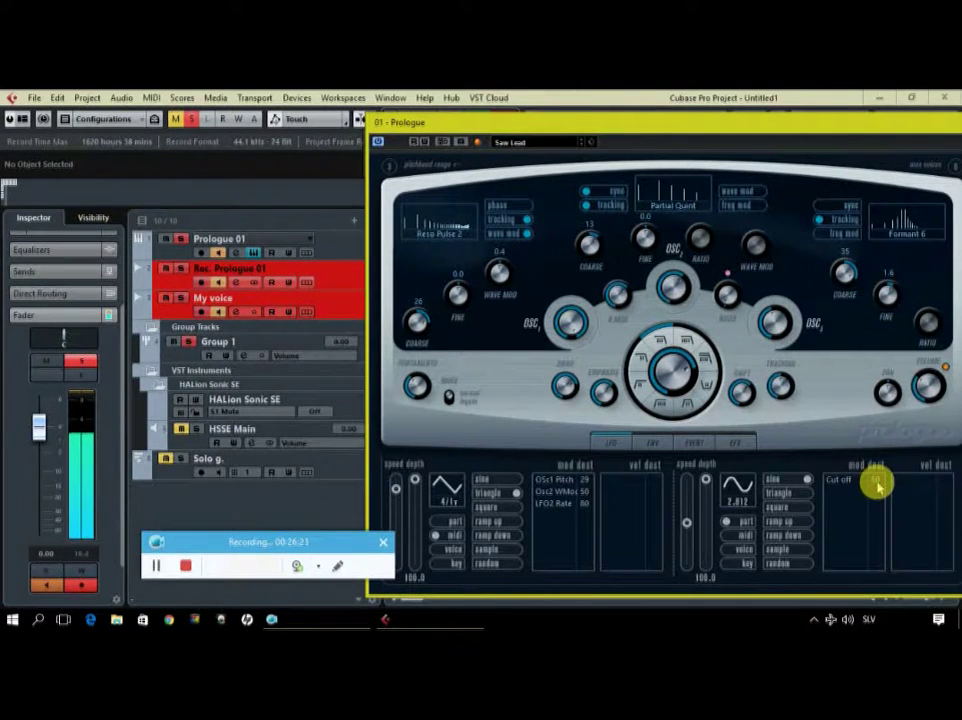
Try a Cut Off modulation amount of 80 on LFO 2, and set it to 34.
double_click(876, 484)
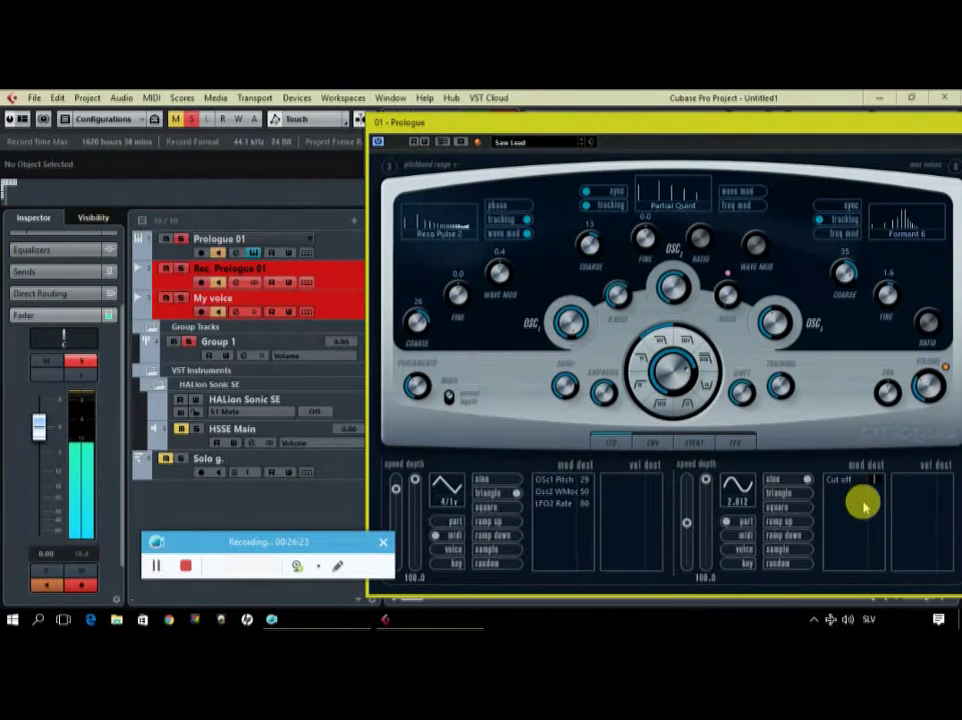
text(80)
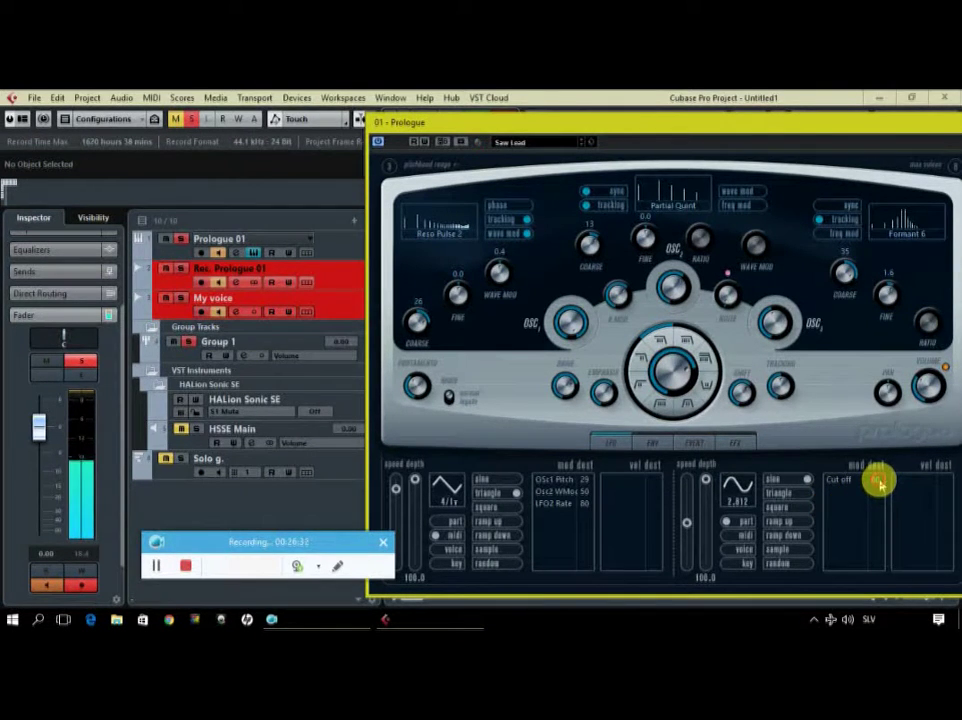
click(878, 482)
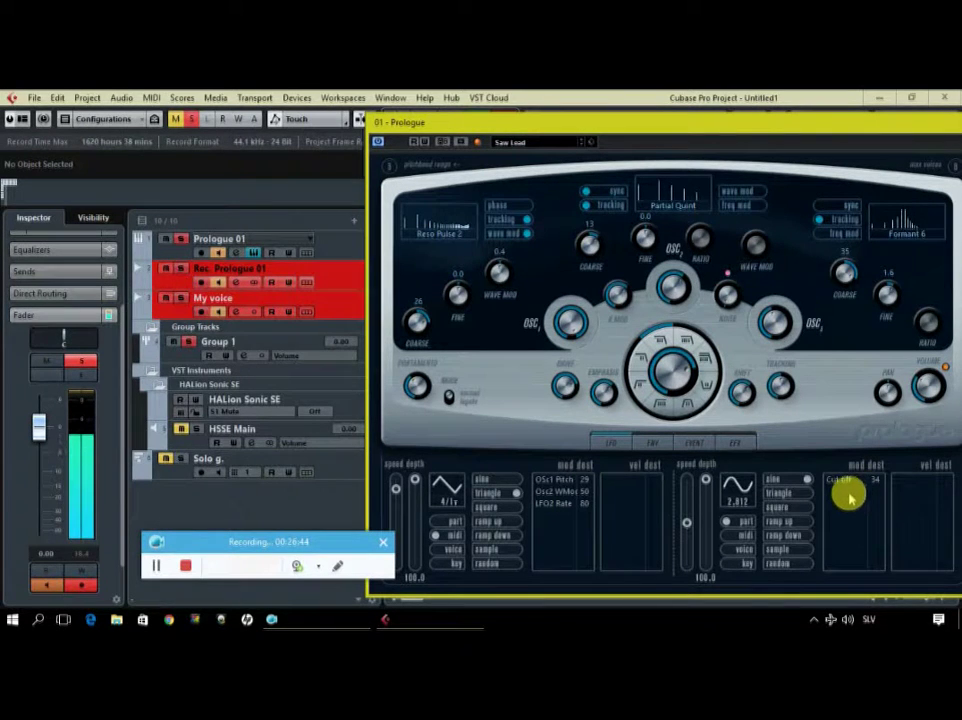
Set LFO 2 to ramp up with speed 54.055 and depth 87.7, and add Env1 Release to its modulation destinations.
click(803, 523)
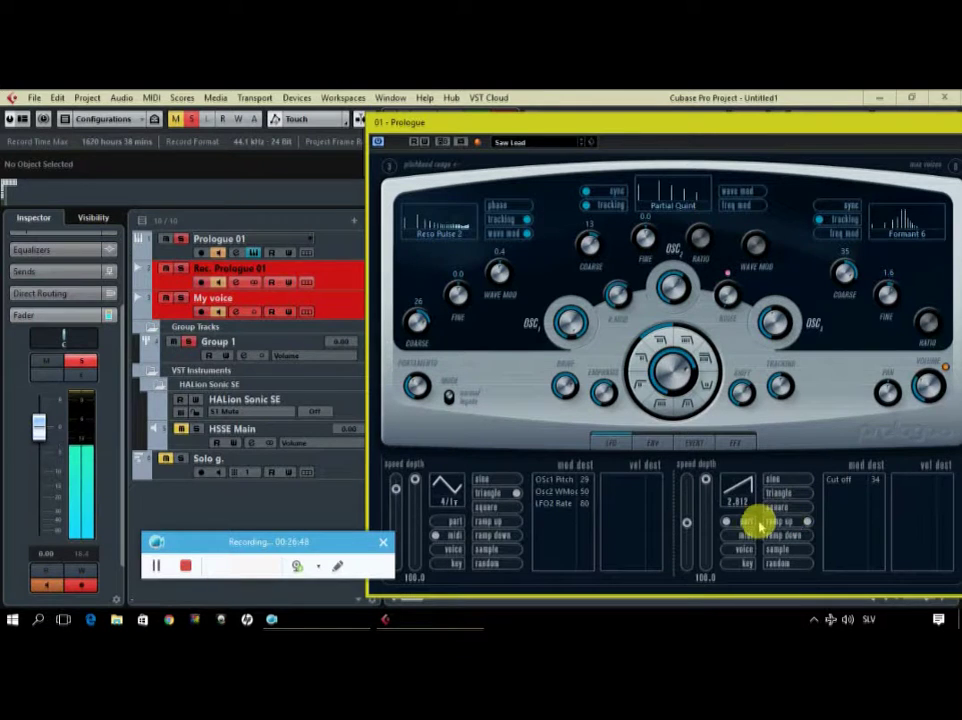
drag(706, 530, 688, 500)
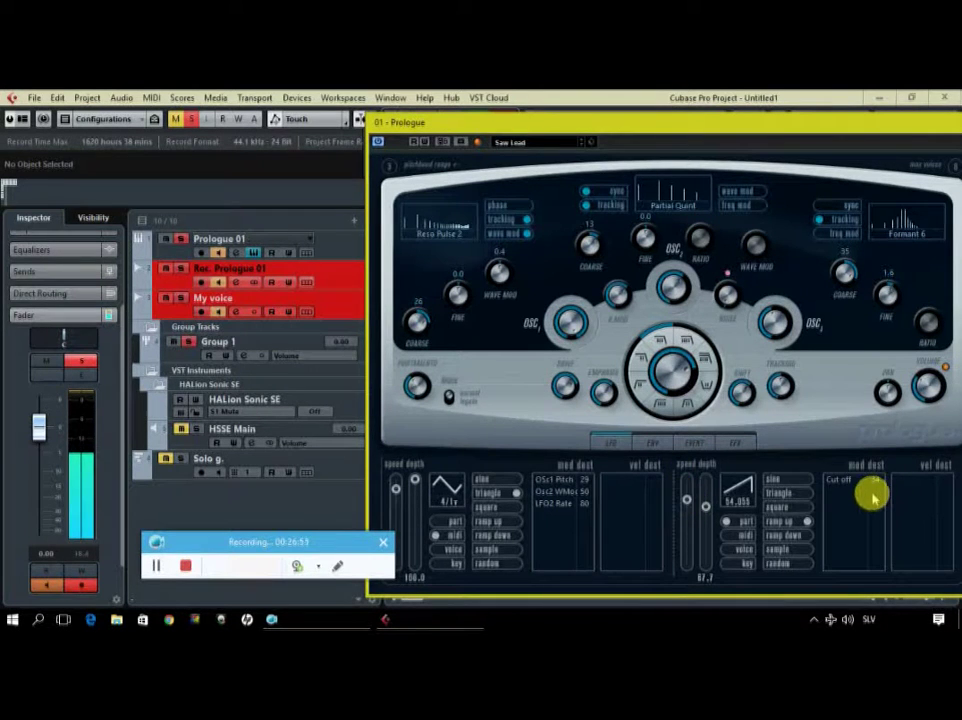
click(860, 492)
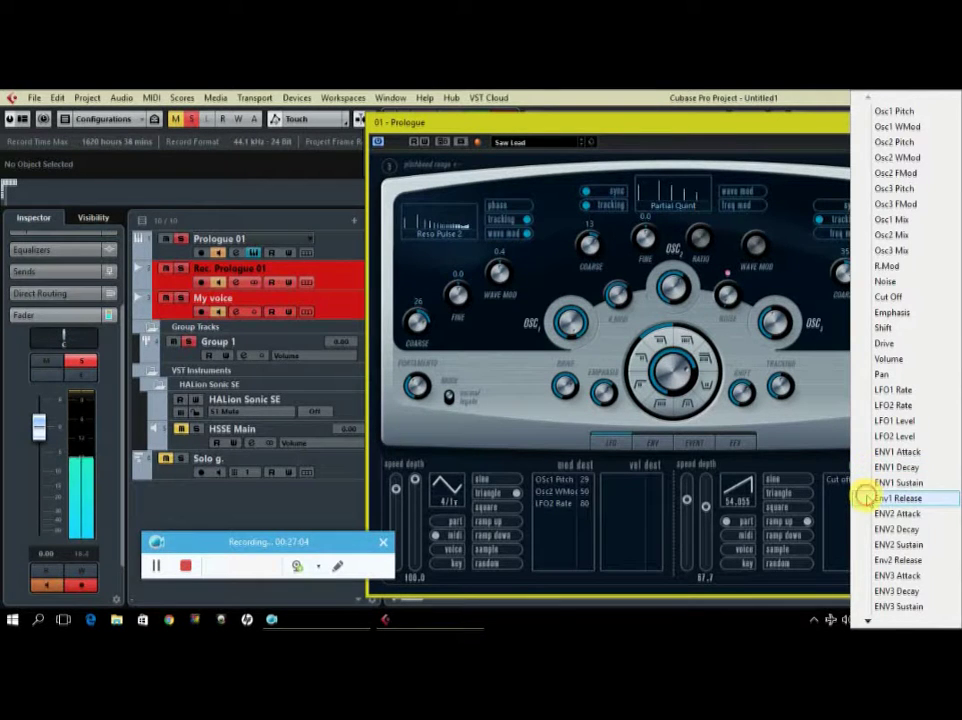
click(864, 497)
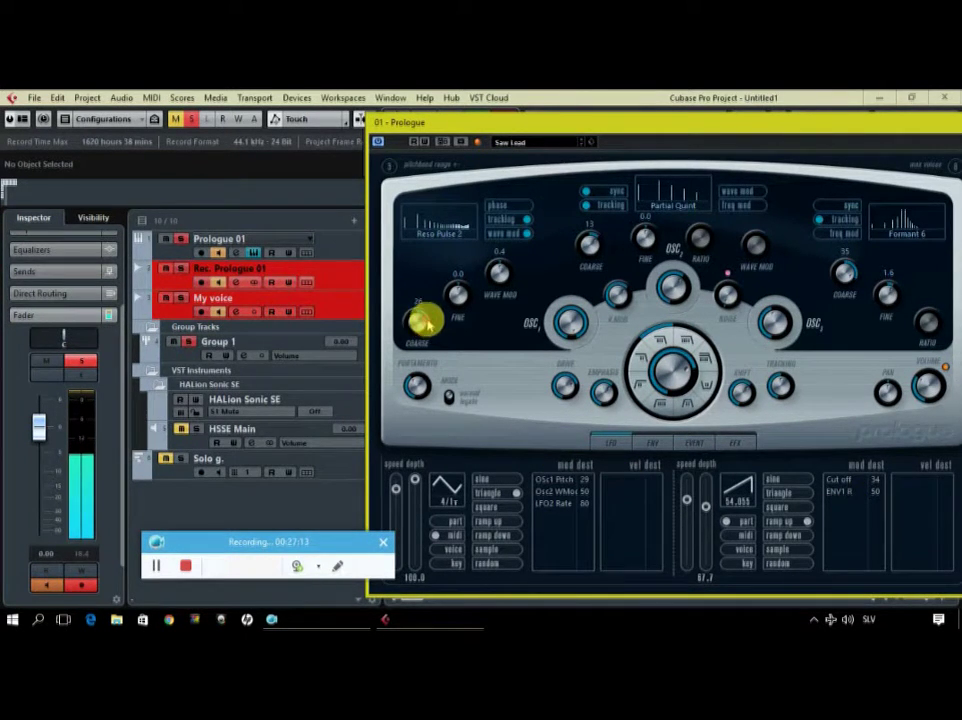
Lower oscillator 1's coarse tuning to -36 and adjust the portamento.
drag(425, 305, 408, 348)
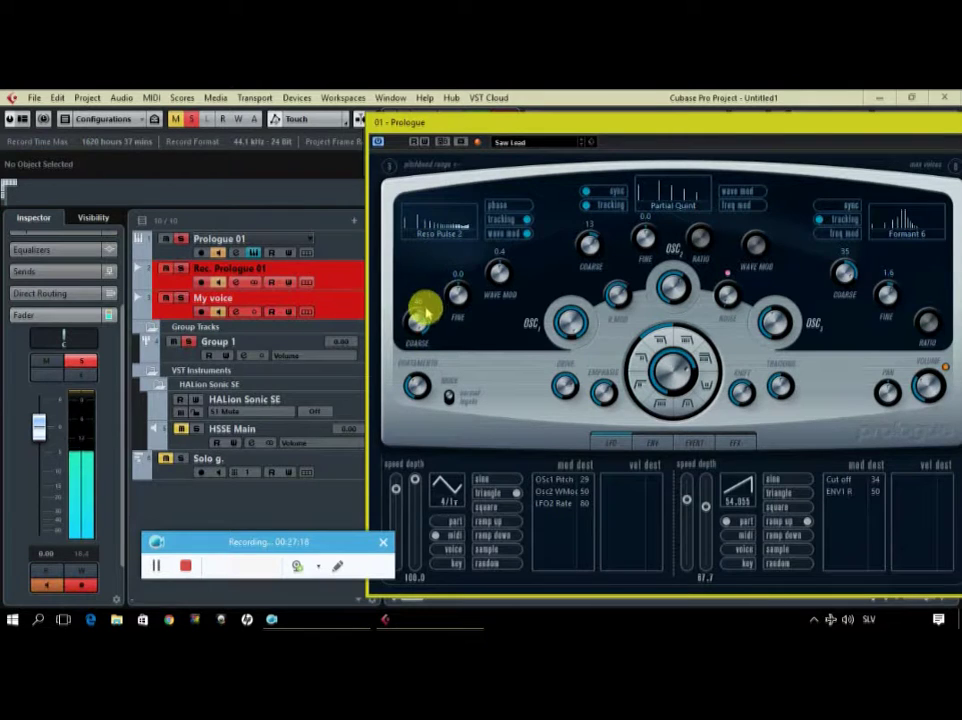
drag(415, 313, 395, 360)
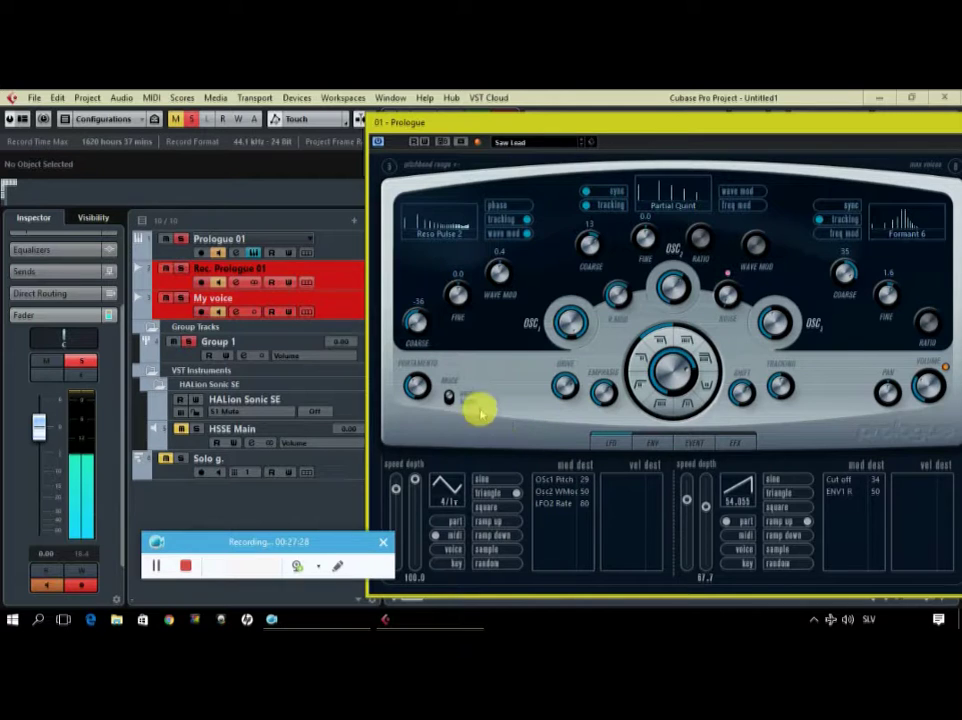
drag(412, 387, 427, 356)
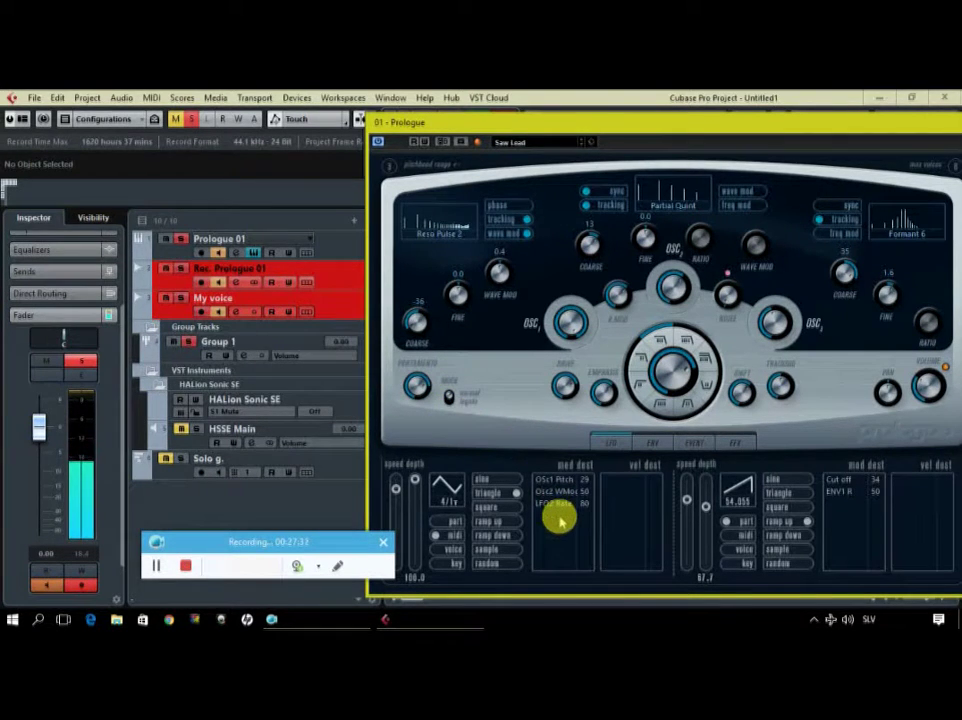
Adjust the filter's emphasis and shift amounts.
mouse_move(606, 389)
drag(601, 389, 552, 368)
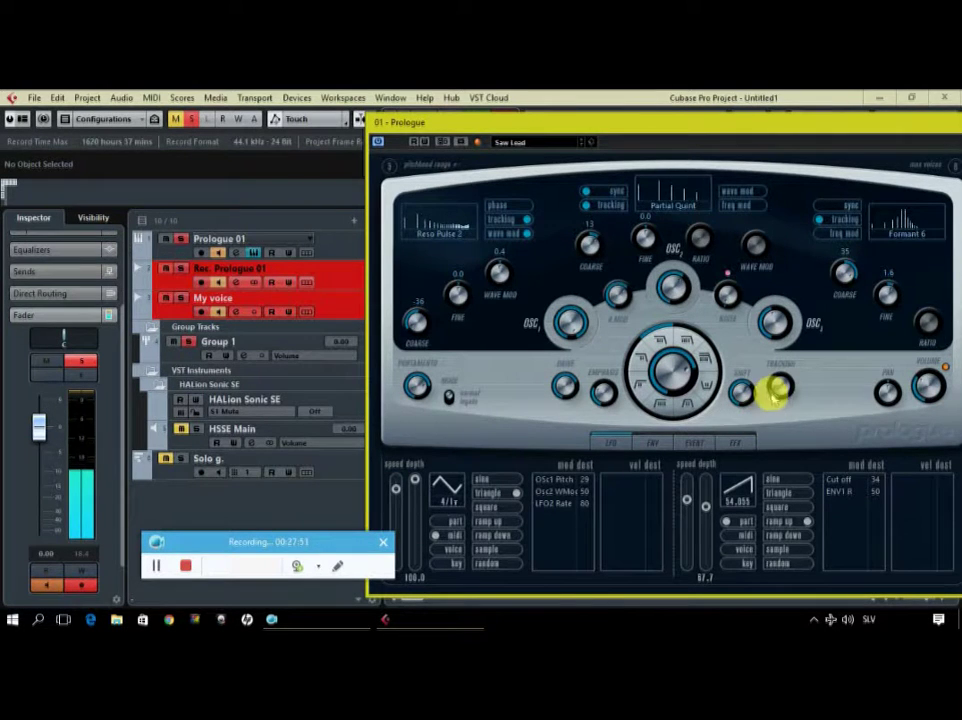
drag(742, 388, 722, 419)
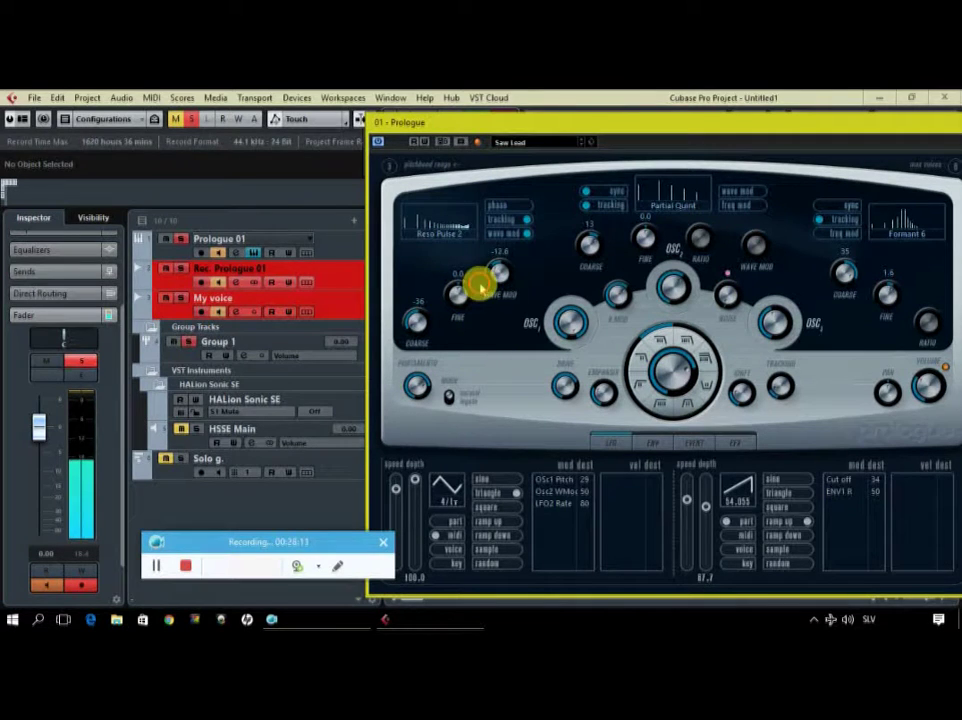
Try the Vowel A and Vowel E waveforms on oscillator 1.
click(444, 238)
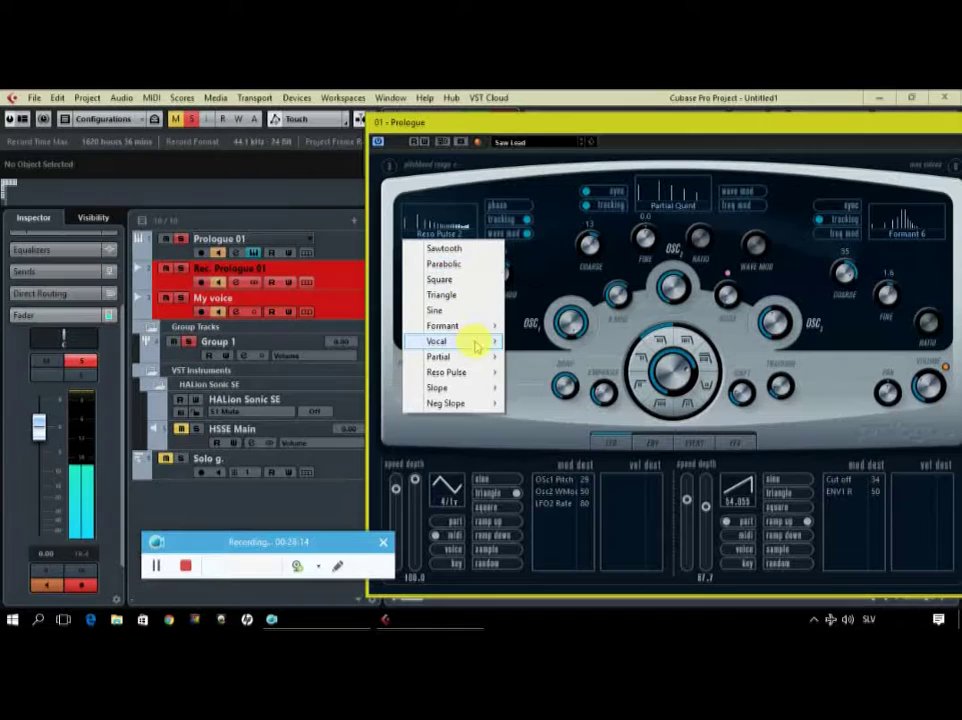
mouse_move(490, 342)
click(537, 371)
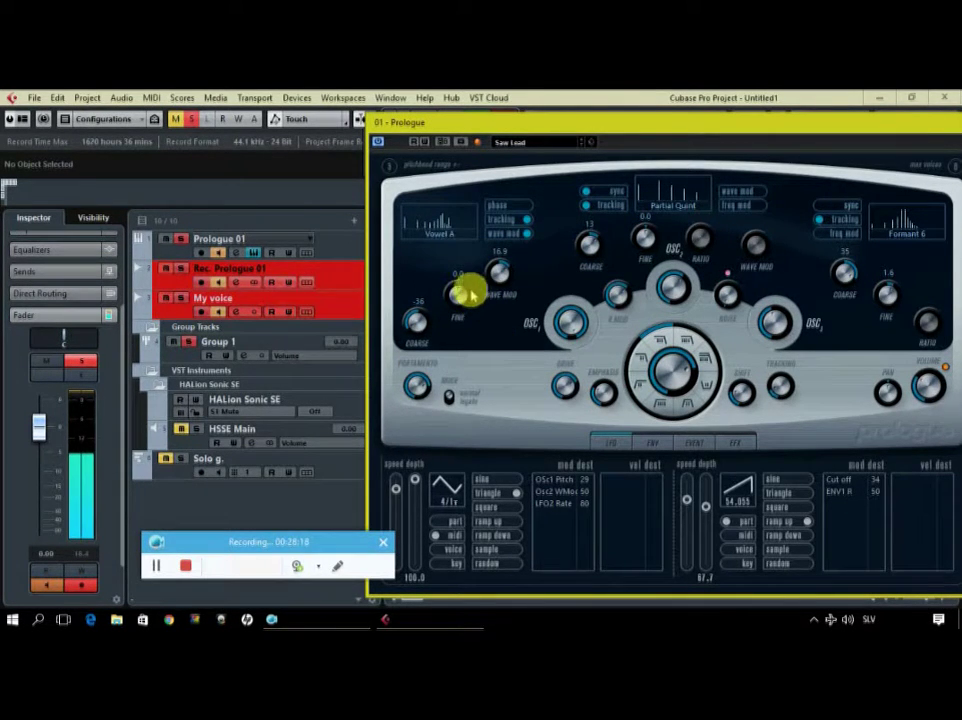
click(459, 237)
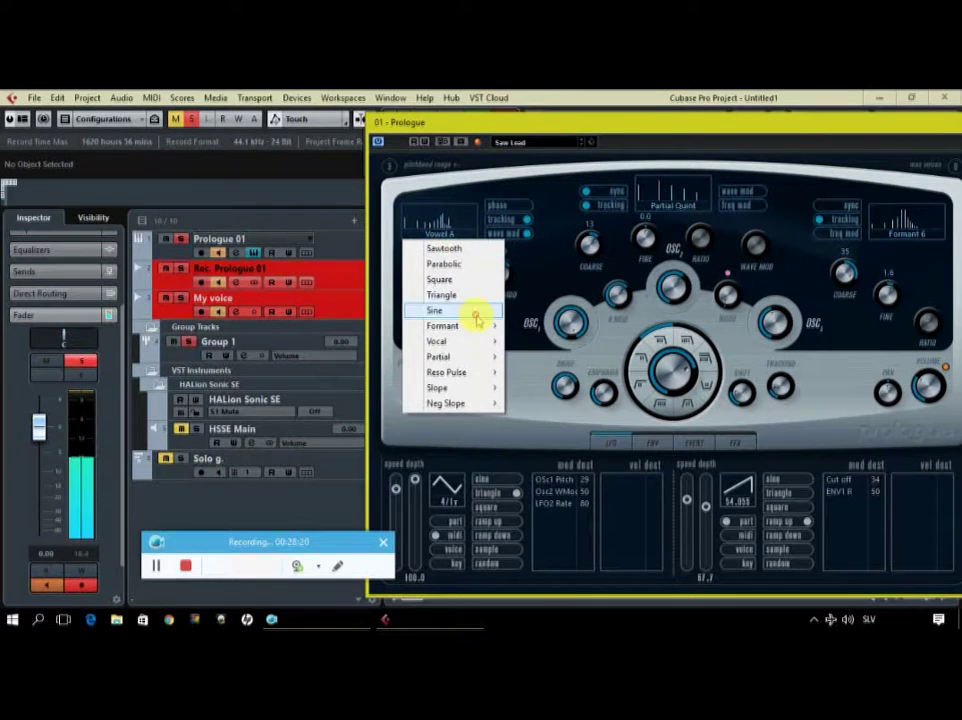
mouse_move(480, 342)
click(537, 386)
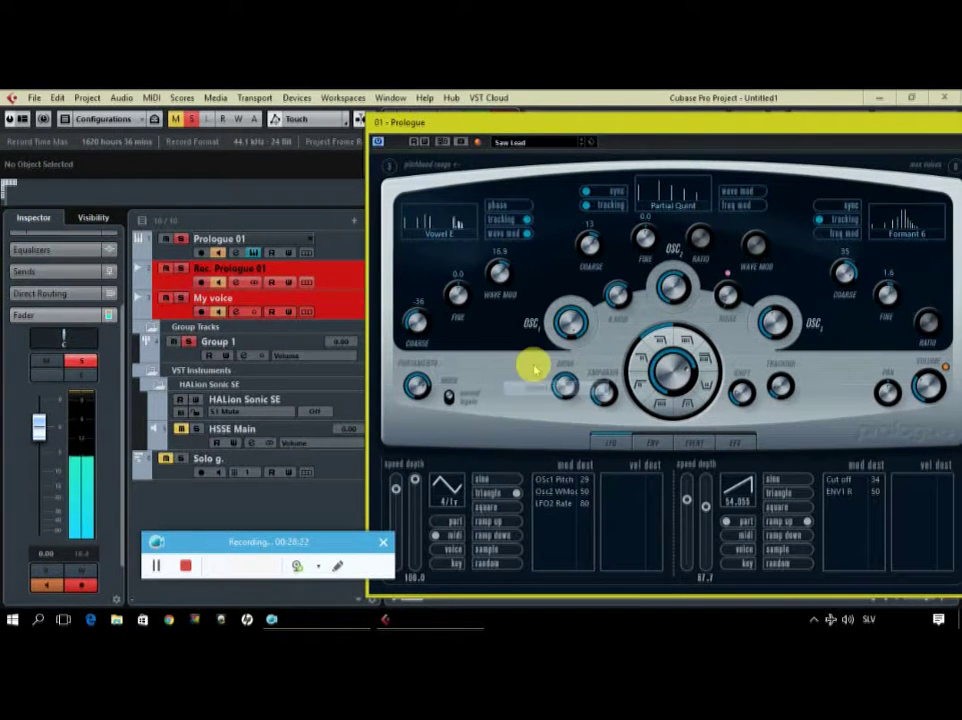
Try the Formant 9 and Formant 12 waveforms on oscillator 1.
click(457, 232)
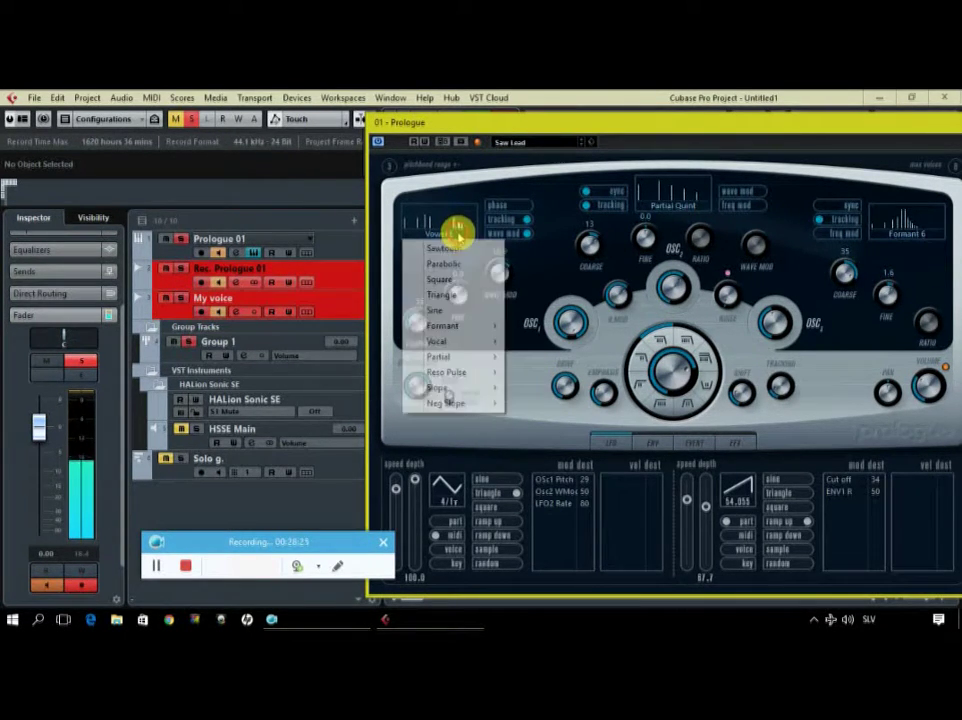
mouse_move(490, 326)
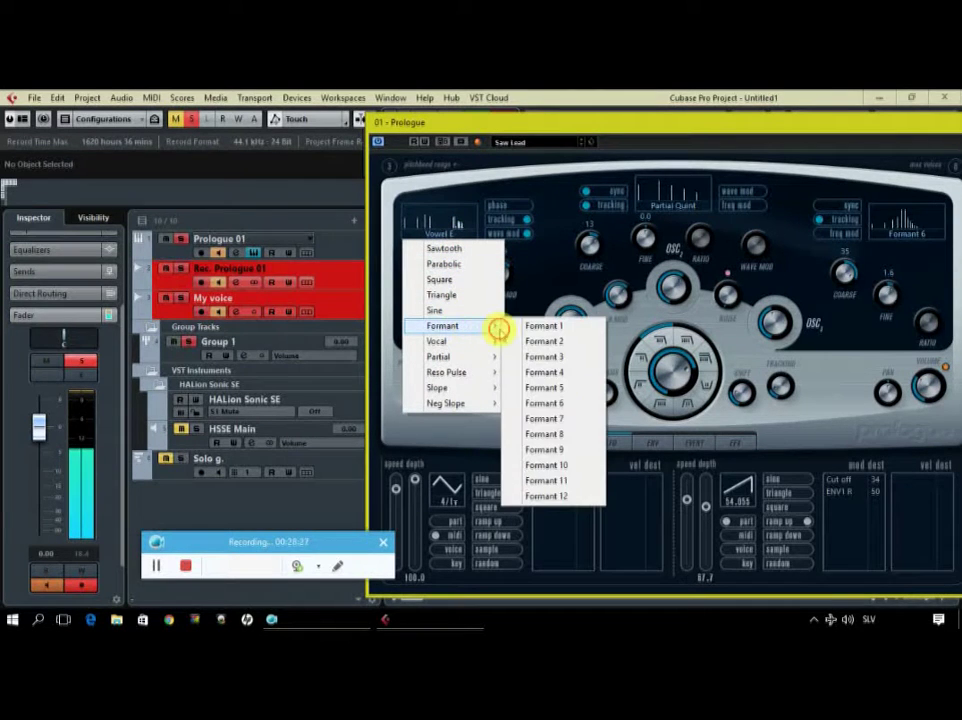
click(542, 449)
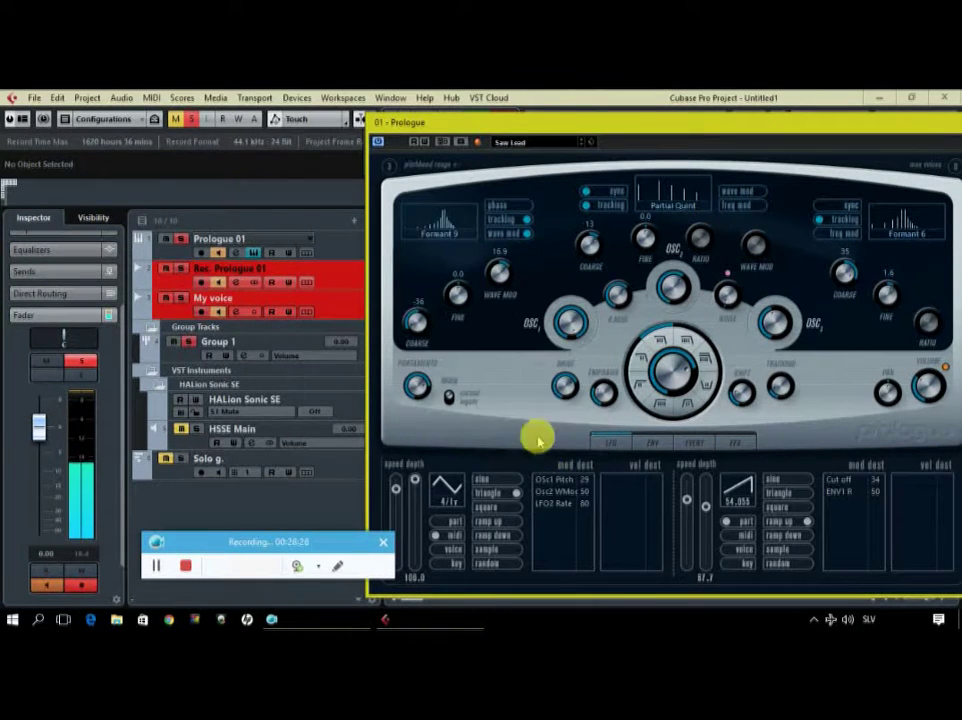
click(459, 236)
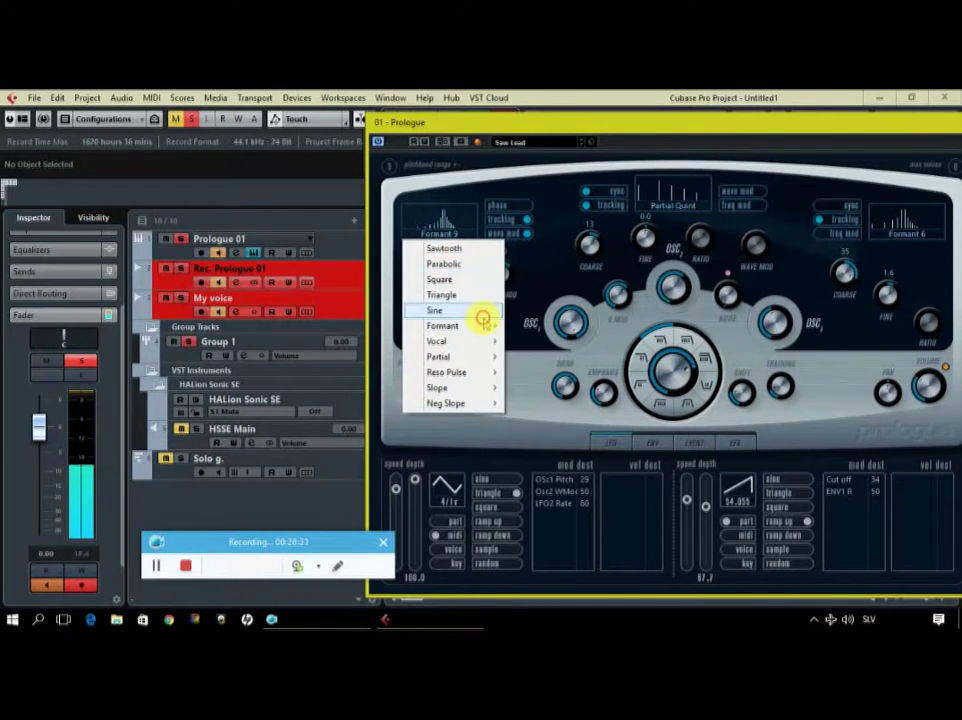
mouse_move(491, 328)
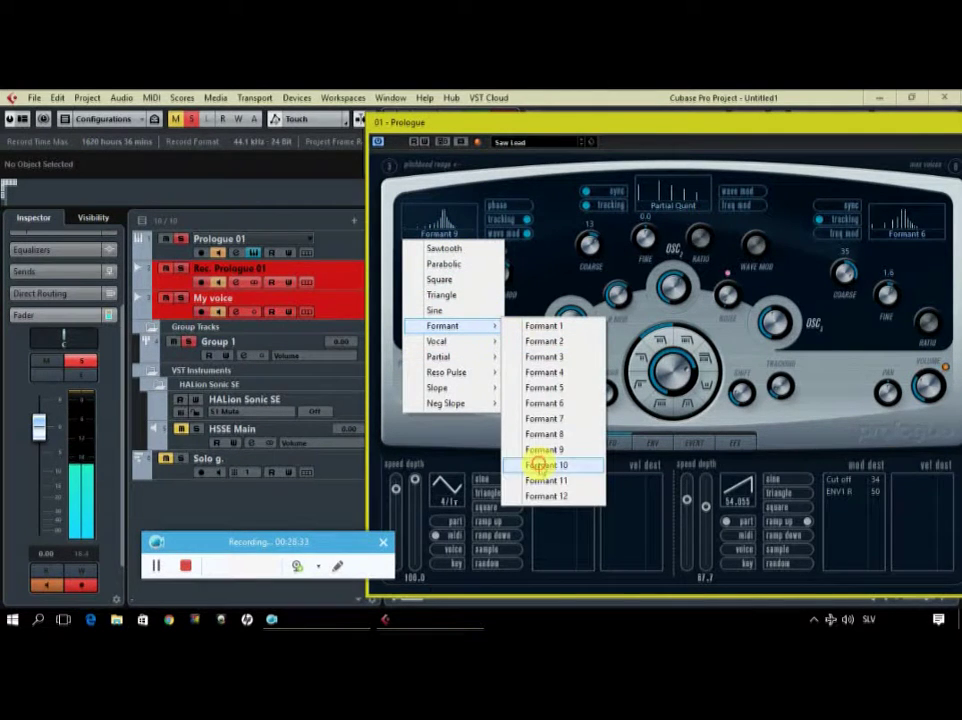
click(543, 497)
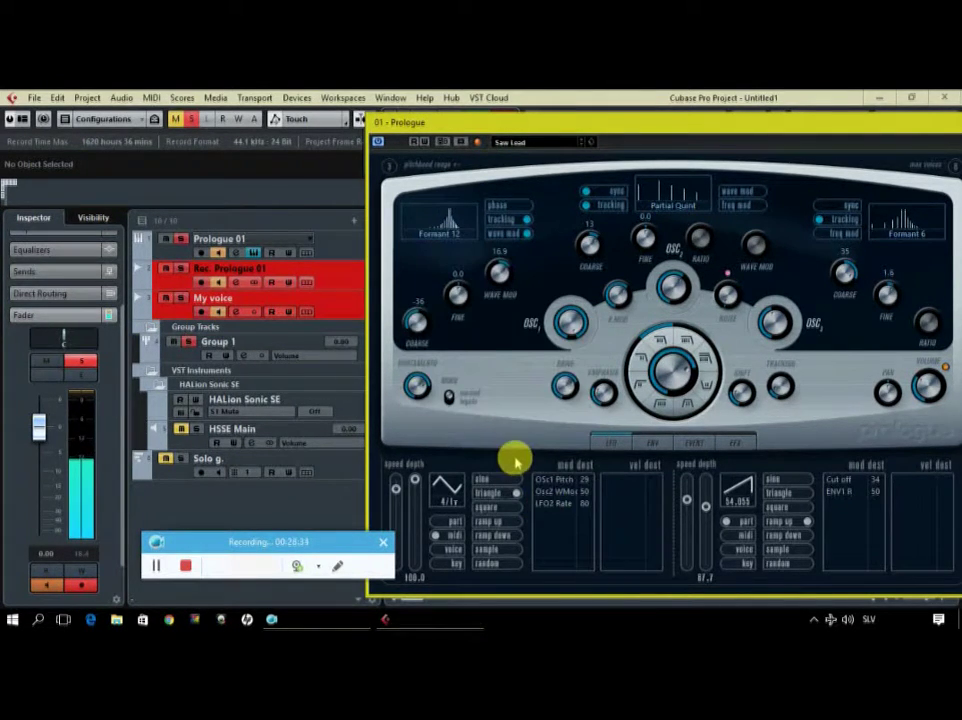
Set oscillator 1's waveform to Partial Add 5 and its coarse tuning to -26, and adjust the portamento.
click(459, 236)
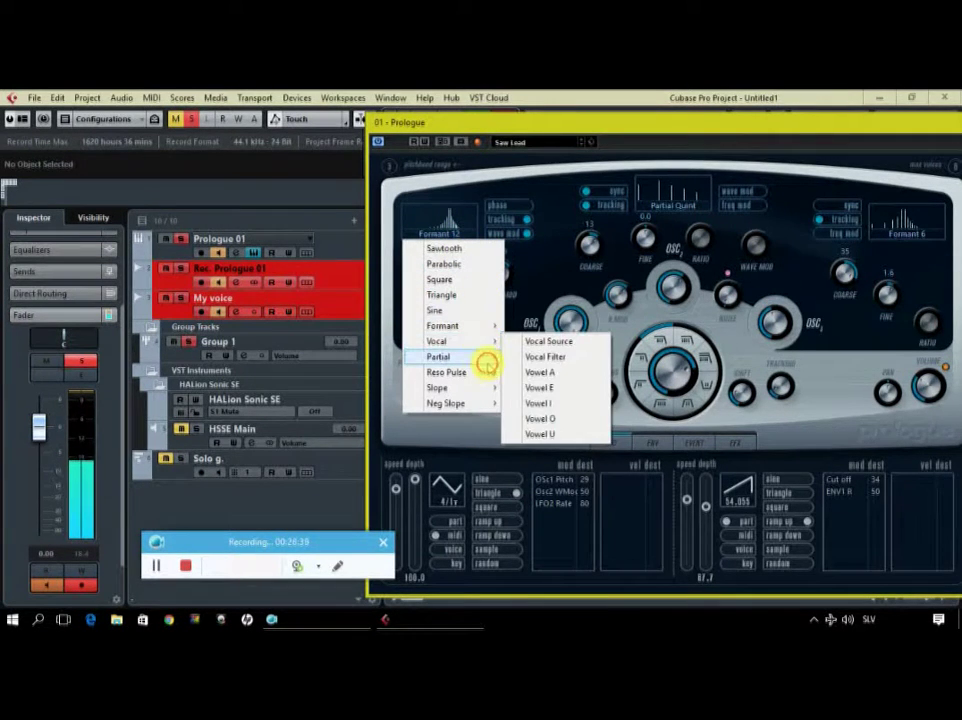
mouse_move(492, 358)
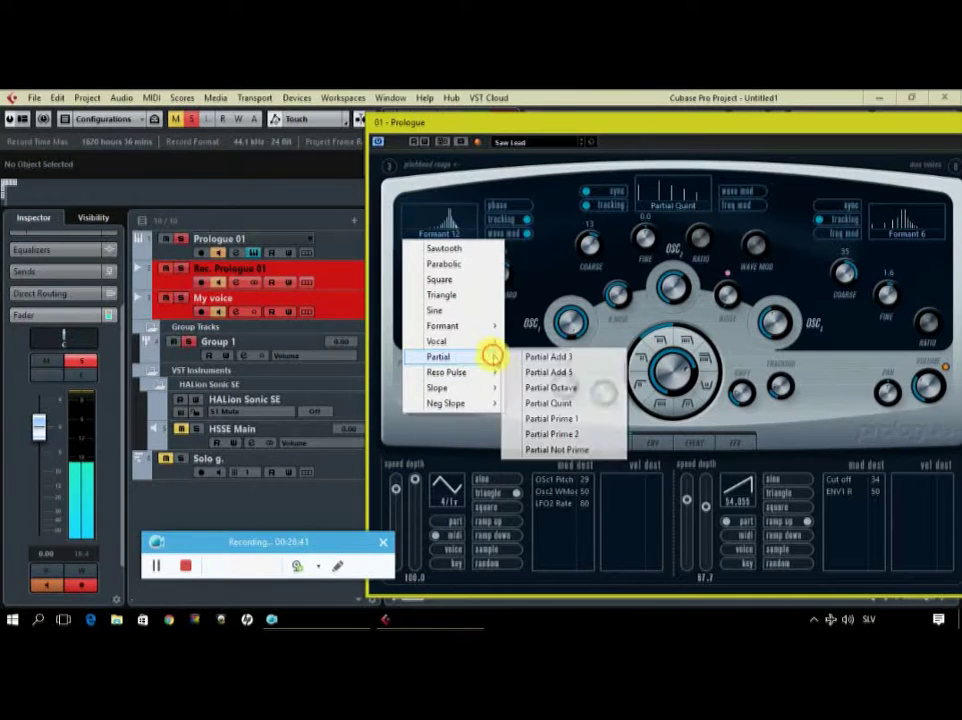
click(577, 372)
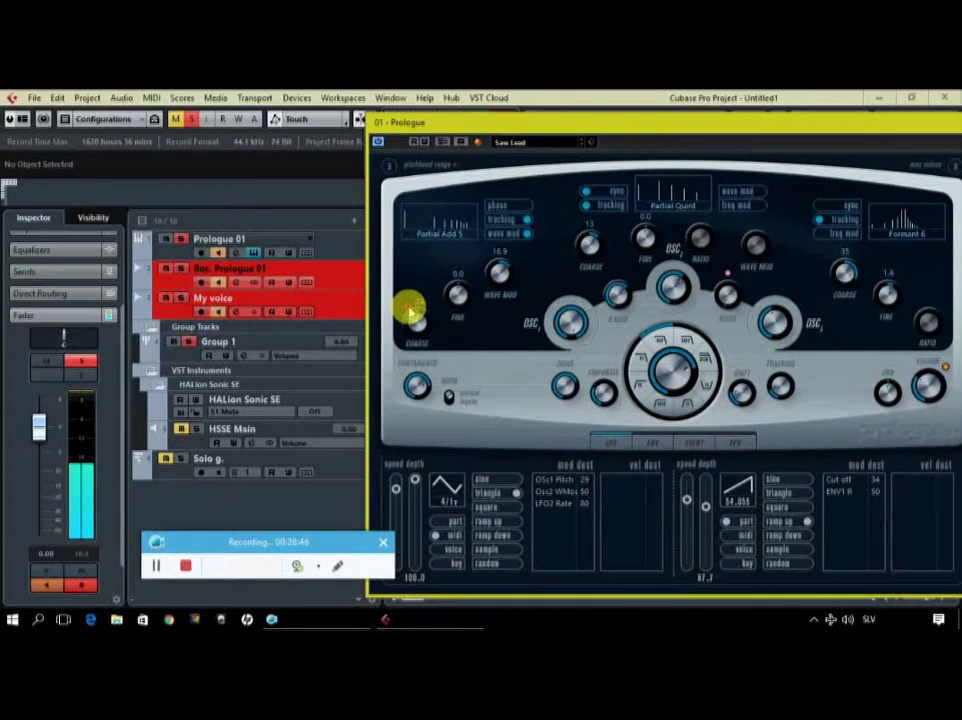
mouse_move(423, 384)
drag(411, 380, 399, 423)
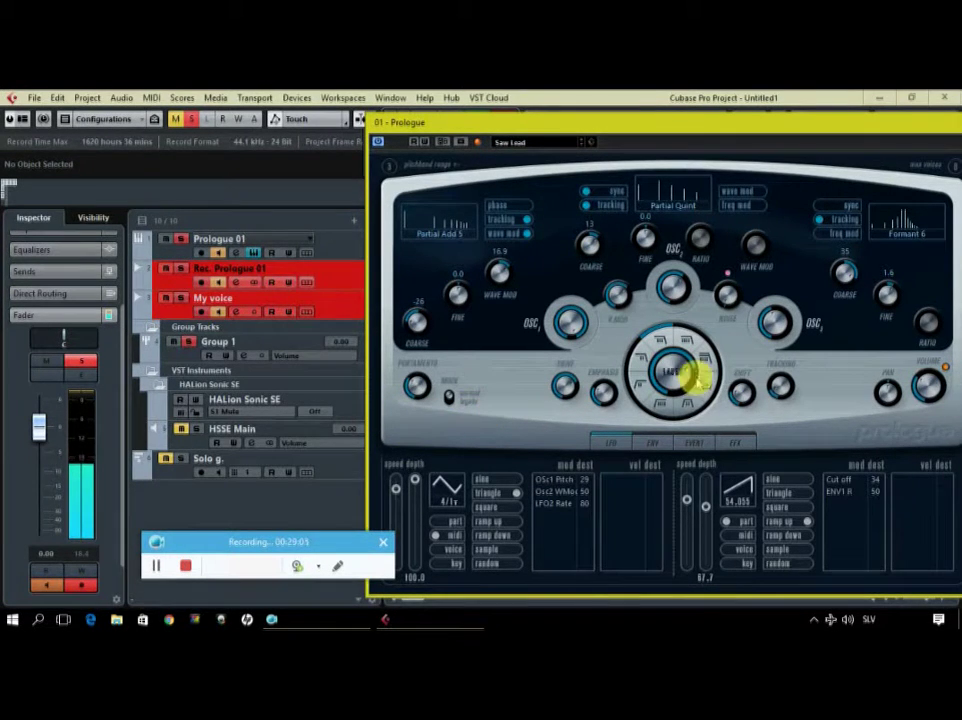
Try the neighbouring low-pass filter type and sweep the filter cutoff.
click(638, 360)
mouse_move(667, 385)
mouse_down()
mouse_move(672, 361)
mouse_move(685, 363)
mouse_move(674, 354)
mouse_move(641, 382)
mouse_move(646, 393)
mouse_move(658, 332)
mouse_move(672, 324)
mouse_move(675, 371)
mouse_up()
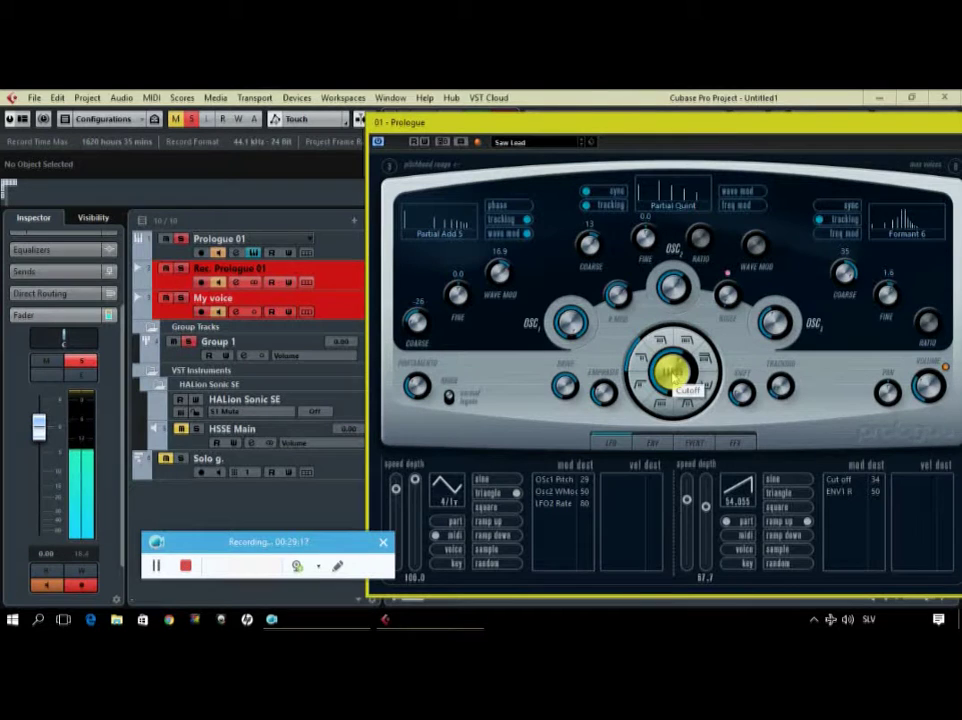
drag(664, 366, 666, 355)
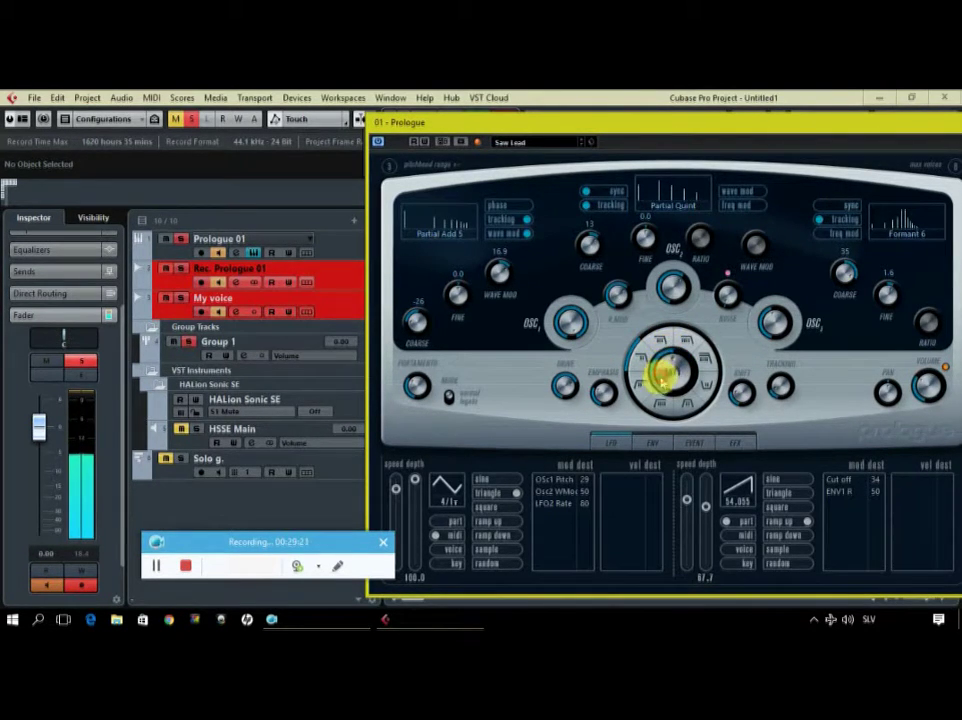
drag(655, 385, 661, 338)
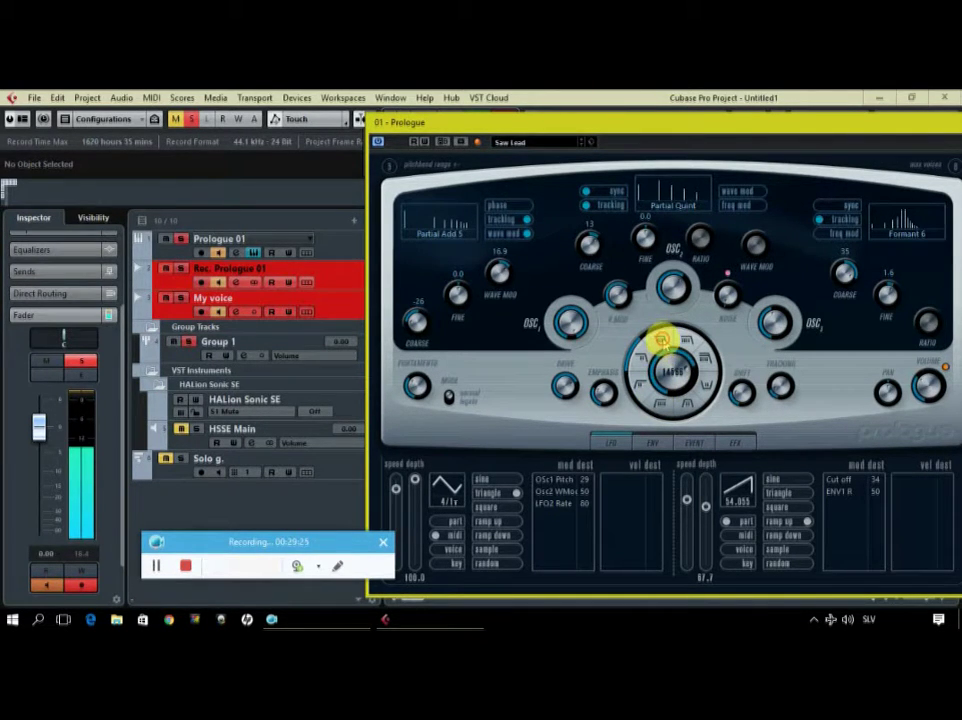
Adjust oscillator 3's level, and set LFO 2's speed to 85.160 and its depth to 72.1.
click(765, 322)
drag(765, 322, 767, 293)
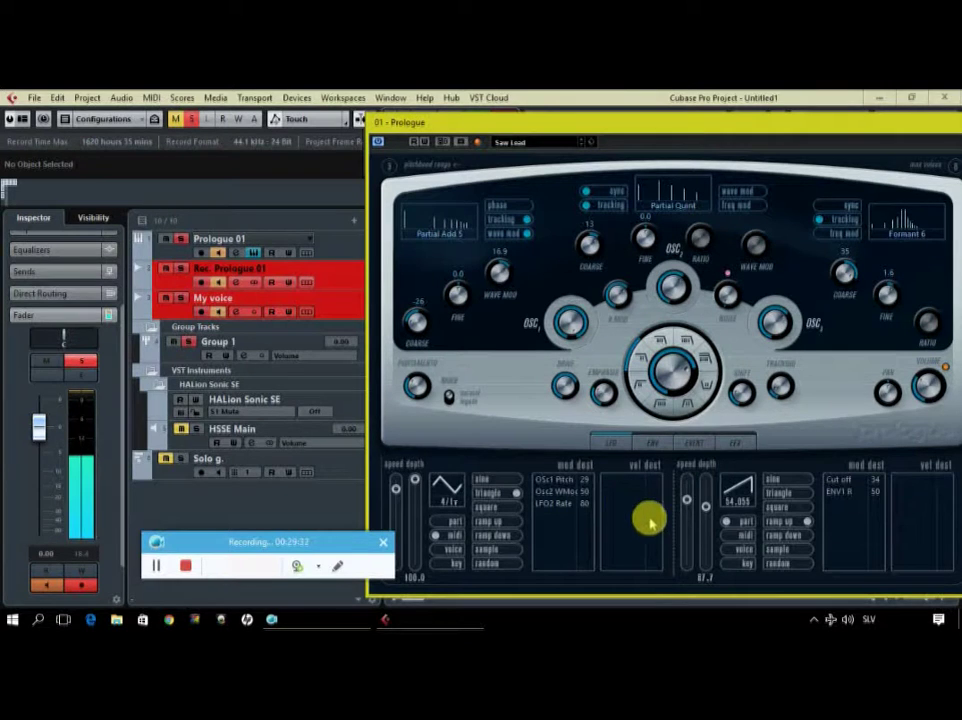
drag(688, 503, 708, 497)
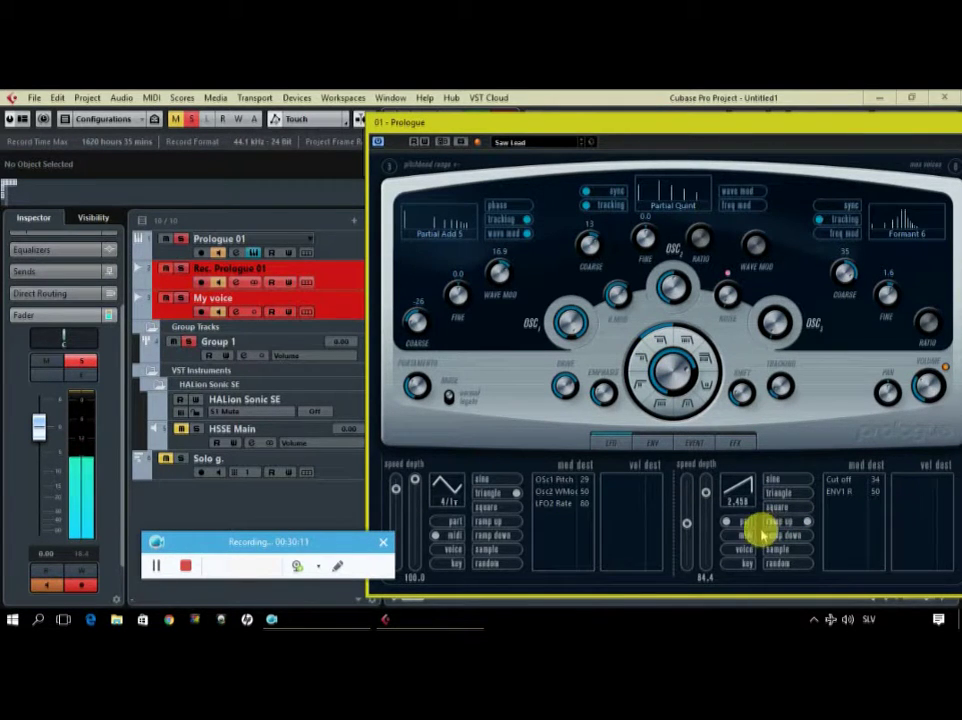
mouse_move(689, 511)
mouse_down()
mouse_move(687, 492)
mouse_move(706, 521)
mouse_move(703, 484)
mouse_move(704, 503)
mouse_up()
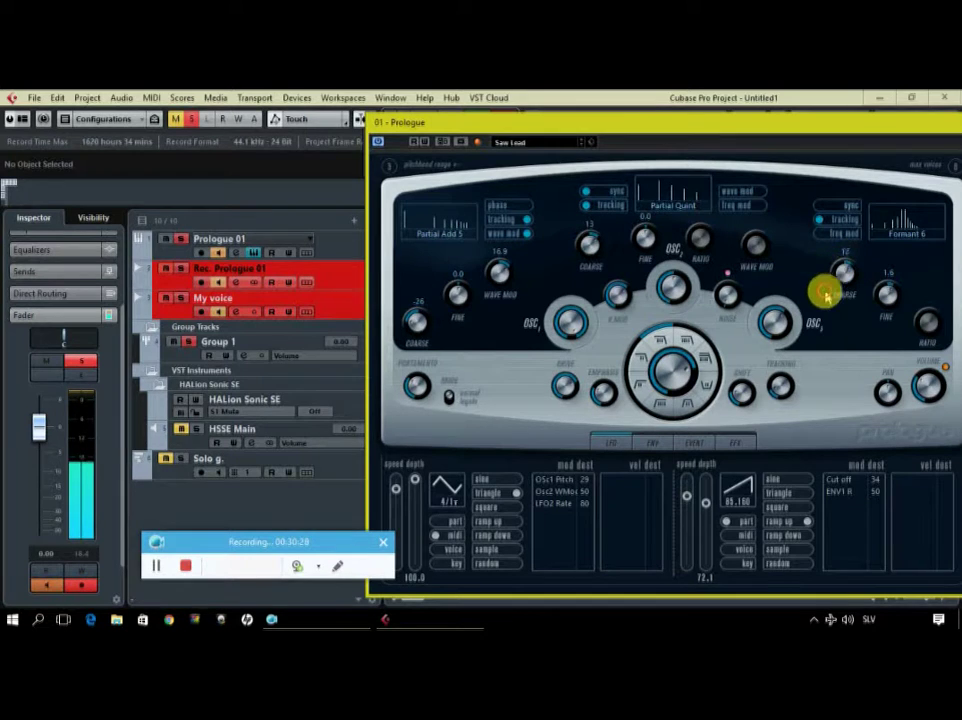
Set oscillator 3's coarse tuning to 20 and its fine tuning to 2.2.
drag(820, 332, 836, 268)
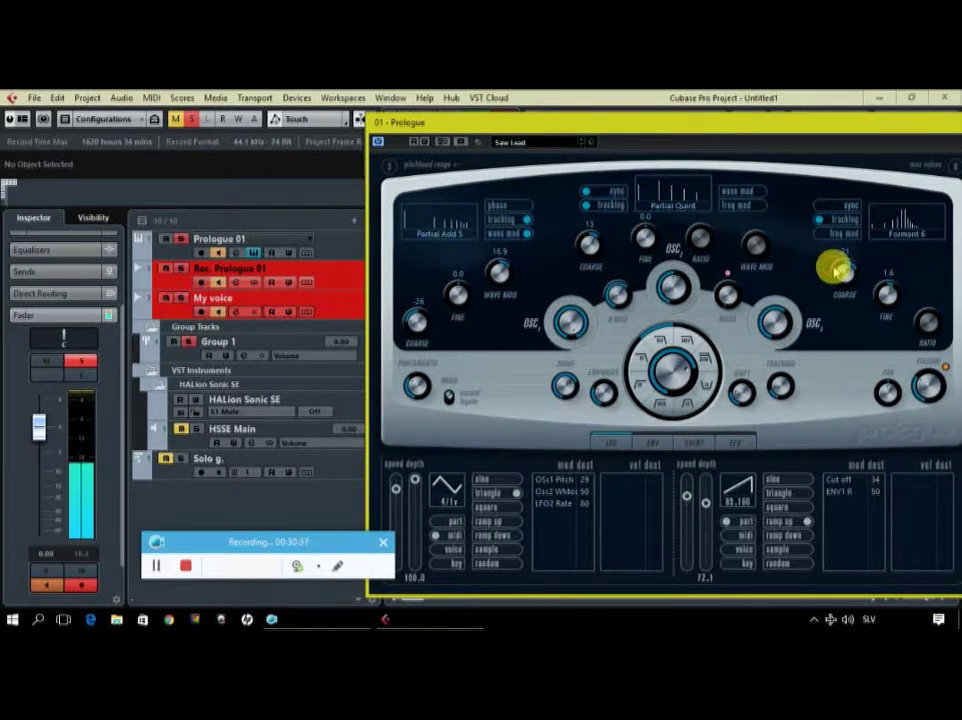
click(885, 293)
drag(885, 291, 885, 297)
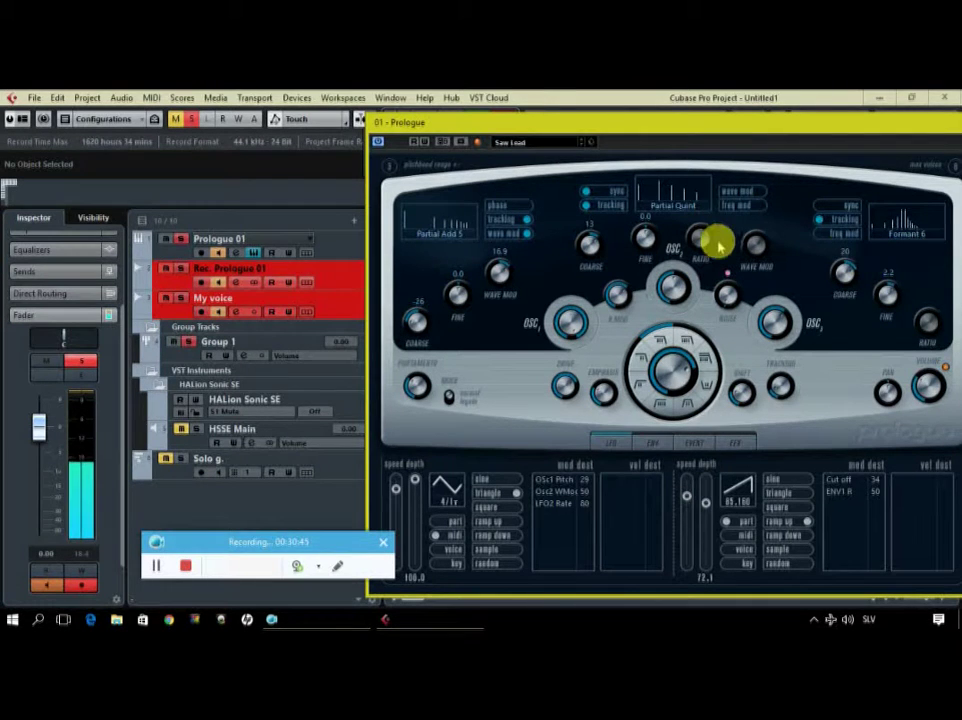
Set oscillator 2's waveform to Reso Pulse 5, enable its wave mod and set the wave mod amount to 40.4.
click(692, 207)
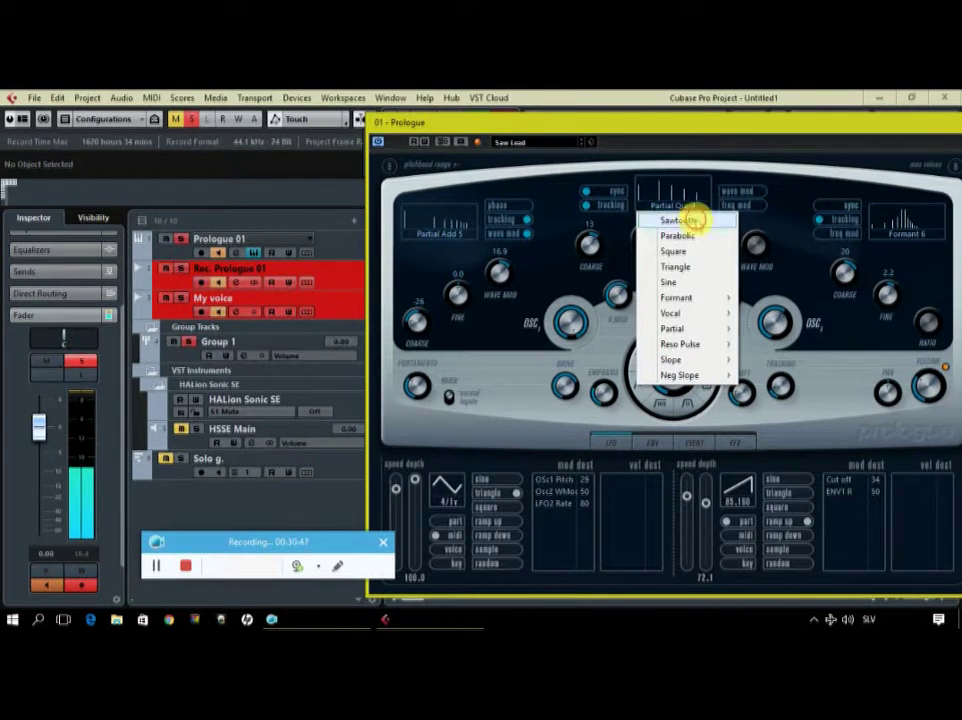
mouse_move(720, 343)
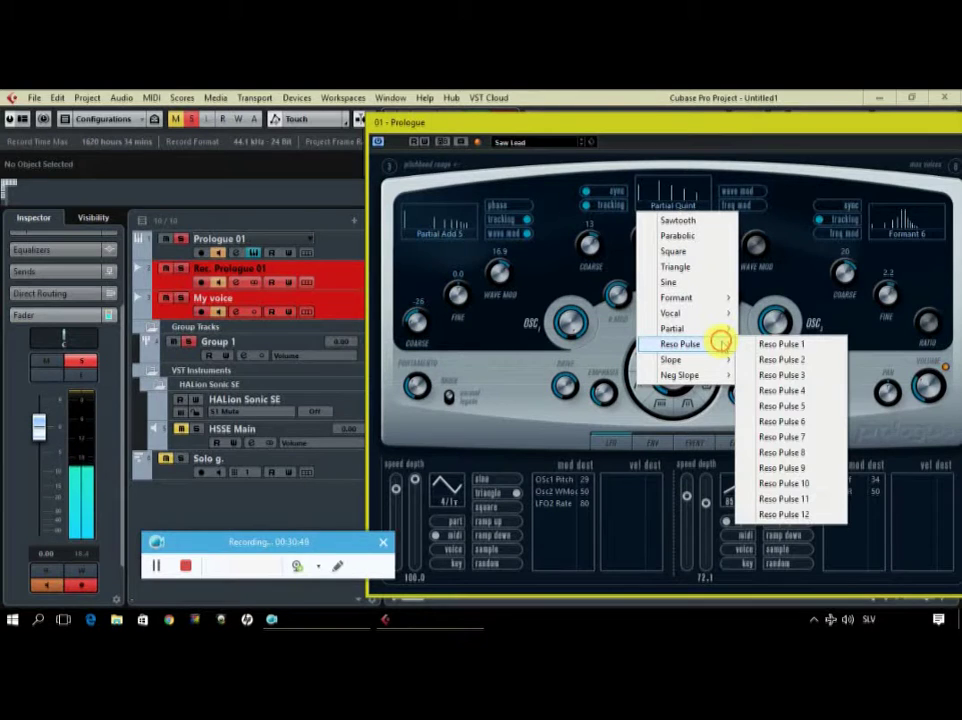
click(813, 404)
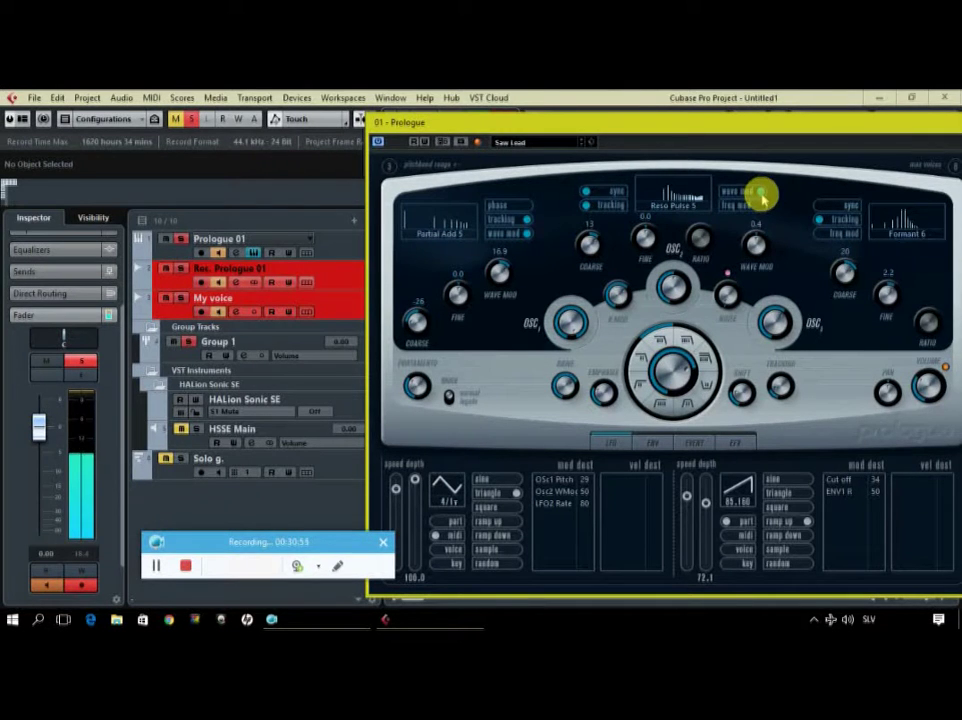
drag(751, 243, 773, 208)
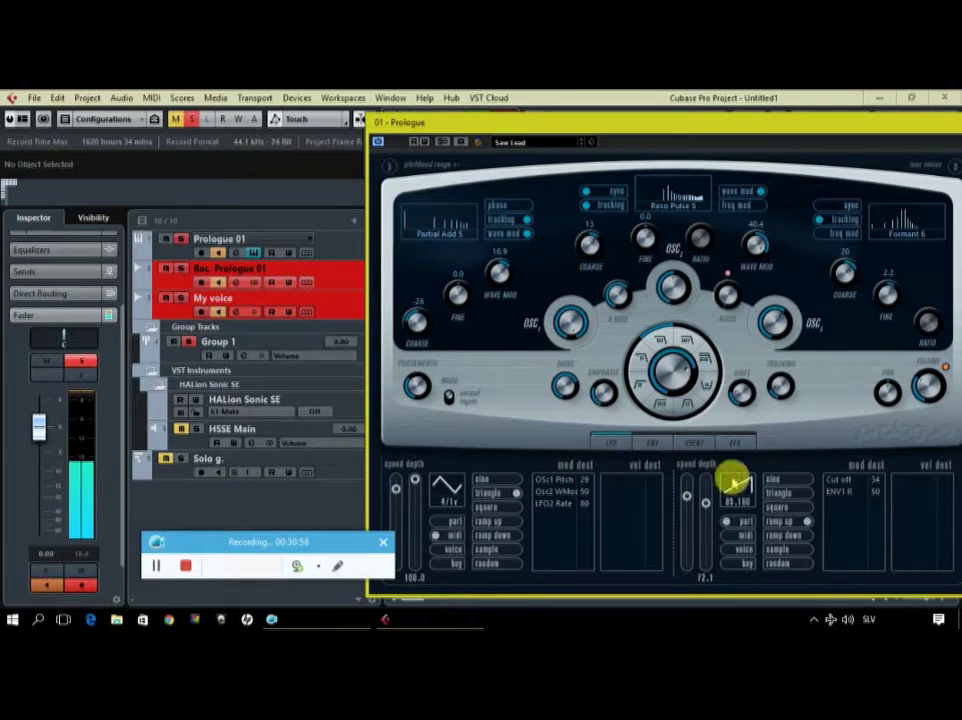
Add R.Mod as a third modulation destination for LFO 2.
click(841, 506)
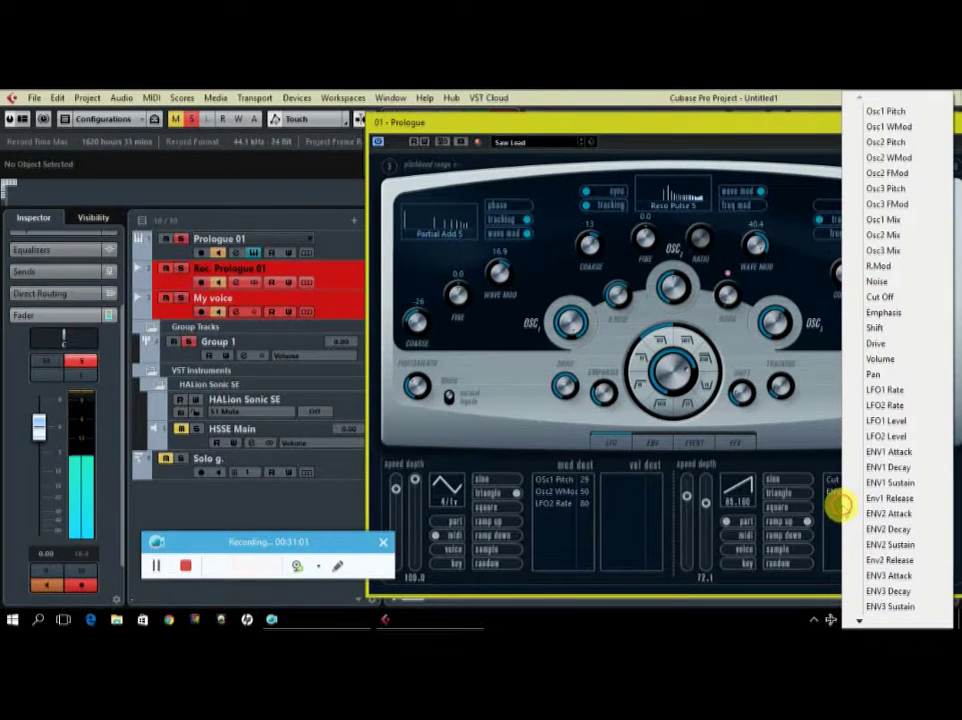
click(879, 265)
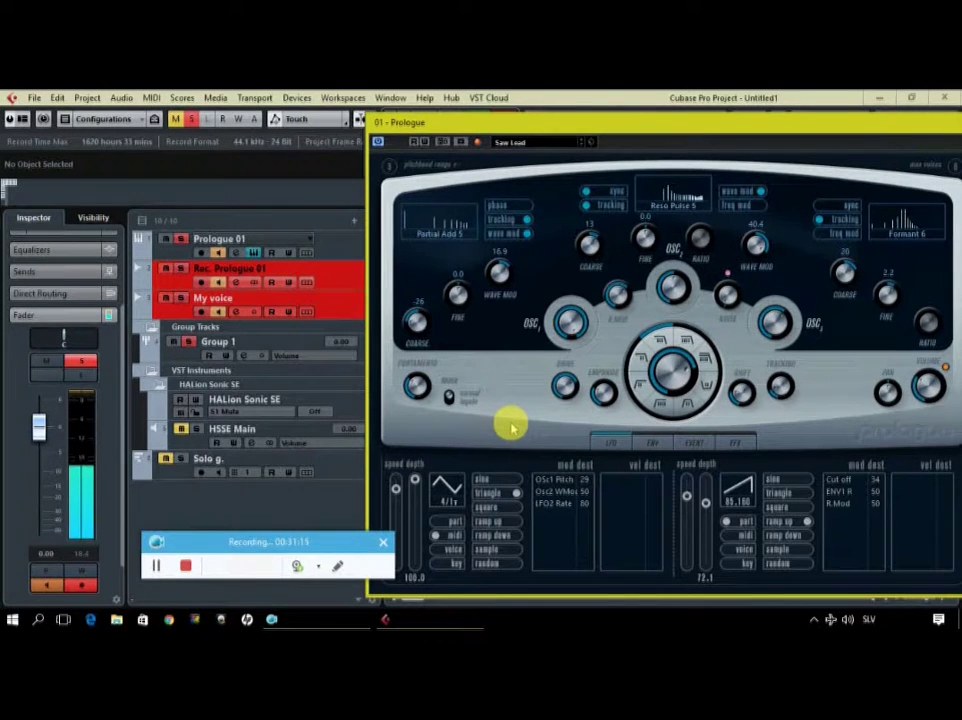
Save the current sound as a new Prologue preset, named with the author's first name followed by Grrrrrrrrrrrr.
click(591, 142)
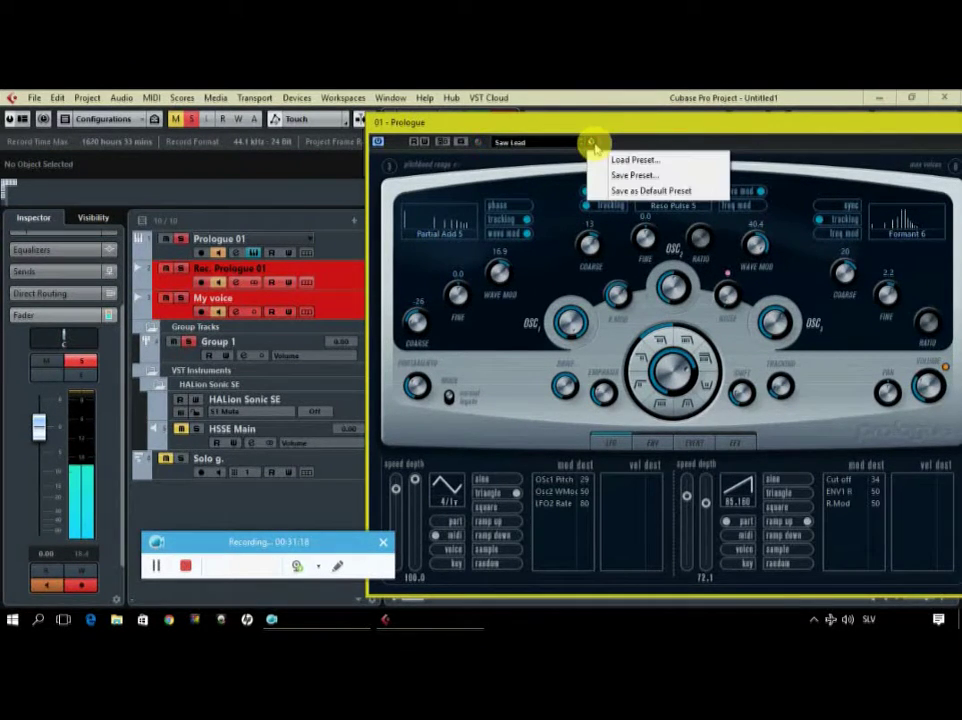
click(597, 176)
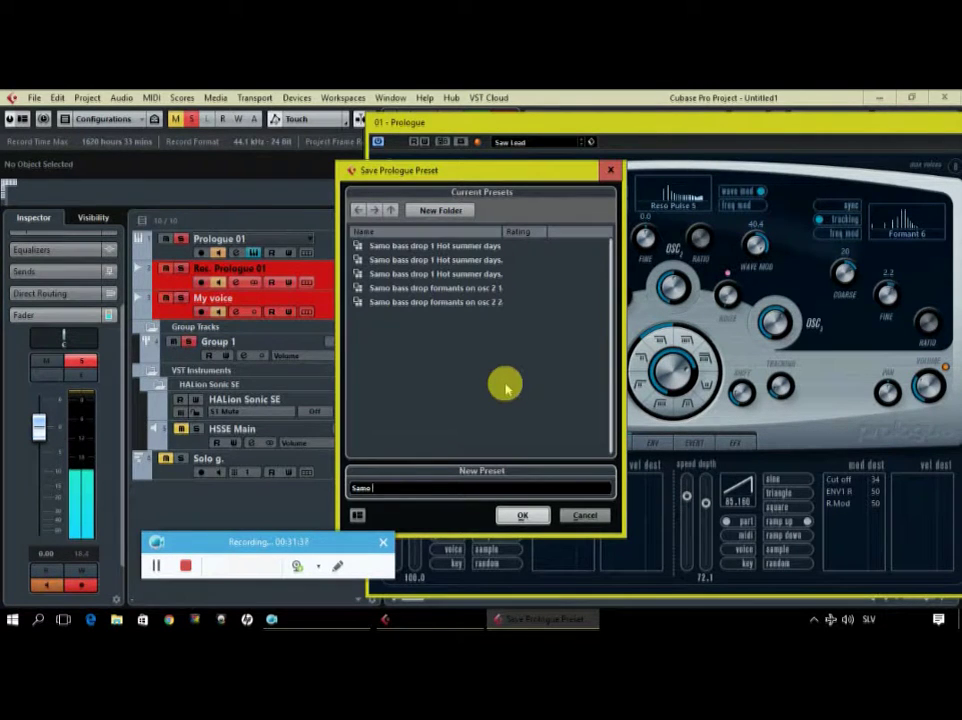
text(rrrrrrrrrr)
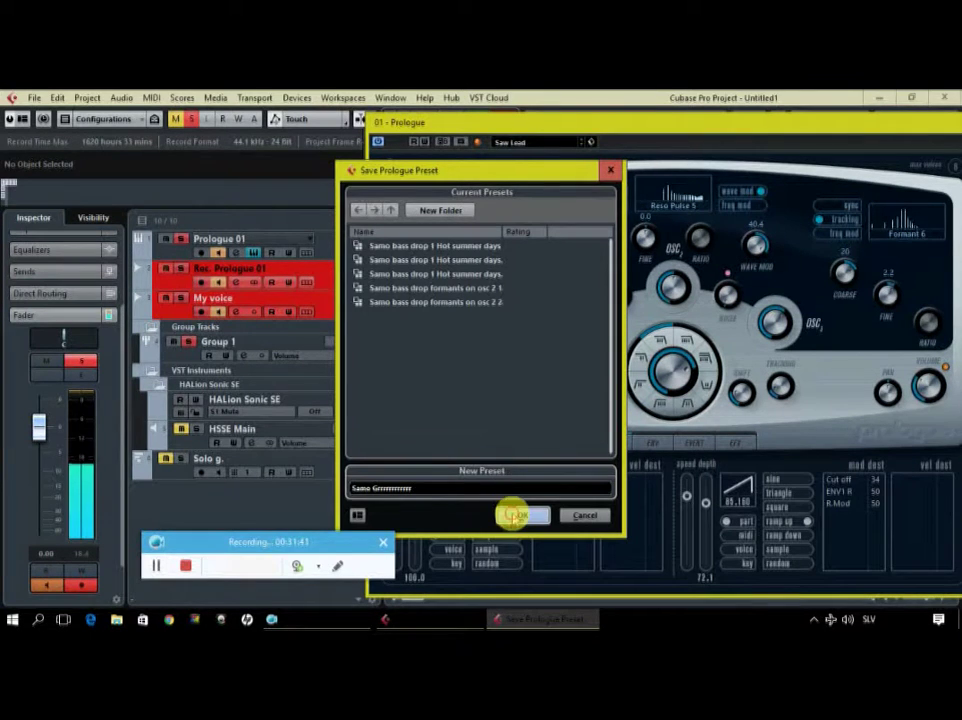
click(518, 514)
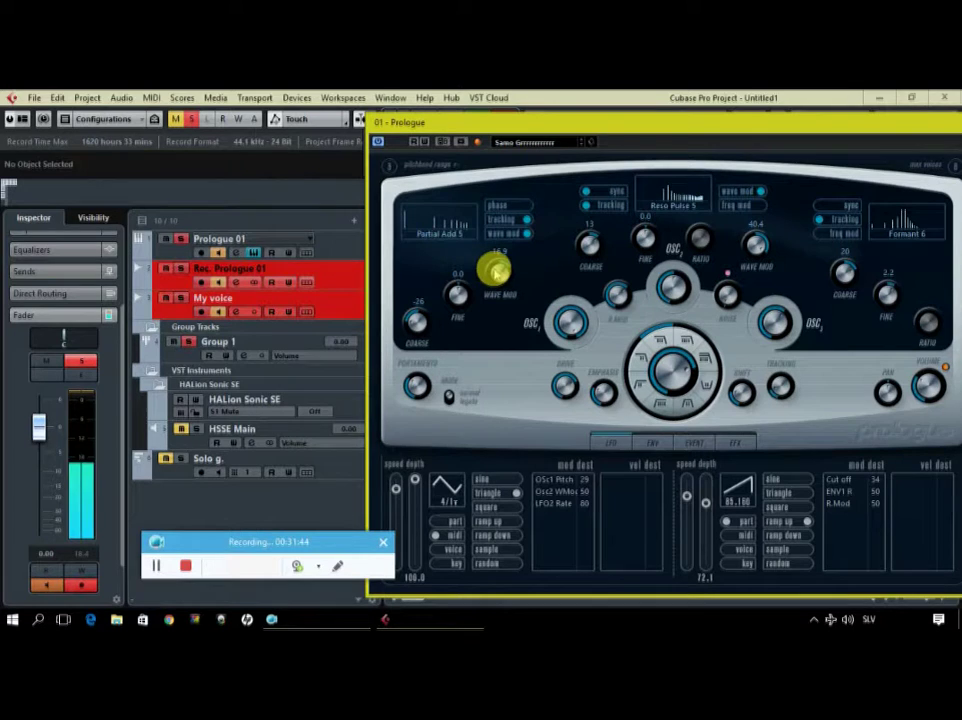
Try moving oscillator 1's wave mod amount and set its coarse tuning to 13.
mouse_move(498, 266)
mouse_down()
mouse_move(511, 232)
mouse_move(492, 337)
mouse_move(498, 366)
mouse_move(481, 315)
mouse_move(484, 257)
mouse_up()
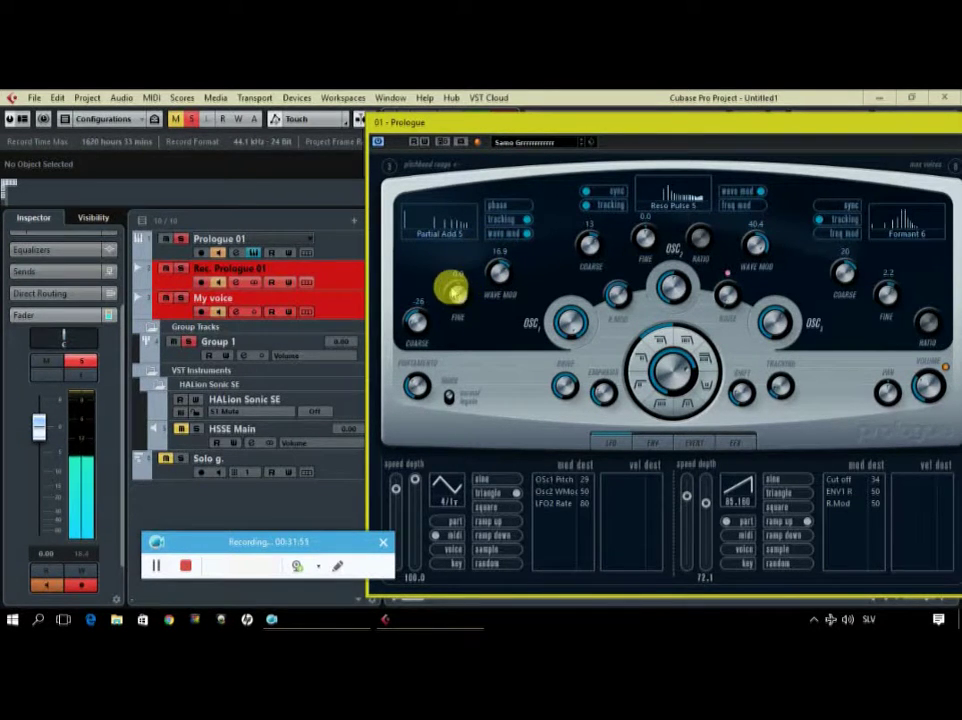
drag(410, 320, 437, 292)
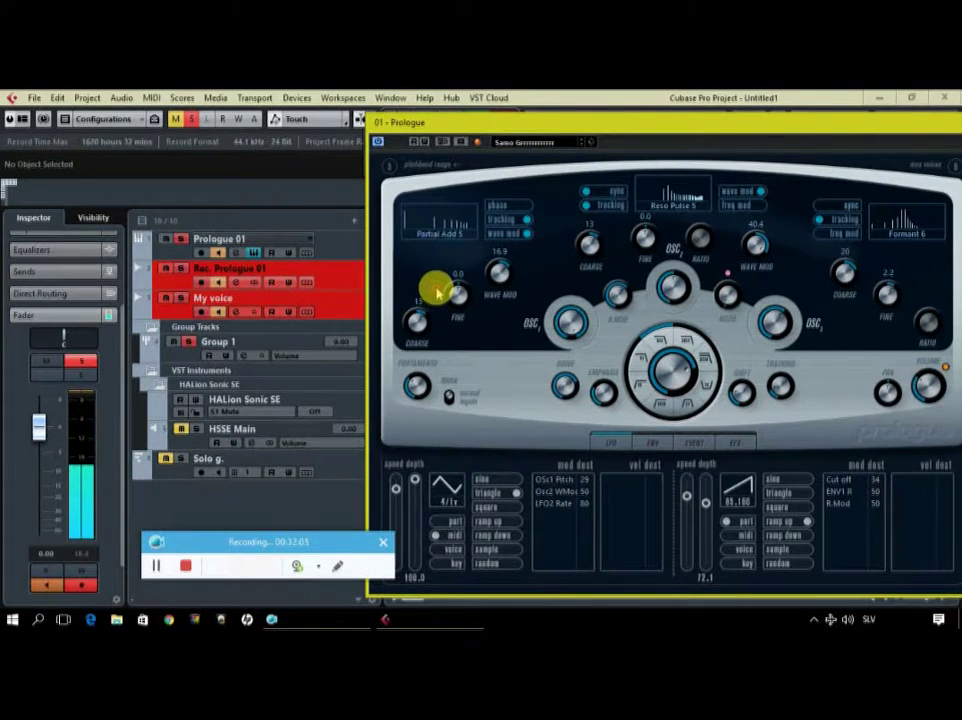
drag(438, 293, 437, 293)
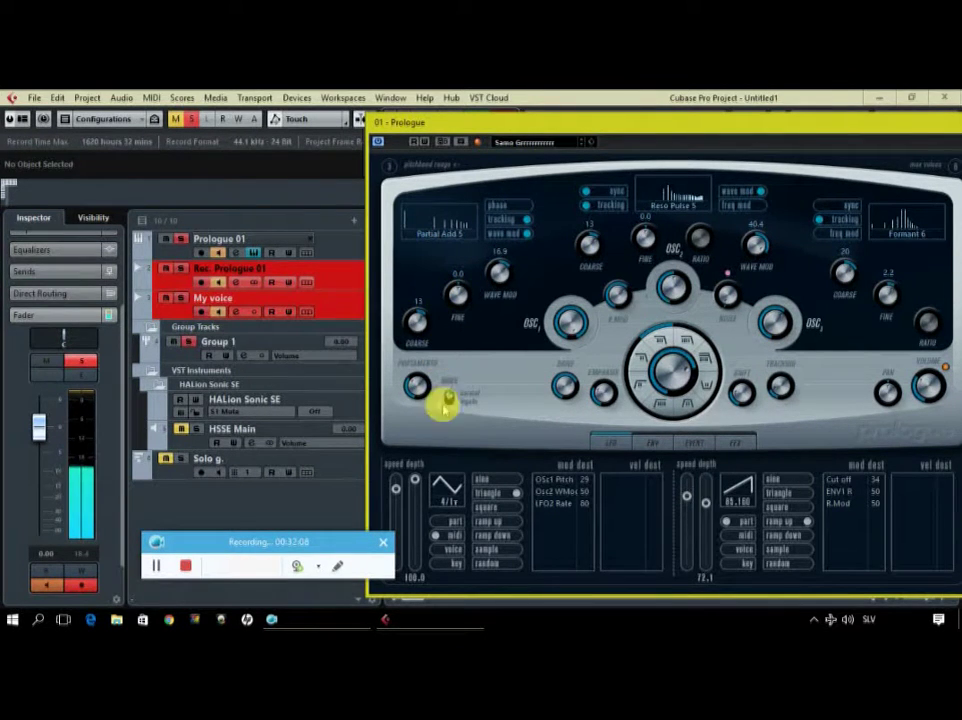
Audition LFO 1 speeds 1/8T and 1/16T and the ramp up waveform, settling on a 1/32D speed and the sine waveform.
click(448, 497)
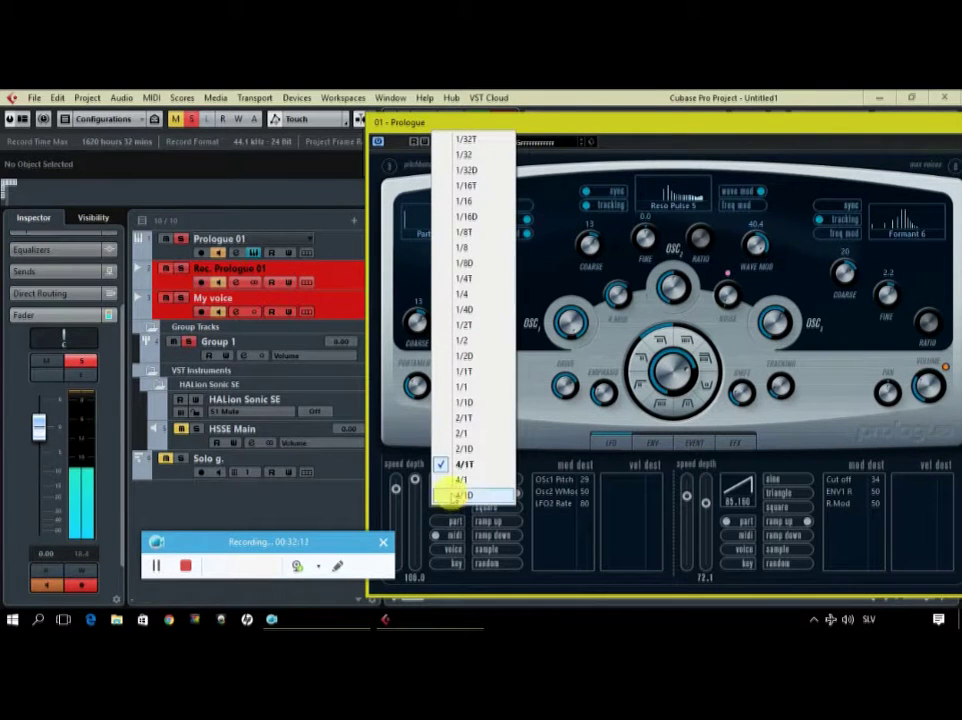
click(468, 228)
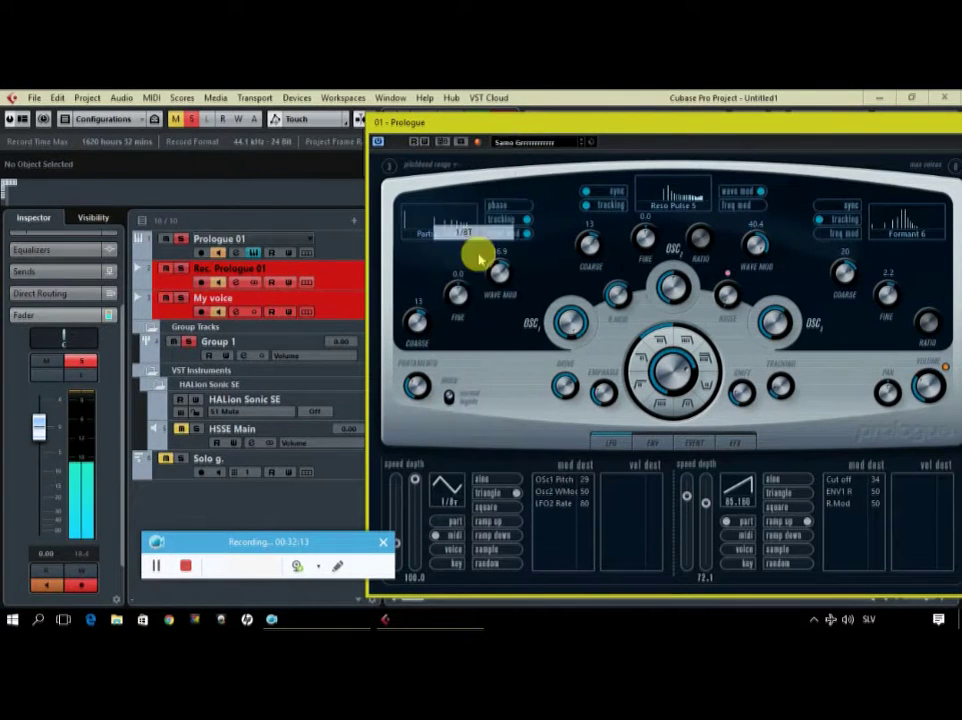
click(448, 500)
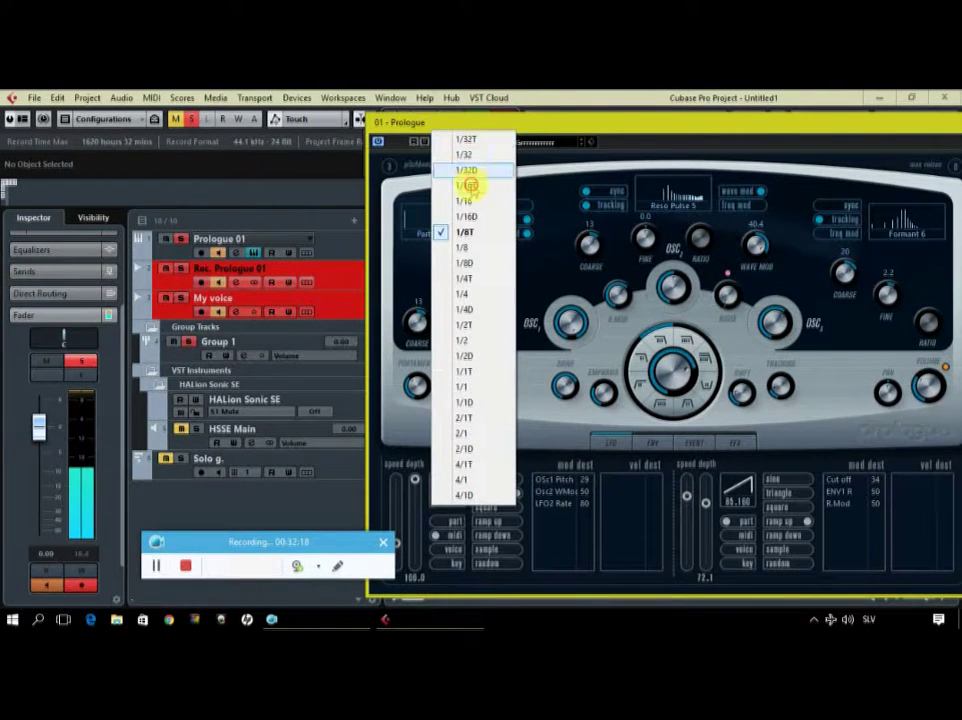
click(467, 185)
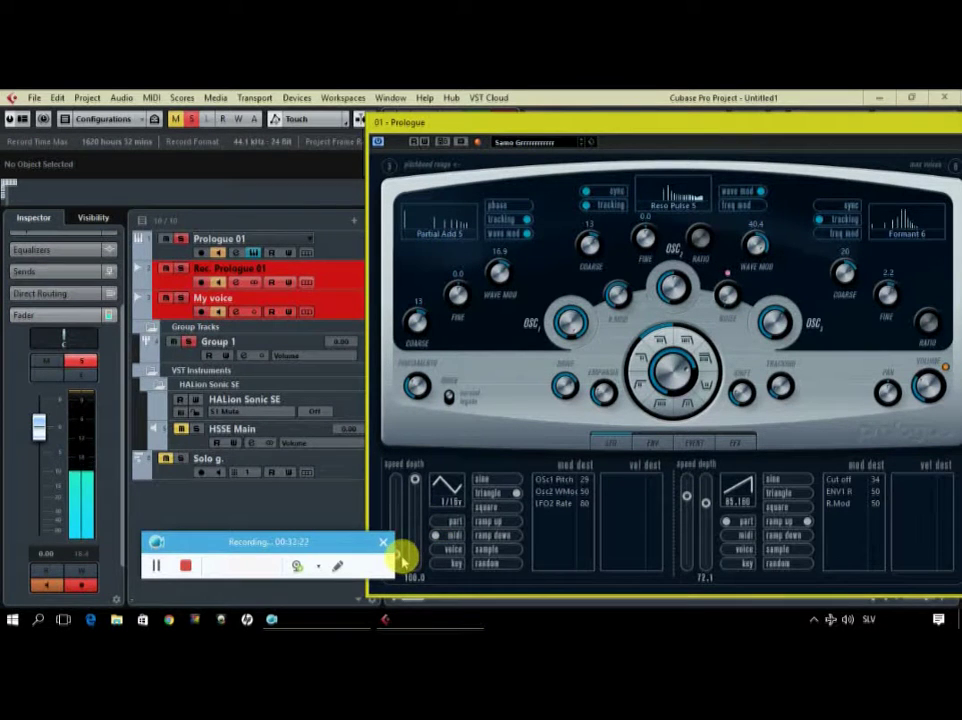
drag(403, 490, 409, 560)
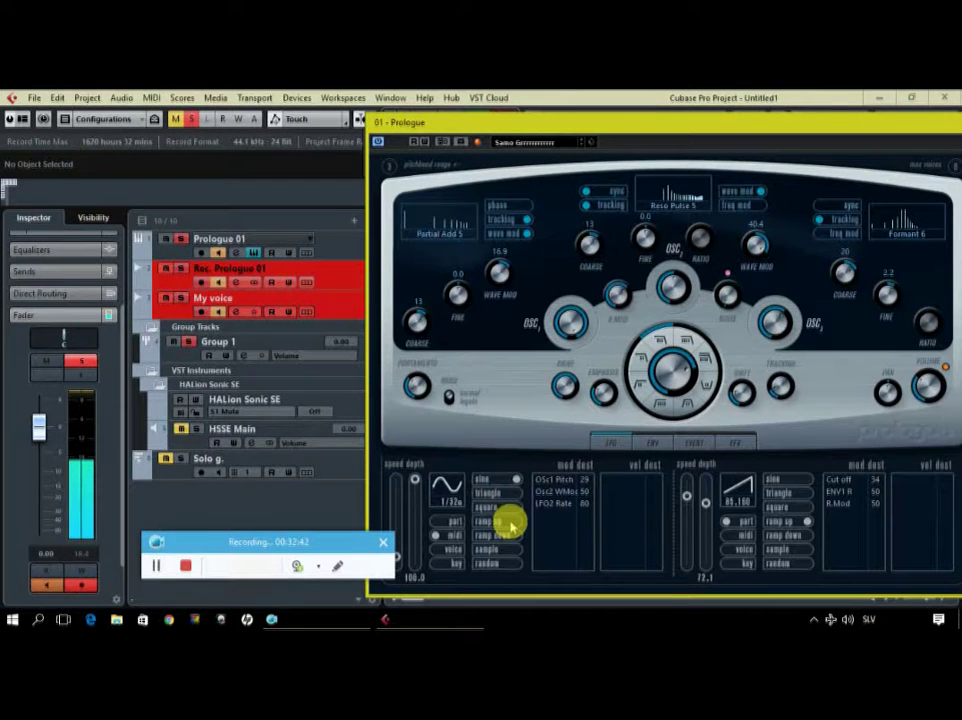
click(510, 522)
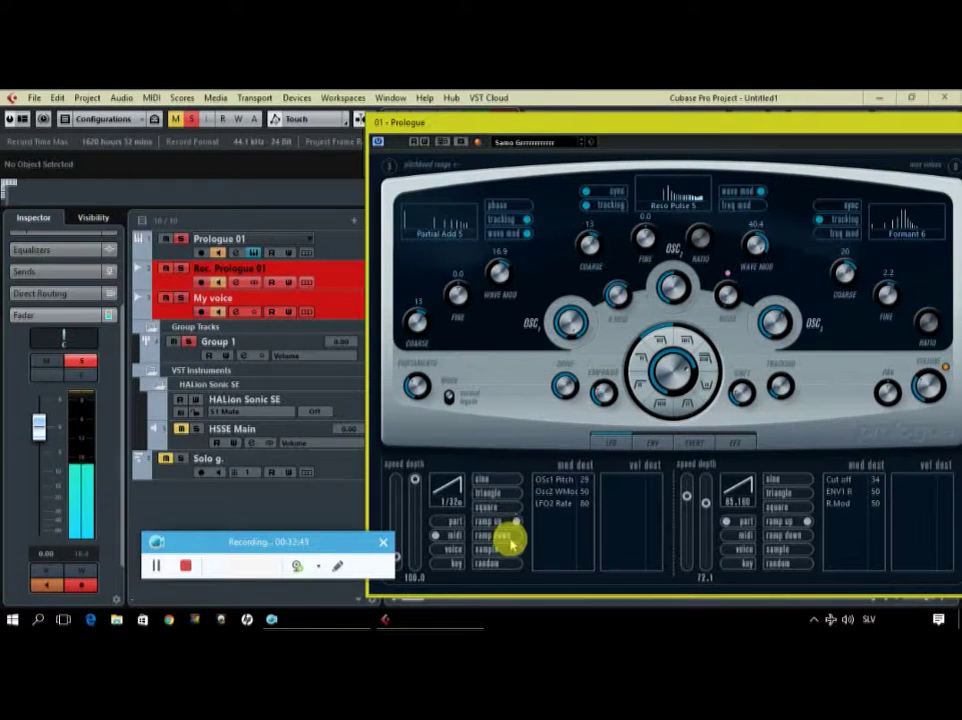
click(510, 480)
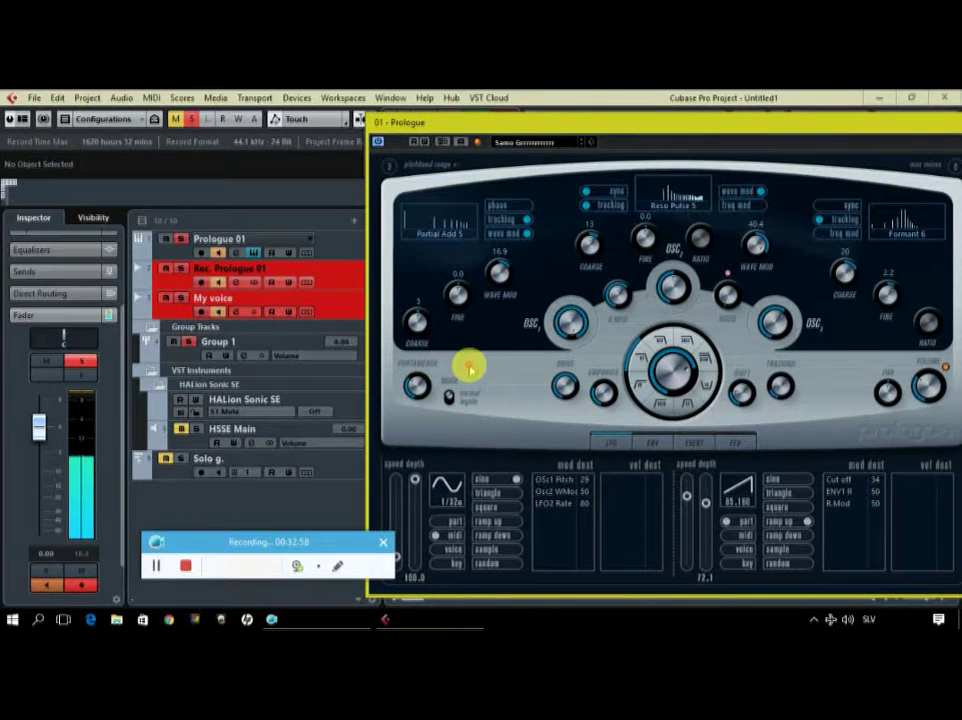
Set oscillator 1's coarse tuning to -3, and oscillator 2's coarse tuning to -32 and wave mod to 16.4.
drag(431, 343, 433, 345)
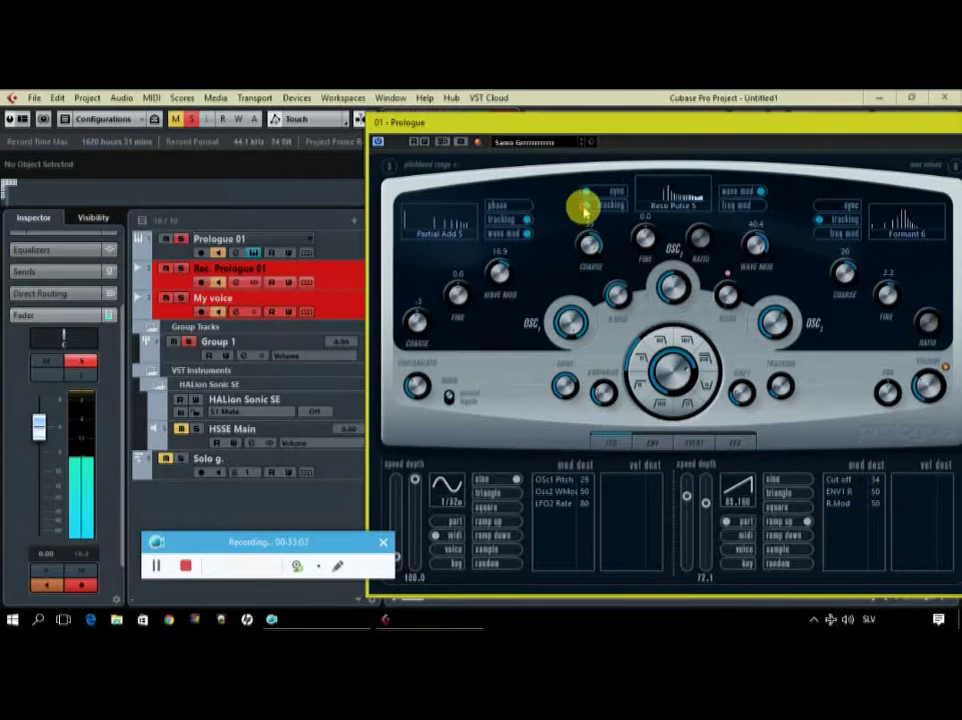
click(585, 206)
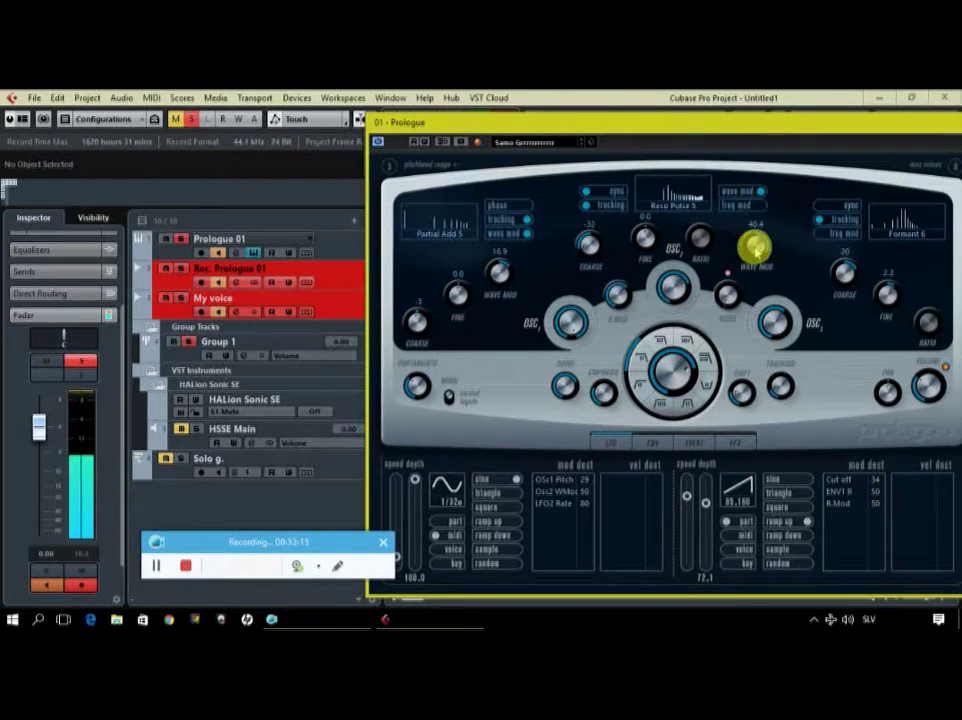
drag(748, 248, 740, 272)
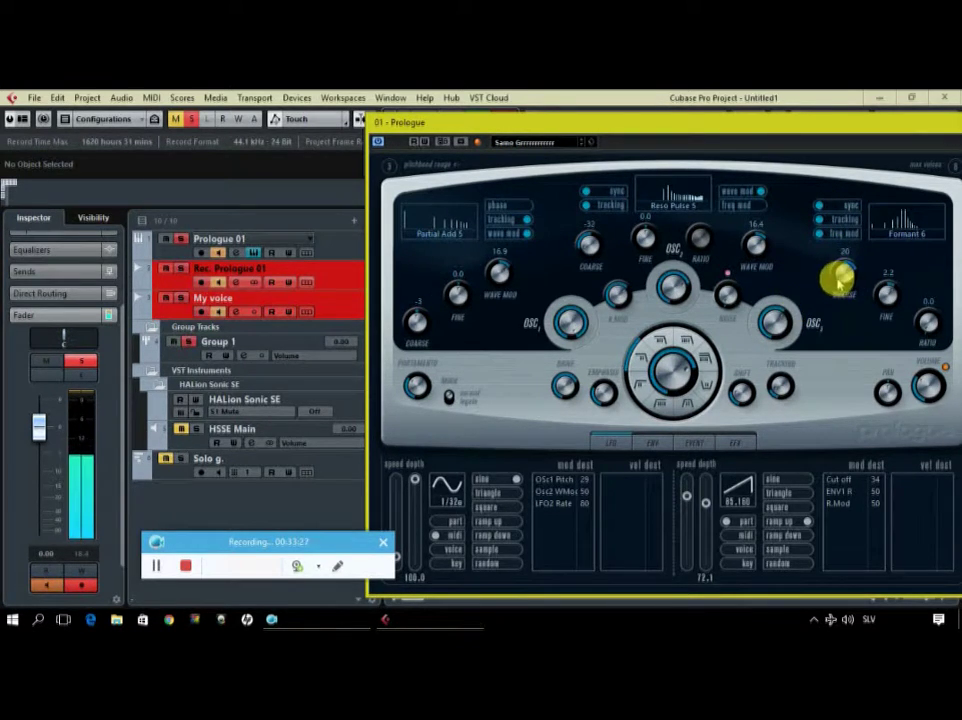
Set oscillator 3's coarse tuning to 30 and its ratio to 12.0, with sync and freq mod enabled.
mouse_move(831, 275)
mouse_down()
mouse_move(817, 353)
mouse_move(826, 257)
mouse_up()
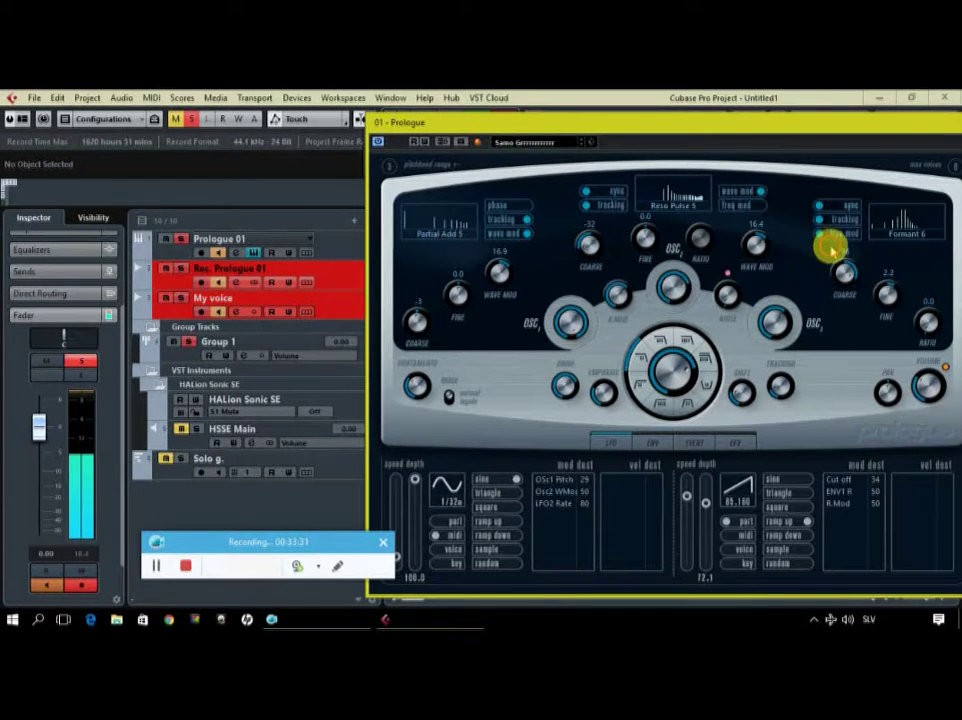
drag(832, 281, 828, 253)
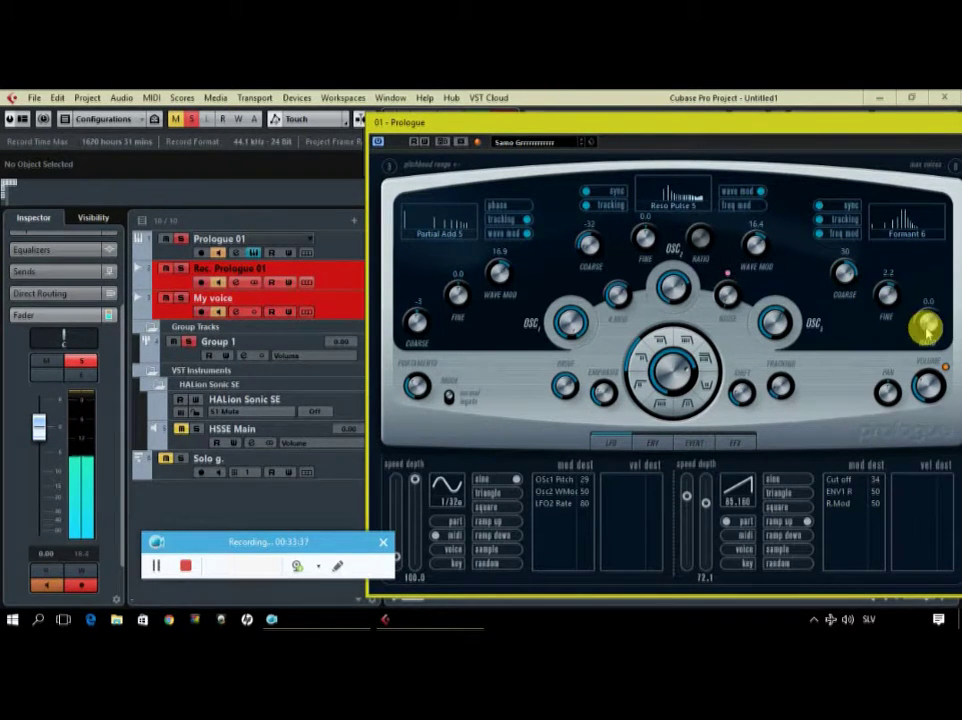
drag(922, 325, 944, 246)
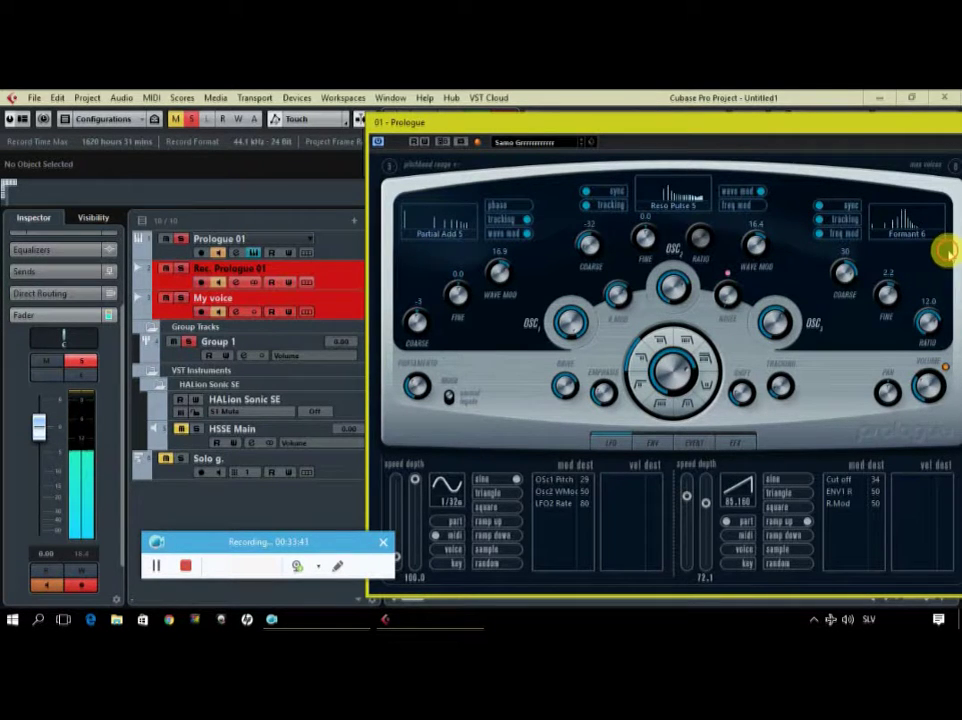
Set oscillator 1's wave mod to -17.6 and adjust its level.
mouse_move(886, 395)
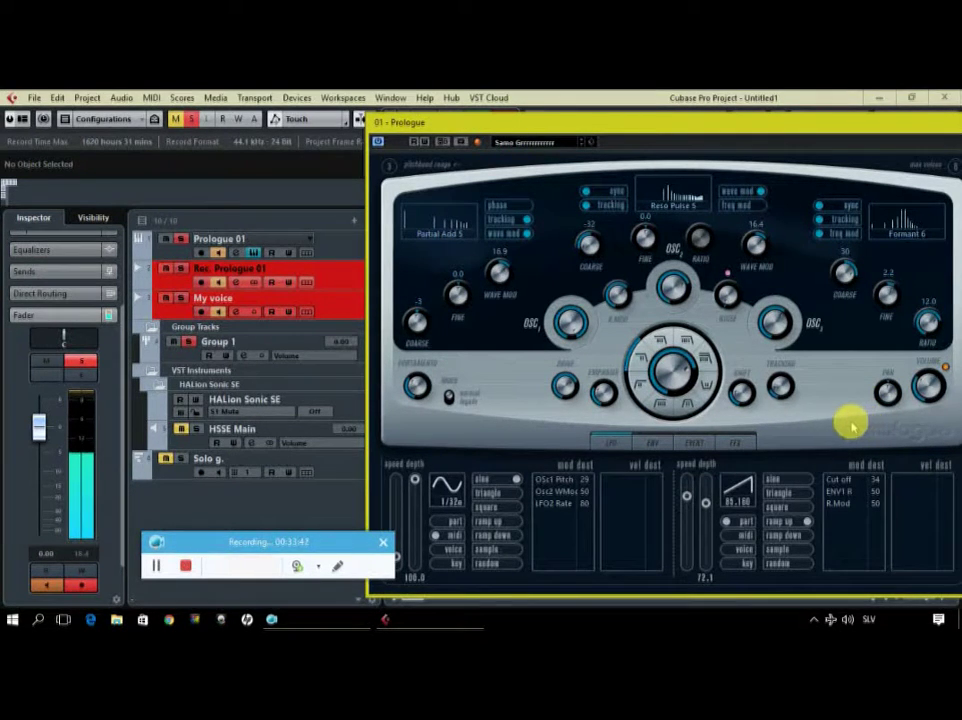
drag(498, 267, 483, 299)
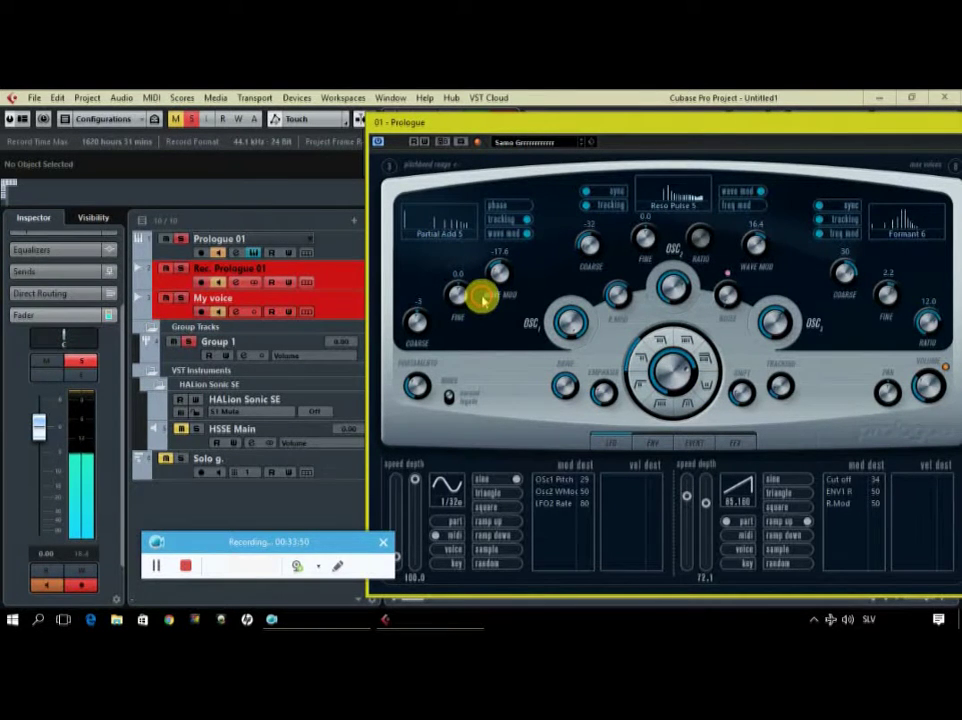
mouse_move(562, 318)
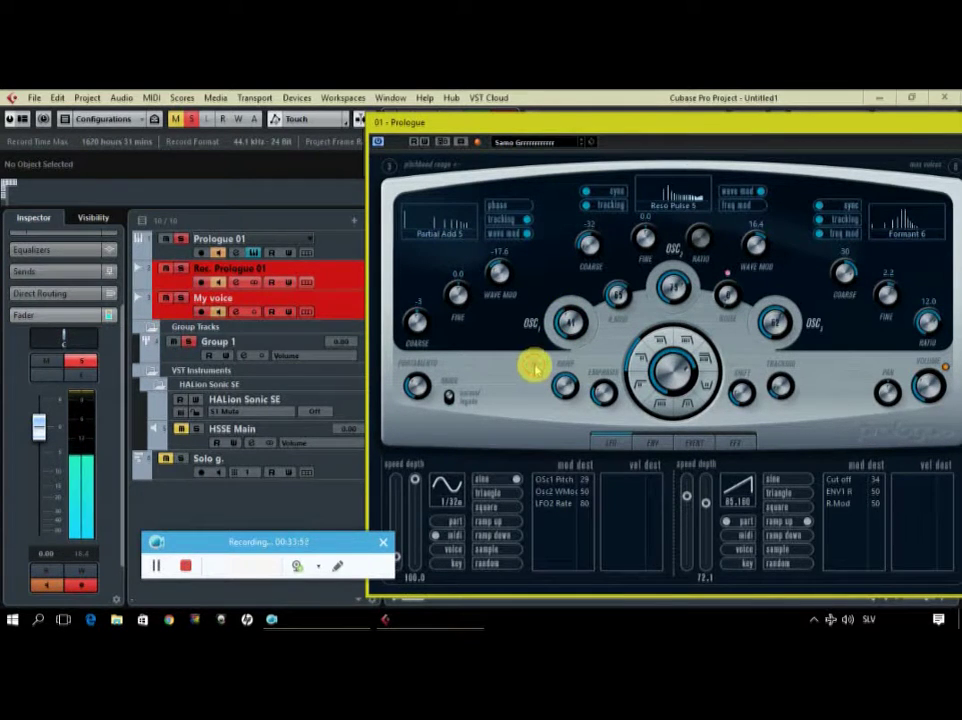
Audition other filter types, settle on the notch filter, and adjust the filter cutoff and emphasis.
mouse_move(652, 388)
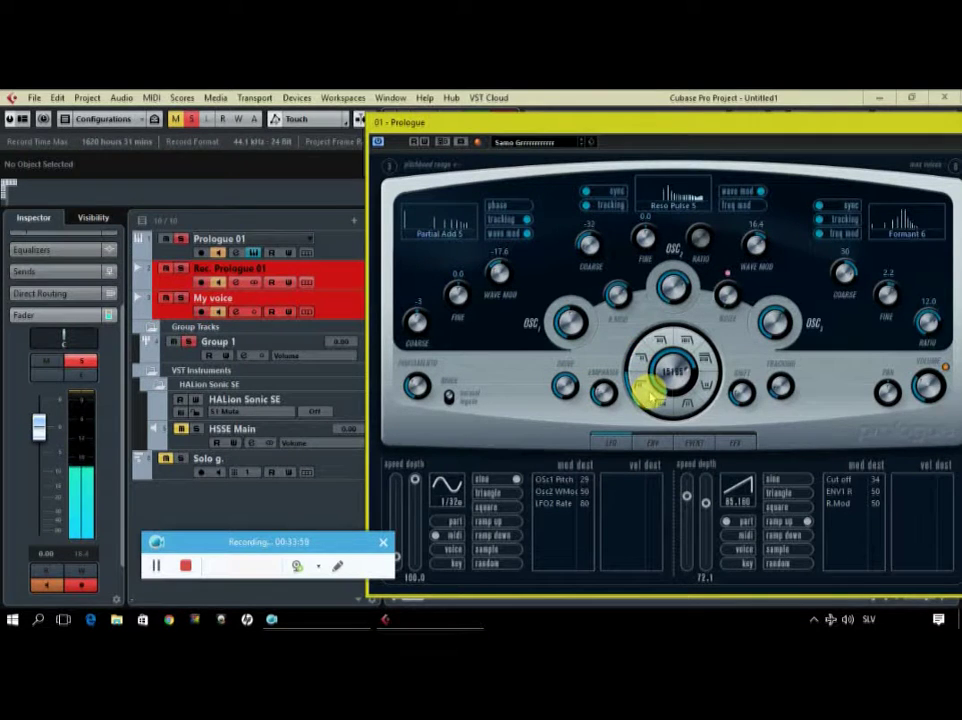
click(658, 404)
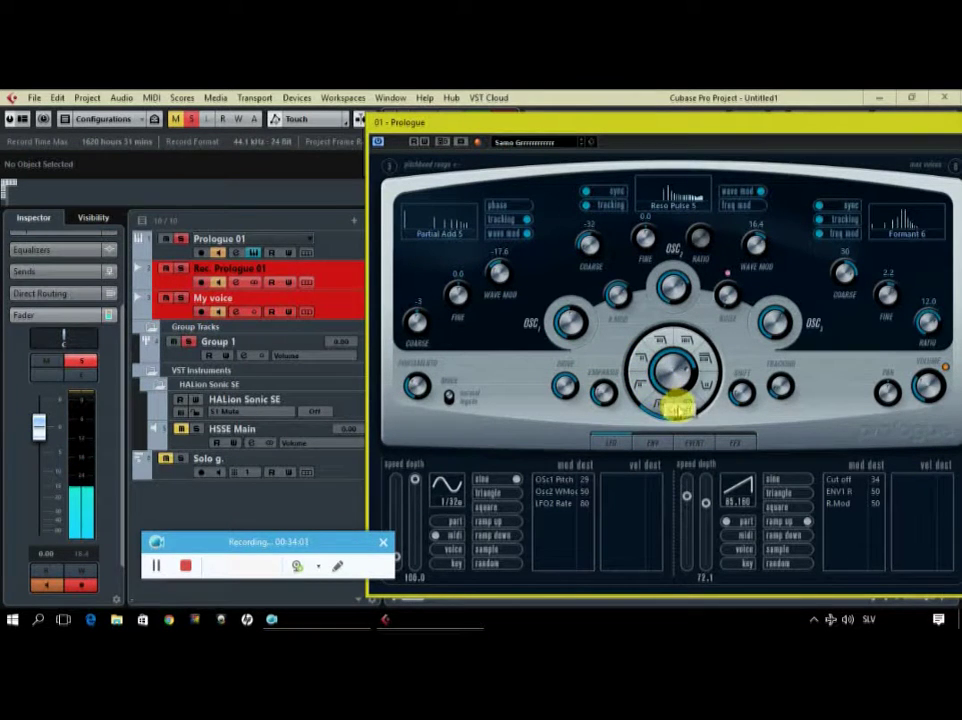
click(705, 375)
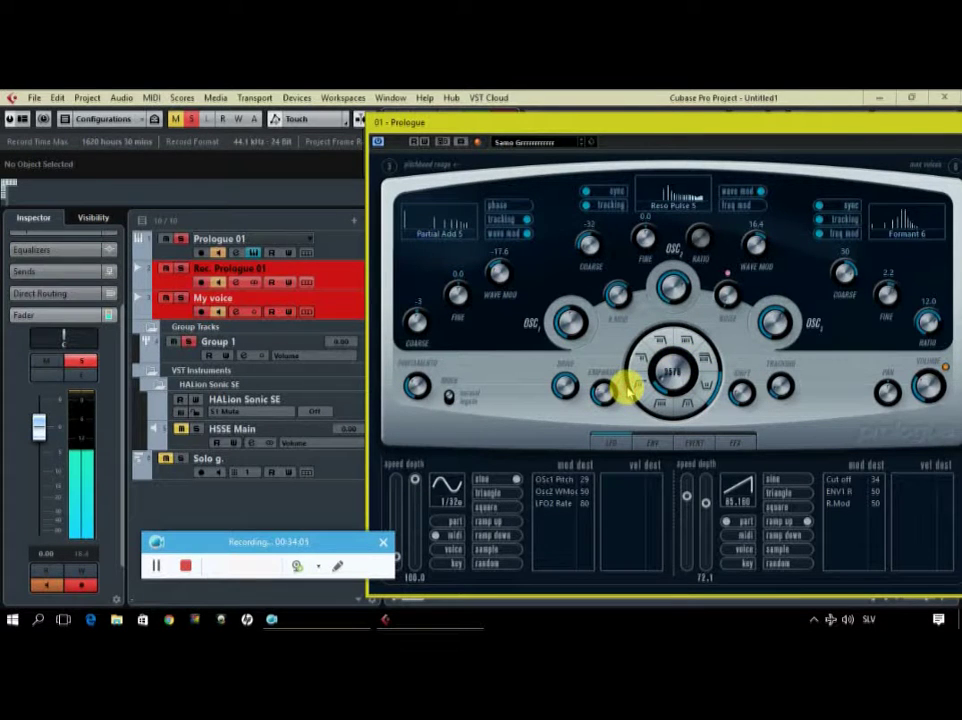
drag(599, 395, 650, 352)
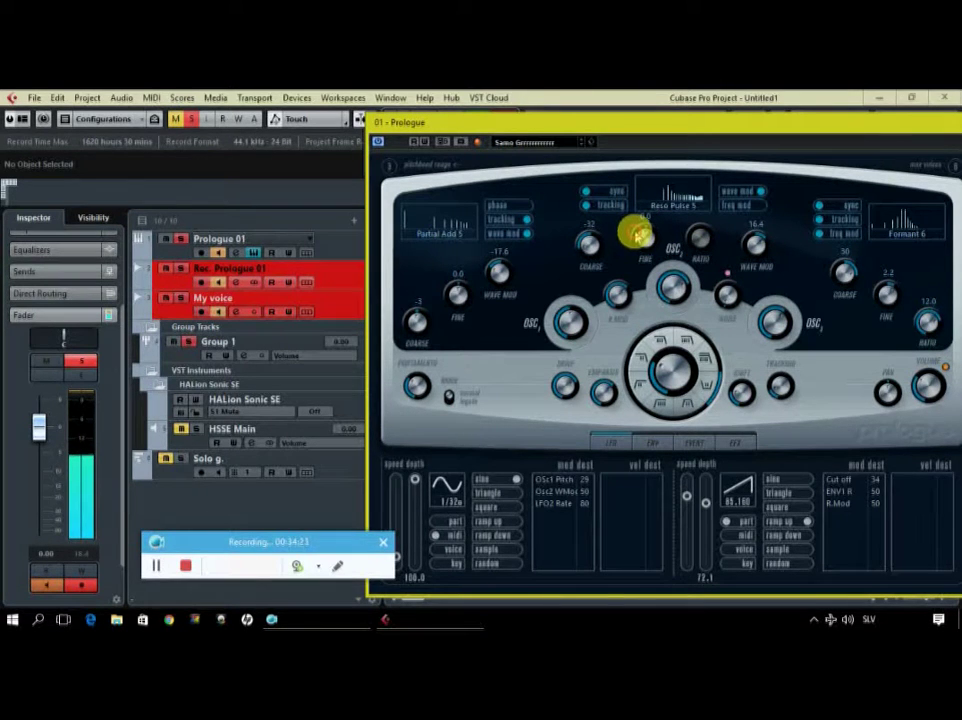
Change oscillator 2's waveform to Parabolic and set its fine tuning to -1.1.
click(688, 205)
click(690, 236)
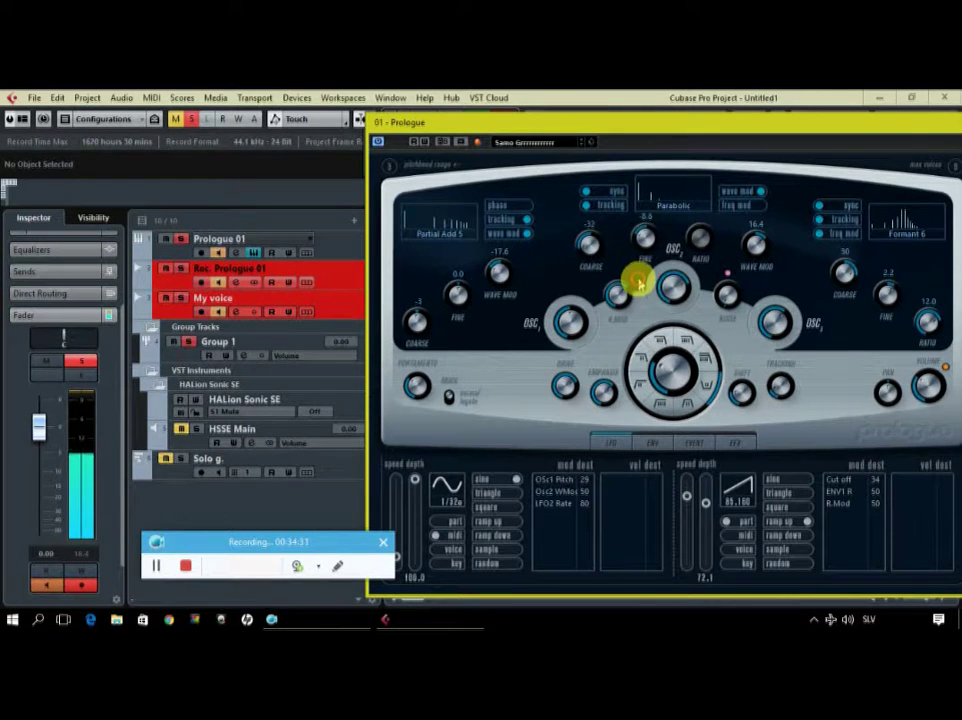
drag(623, 327, 611, 246)
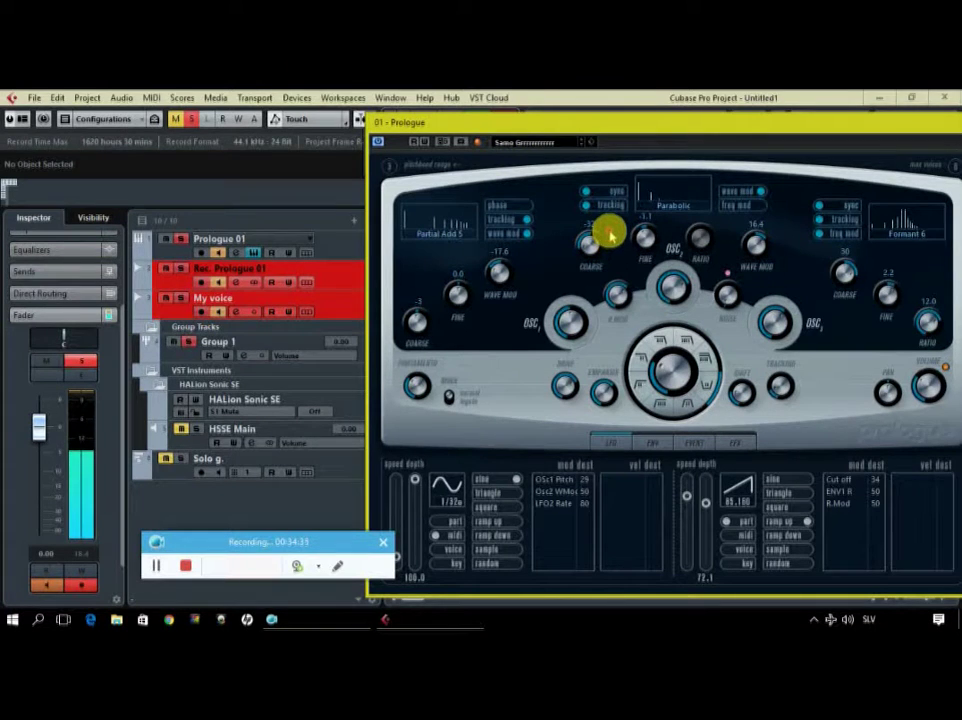
Set oscillator 2's coarse tuning to 41, audition the Square waveform and settle on Sine.
drag(581, 240, 634, 186)
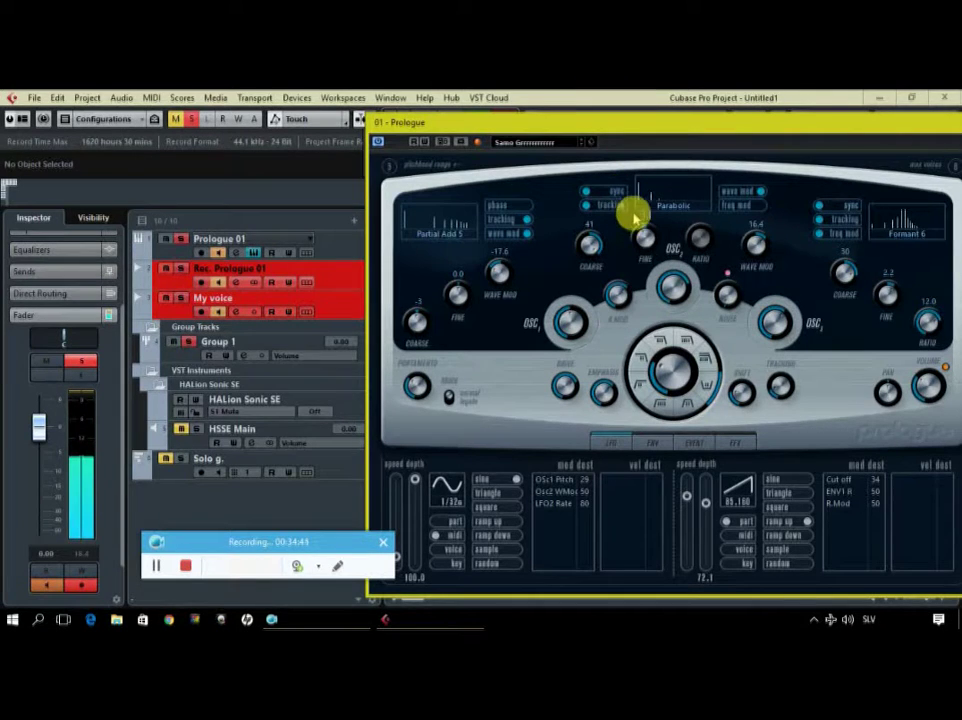
click(694, 201)
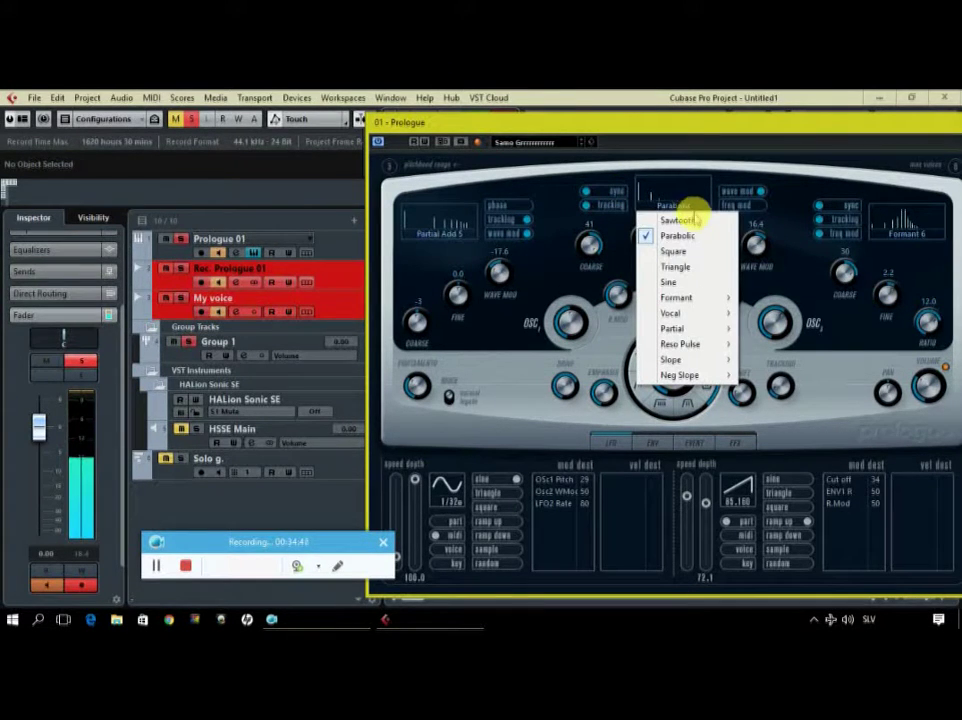
click(694, 252)
click(683, 202)
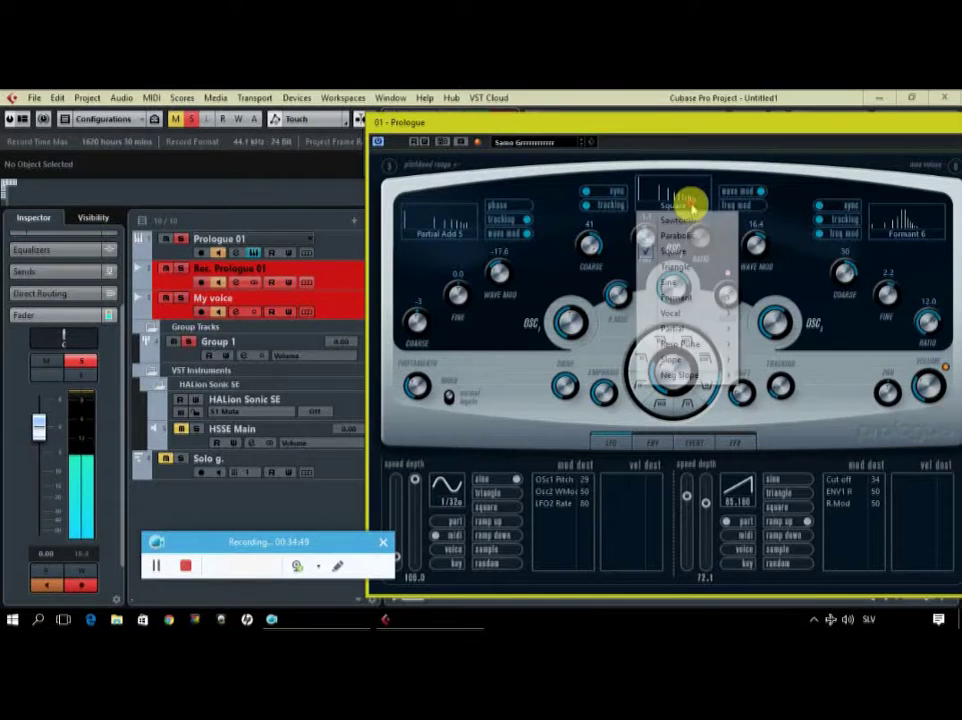
click(690, 281)
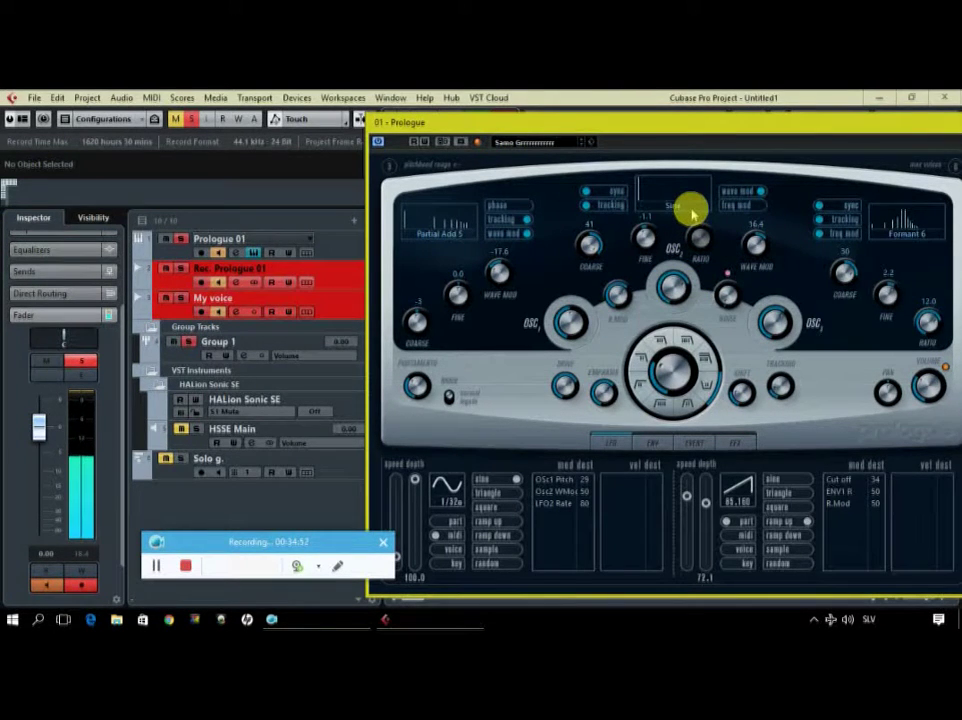
Enable oscillator 2's freq mod and set its coarse tuning to 1:4, fine to 1.1600 and ratio to 5.4.
click(758, 206)
mouse_move(727, 228)
mouse_down()
mouse_move(693, 247)
mouse_move(683, 215)
mouse_move(730, 161)
mouse_move(730, 221)
mouse_move(720, 214)
mouse_up()
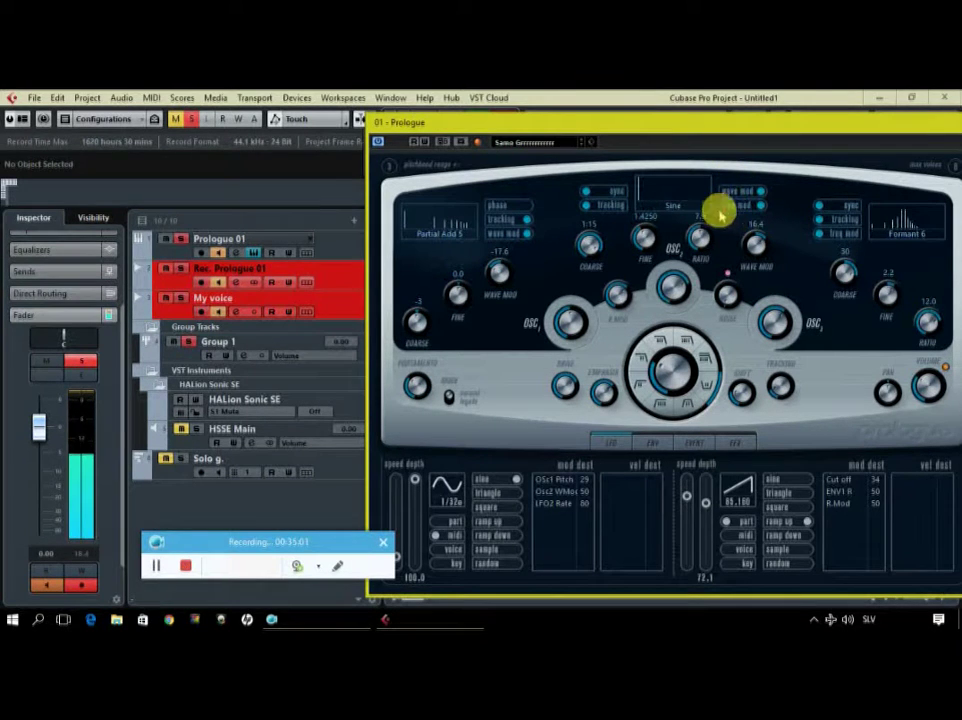
drag(640, 217, 560, 316)
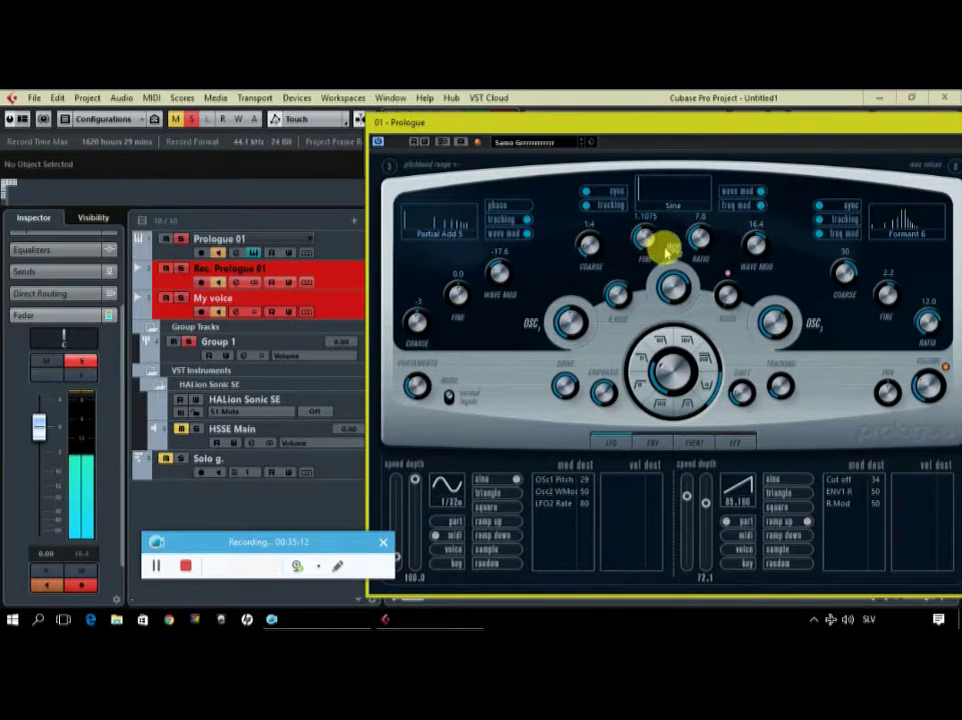
drag(693, 236, 644, 217)
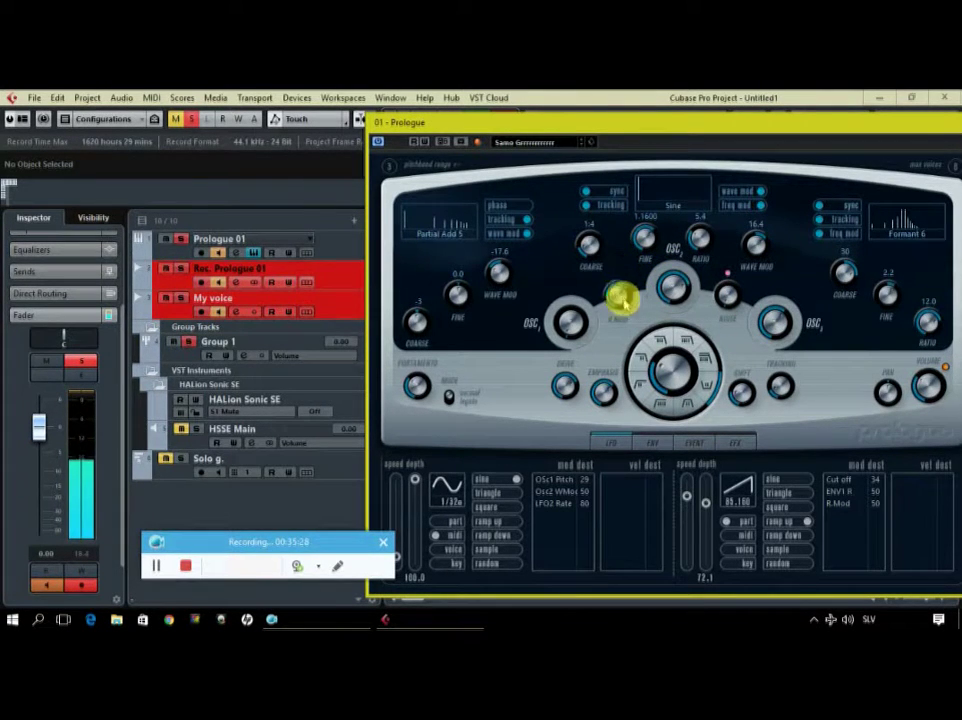
Try the Reso Pulse 7 waveform on oscillator 2 and set its ratio to 7.5 and fine tuning to 1.1850.
click(684, 208)
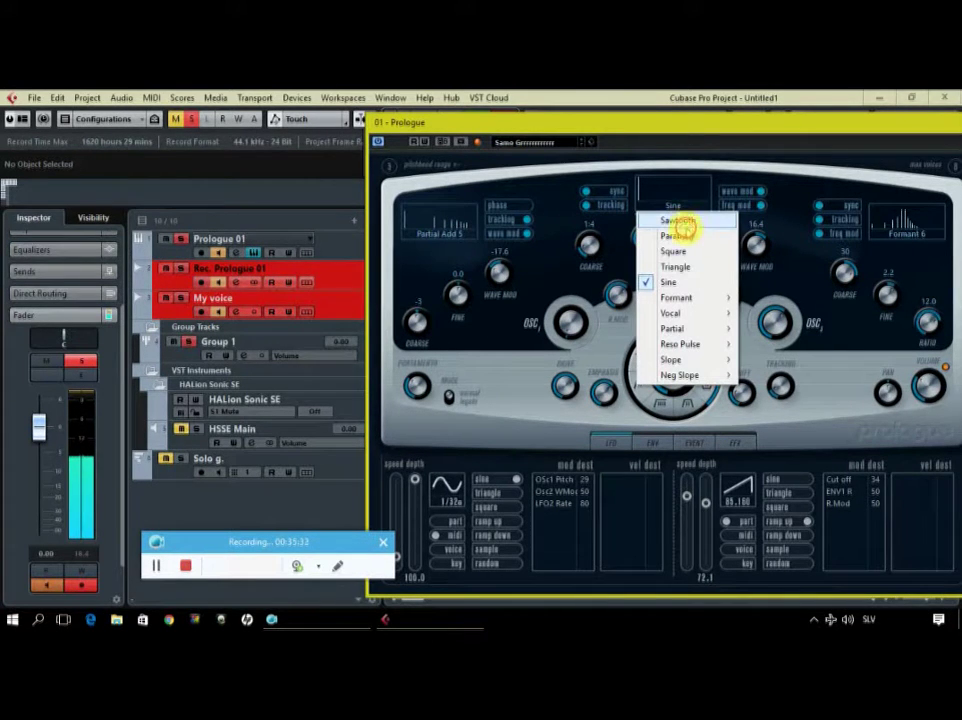
mouse_move(690, 343)
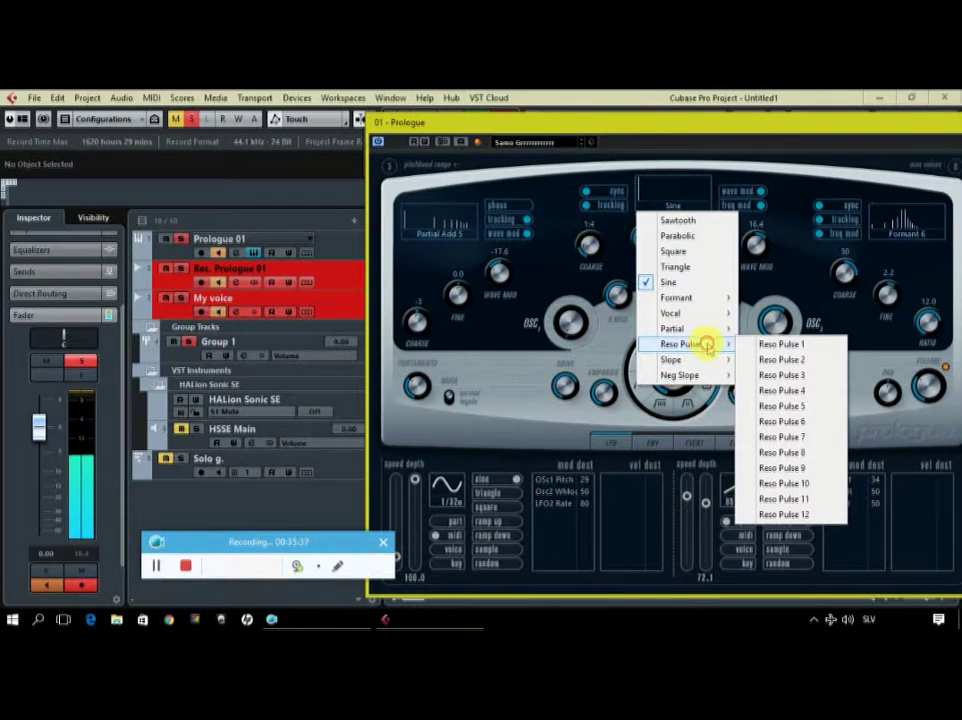
click(782, 437)
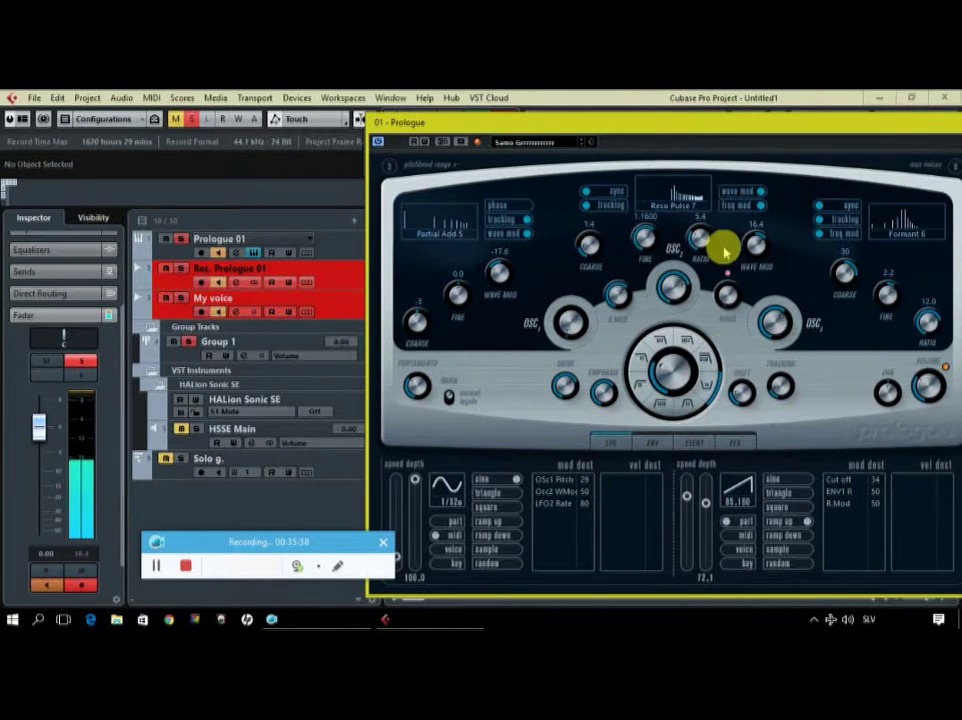
drag(696, 235, 703, 204)
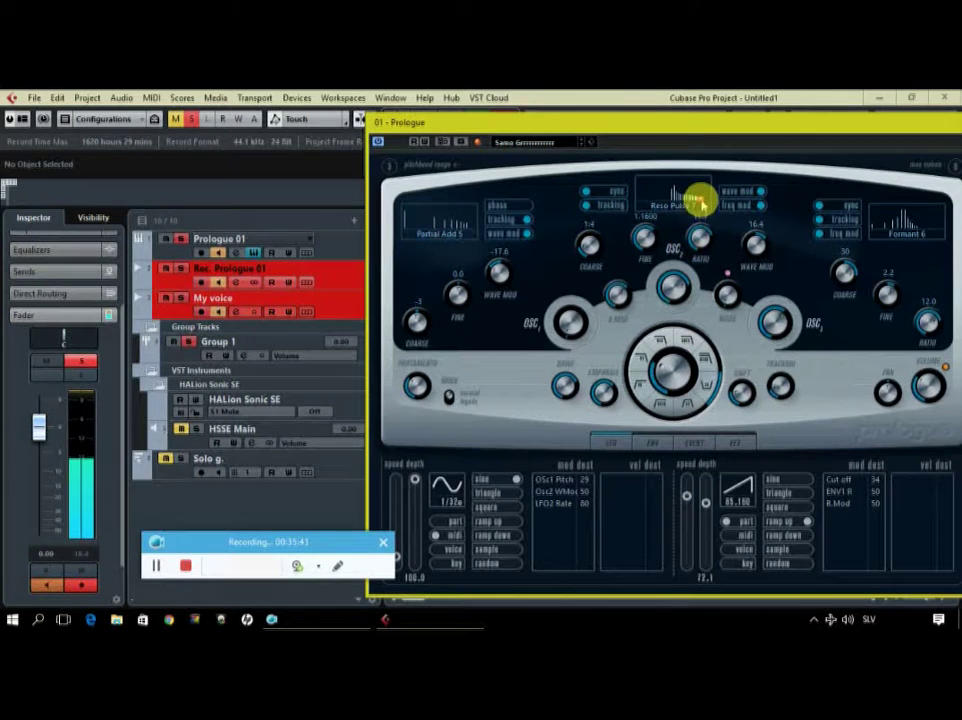
drag(650, 230, 668, 212)
Audition the Parabolic waveform on oscillator 2, then switch it to Formant 3.
click(668, 212)
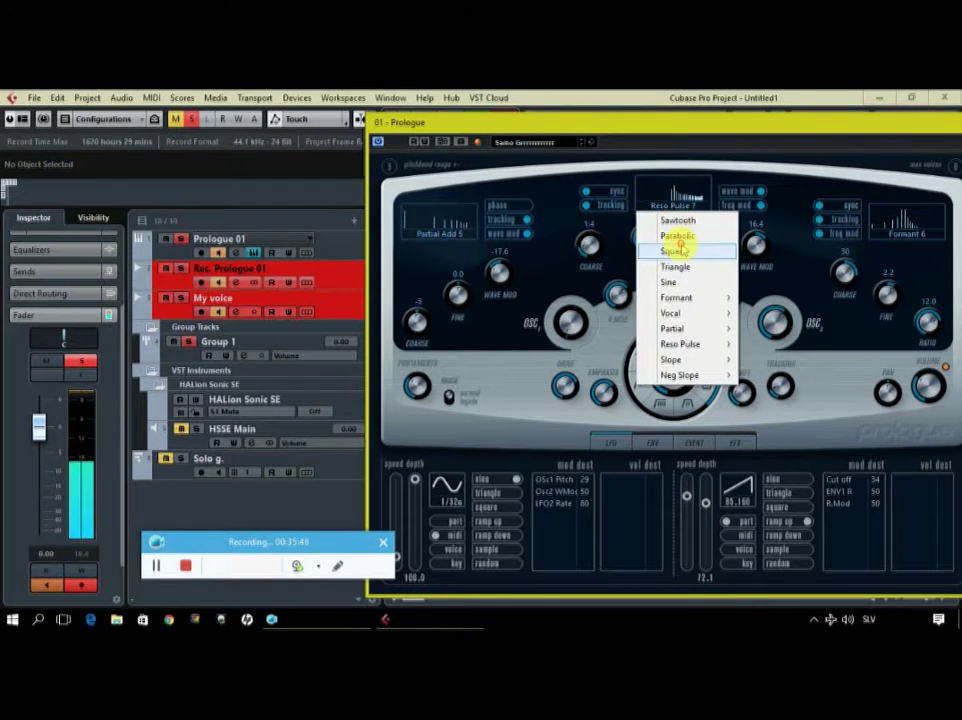
click(677, 236)
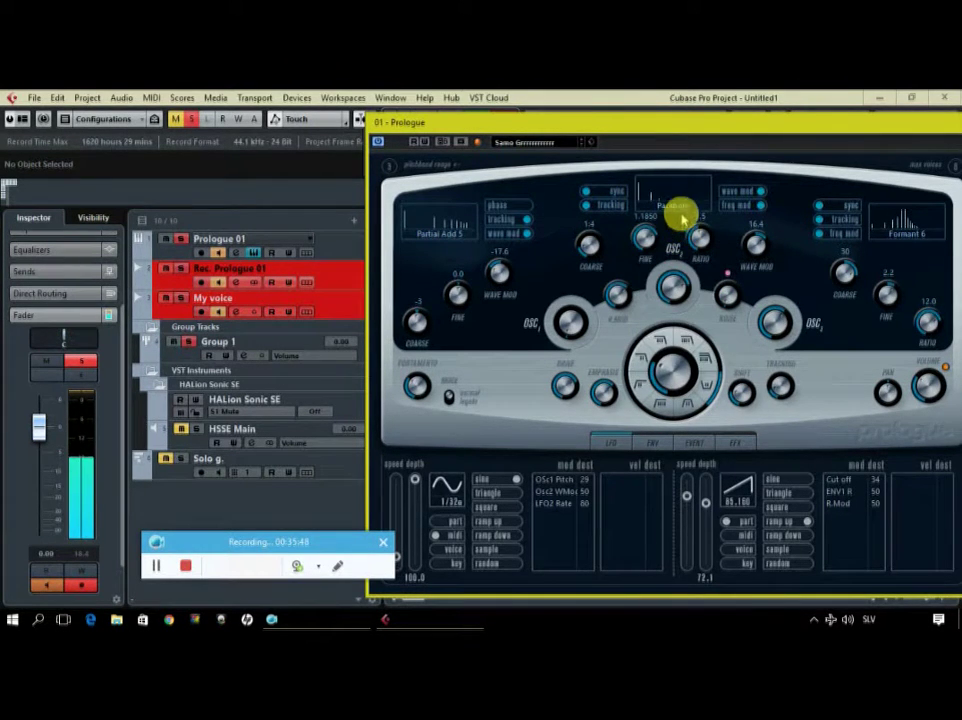
click(683, 208)
mouse_move(710, 296)
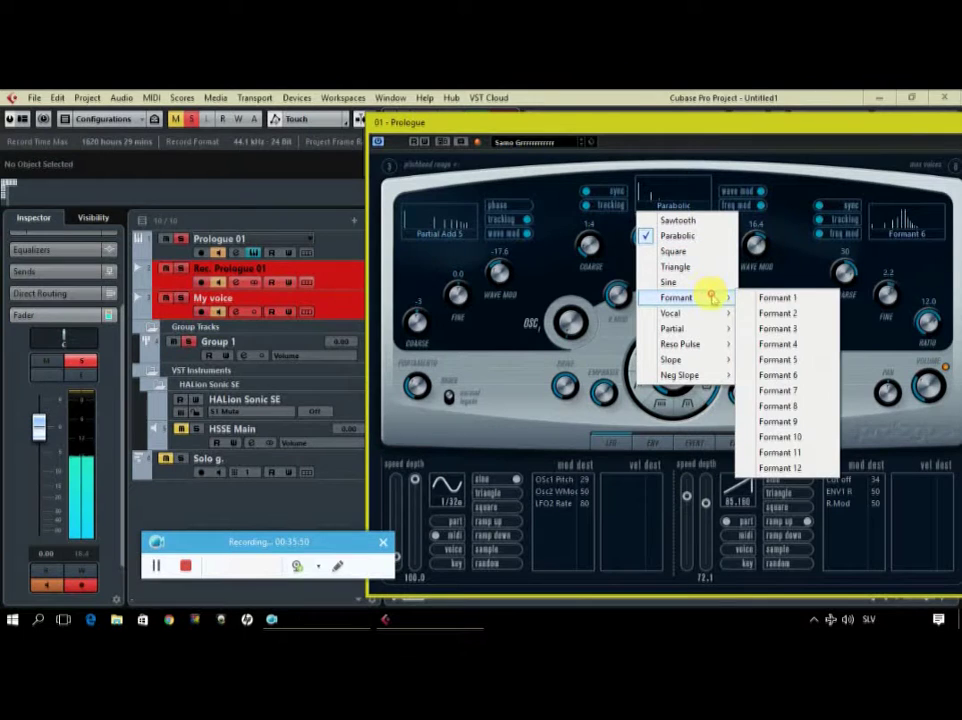
click(778, 328)
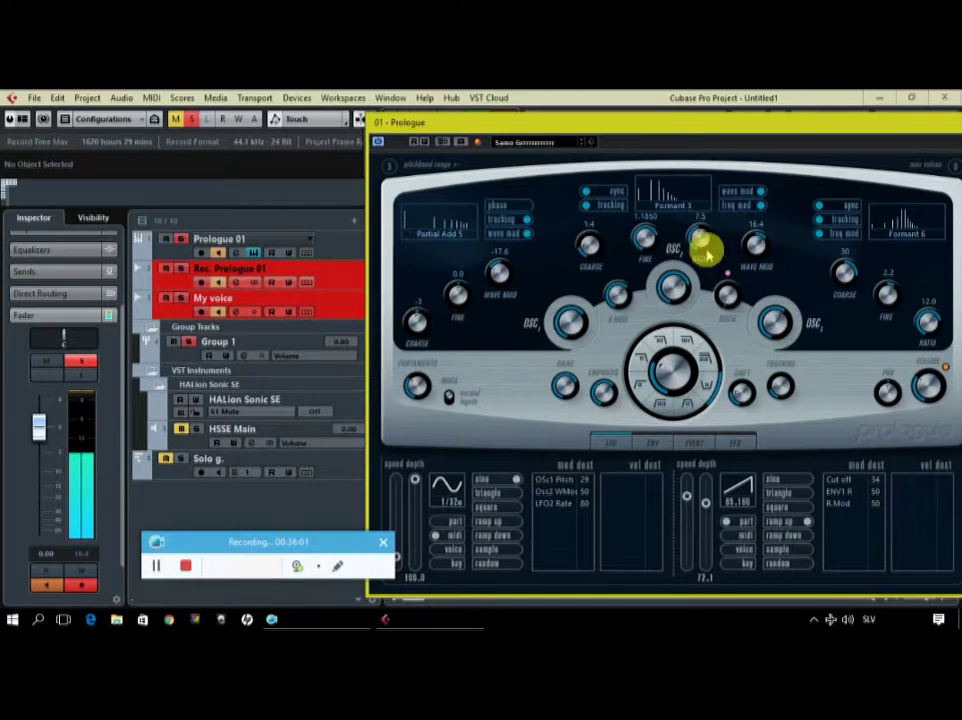
Remove LFO2 Rate from the first LFO's modulation destinations and set its Osc2 WMod amount to 12.
click(563, 509)
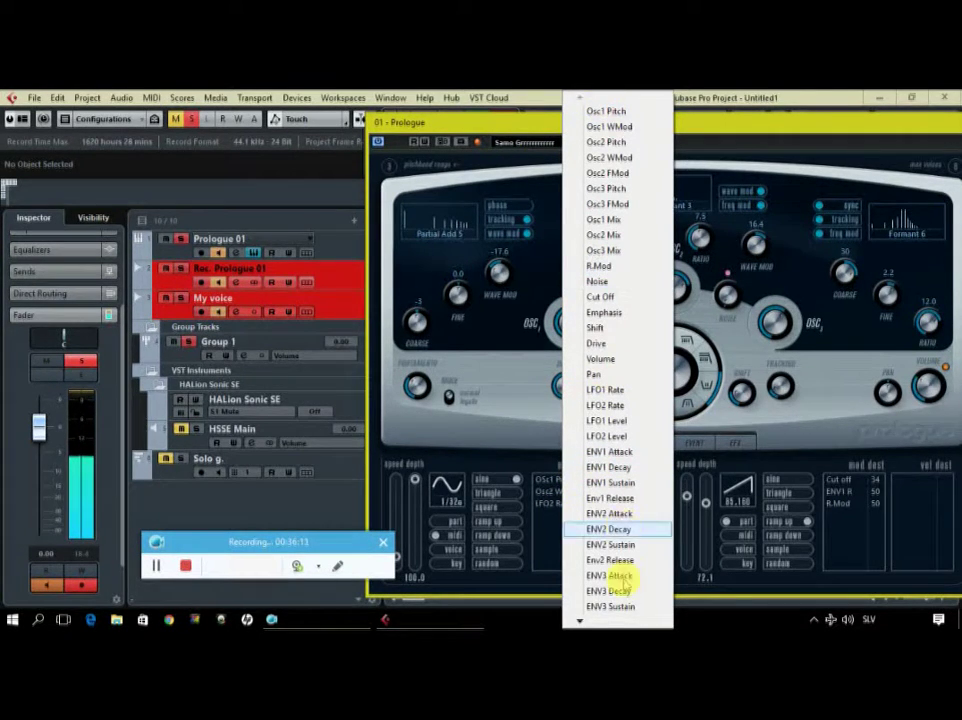
mouse_move(580, 621)
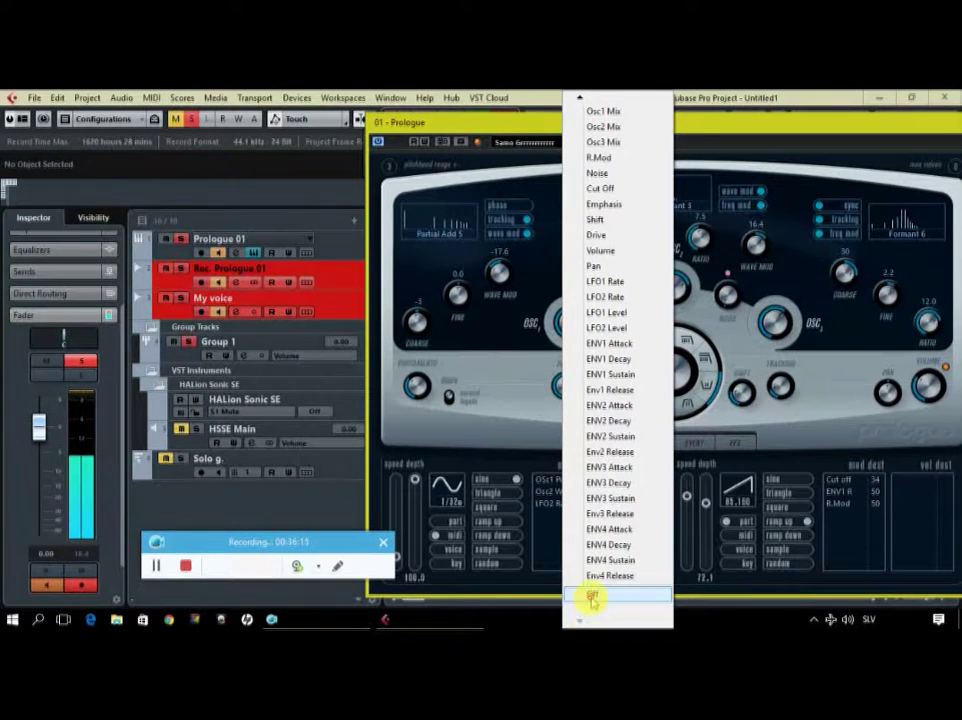
click(592, 597)
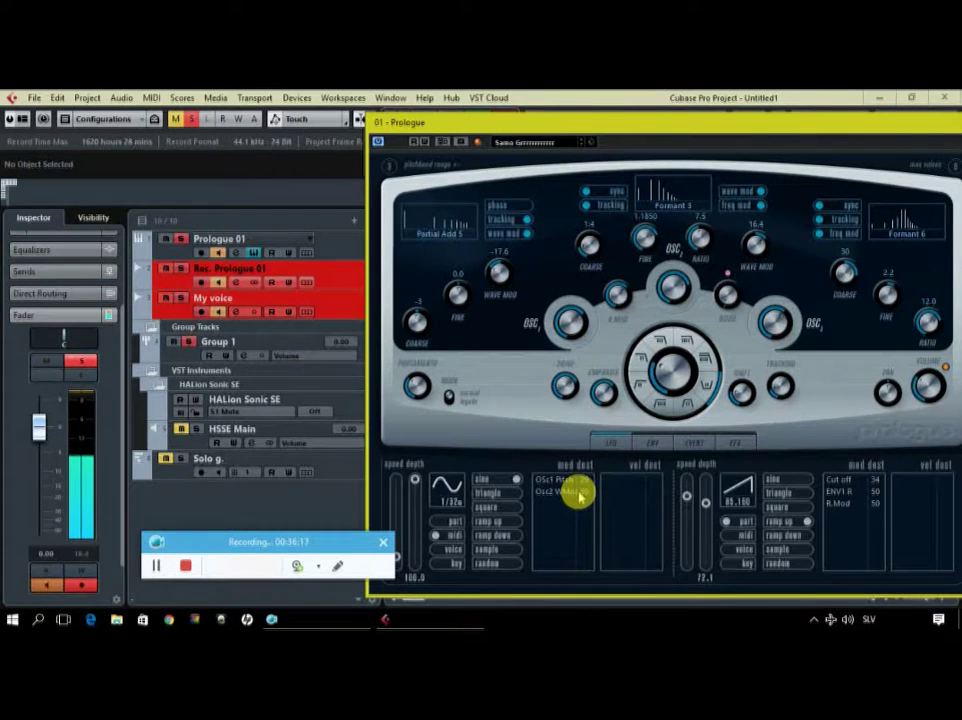
double_click(580, 492)
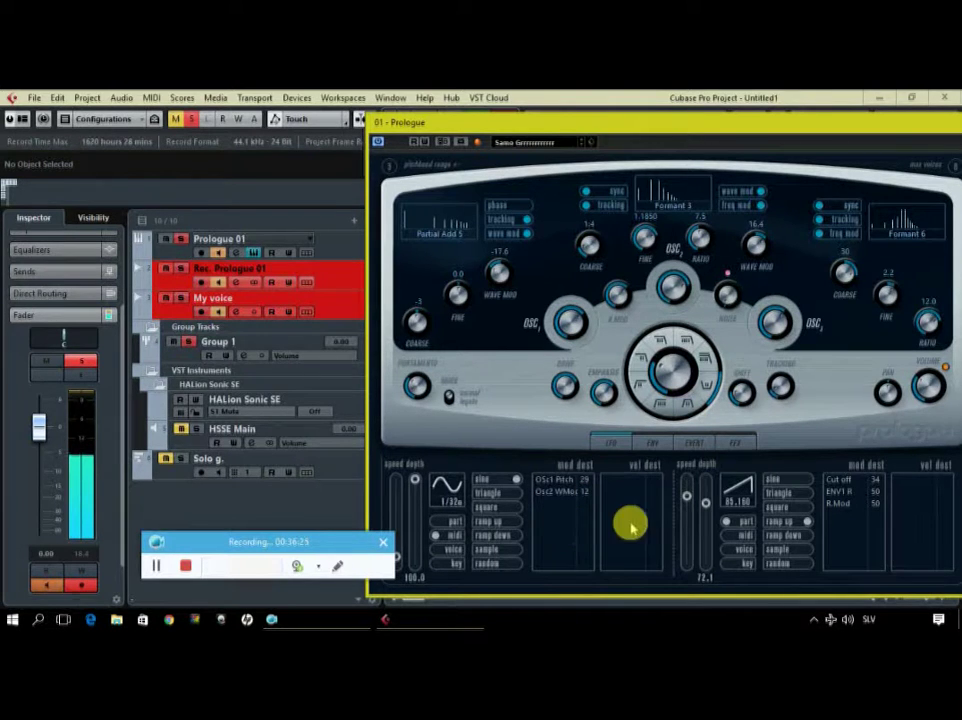
Slow the second LFO's speed to about 0.39.
drag(686, 499, 686, 545)
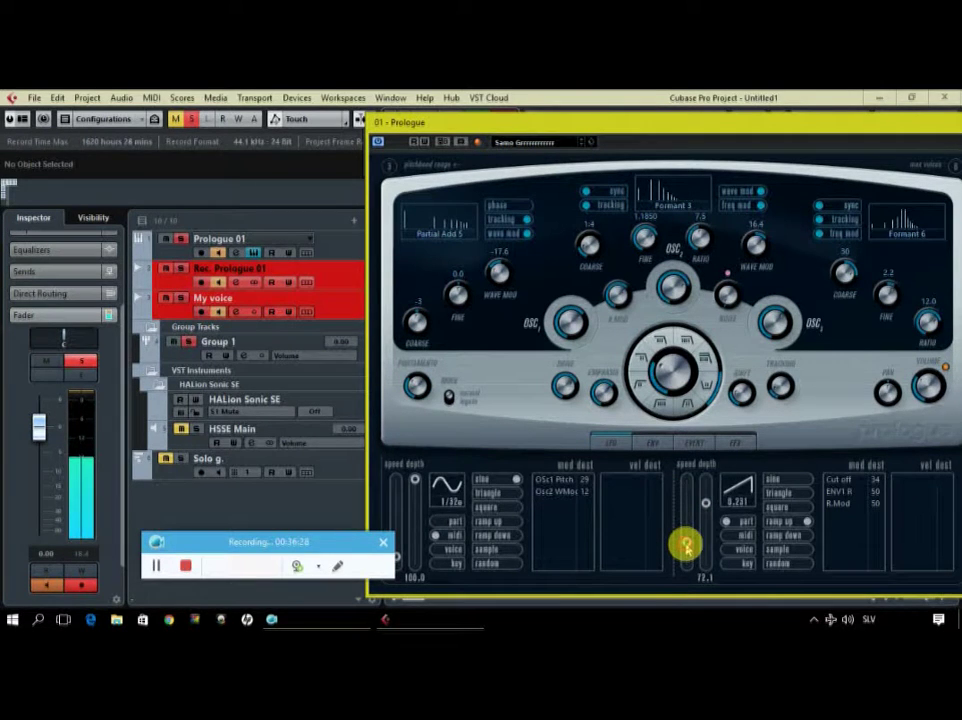
mouse_move(686, 545)
mouse_down()
mouse_move(685, 485)
mouse_move(688, 542)
mouse_up()
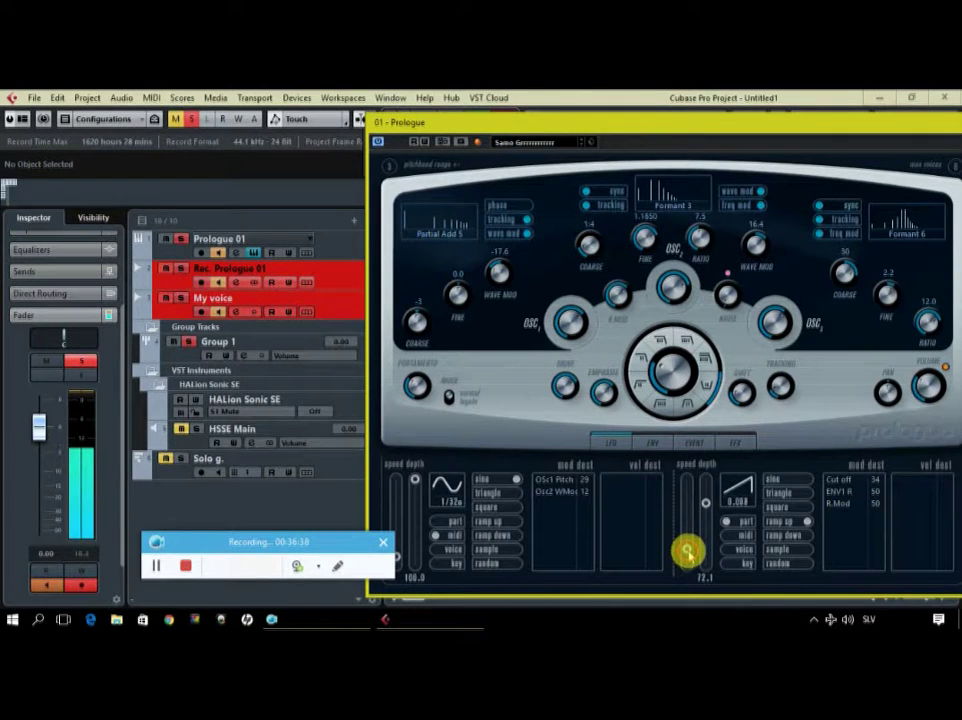
mouse_move(688, 552)
mouse_down()
mouse_move(688, 490)
mouse_move(689, 540)
mouse_up()
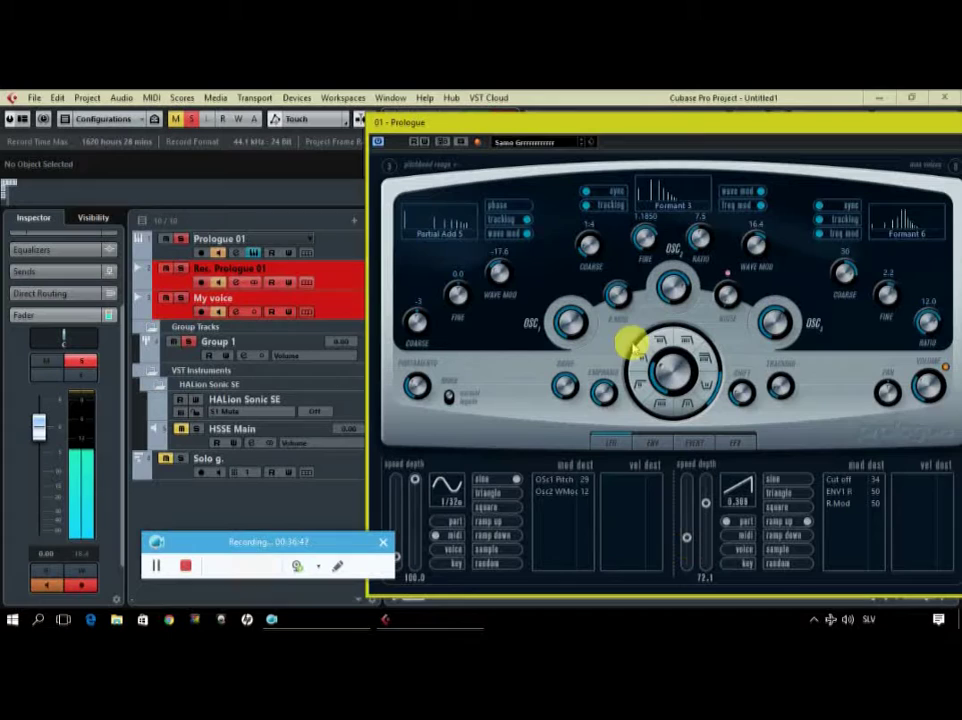
Replace the notch filter with another filter type and sweep the cutoff to a new setting.
drag(657, 372, 661, 343)
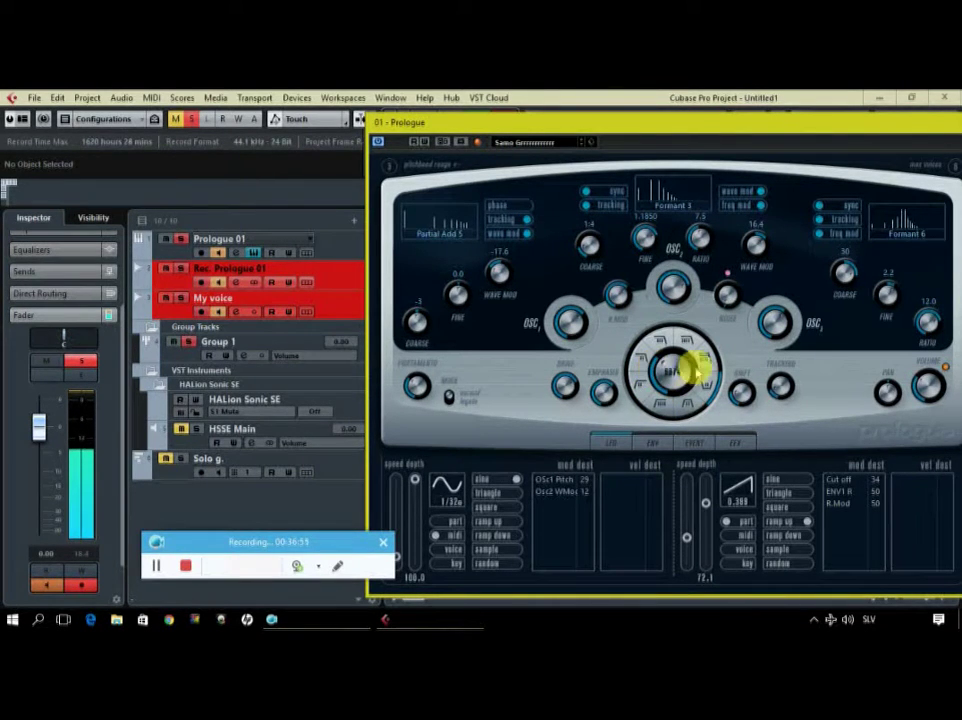
click(707, 366)
mouse_move(649, 371)
mouse_down()
mouse_move(683, 294)
mouse_move(683, 337)
mouse_move(638, 365)
mouse_move(630, 392)
mouse_move(657, 348)
mouse_move(656, 368)
mouse_up()
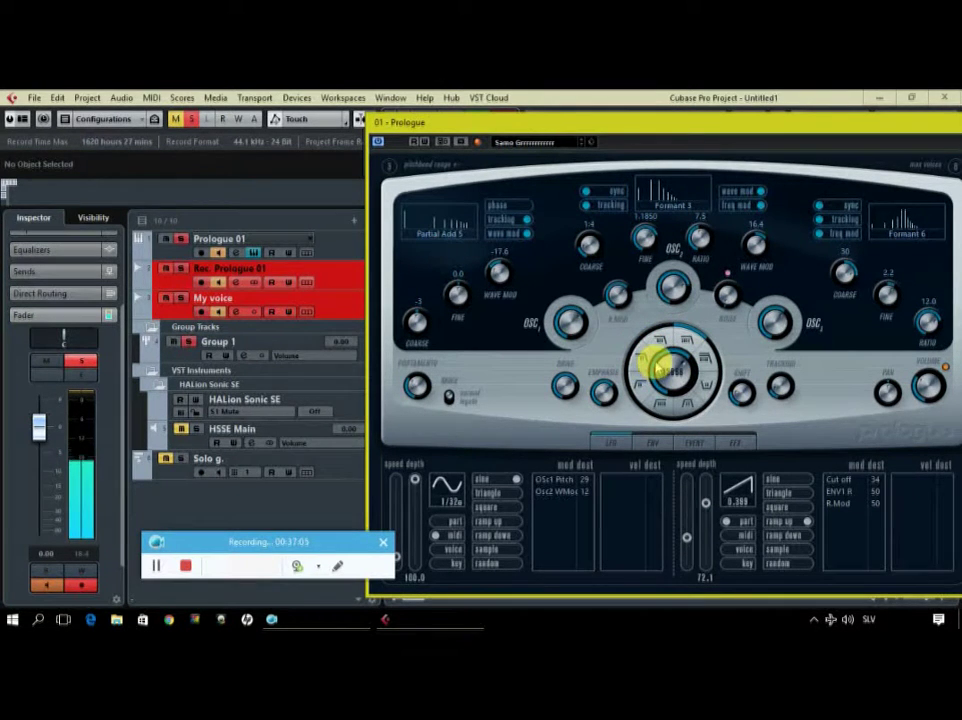
Change oscillator 3's waveform to Slope 3.
click(819, 221)
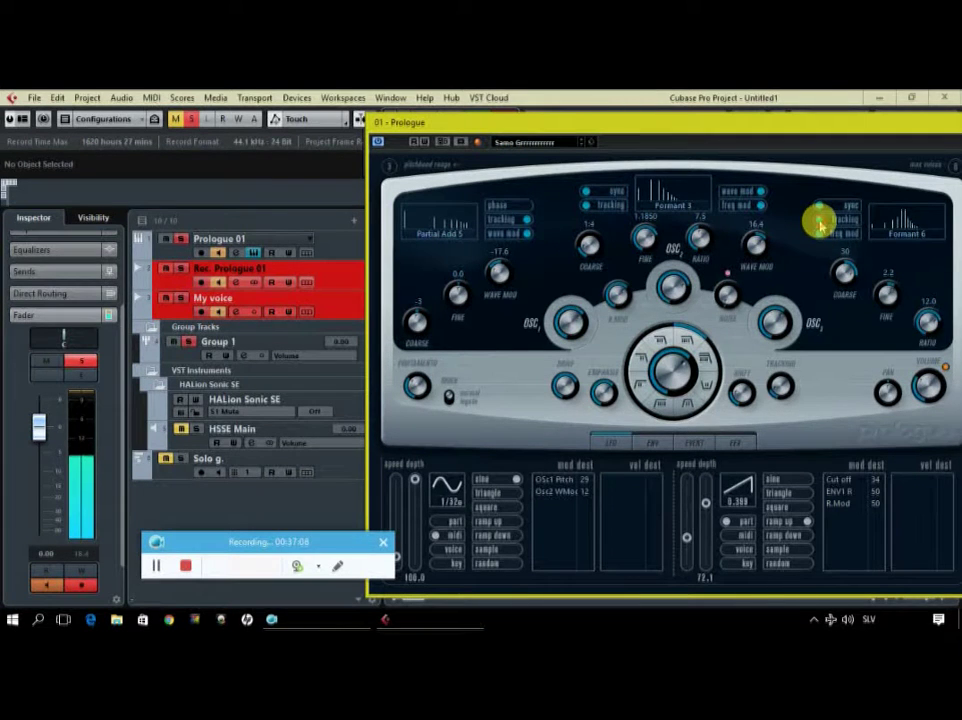
click(900, 243)
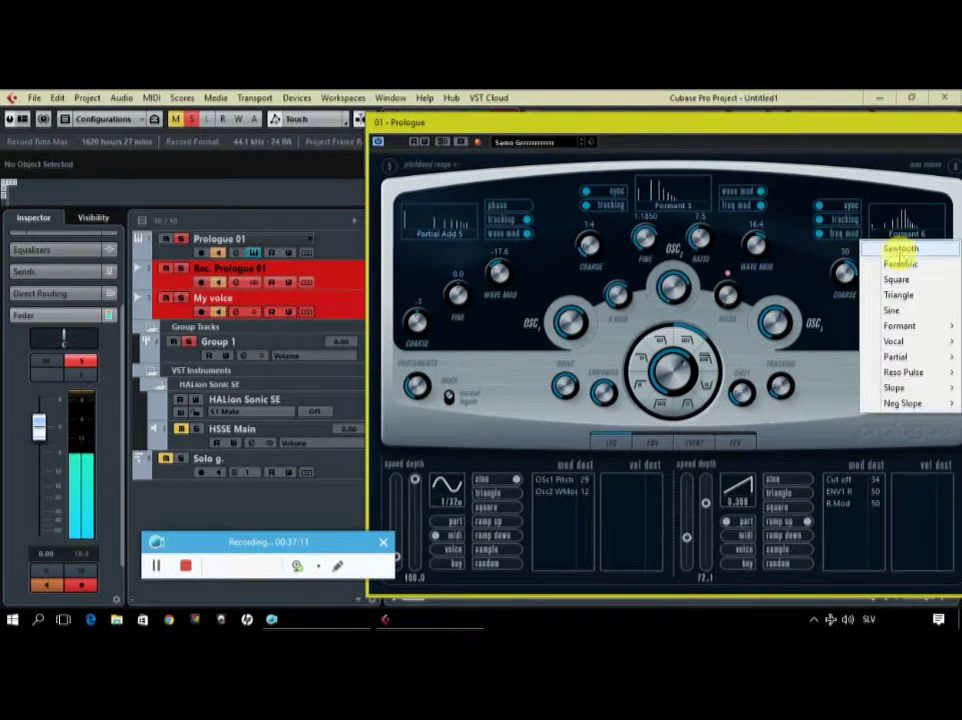
mouse_move(915, 376)
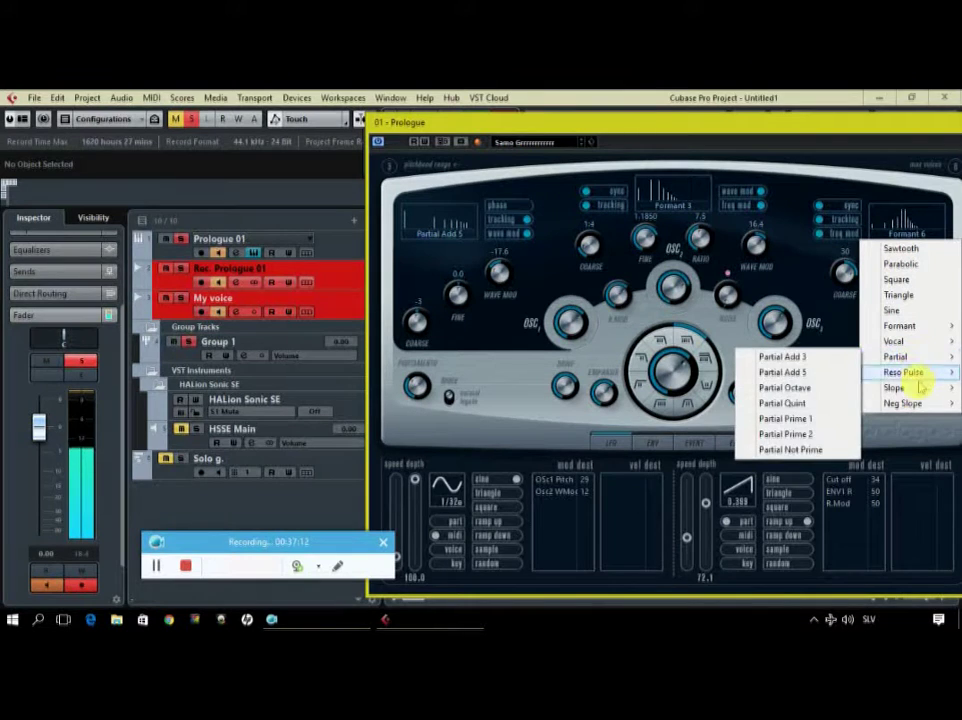
click(815, 420)
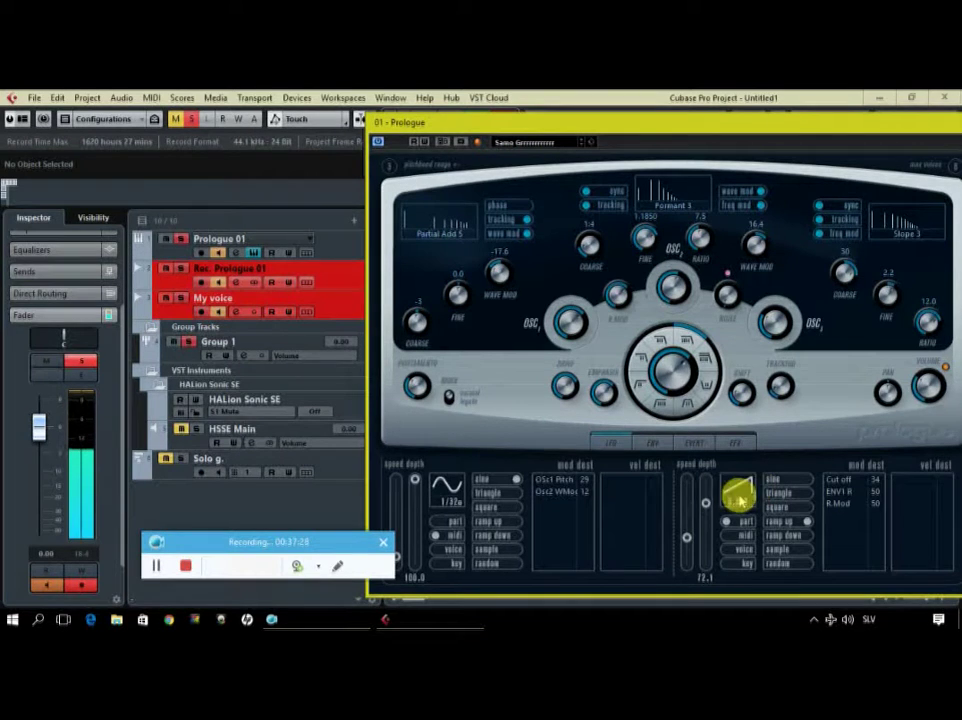
Shape envelope 3 with attack 13.4, decay 47.5, sustain 0 and release about 109.
click(661, 442)
drag(412, 502, 422, 510)
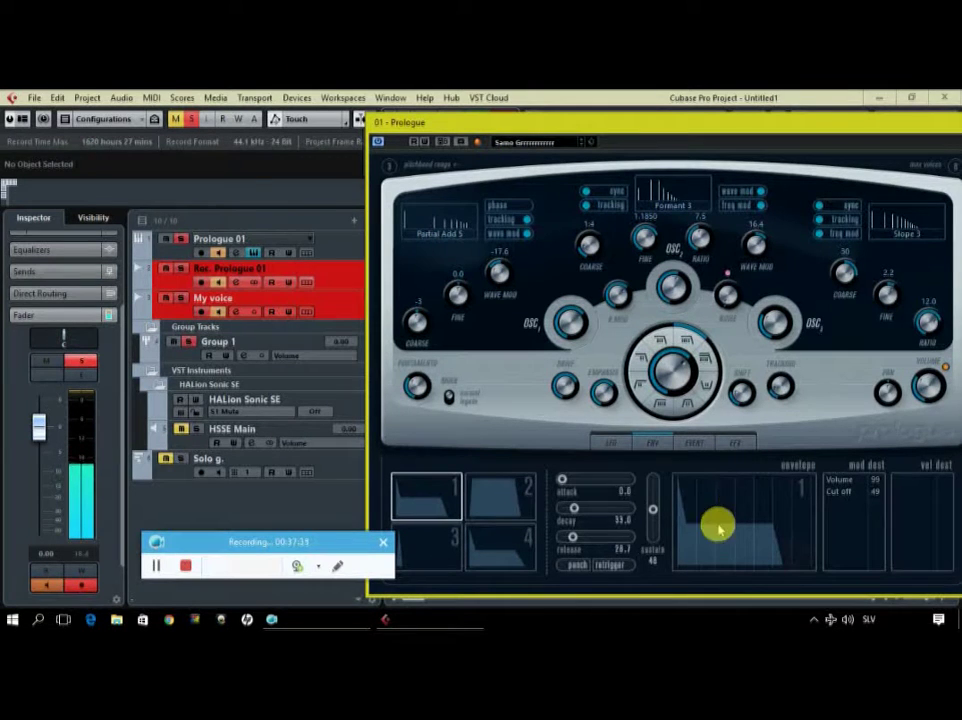
click(432, 557)
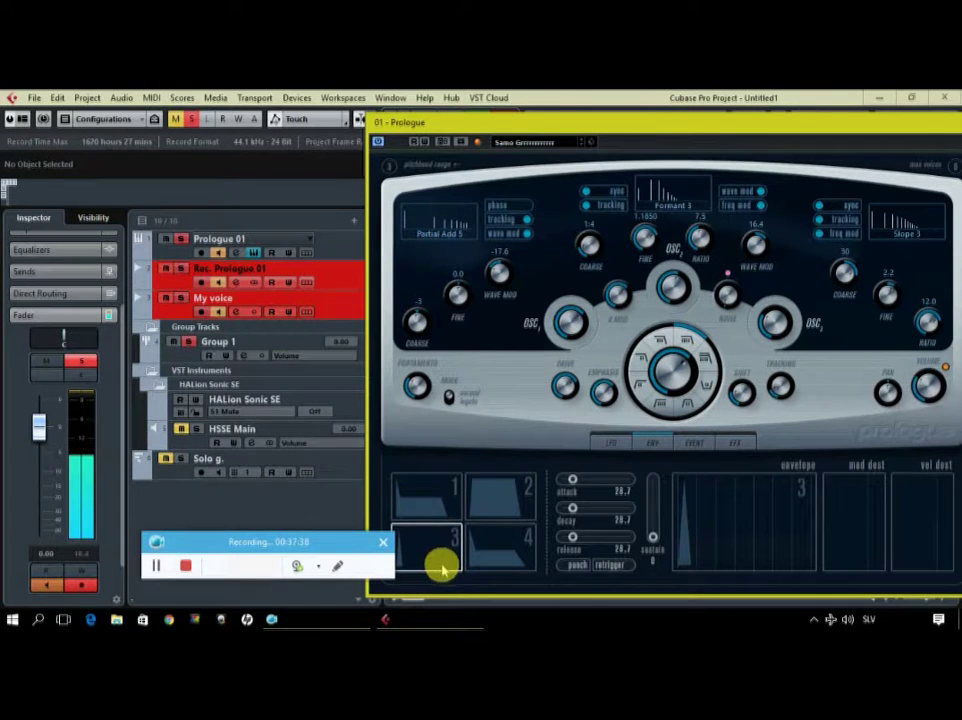
drag(686, 553, 702, 523)
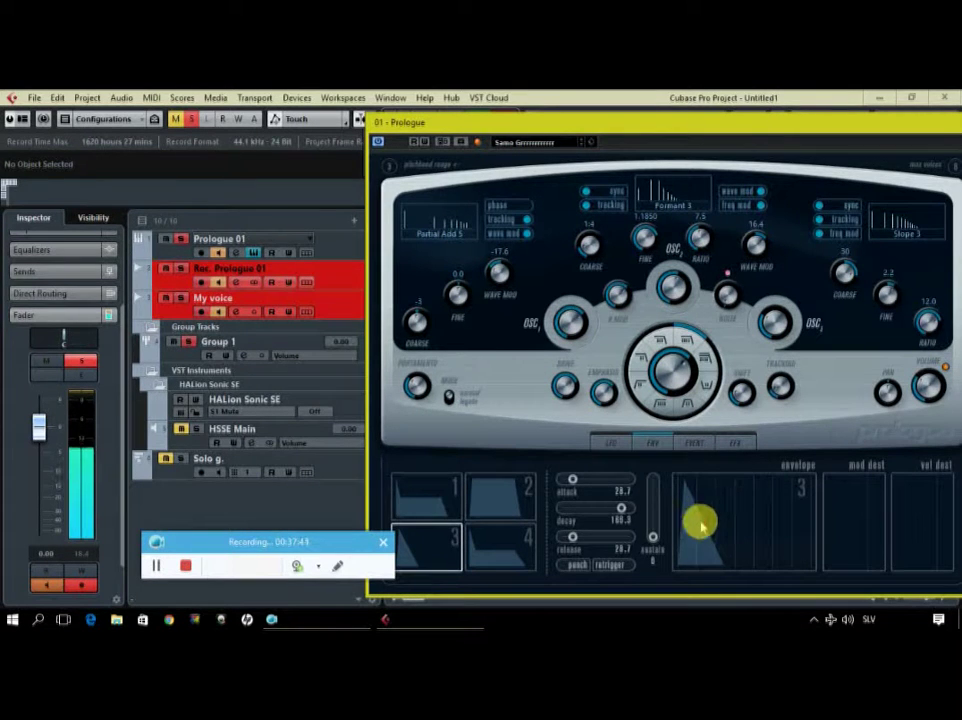
mouse_move(573, 537)
mouse_down()
mouse_move(596, 538)
mouse_move(581, 537)
mouse_up()
drag(571, 478, 601, 512)
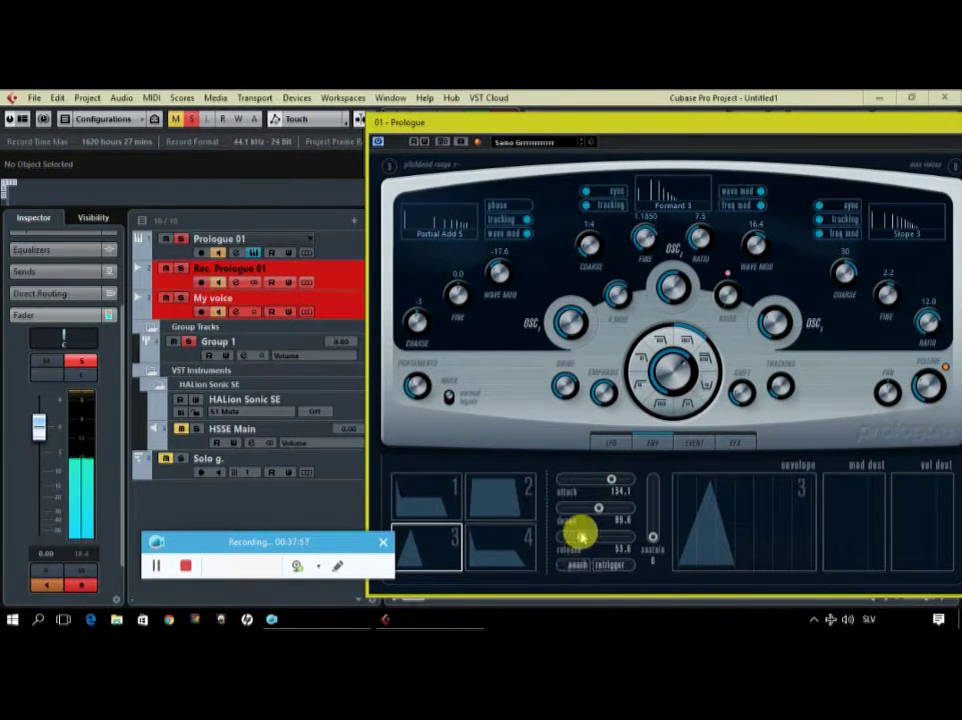
drag(655, 538, 602, 538)
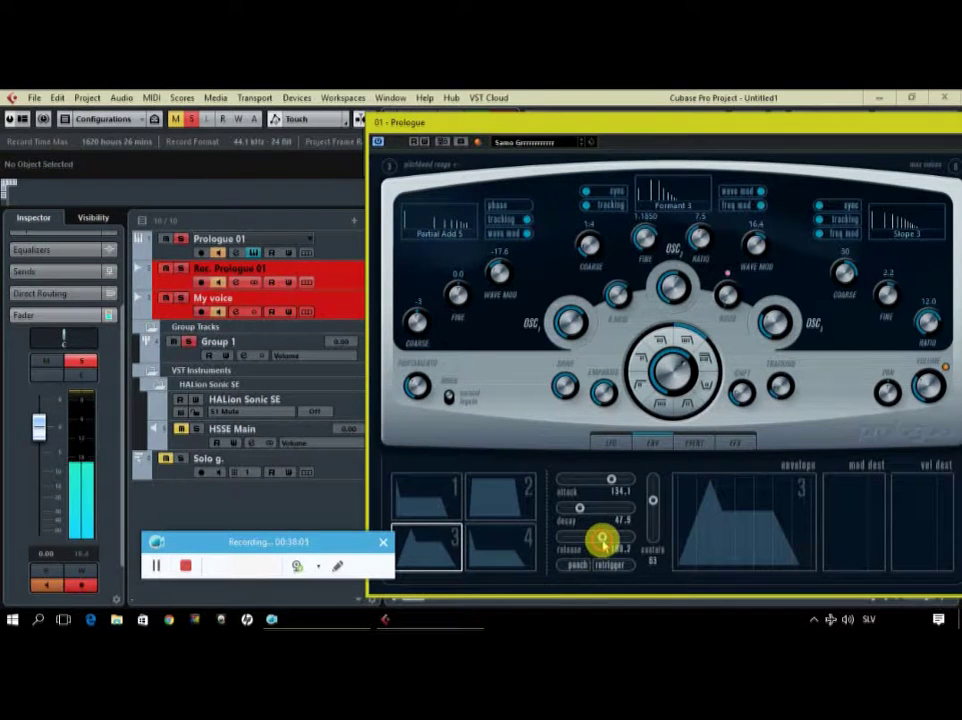
drag(610, 483, 567, 485)
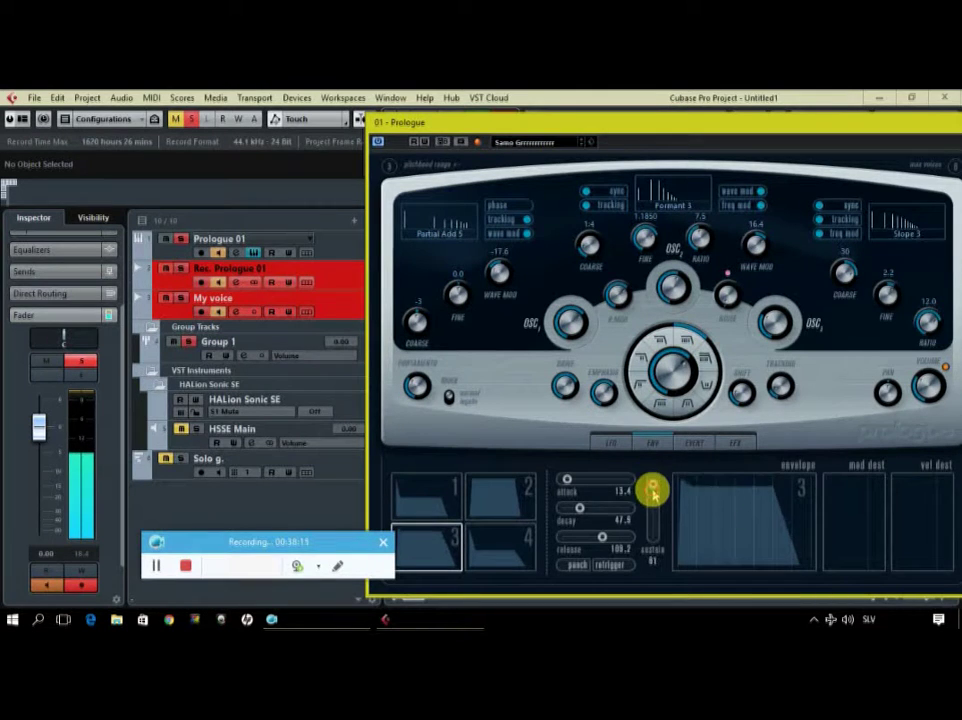
drag(652, 503, 652, 540)
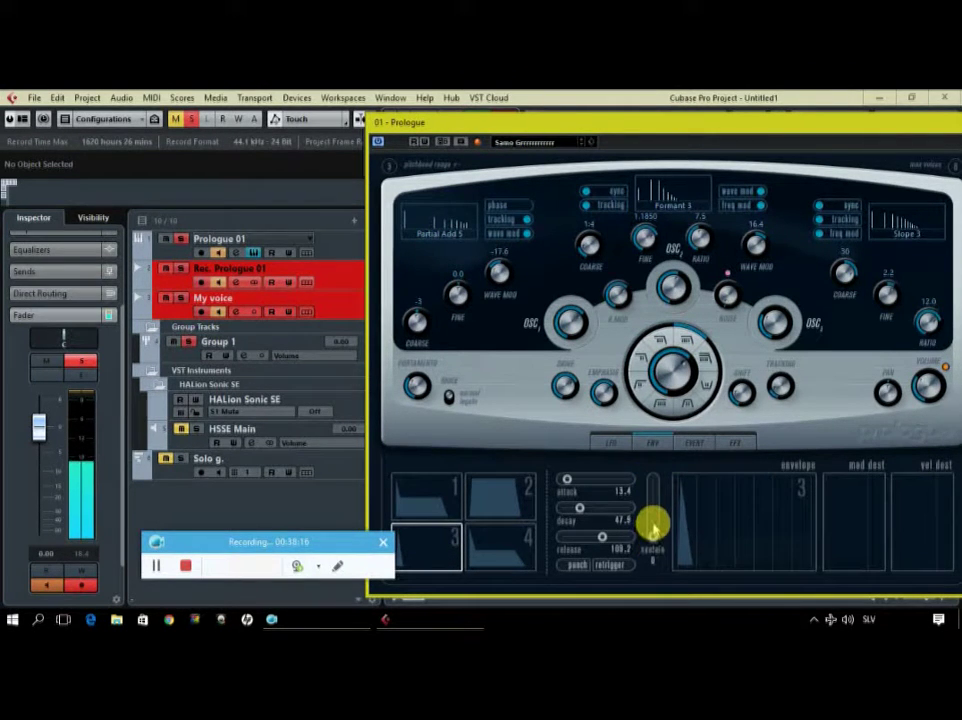
Raise envelope 3's sustain to 33 and lengthen its decay to about 145.6.
drag(651, 541, 652, 517)
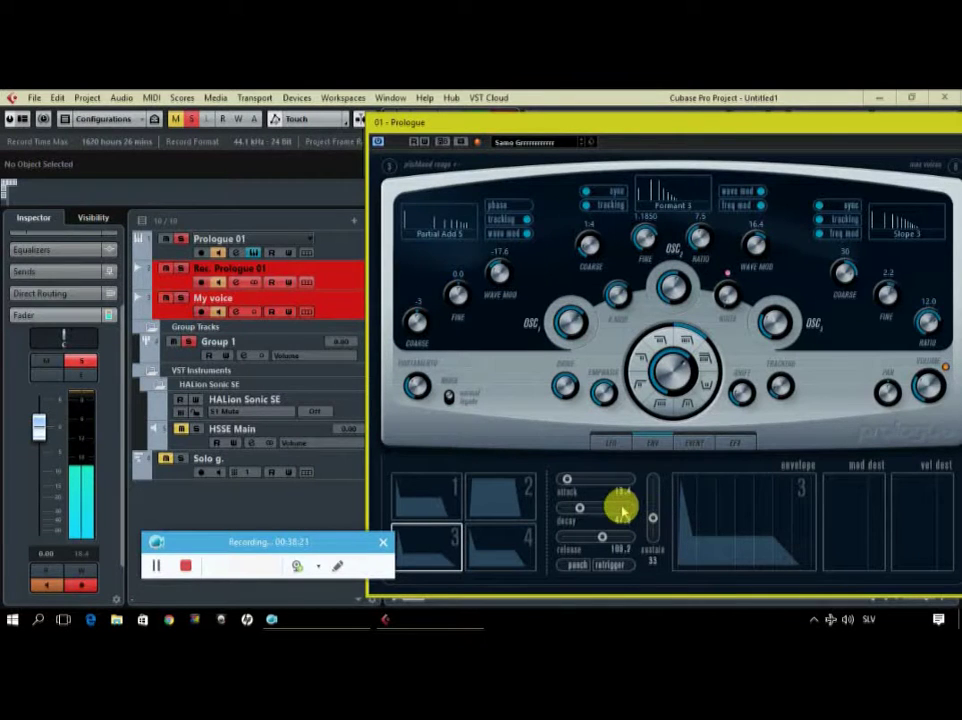
drag(582, 508, 615, 511)
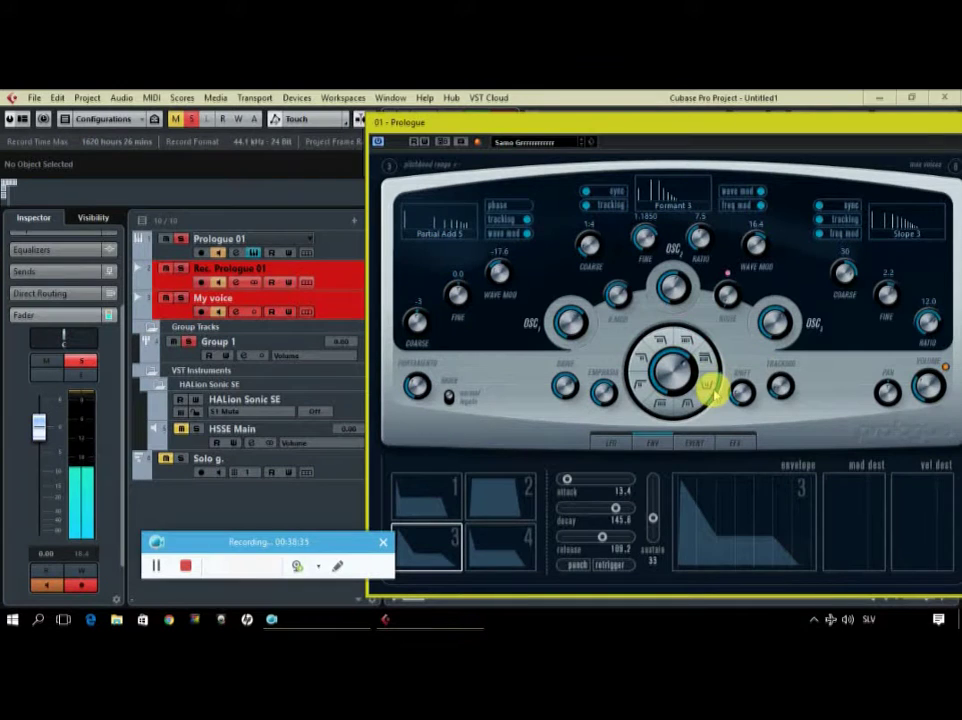
Switch the filter to a different type and readjust its cutoff frequency while listening.
mouse_move(686, 360)
mouse_down()
mouse_move(688, 340)
mouse_move(700, 345)
mouse_move(697, 380)
mouse_up()
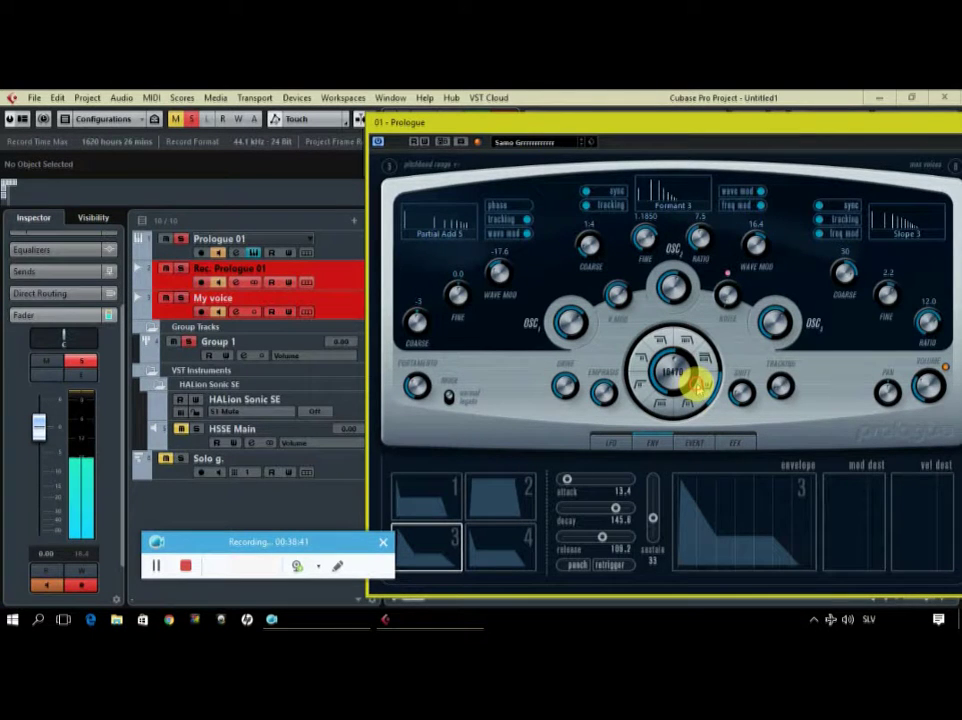
drag(697, 383, 697, 354)
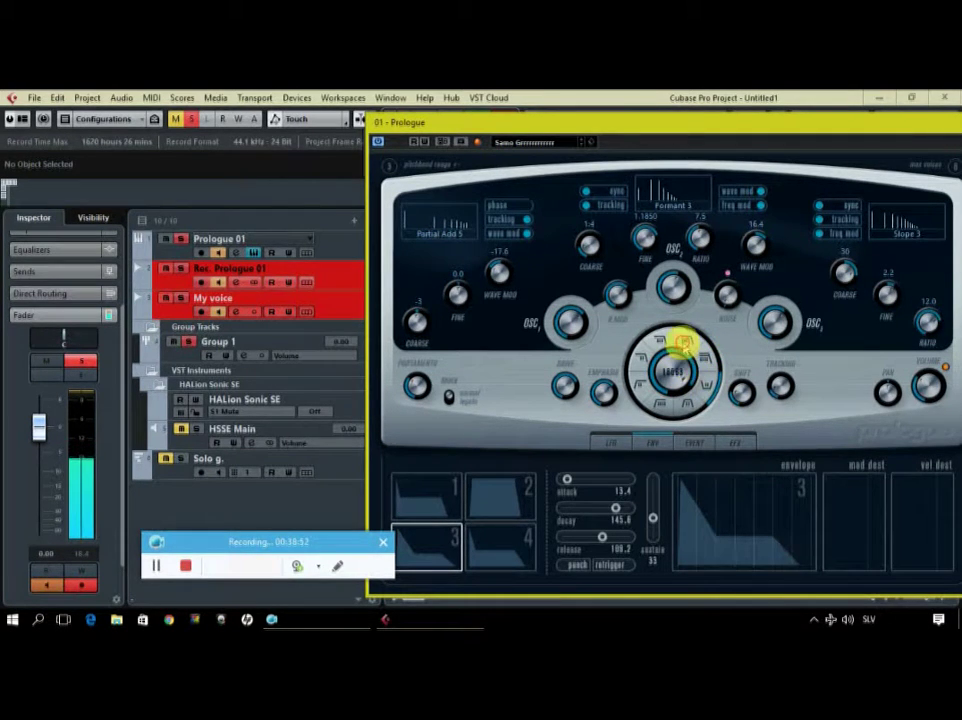
click(677, 374)
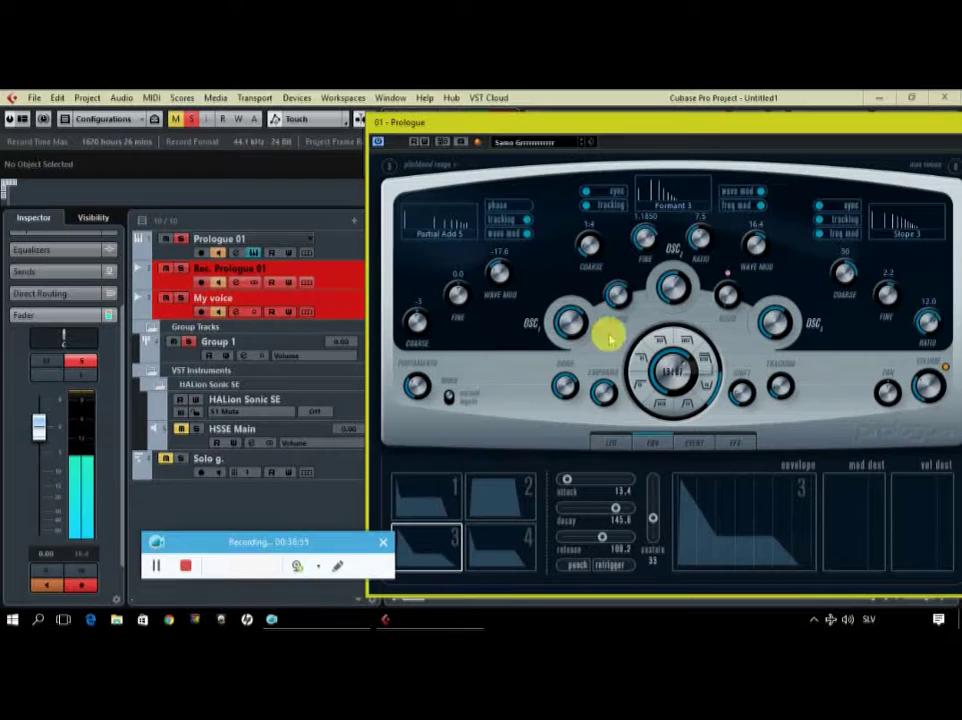
Lower oscillator 1's coarse tuning to -24 and adjust the portamento amount.
drag(415, 313, 398, 336)
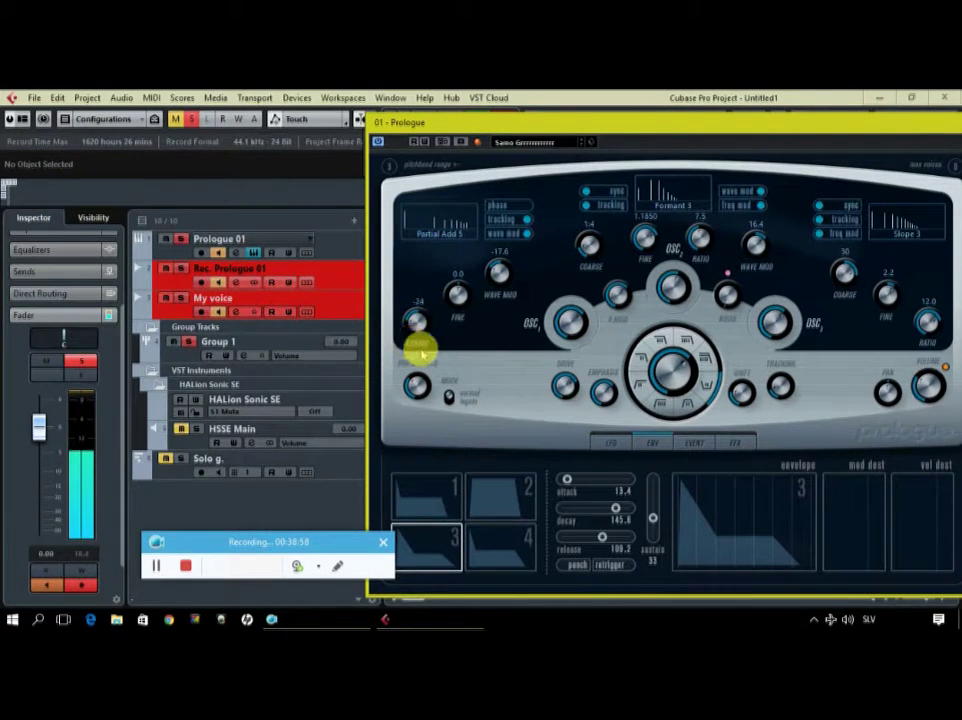
mouse_move(416, 388)
mouse_down()
mouse_move(420, 370)
mouse_move(447, 384)
mouse_move(414, 343)
mouse_move(407, 370)
mouse_up()
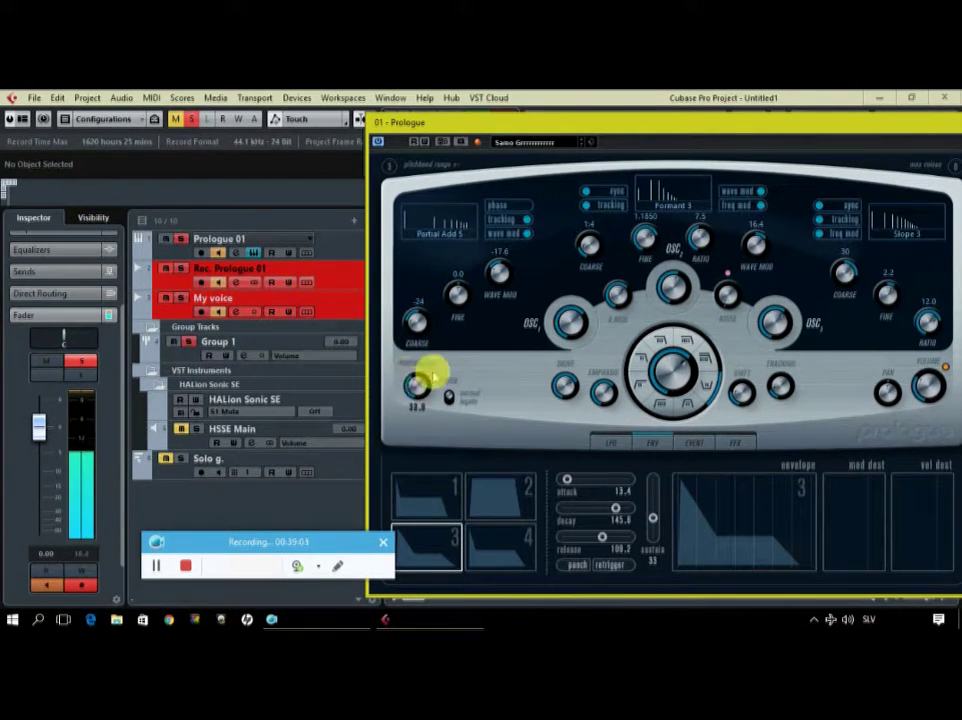
Add ENV1 Decay to the first LFO's modulation destinations and remove Osc1 Pitch from them.
click(615, 444)
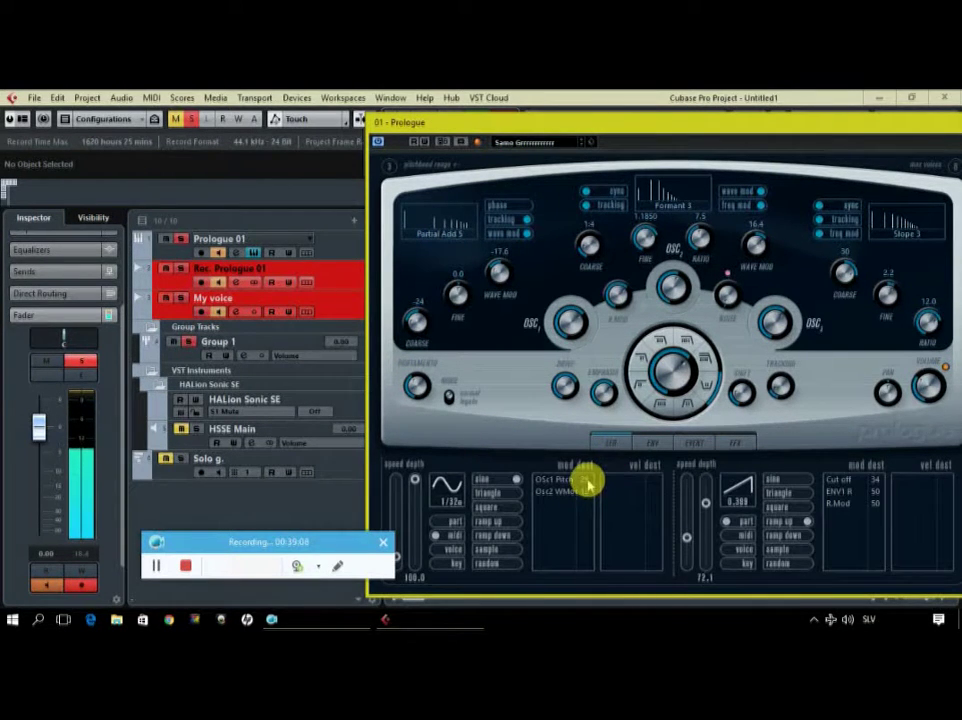
click(576, 484)
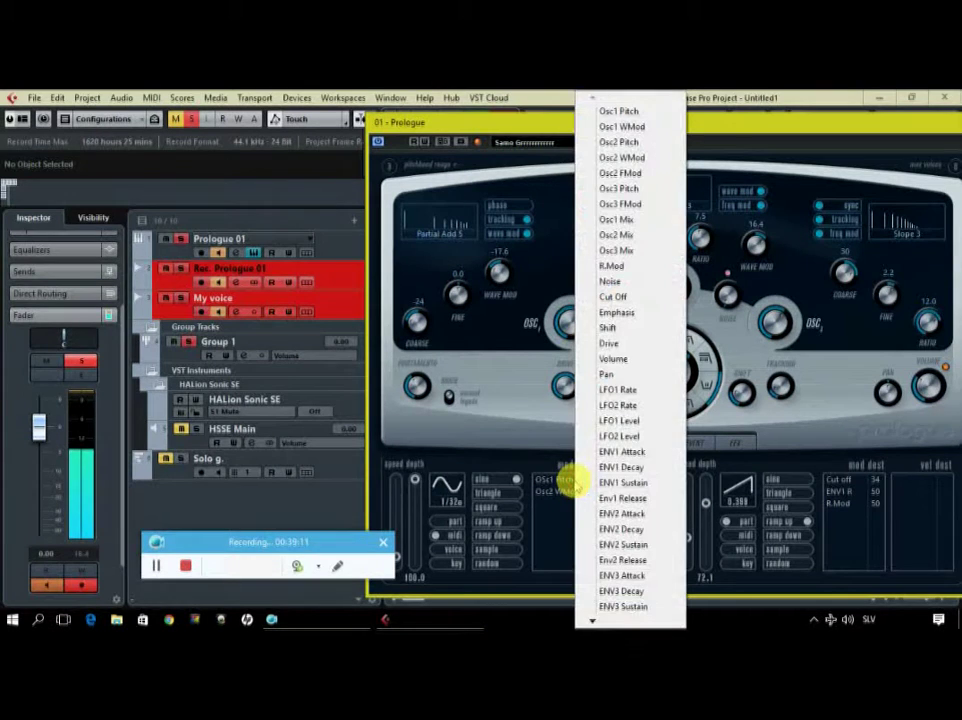
click(612, 466)
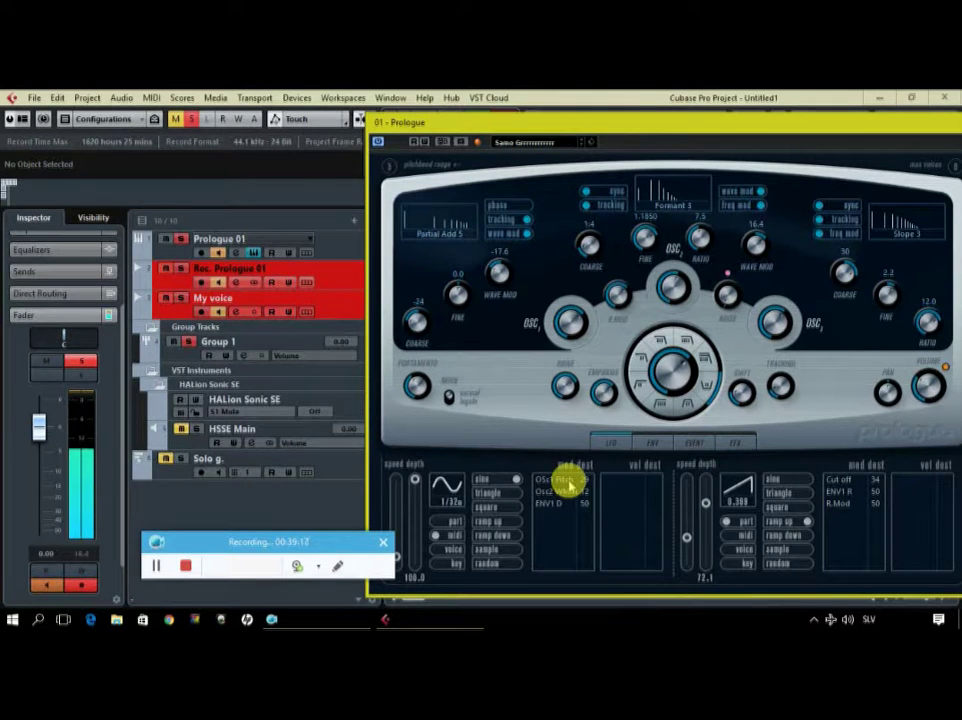
click(568, 484)
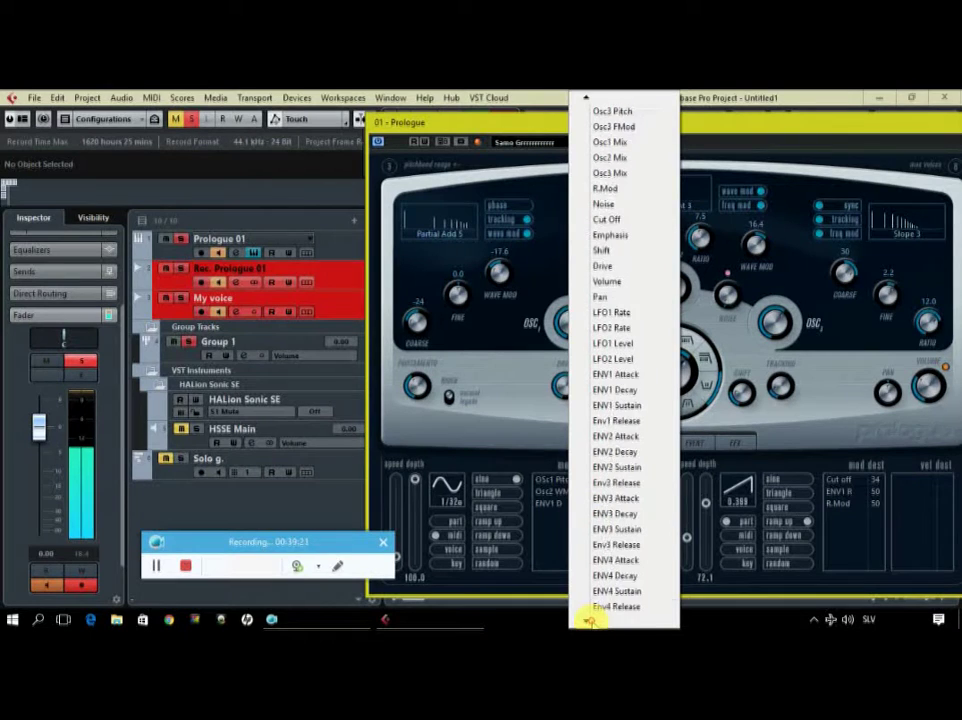
click(595, 597)
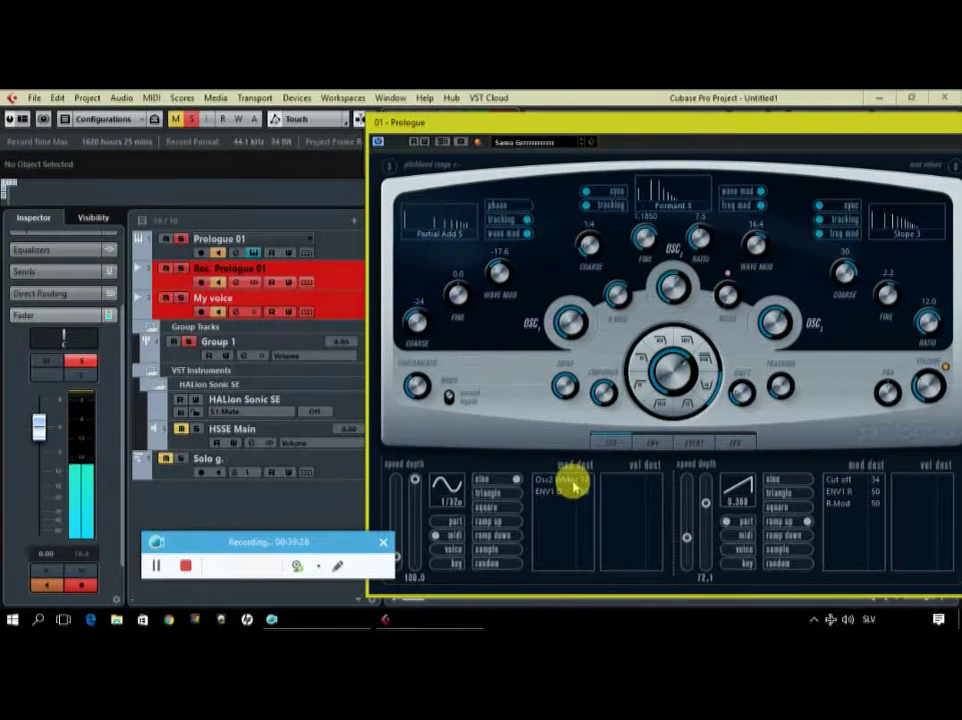
Remove R.Mod and ENV1 Release from the second LFO's modulation destinations.
click(849, 508)
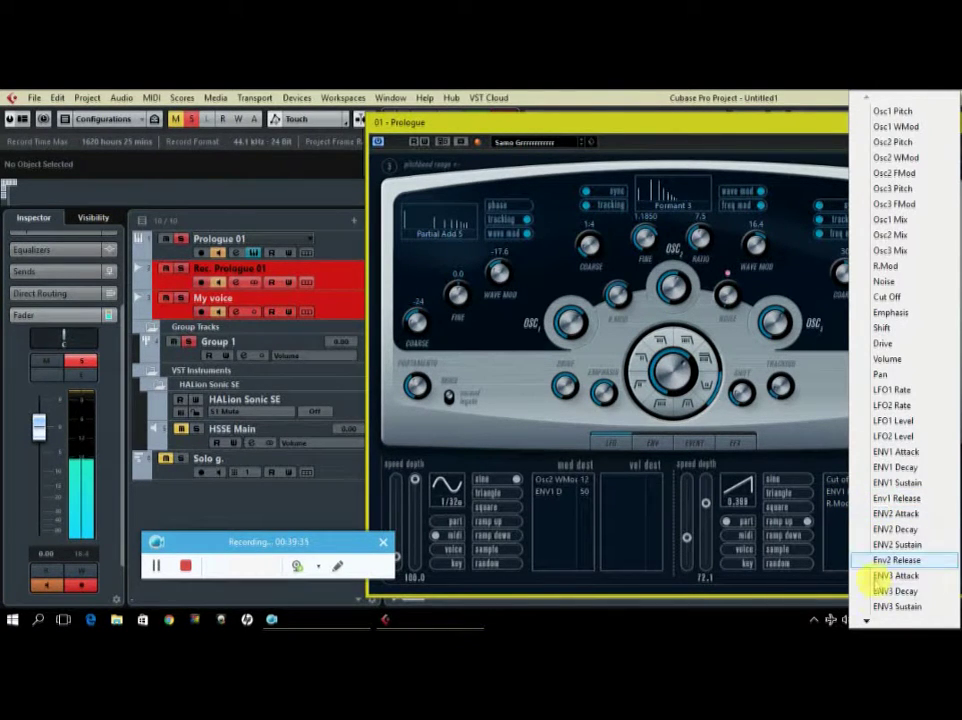
click(866, 620)
click(866, 621)
click(866, 620)
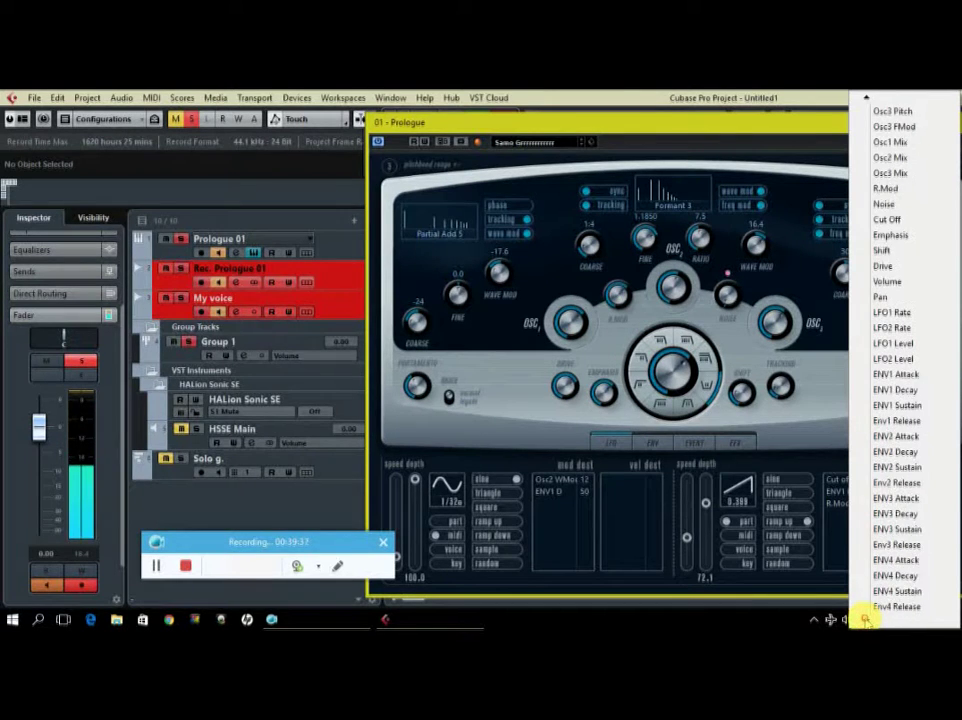
click(870, 600)
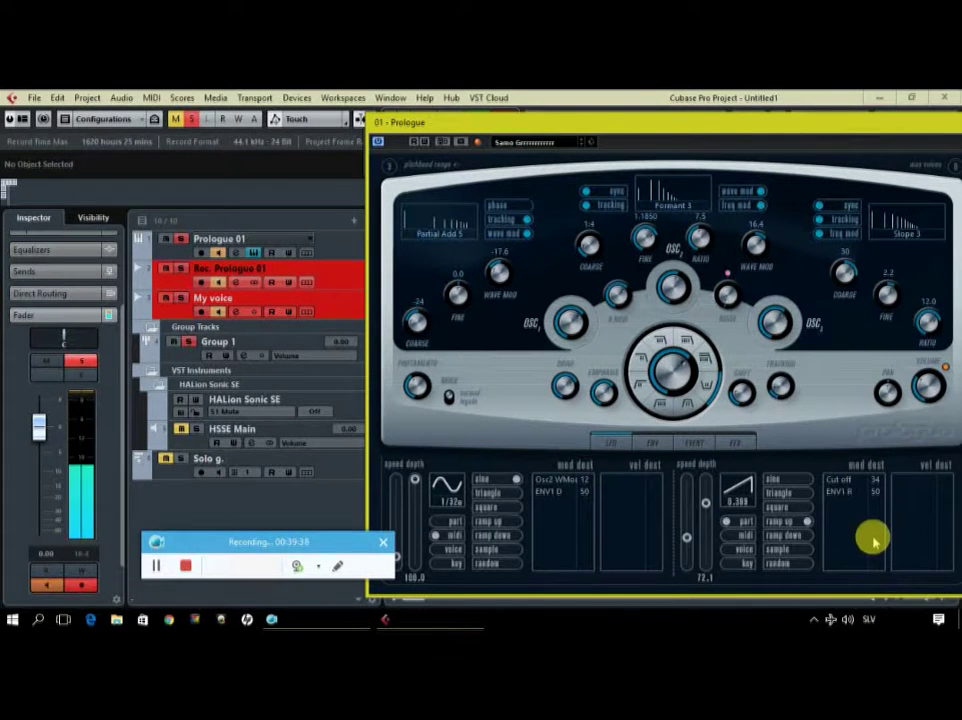
click(855, 495)
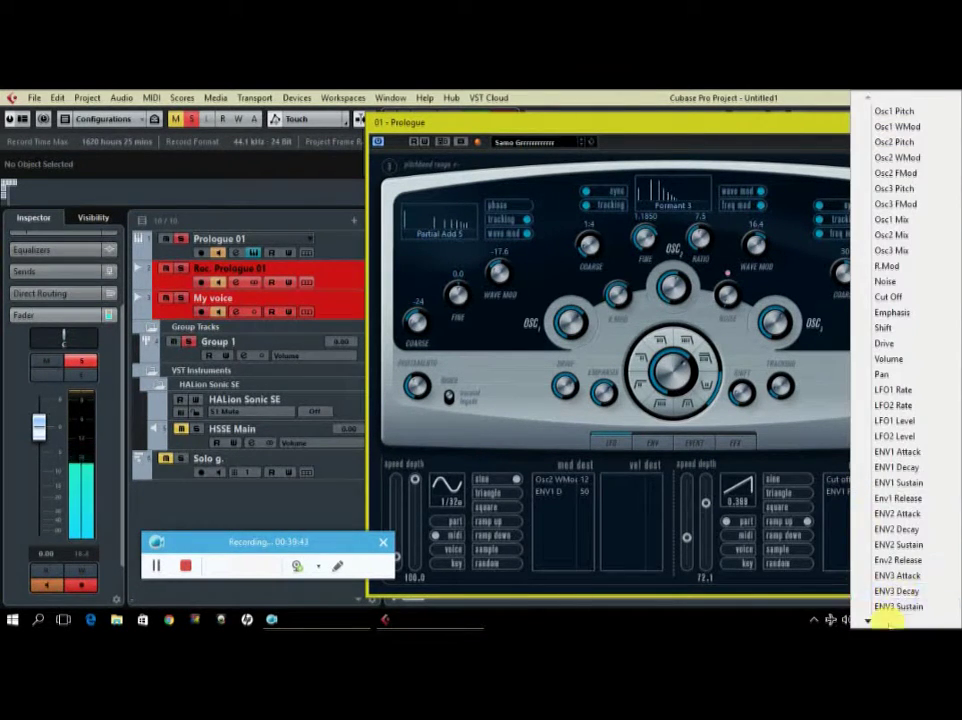
click(875, 622)
click(873, 621)
click(873, 621)
click(873, 621)
click(883, 594)
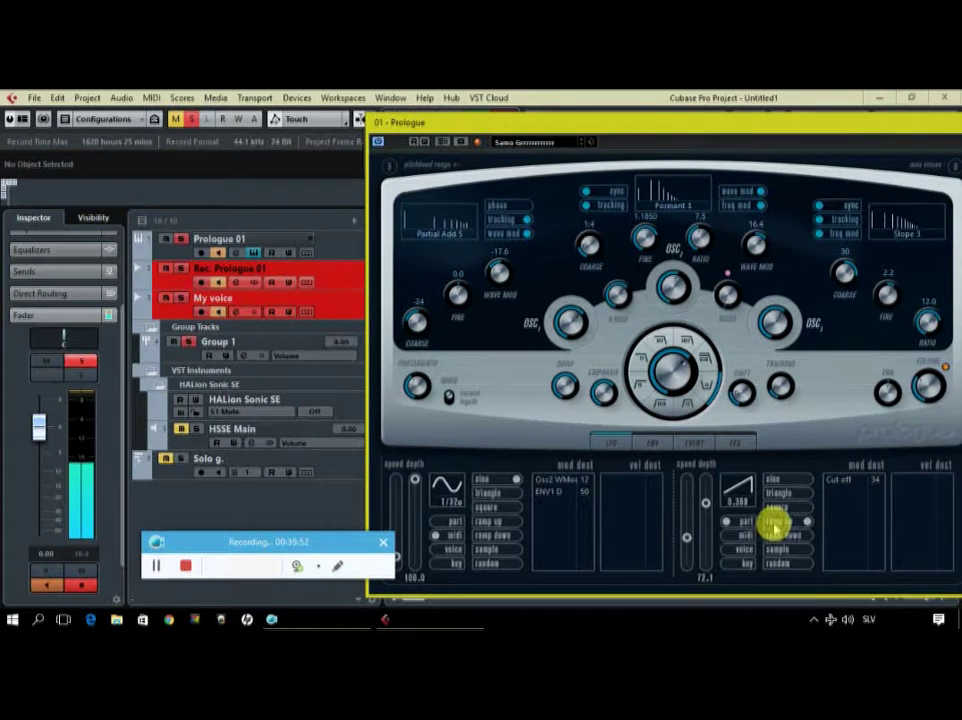
Set the second LFO to a square wave with speed 1.084, depth 94.3 and a Cut Off amount of 76.
drag(686, 540, 730, 522)
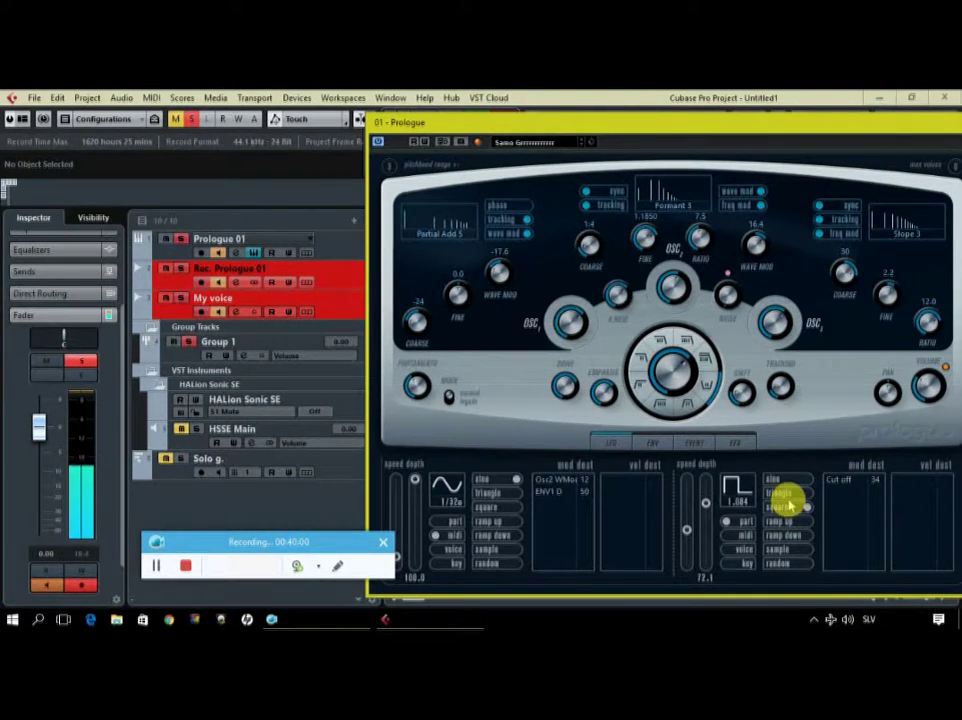
drag(704, 501, 705, 485)
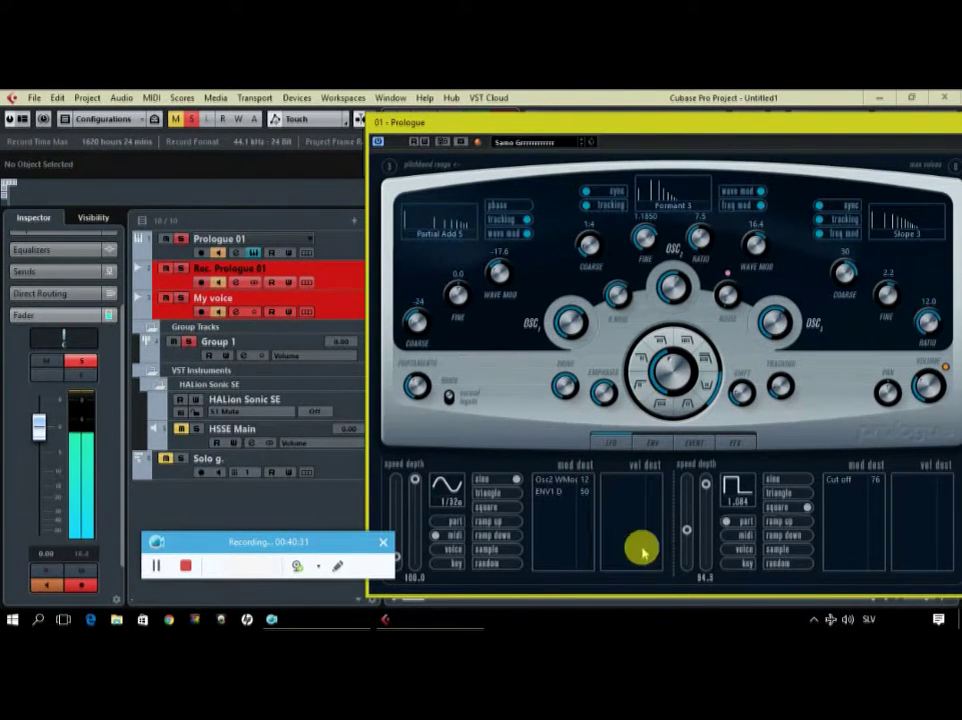
Remove Osc2 WMod from the first LFO's destinations and set the ENV1 Decay amount to 70.
click(570, 484)
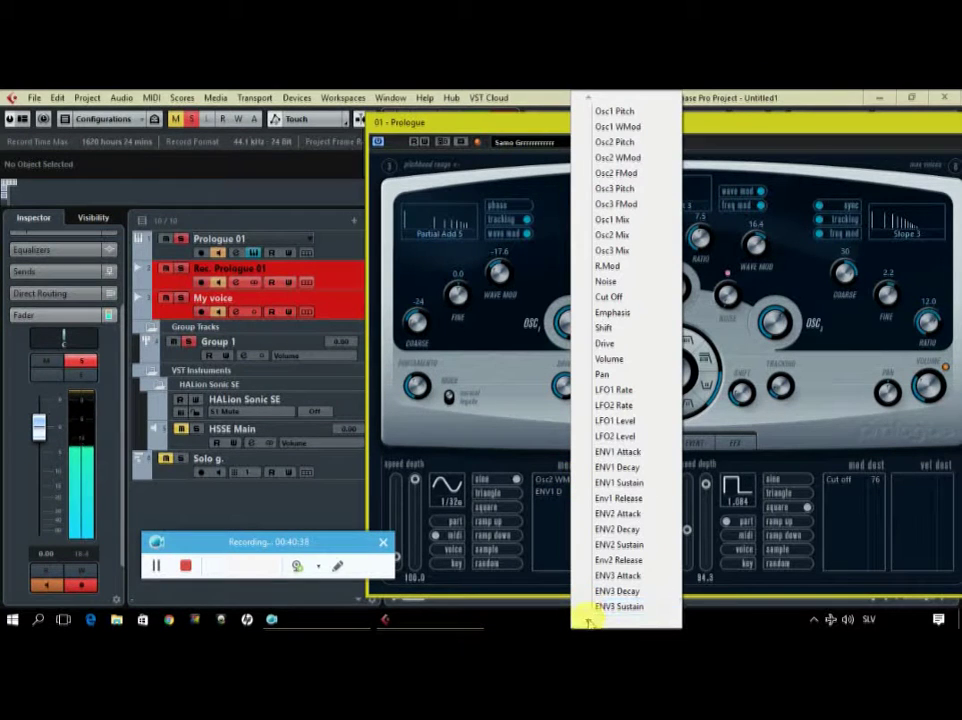
mouse_move(589, 623)
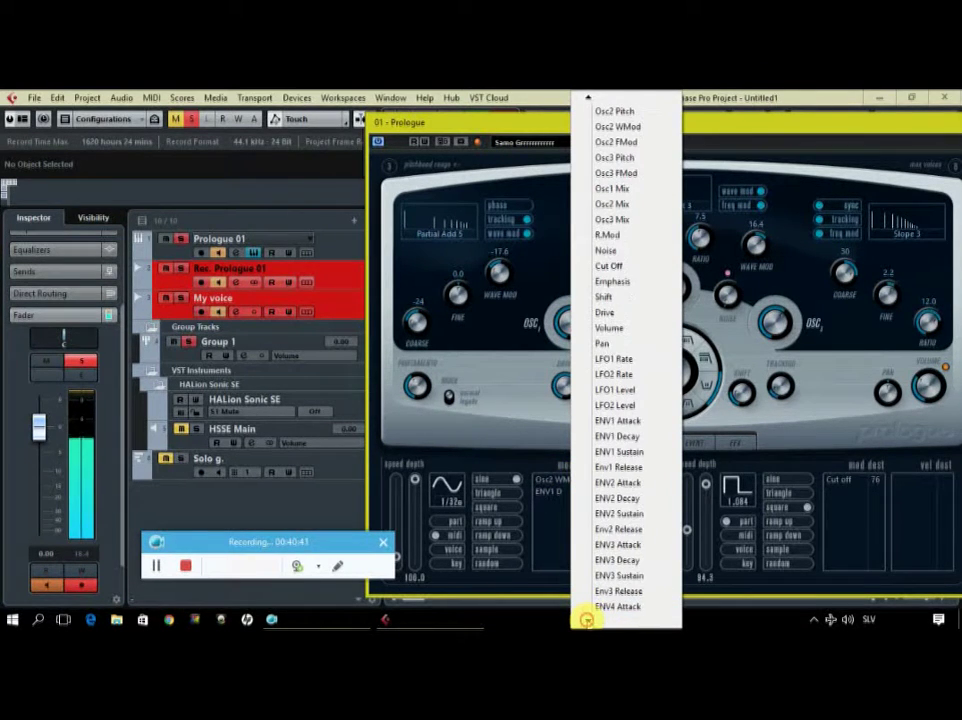
click(596, 595)
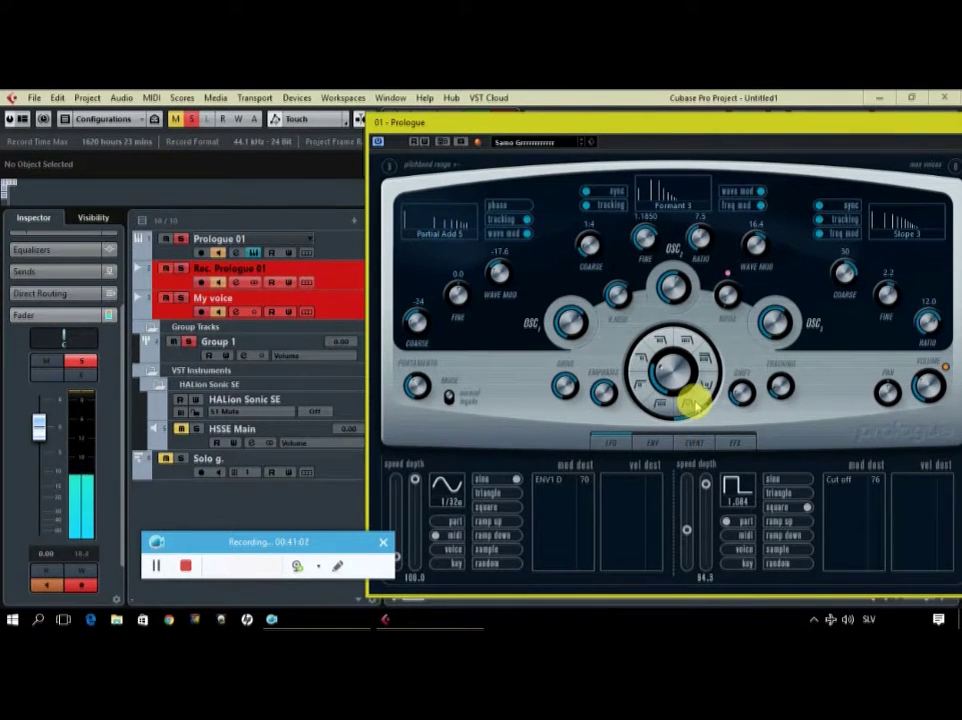
Return the filter to its previous type and readjust the cutoff and drive.
click(705, 366)
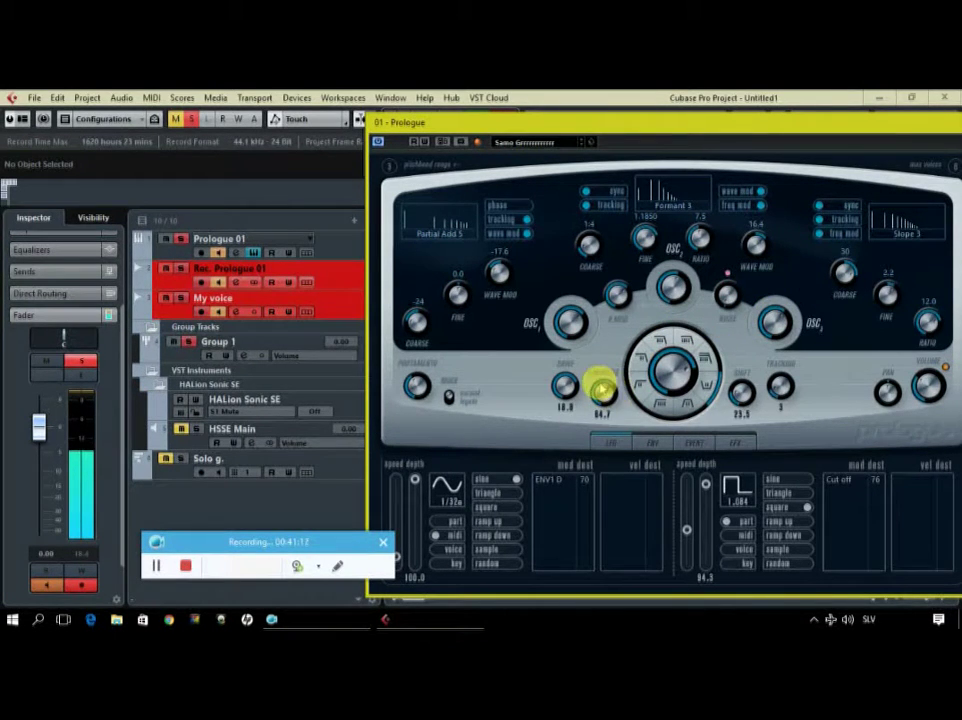
drag(553, 381, 589, 410)
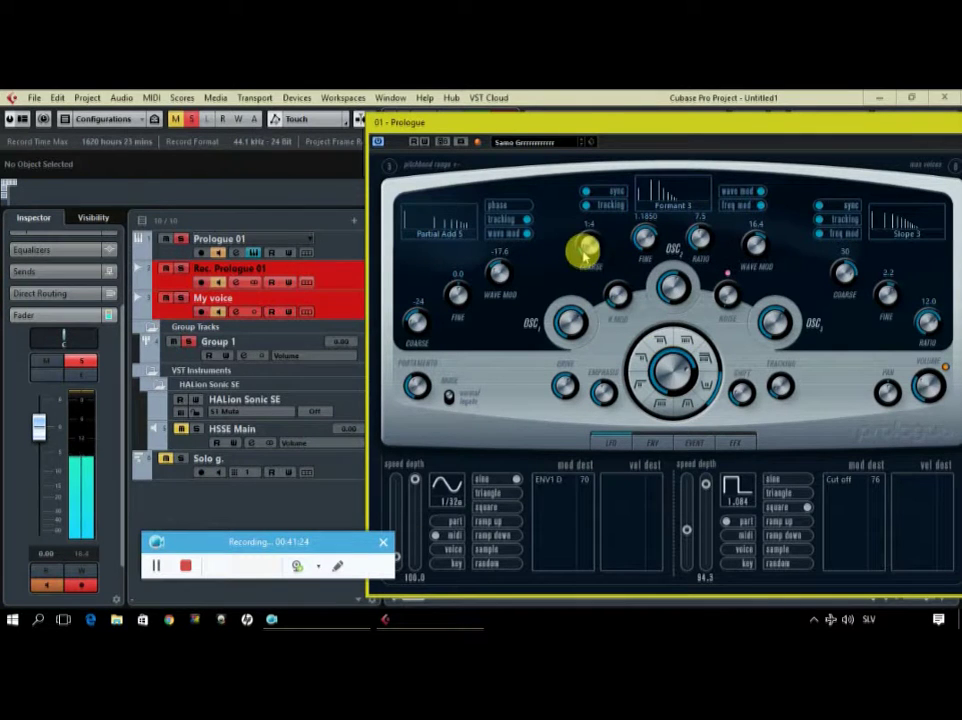
Set oscillator 2's coarse ratio to 1:12 and fine tuning to 1.0617, and reduce the portamento.
drag(585, 255, 614, 204)
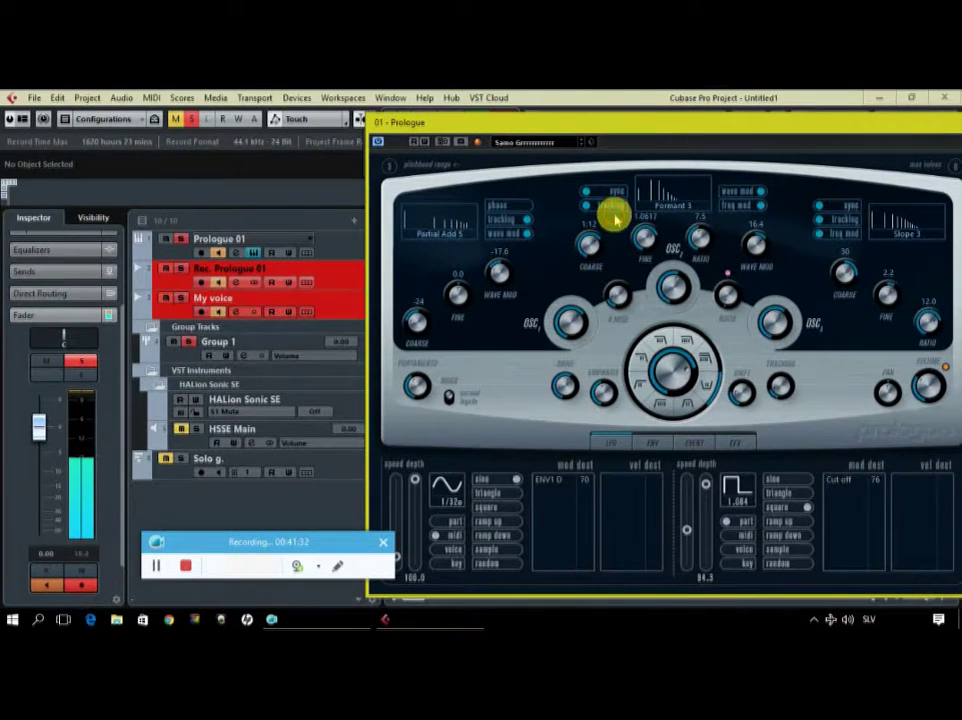
mouse_move(410, 388)
drag(410, 388, 410, 428)
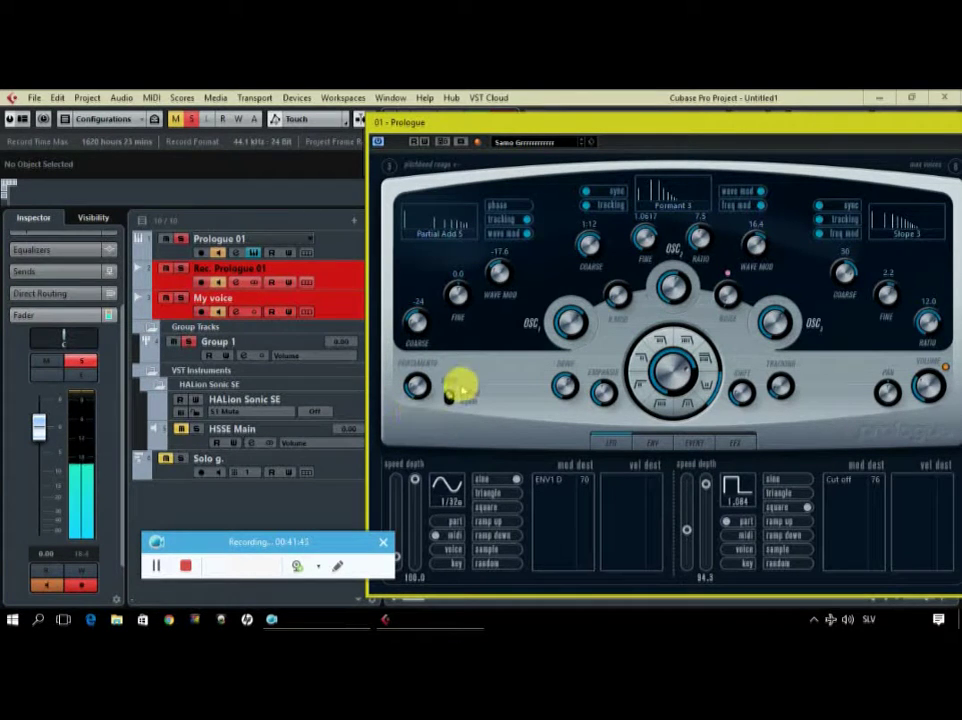
Change oscillator 1's waveform to Reso Pulse 4, enable its phase option and set wave mod to 16.9.
click(467, 240)
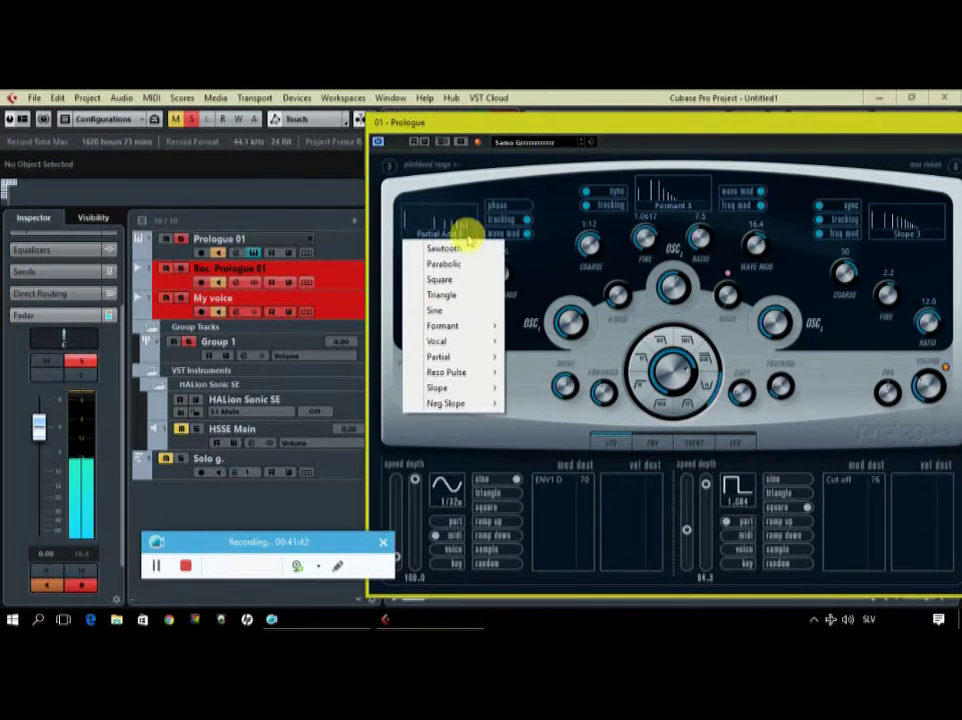
mouse_move(457, 372)
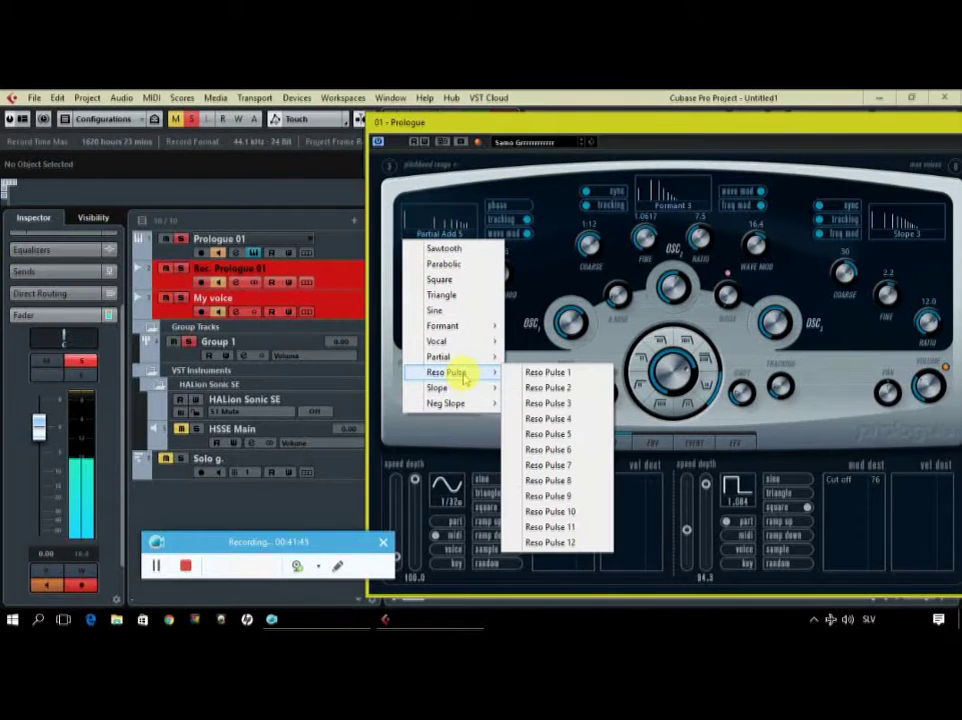
click(548, 418)
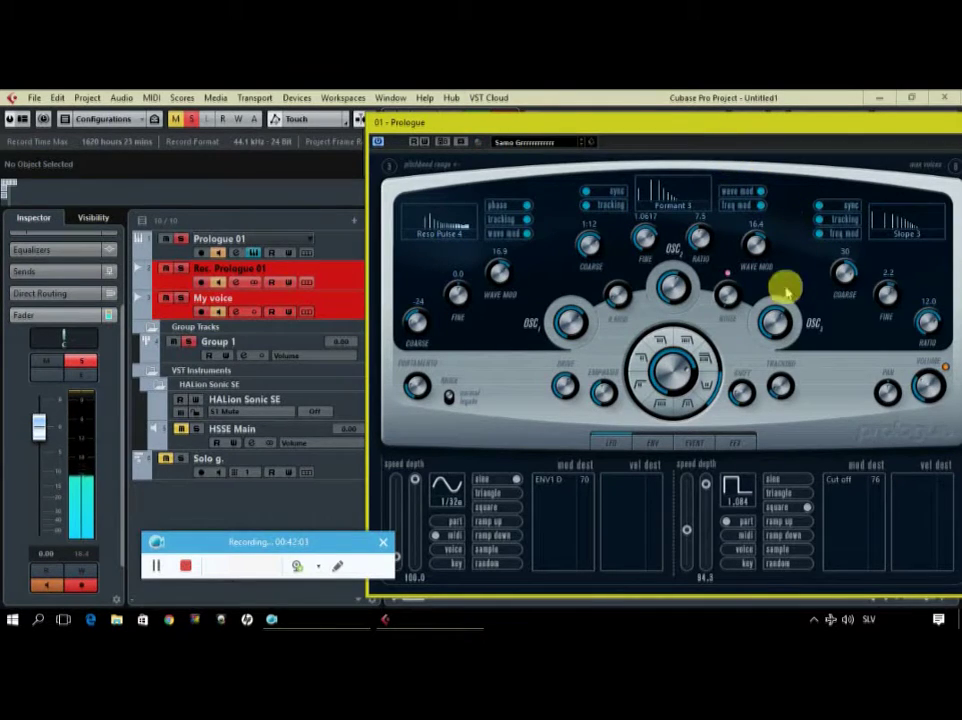
Uncover the transport controls, stop the recording and close the Prologue instrument window.
drag(920, 130, 745, 221)
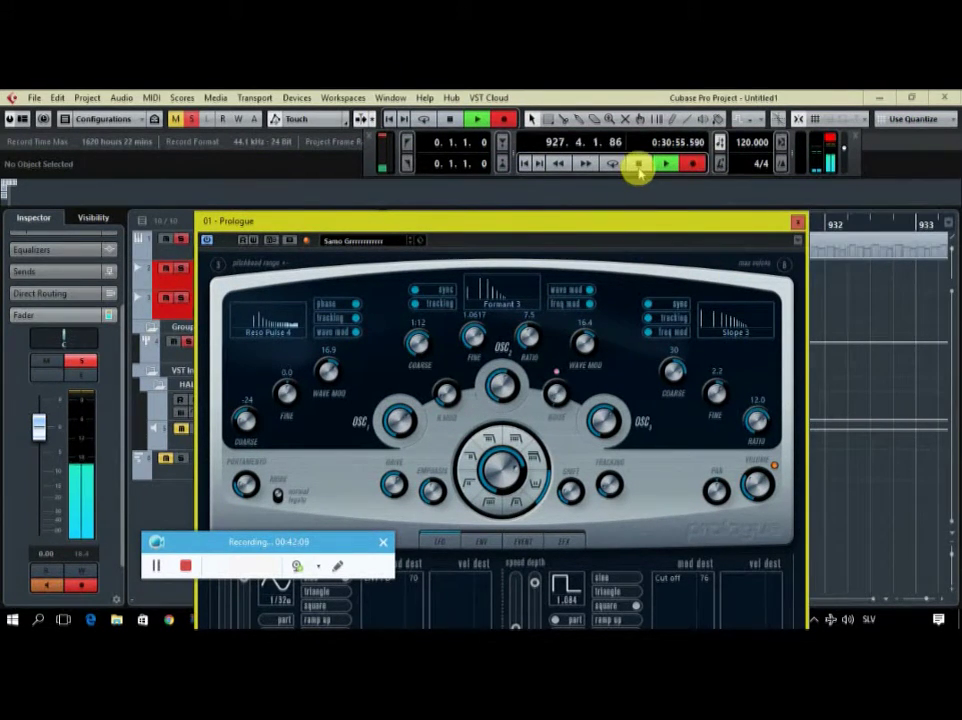
click(638, 164)
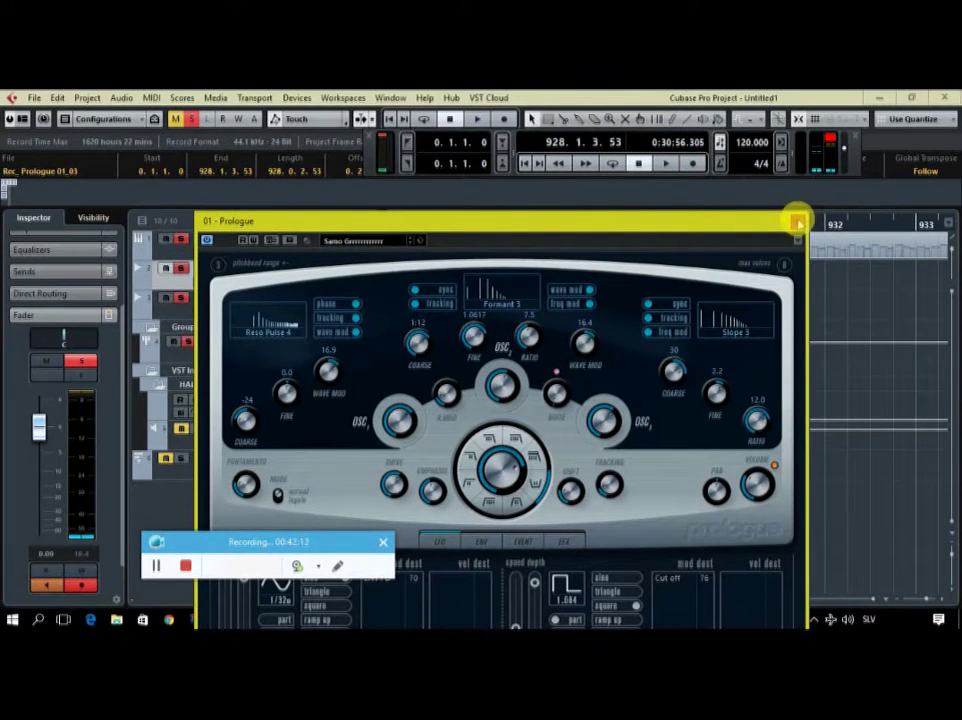
click(798, 220)
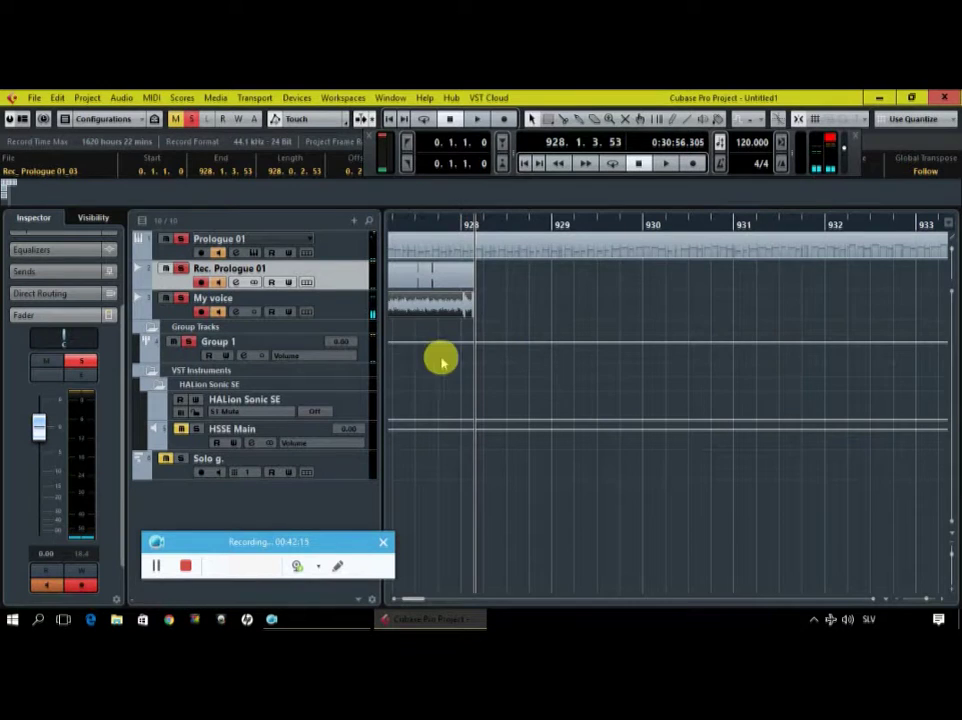
Select the recorded Rec. Prologue 01 and My voice events from the project start and set the locators to the selection range.
click(395, 600)
drag(395, 600, 372, 603)
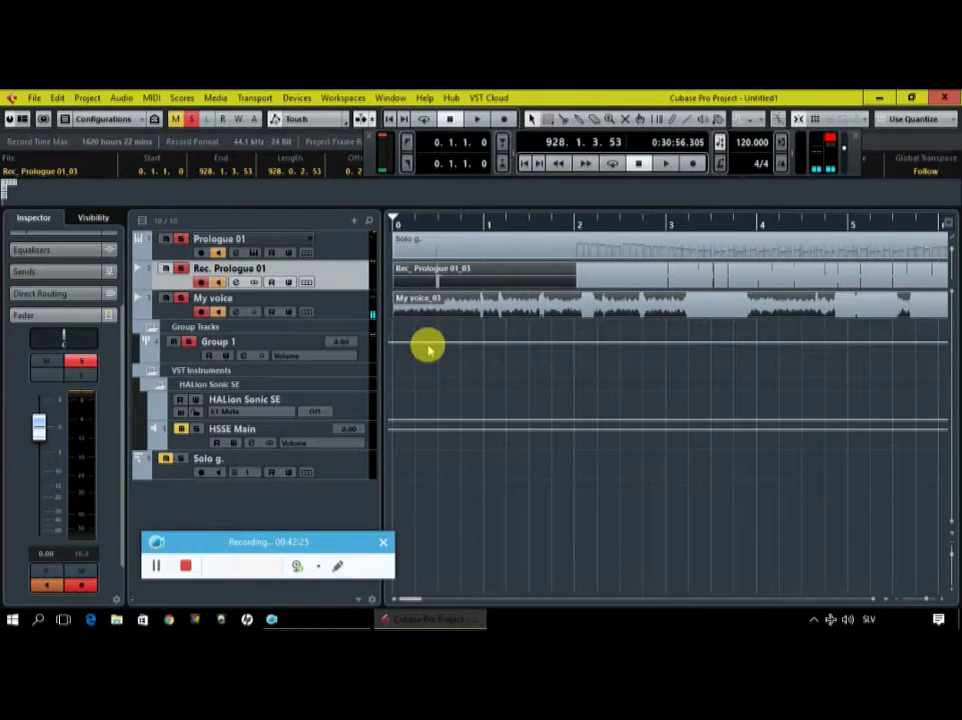
drag(436, 330, 509, 280)
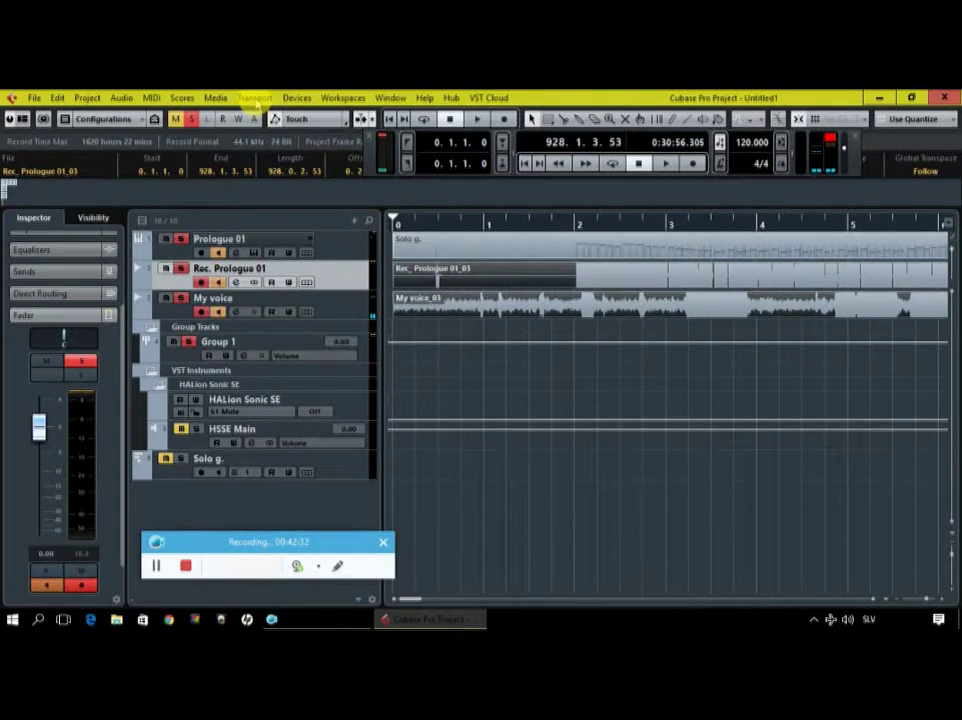
click(256, 98)
mouse_move(306, 152)
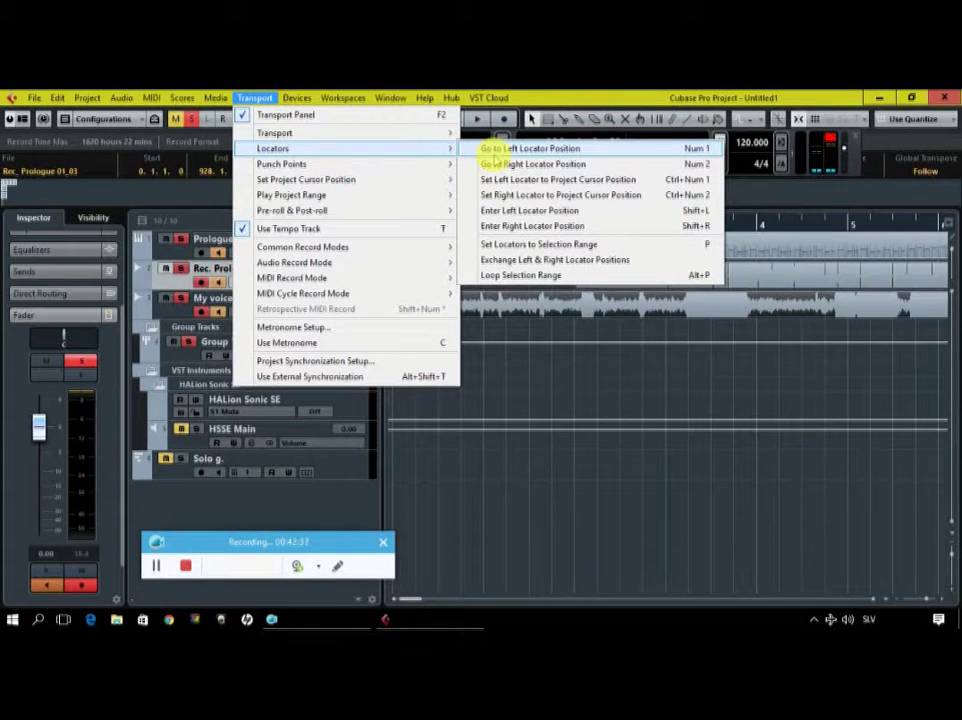
click(538, 244)
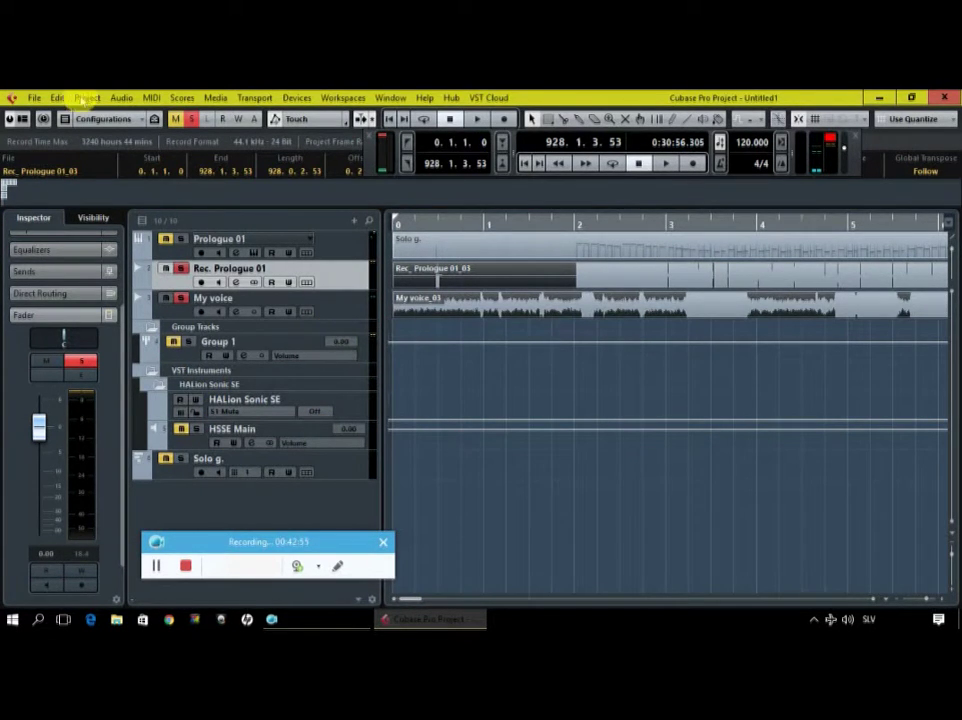
Save the project as "Prologue try 2" in the Untitled-01 folder.
click(32, 98)
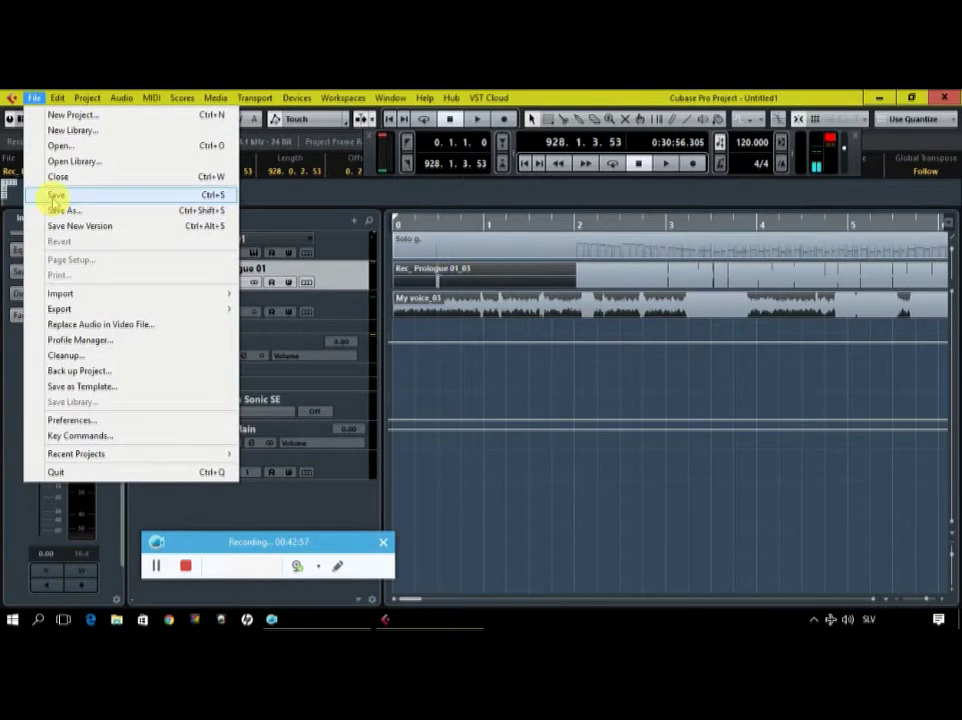
click(52, 195)
click(314, 399)
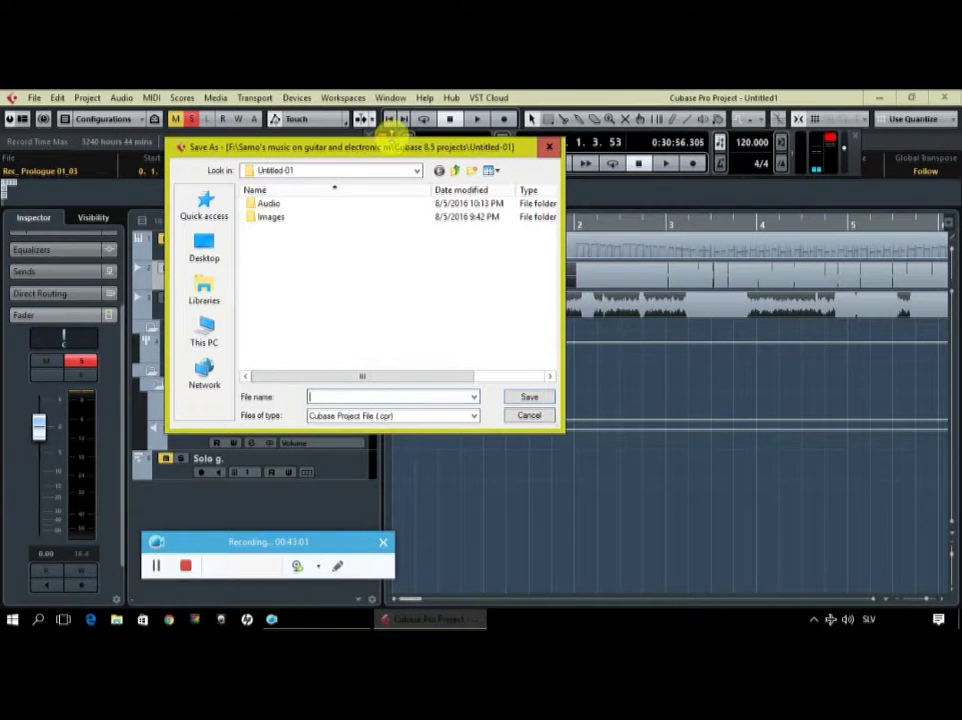
drag(393, 148, 636, 211)
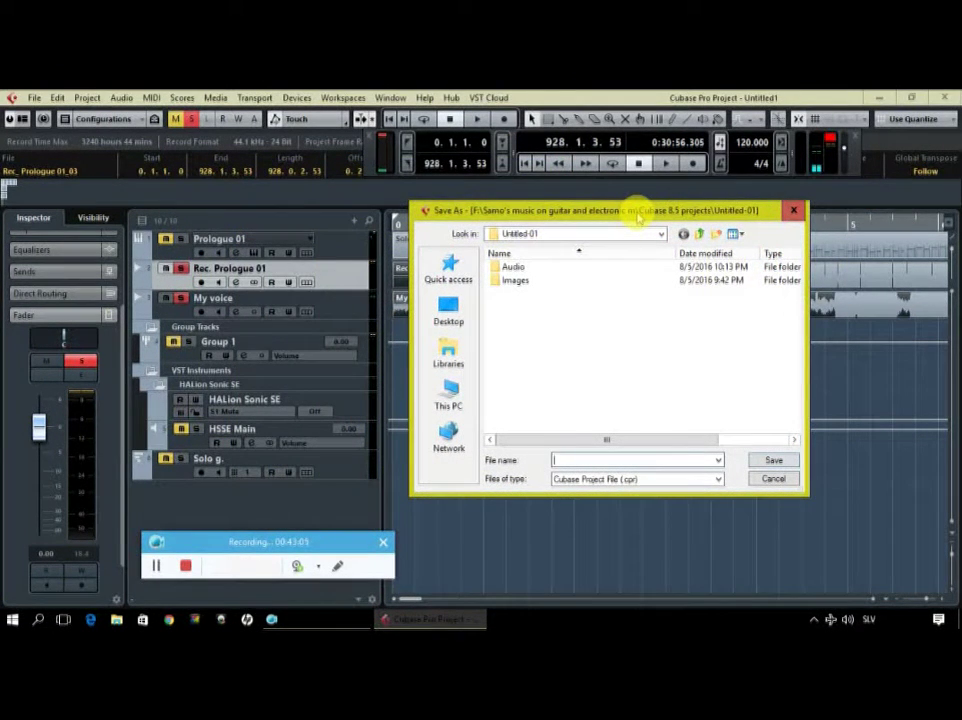
text(Pi)
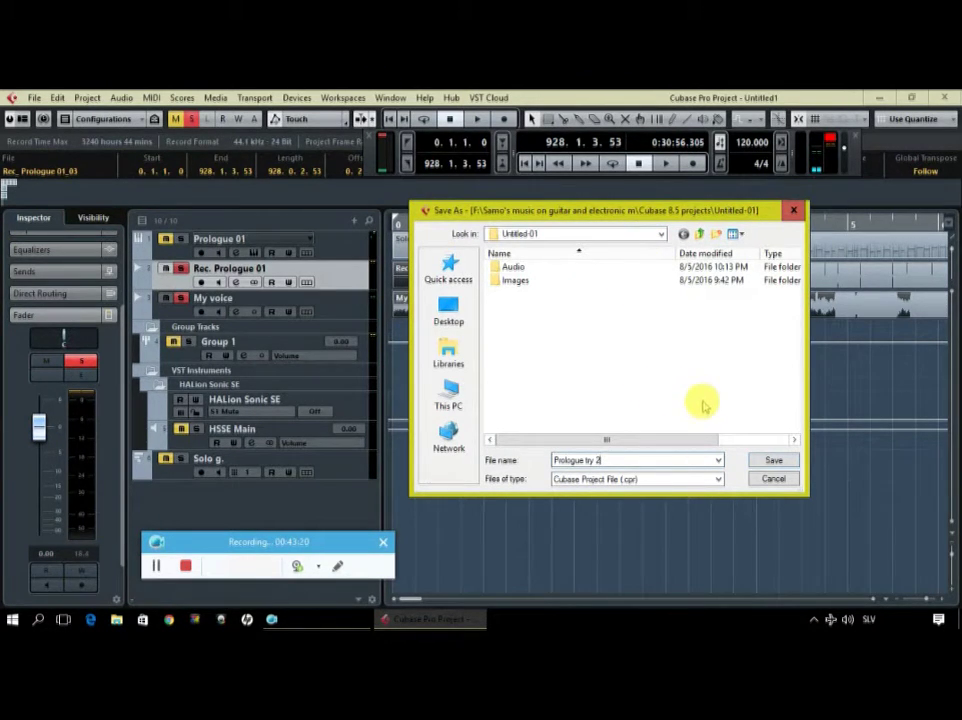
click(763, 462)
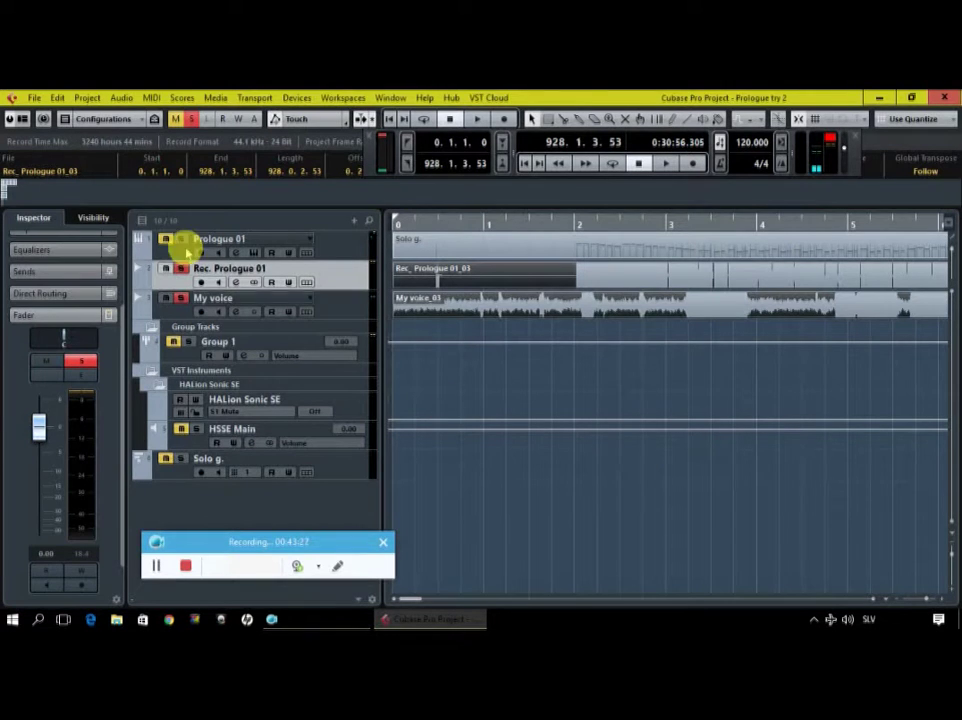
Export an audio mixdown named "Prologue VST instrument try in Cubase 8.5 Presets and some tweaking2" and close the export window.
click(35, 98)
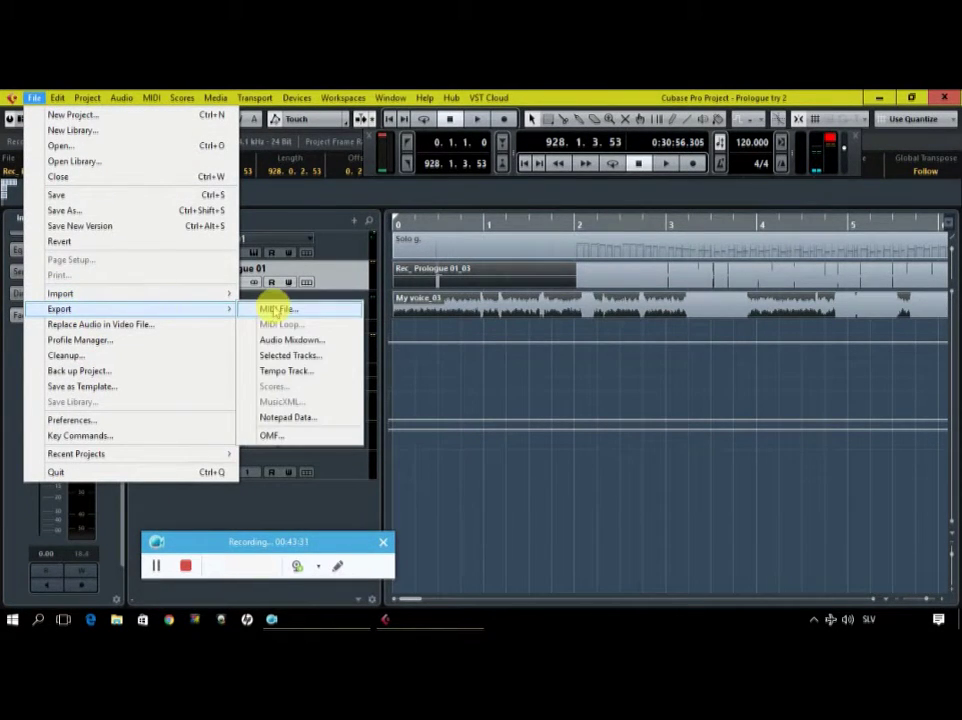
click(307, 340)
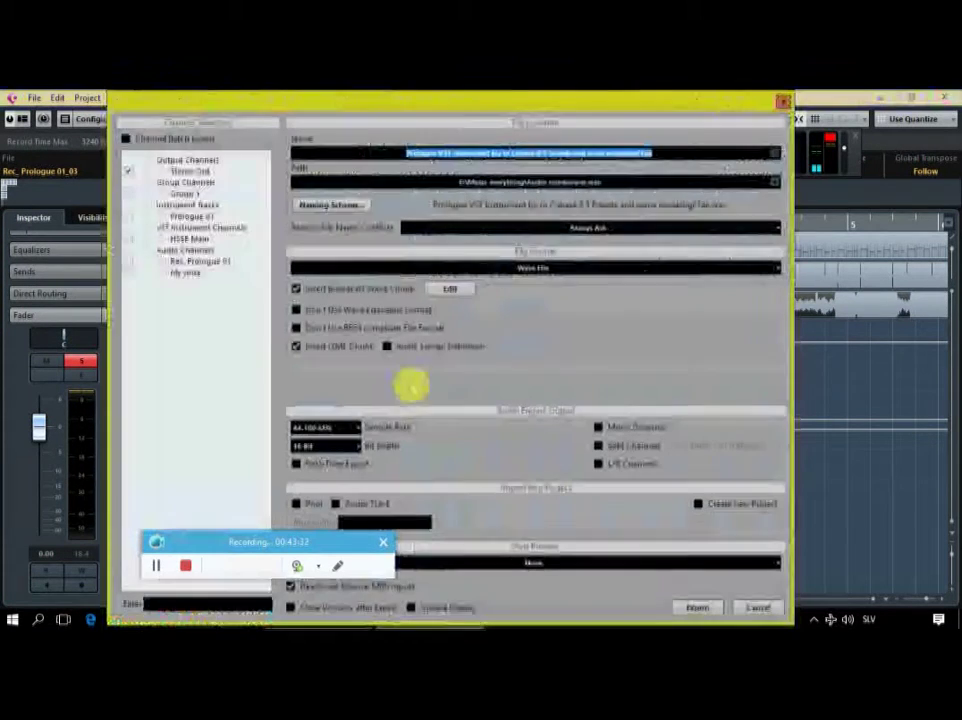
click(682, 156)
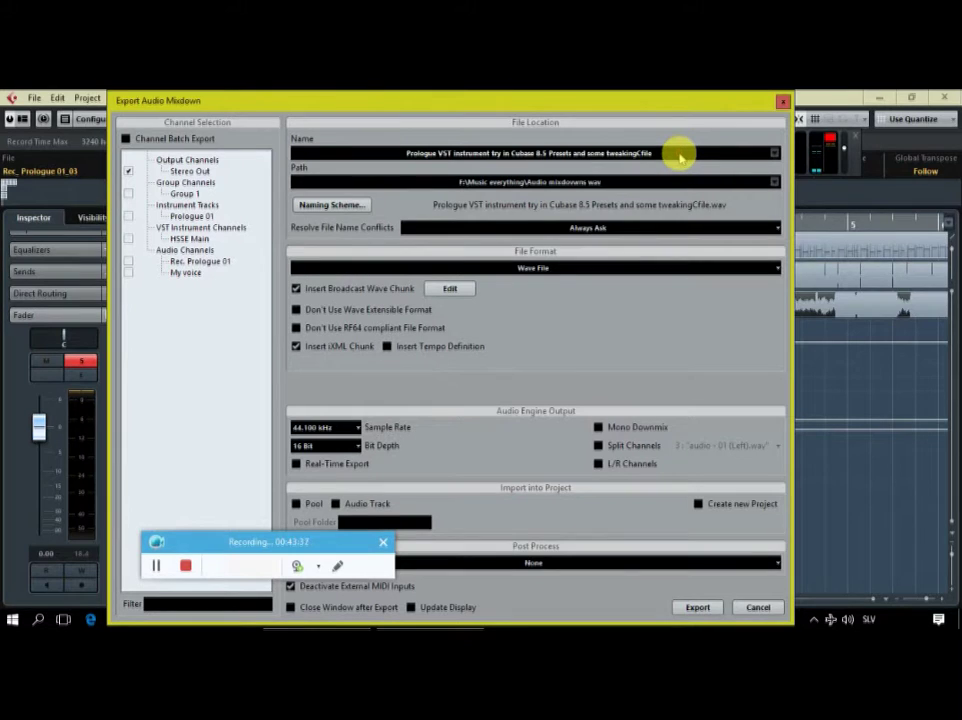
key(BackSpace)
key(BackSpace)
key(BackSpace)
key(BackSpace)
key(BackSpace)
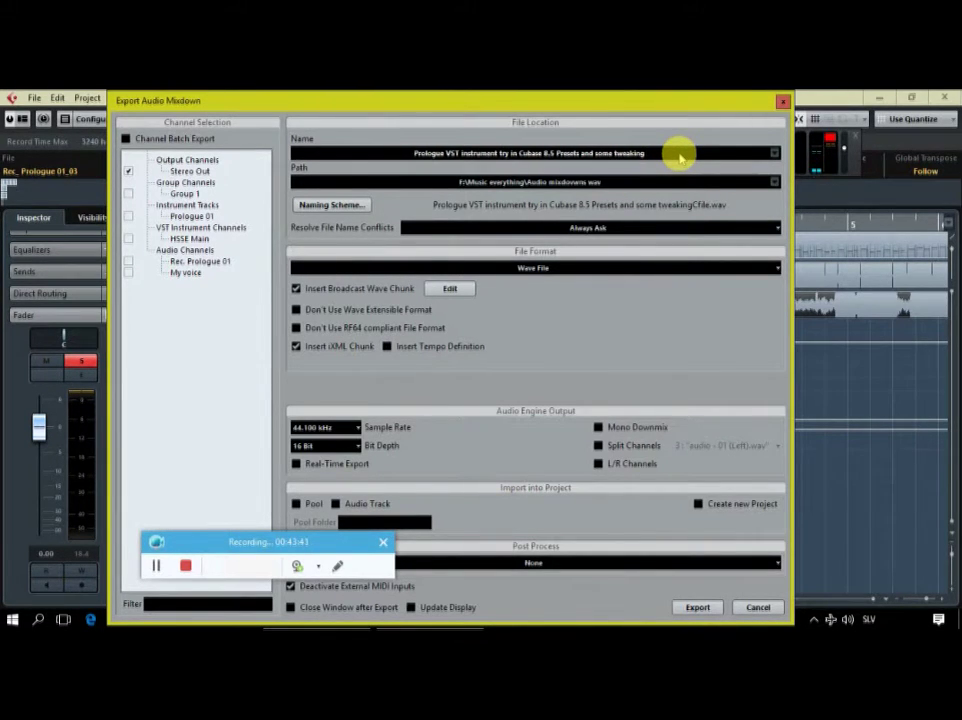
text(2)
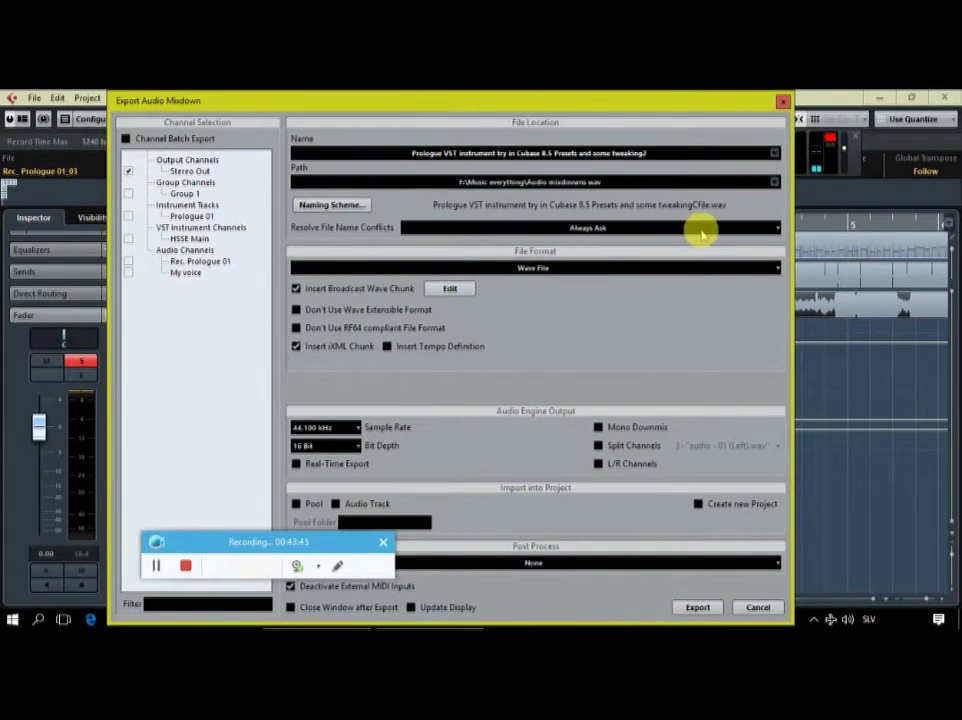
click(696, 607)
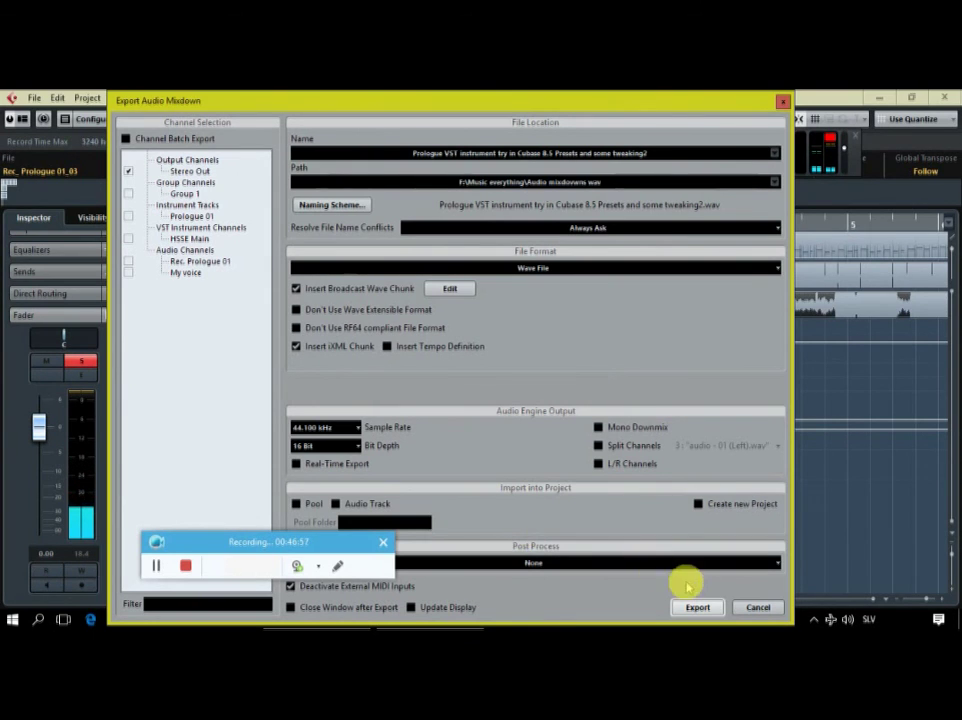
click(757, 608)
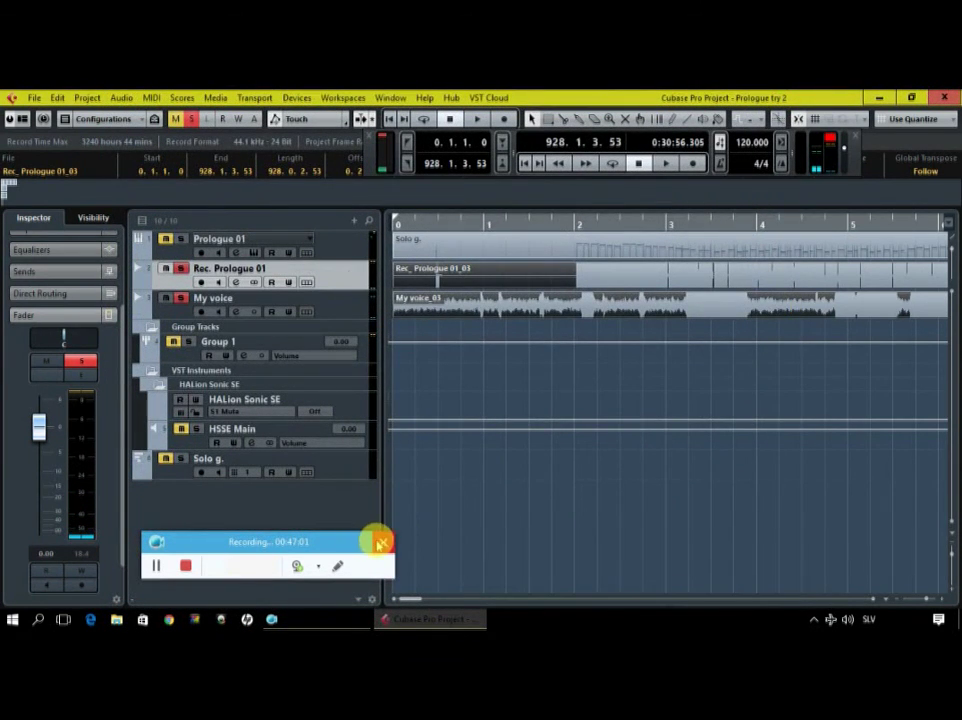